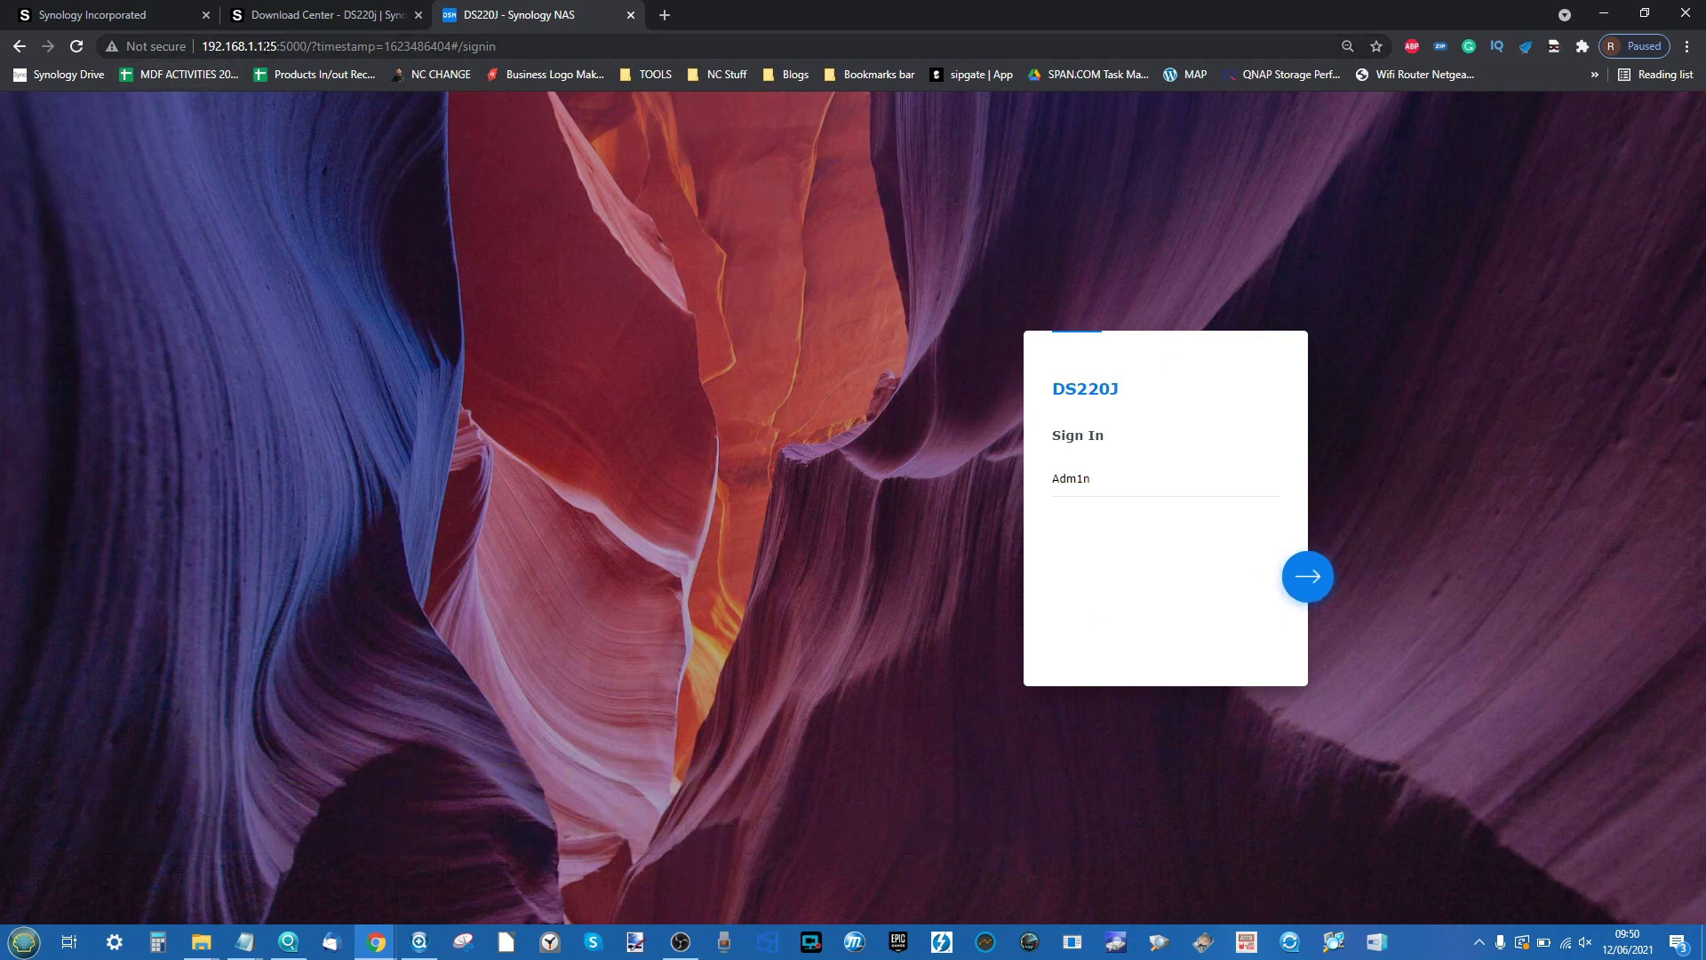
Show the DSM 7.0 series downloads for the DS220j in Download Center
left_click(347, 11)
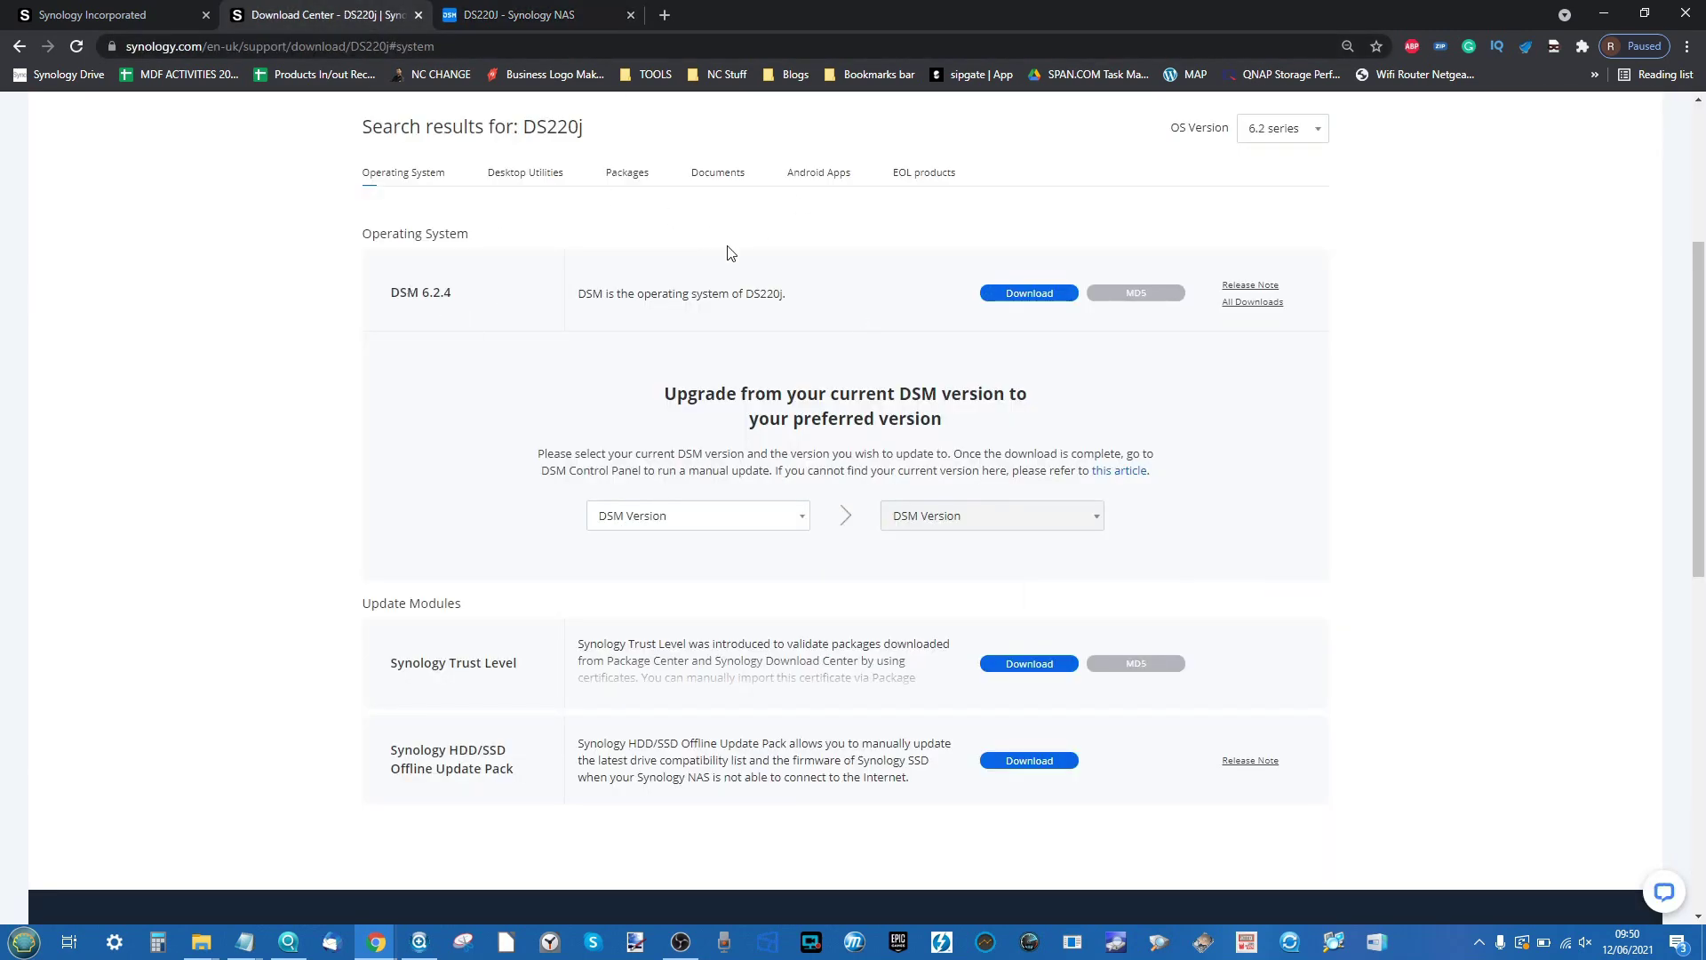
scroll(925, 423, "up", 4)
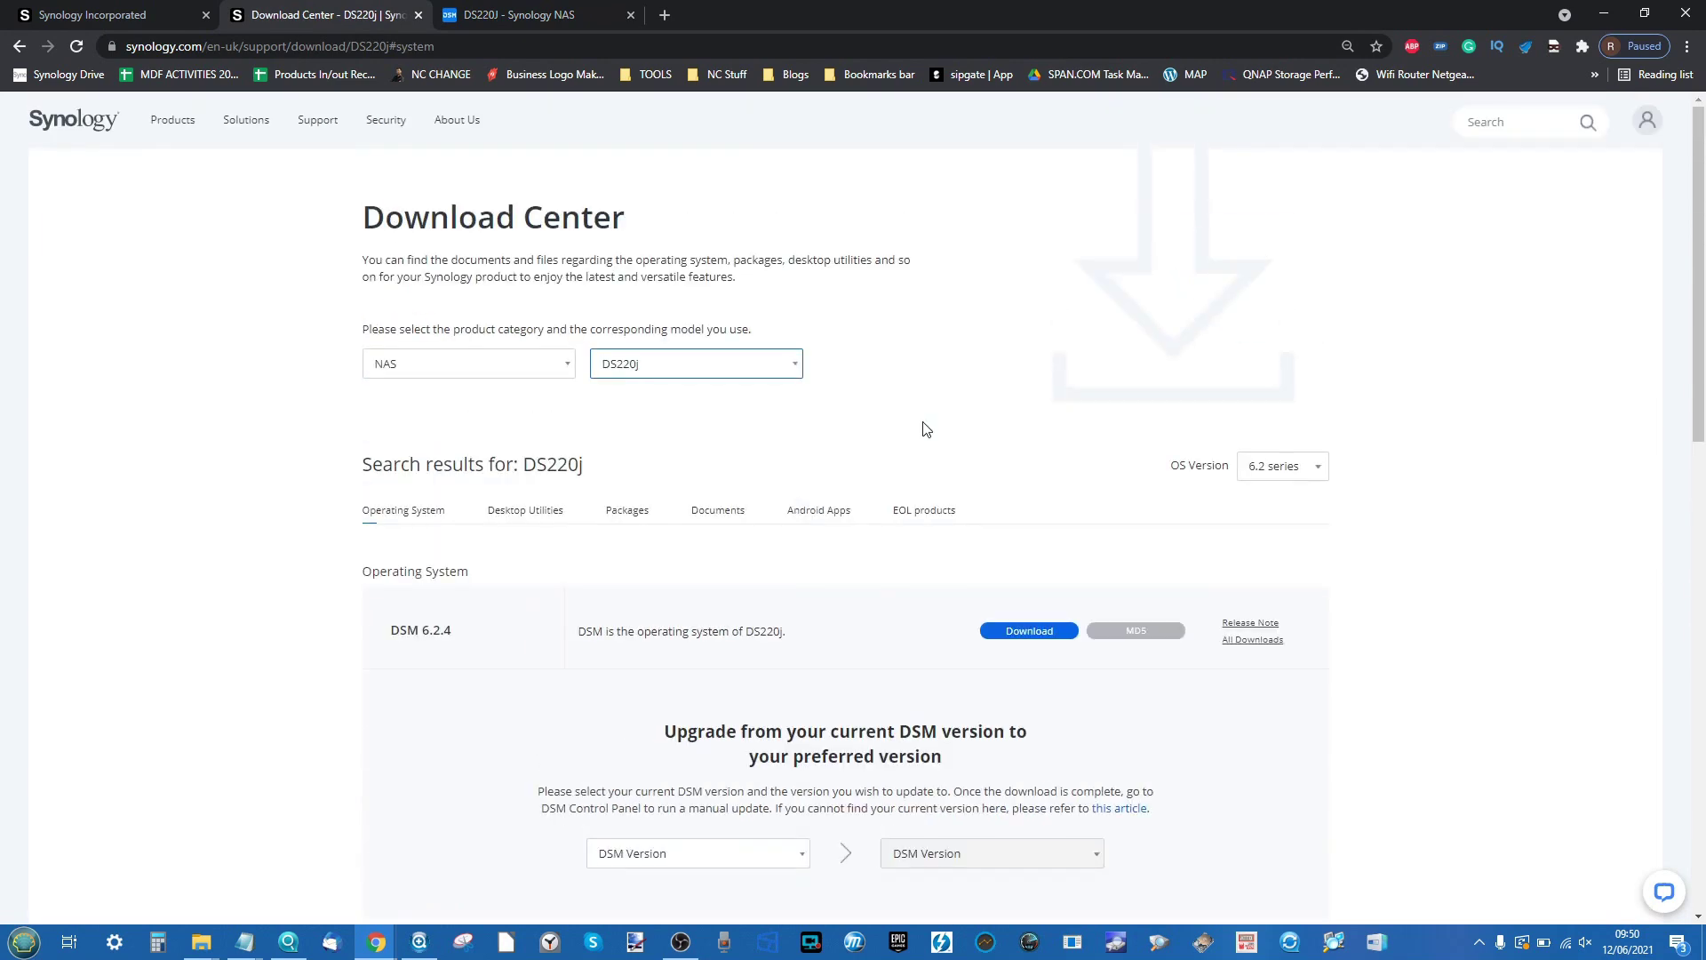
left_click(1260, 475)
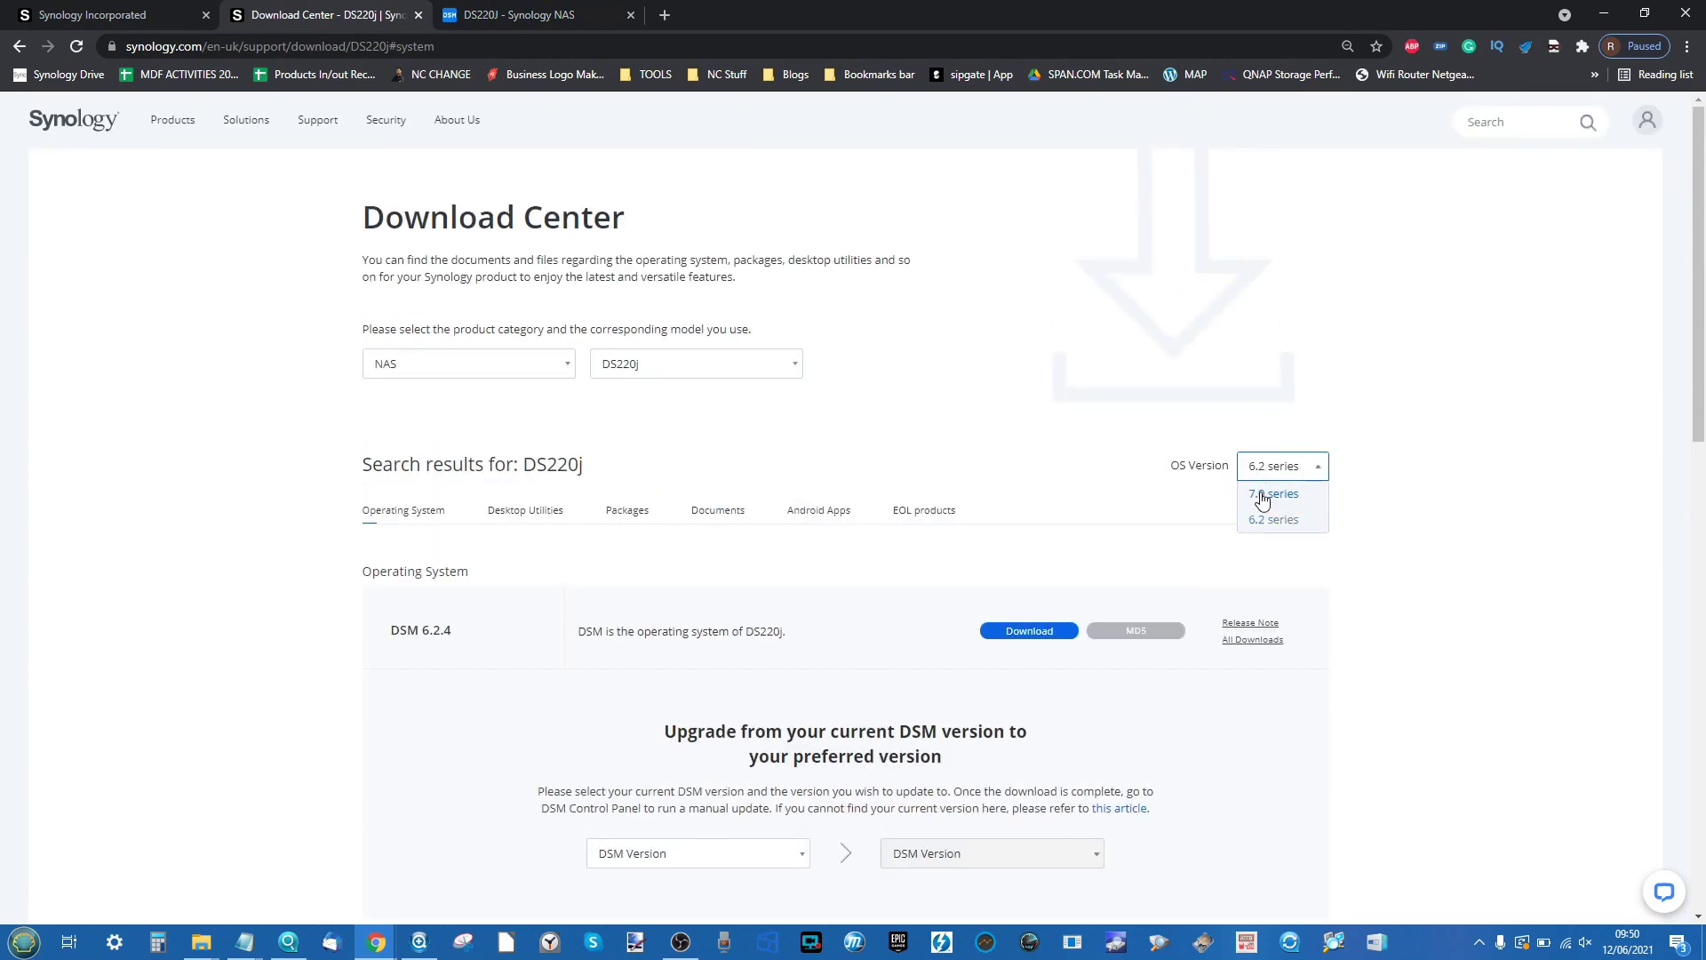
left_click(1263, 494)
scroll(651, 350, "down", 4)
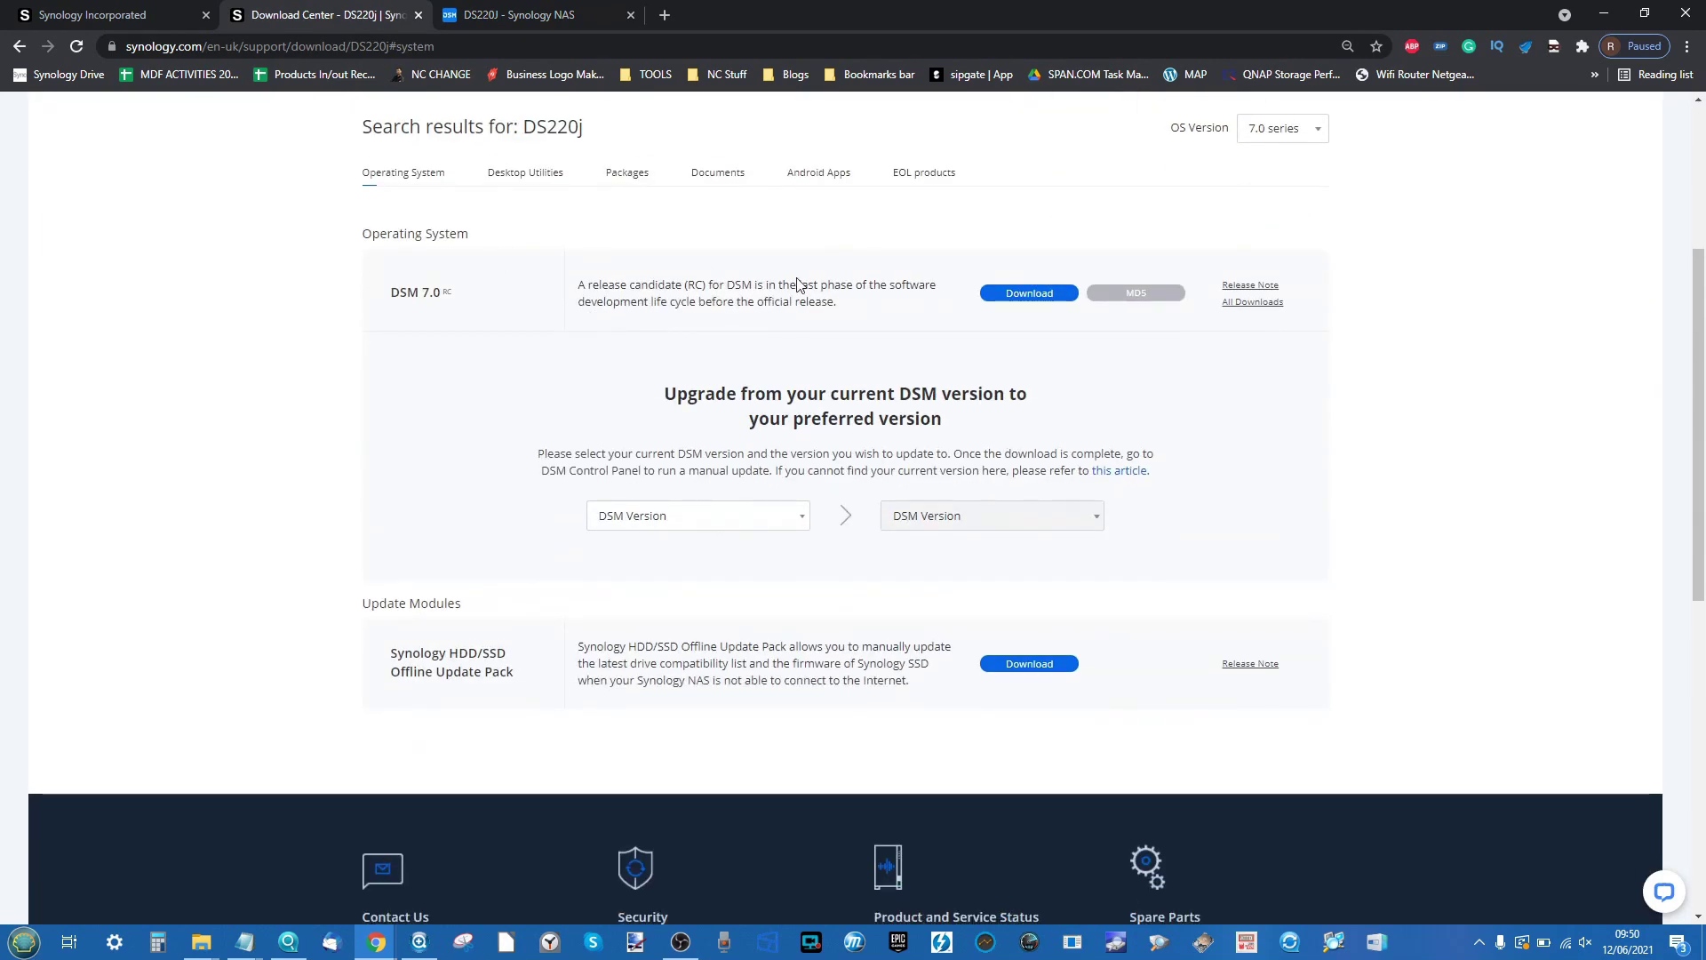
Read the DSM 7.0 release candidate notes and check Applied Models, including DS115j
left_click(142, 10)
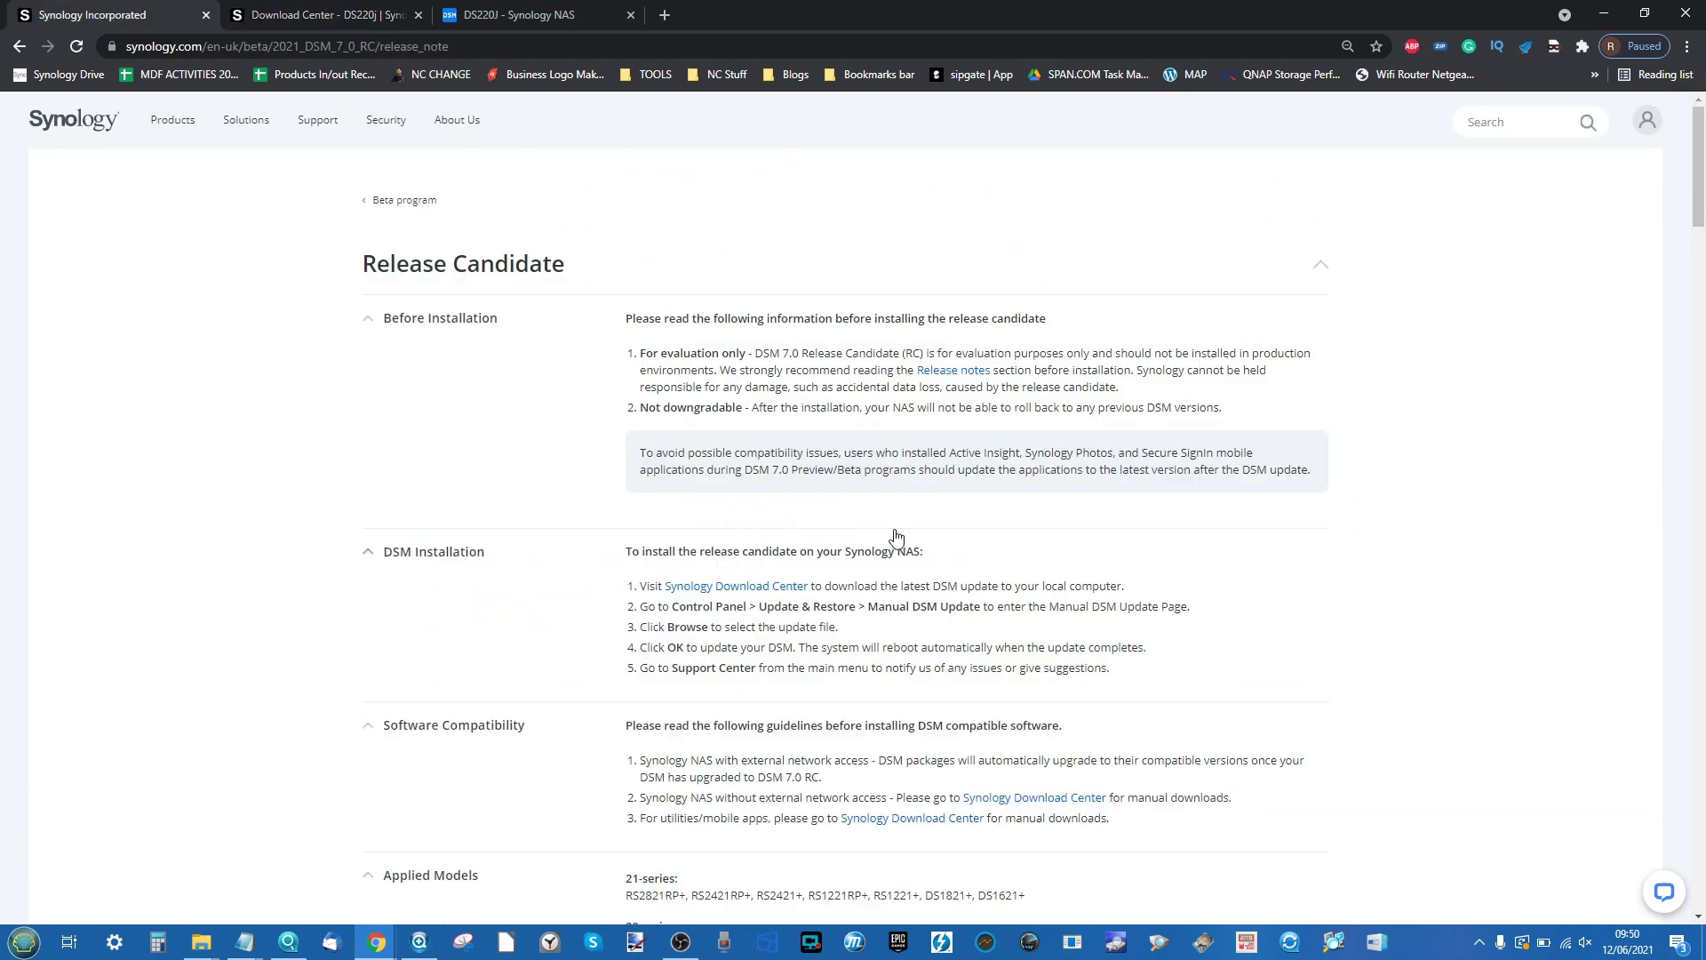
scroll(896, 536, "down", 3)
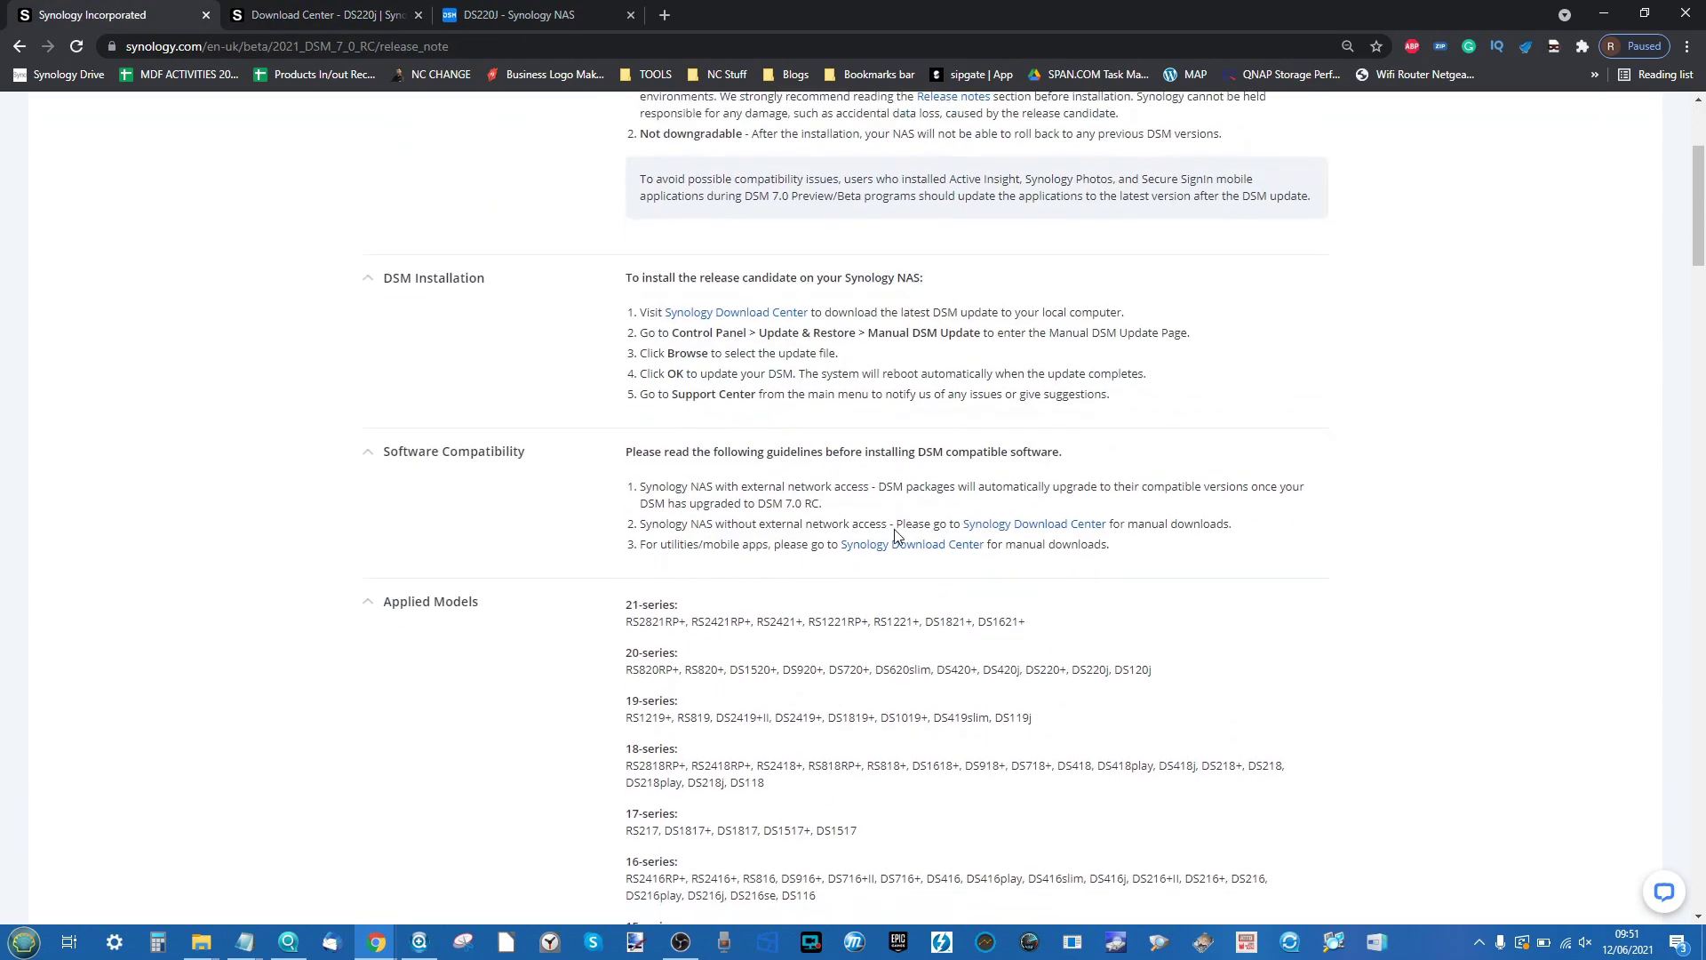
scroll(896, 535, "down", 2)
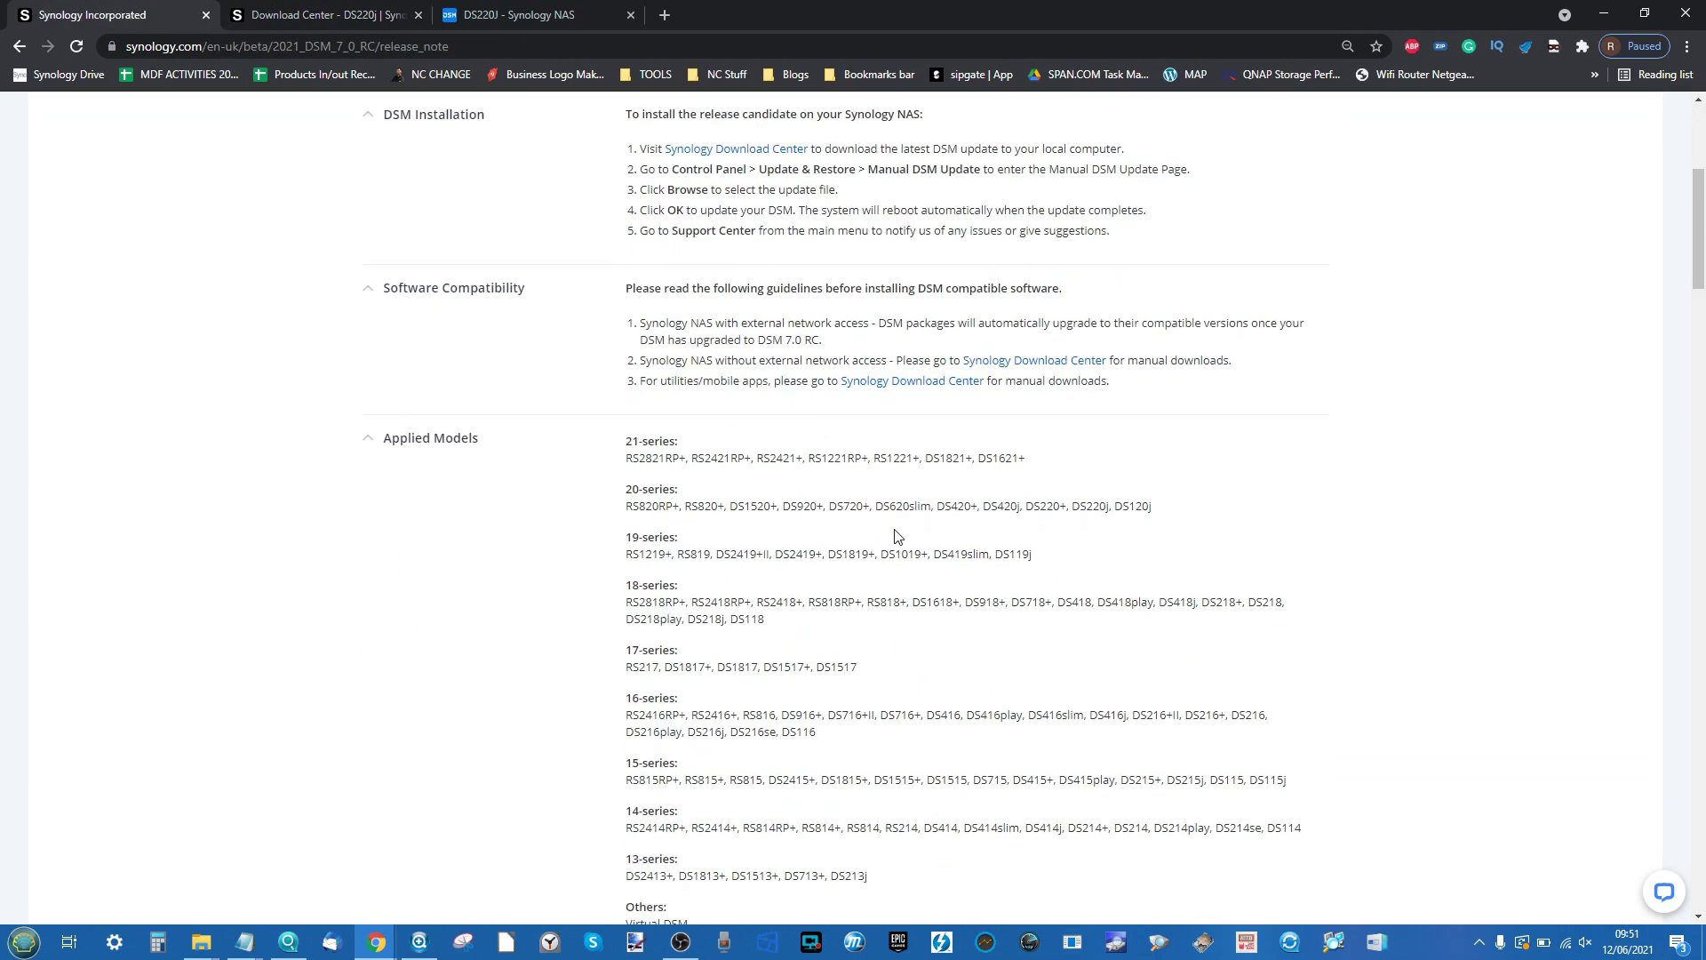
scroll(982, 652, "down", 3)
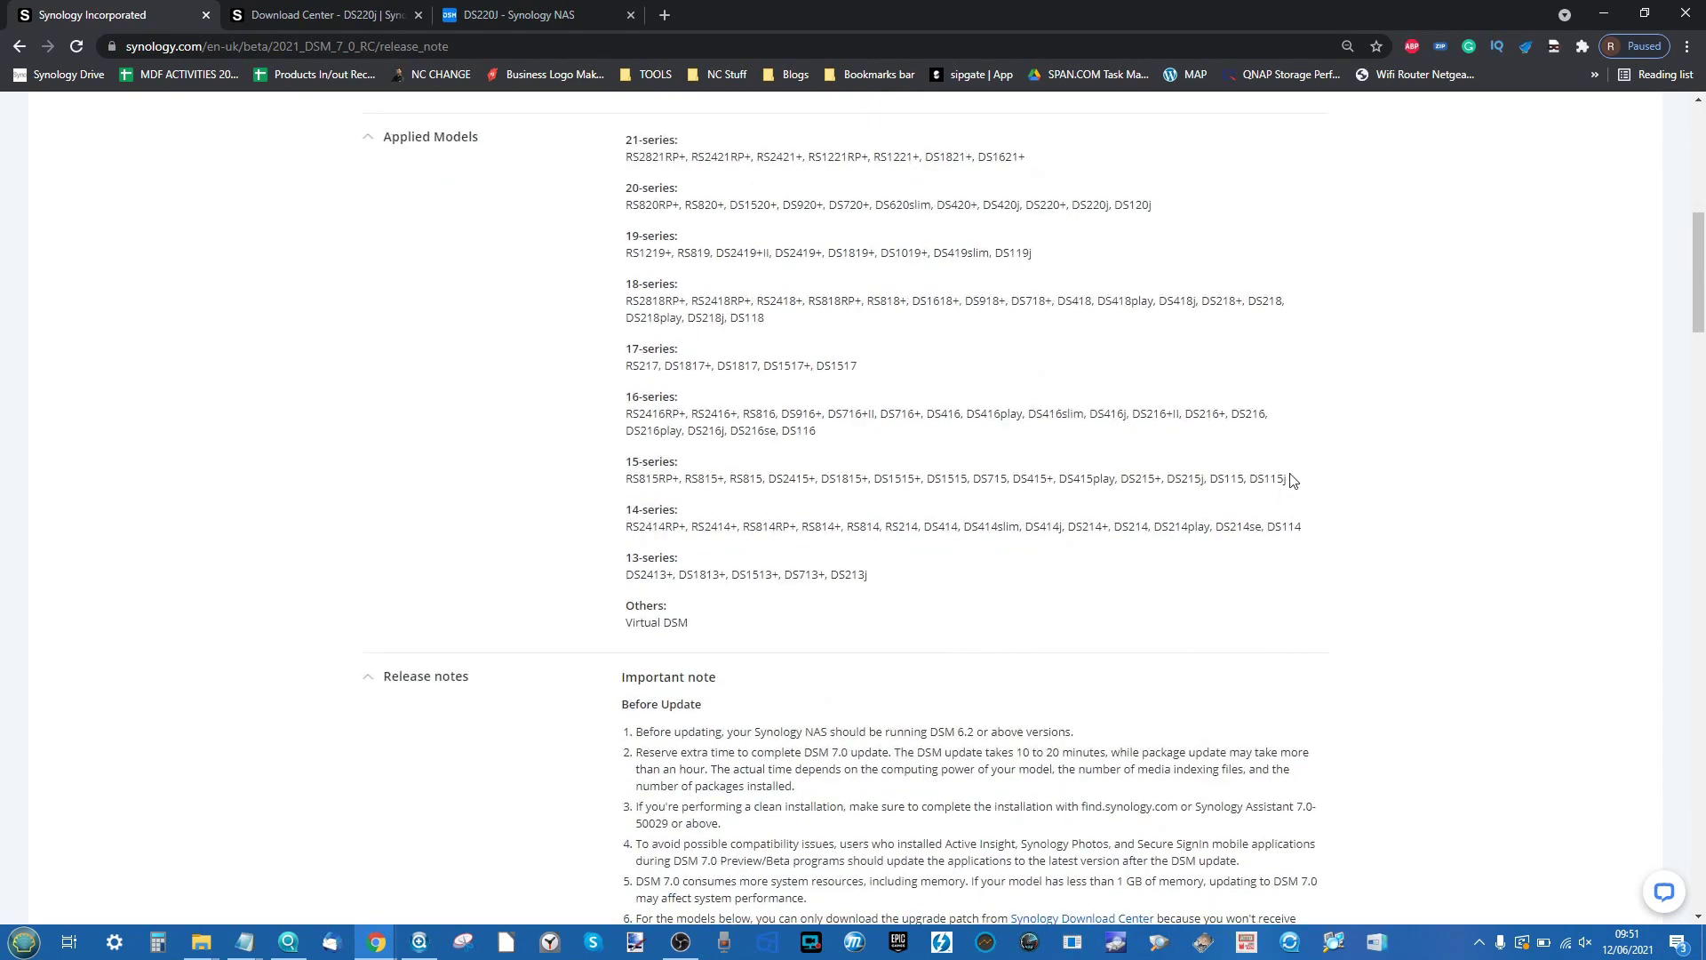
left_click_drag(1291, 481, 1265, 480)
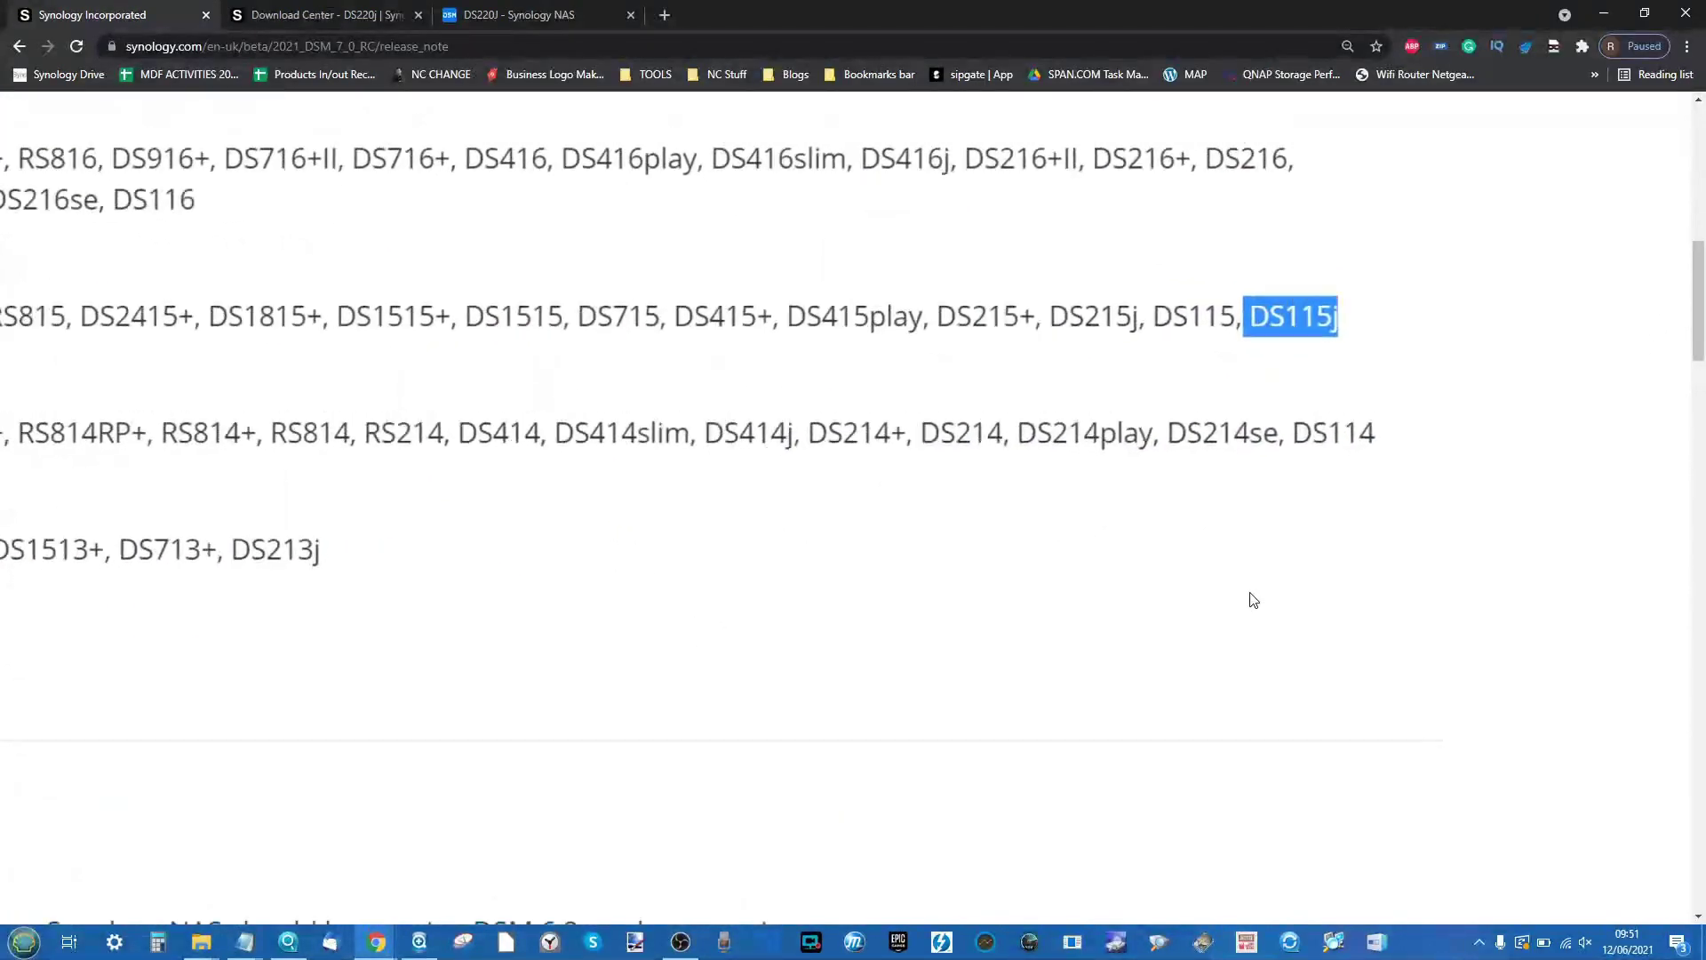
left_click(1253, 600)
scroll(1253, 600, "down", 1)
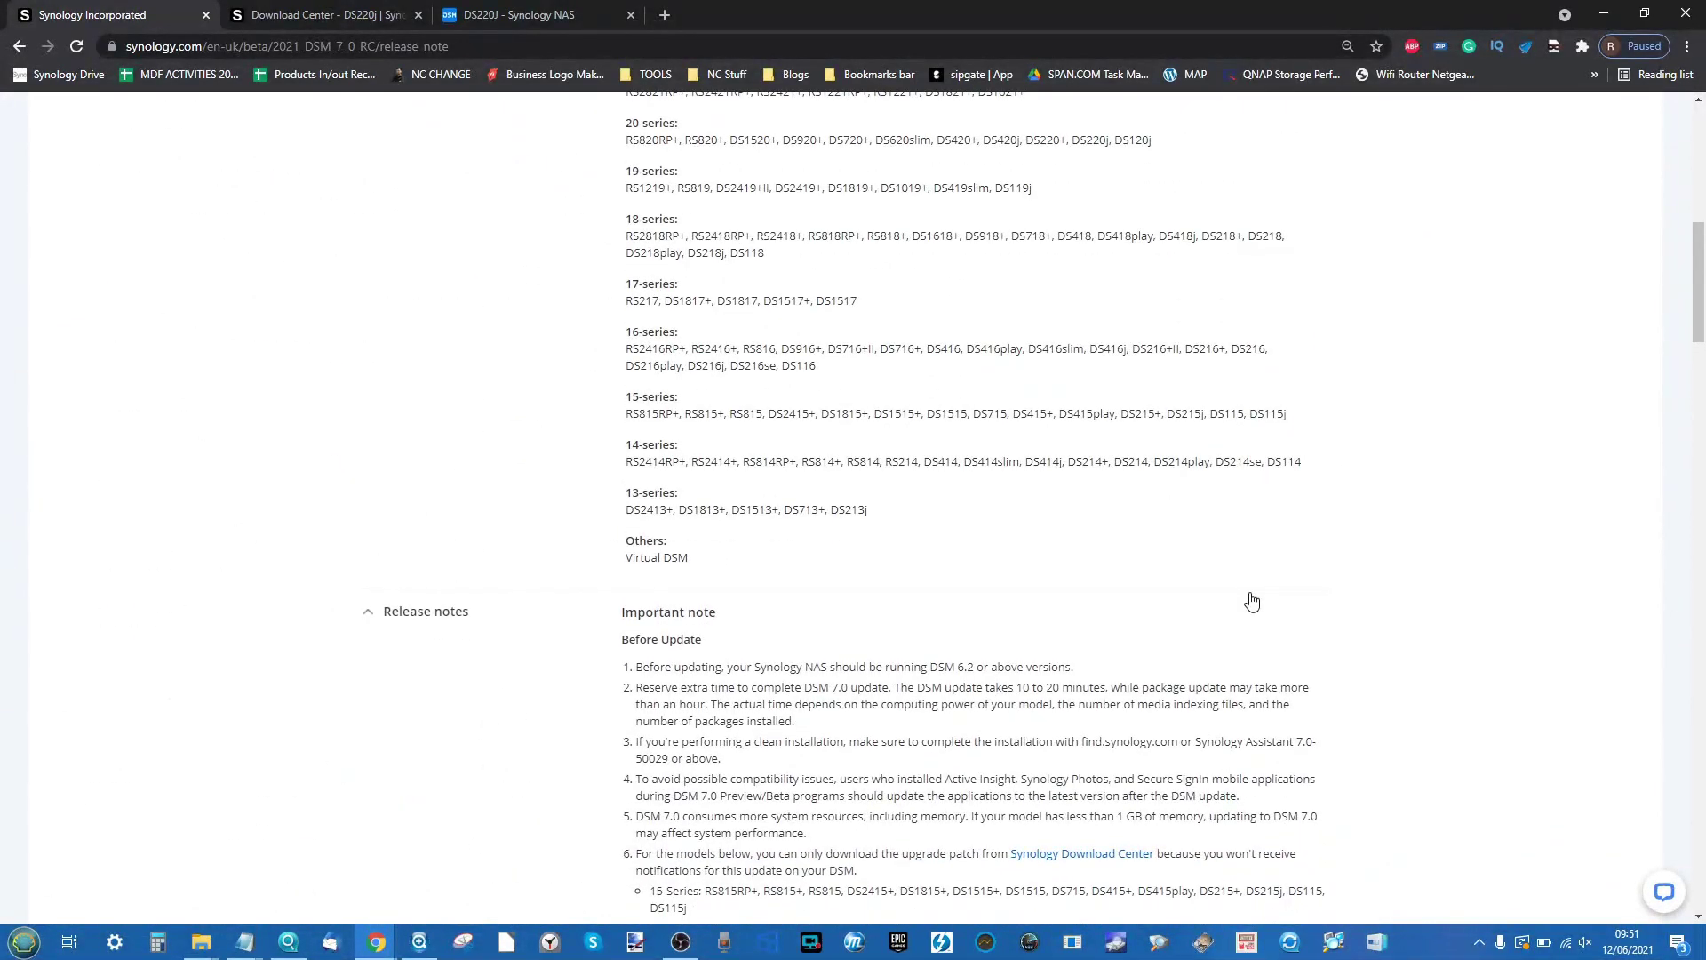
scroll(1253, 600, "up", 5)
scroll(1253, 600, "down", 6)
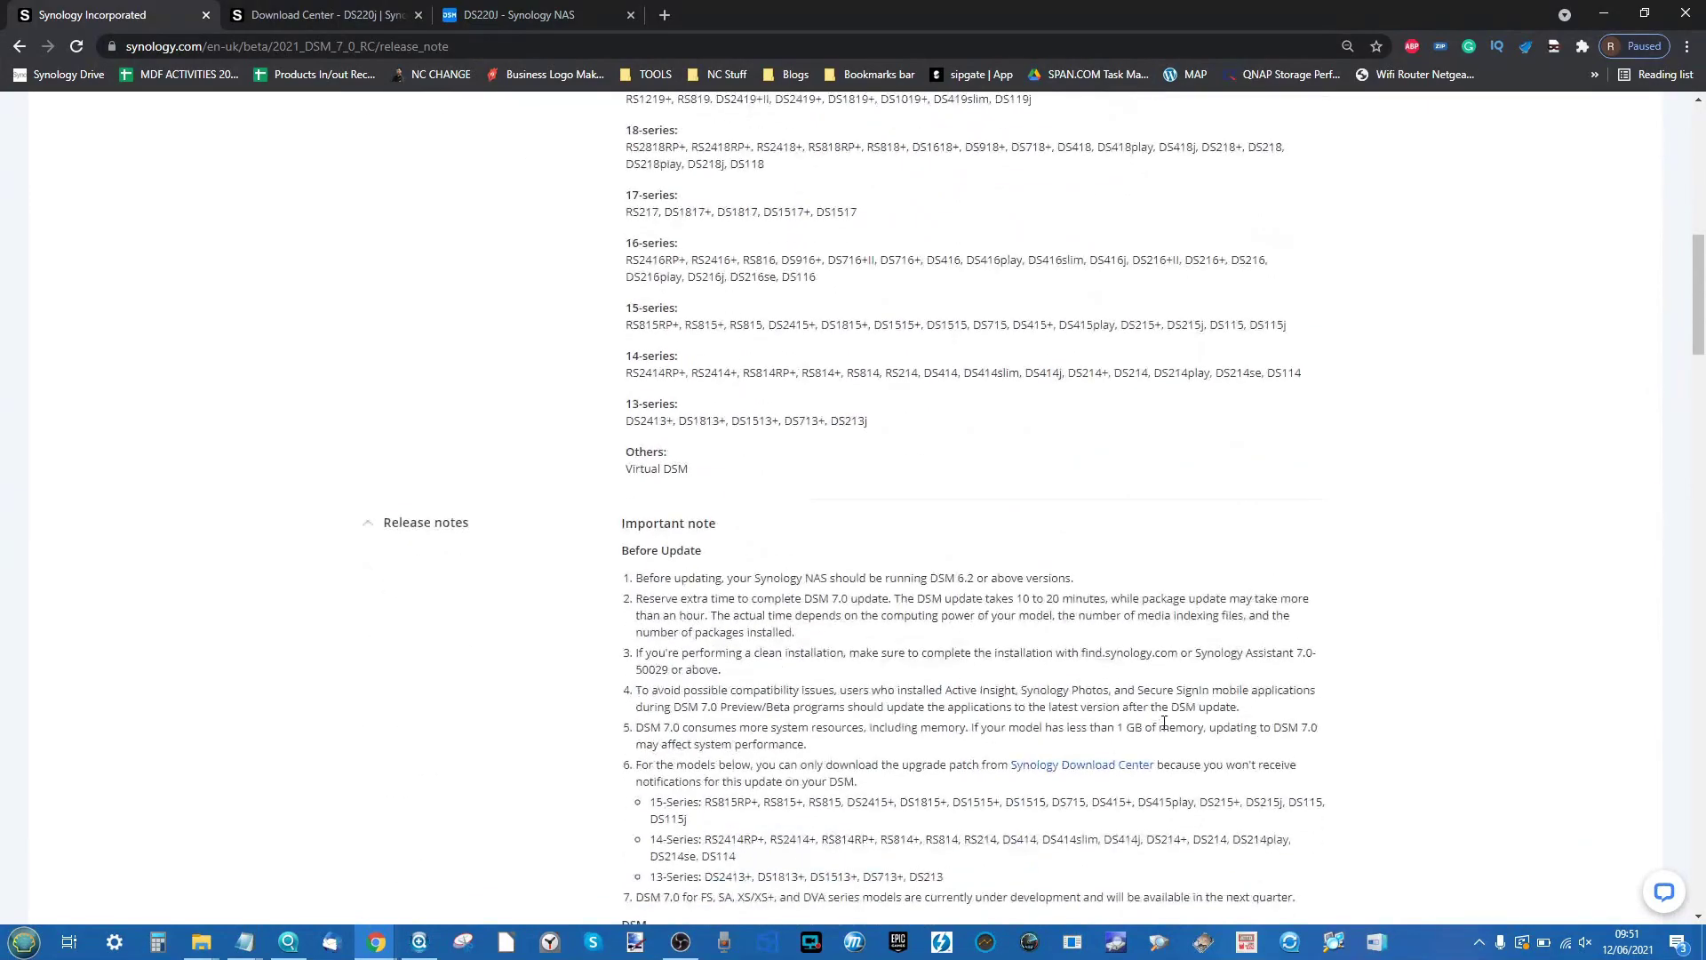
scroll(1140, 749, "up", 5)
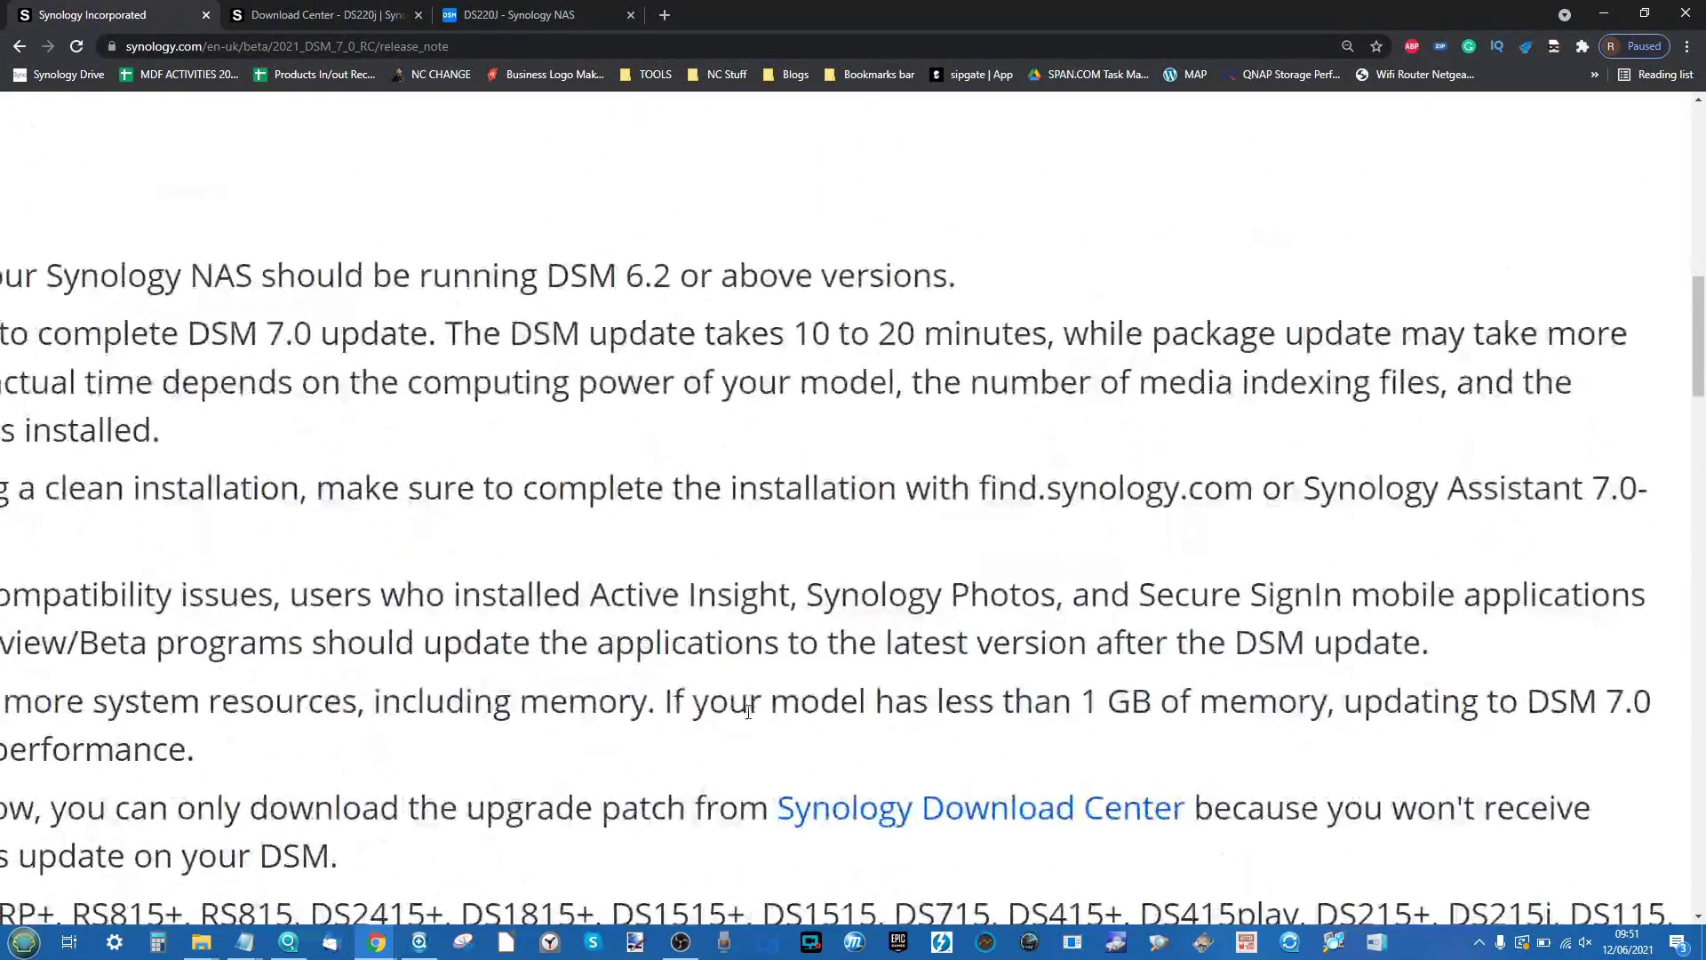
scroll(1209, 690, "left", 5)
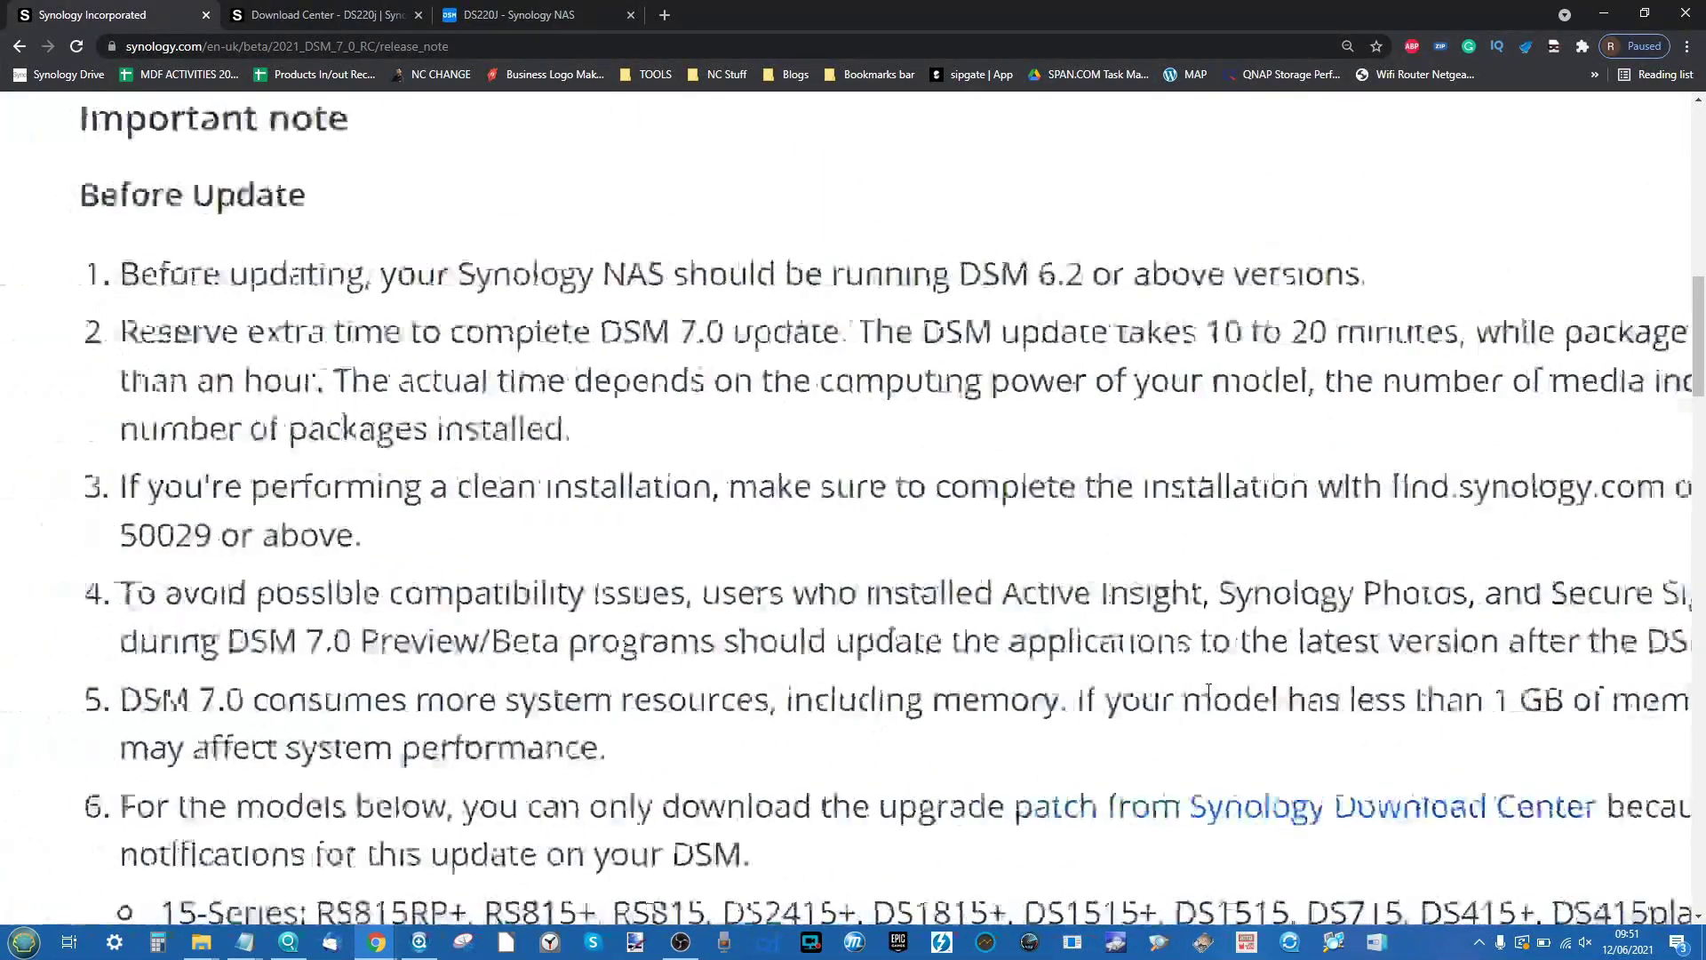
scroll(537, 745, "down", 5)
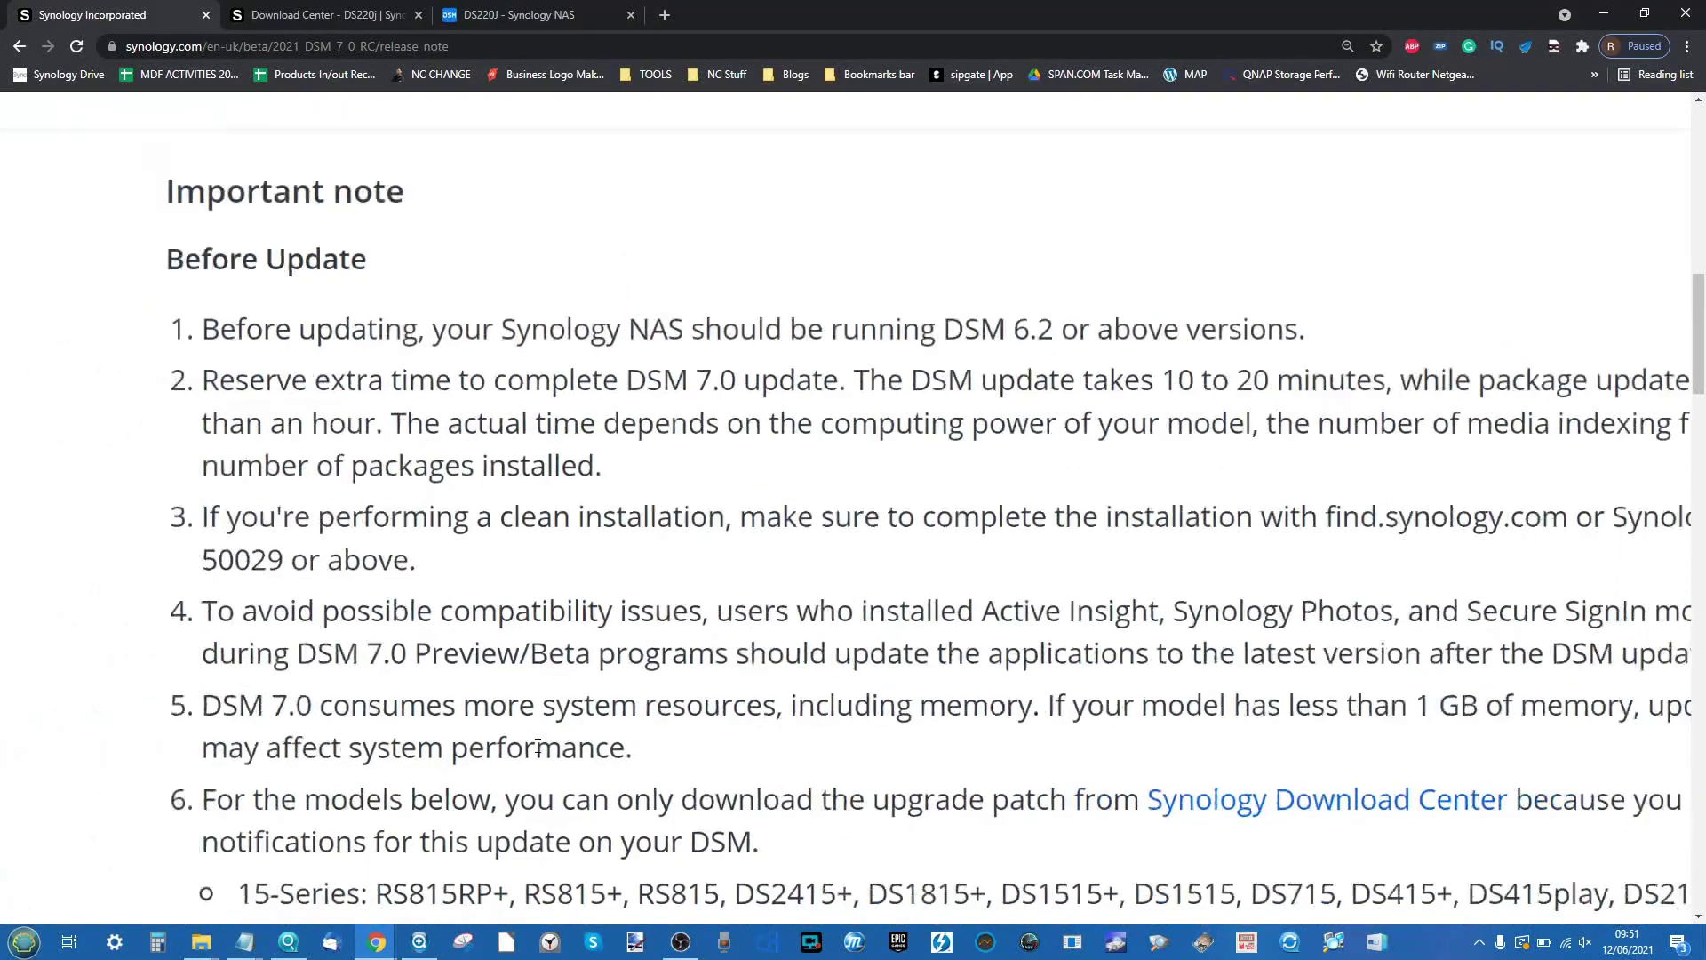
Sign in to the DS220J as administrator, reposition the Healthy status widgets, and open Control Panel
left_click(594, 8)
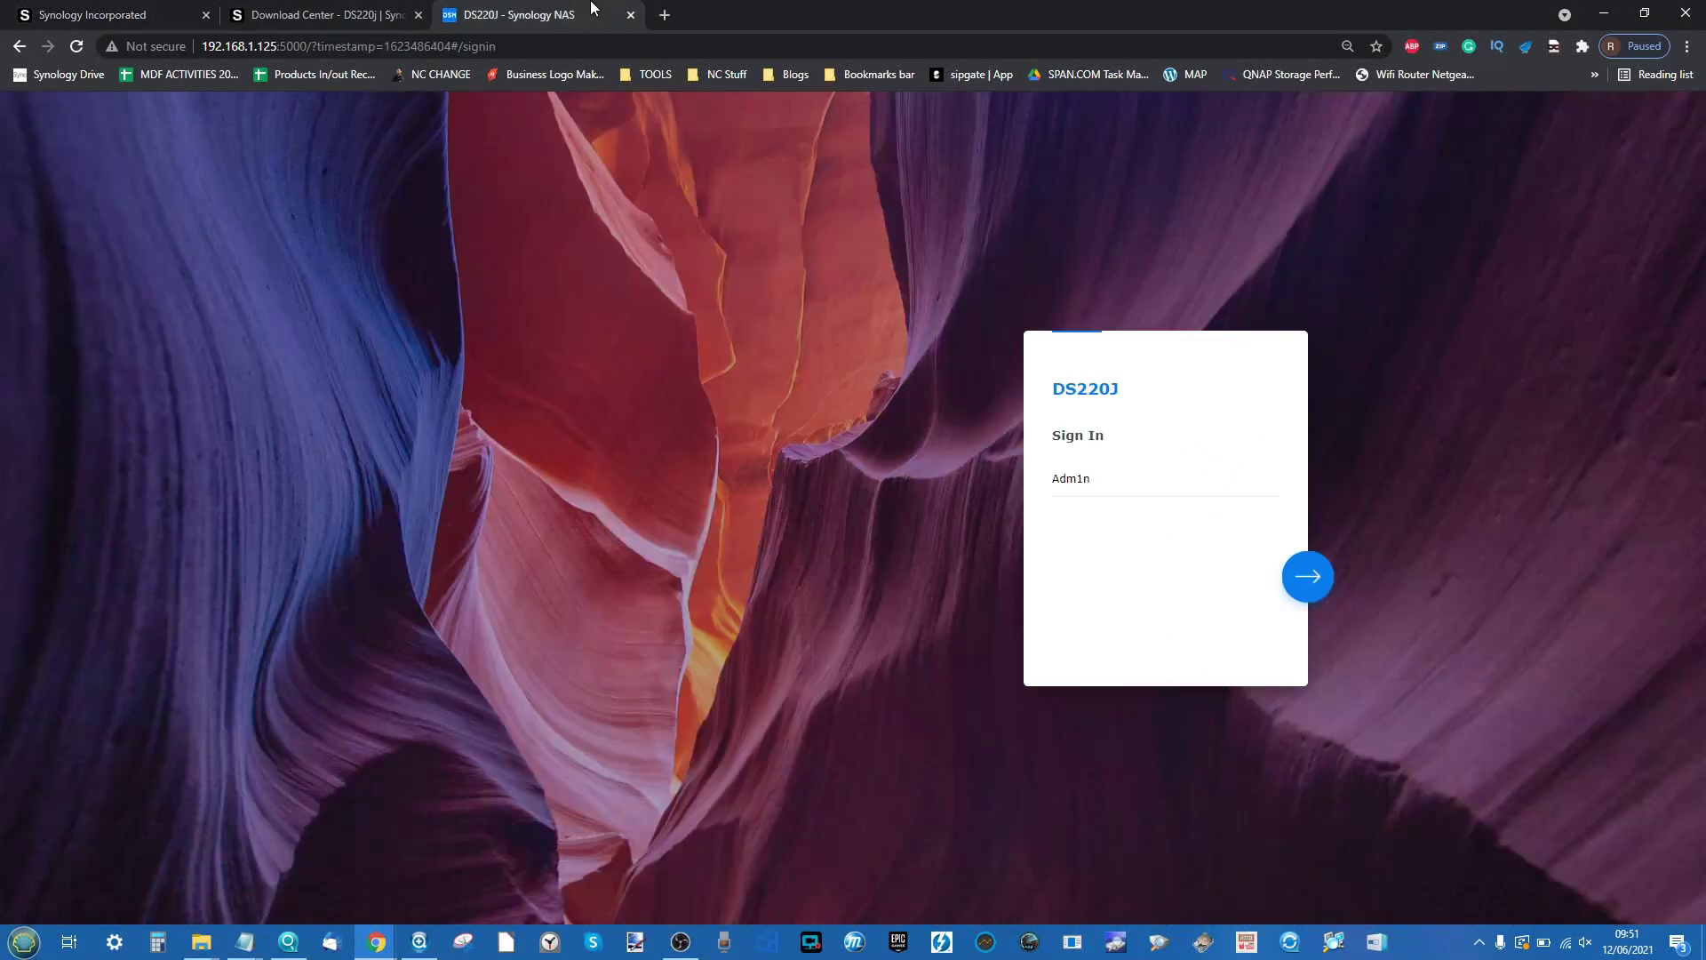
left_click(1322, 579)
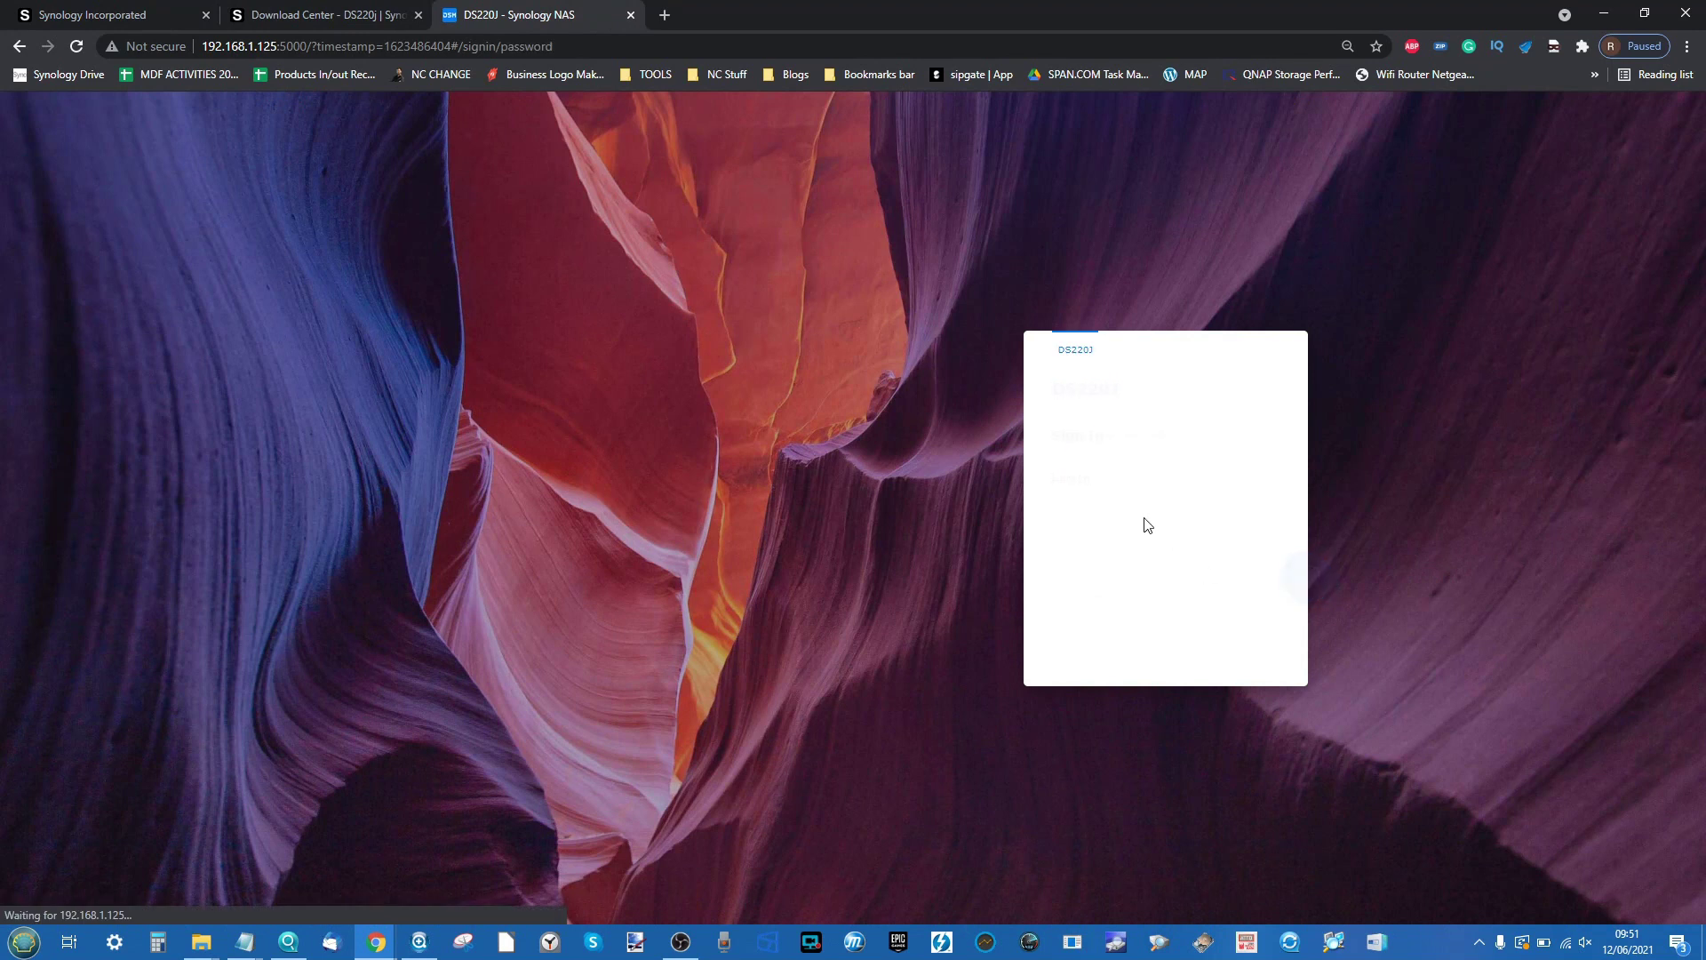
type("••")
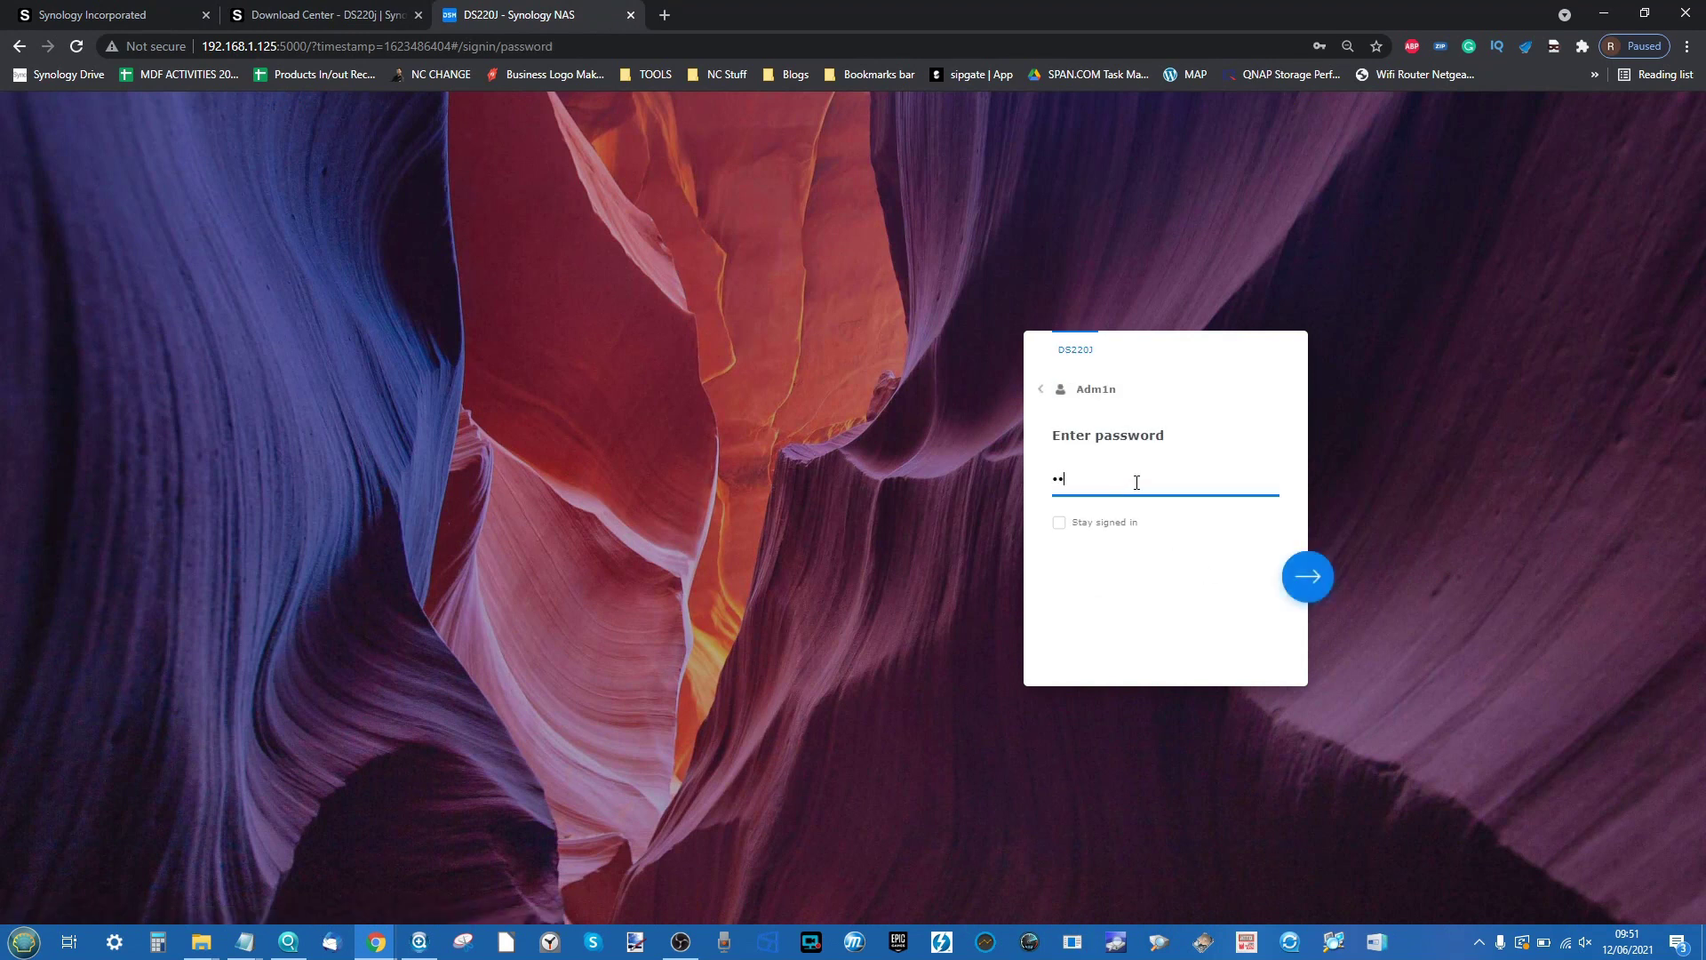
type("•••••••")
key("Return")
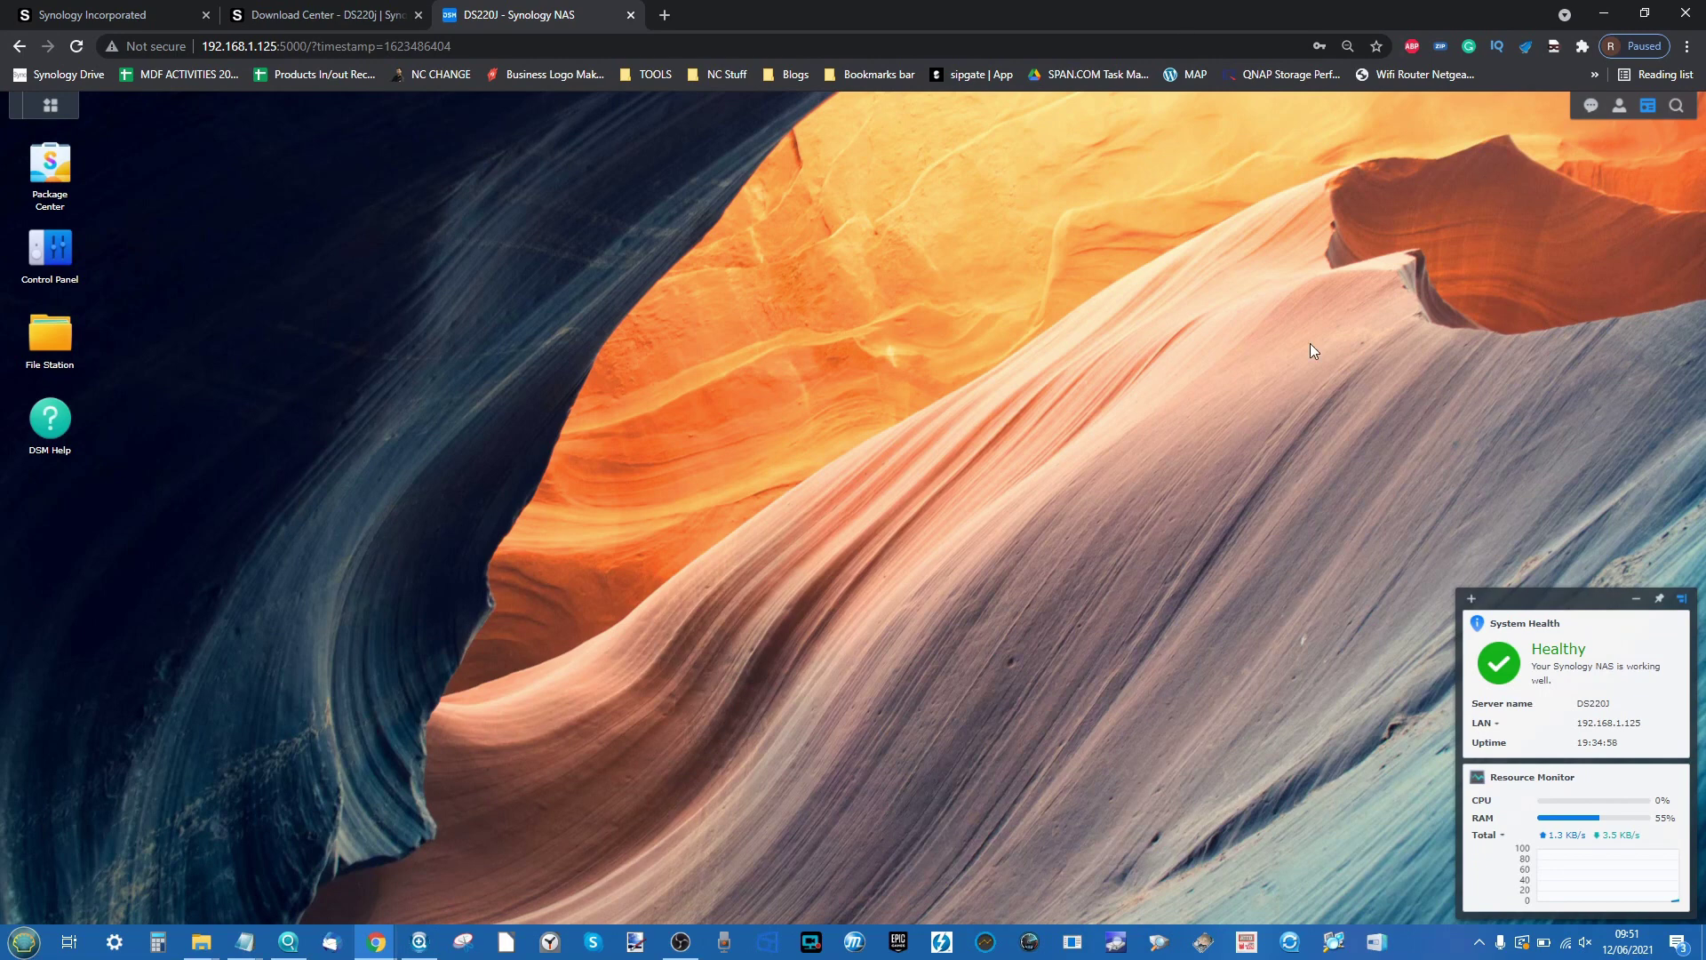
left_click_drag(1556, 595, 1533, 567)
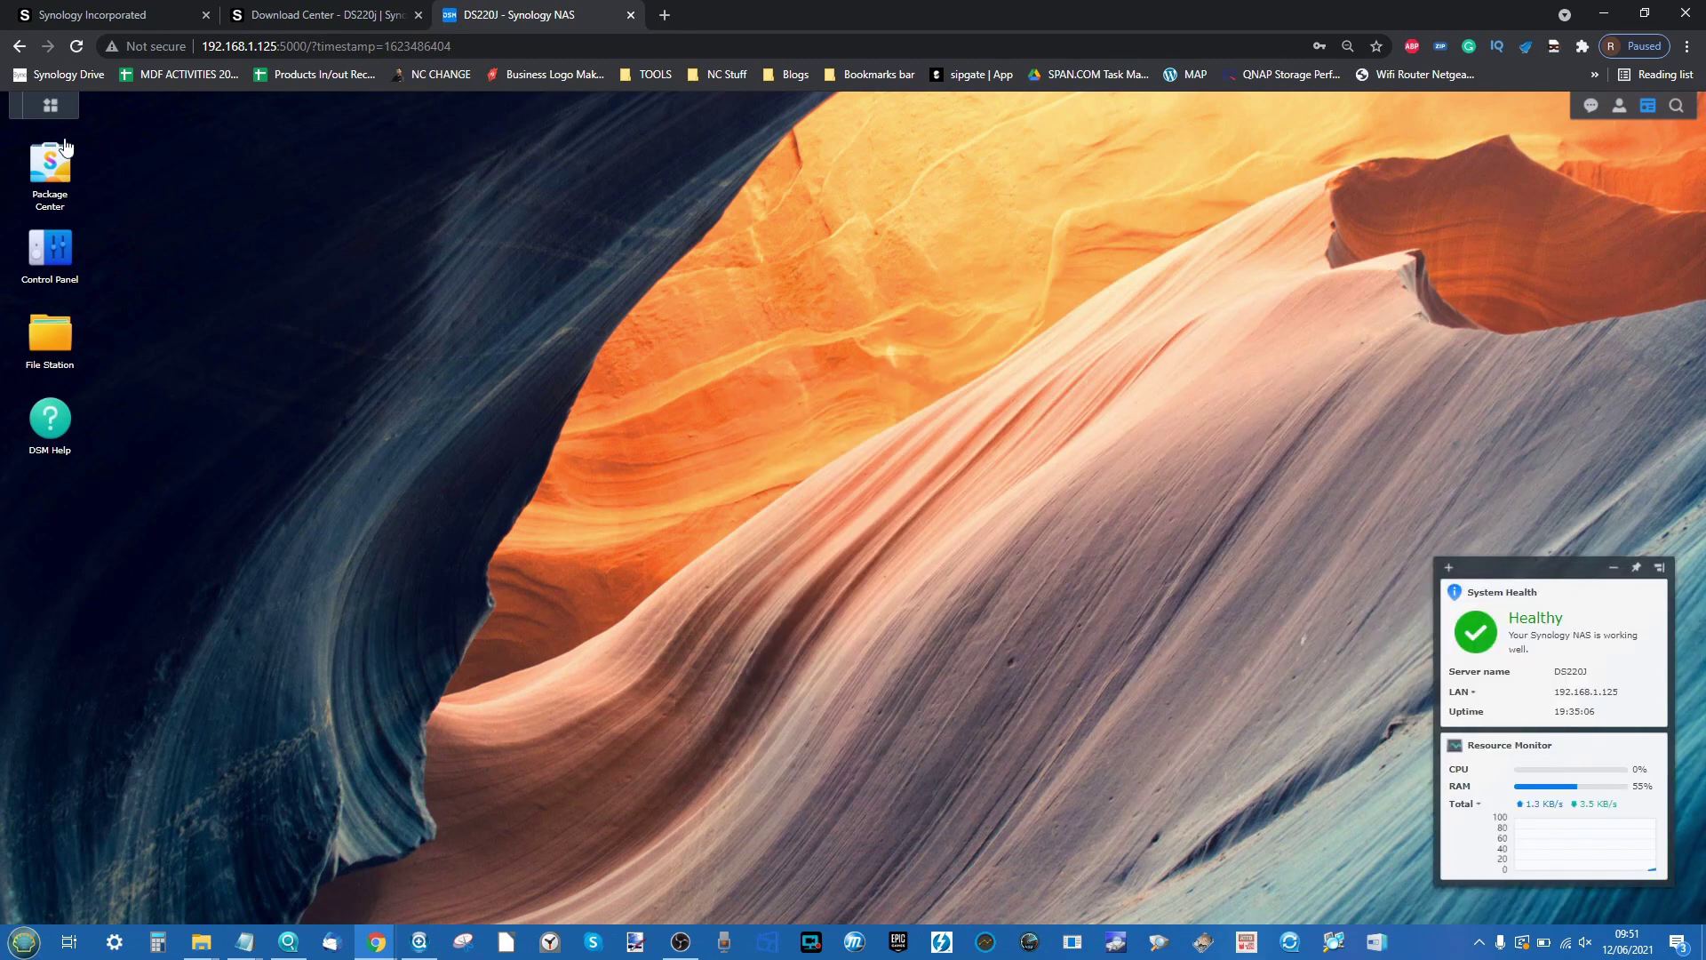
left_click(49, 246)
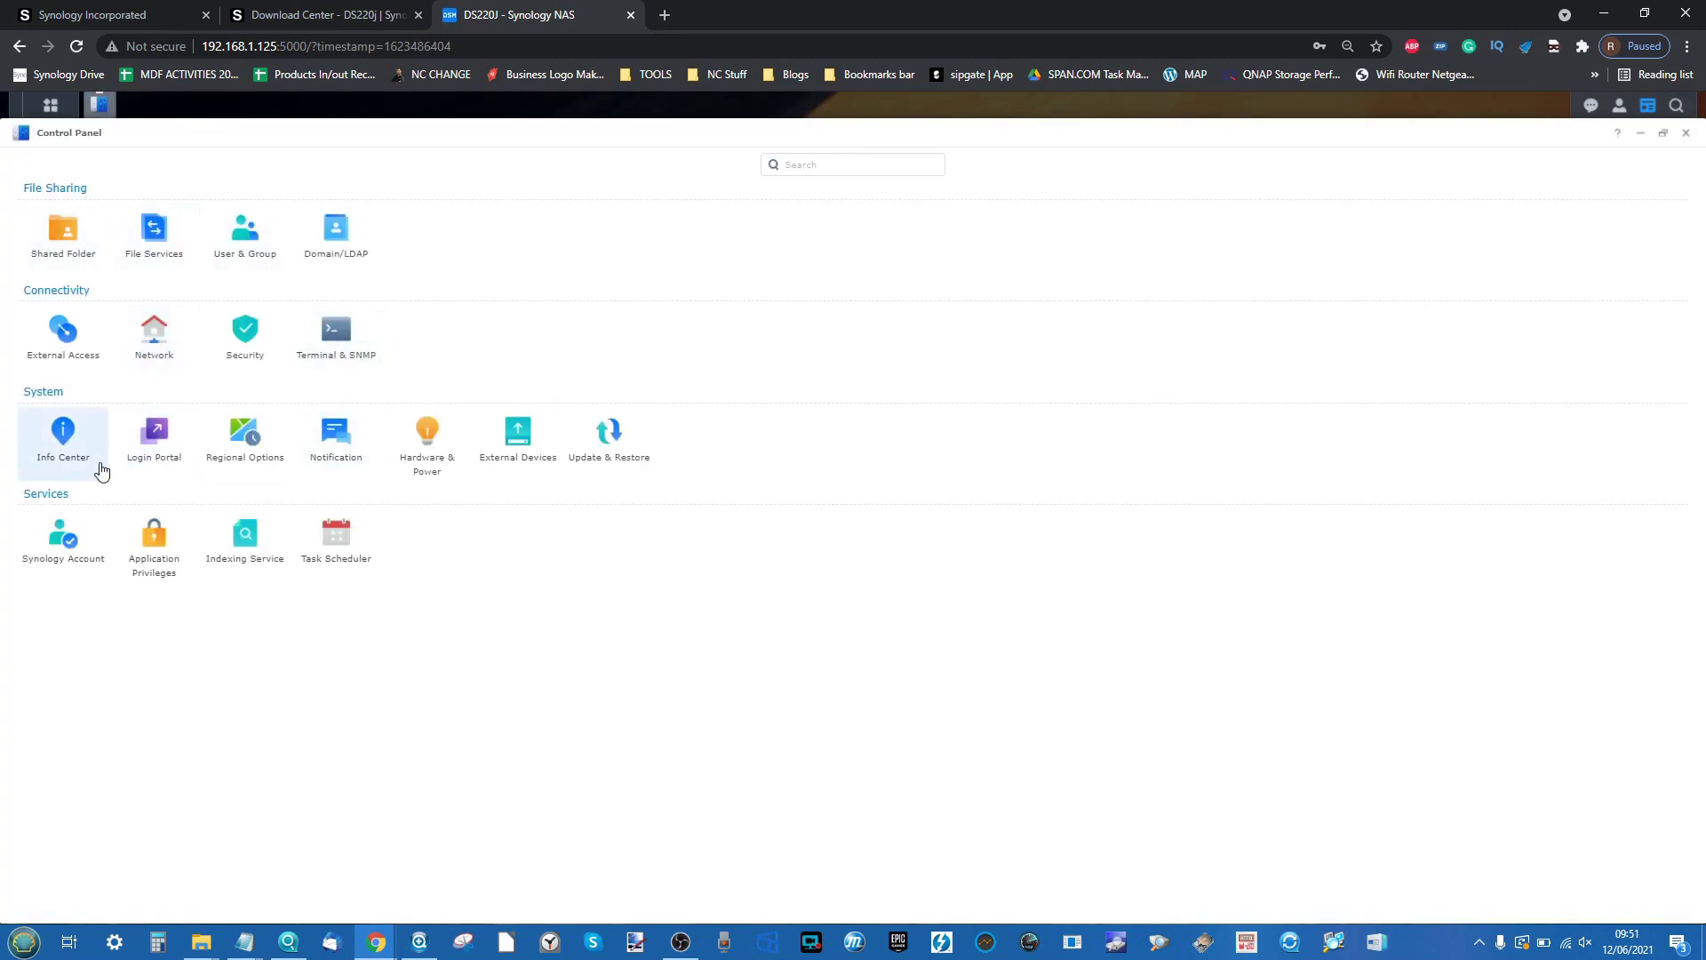
Look through the Hardware & Power settings and the NAS system information
left_click(409, 443)
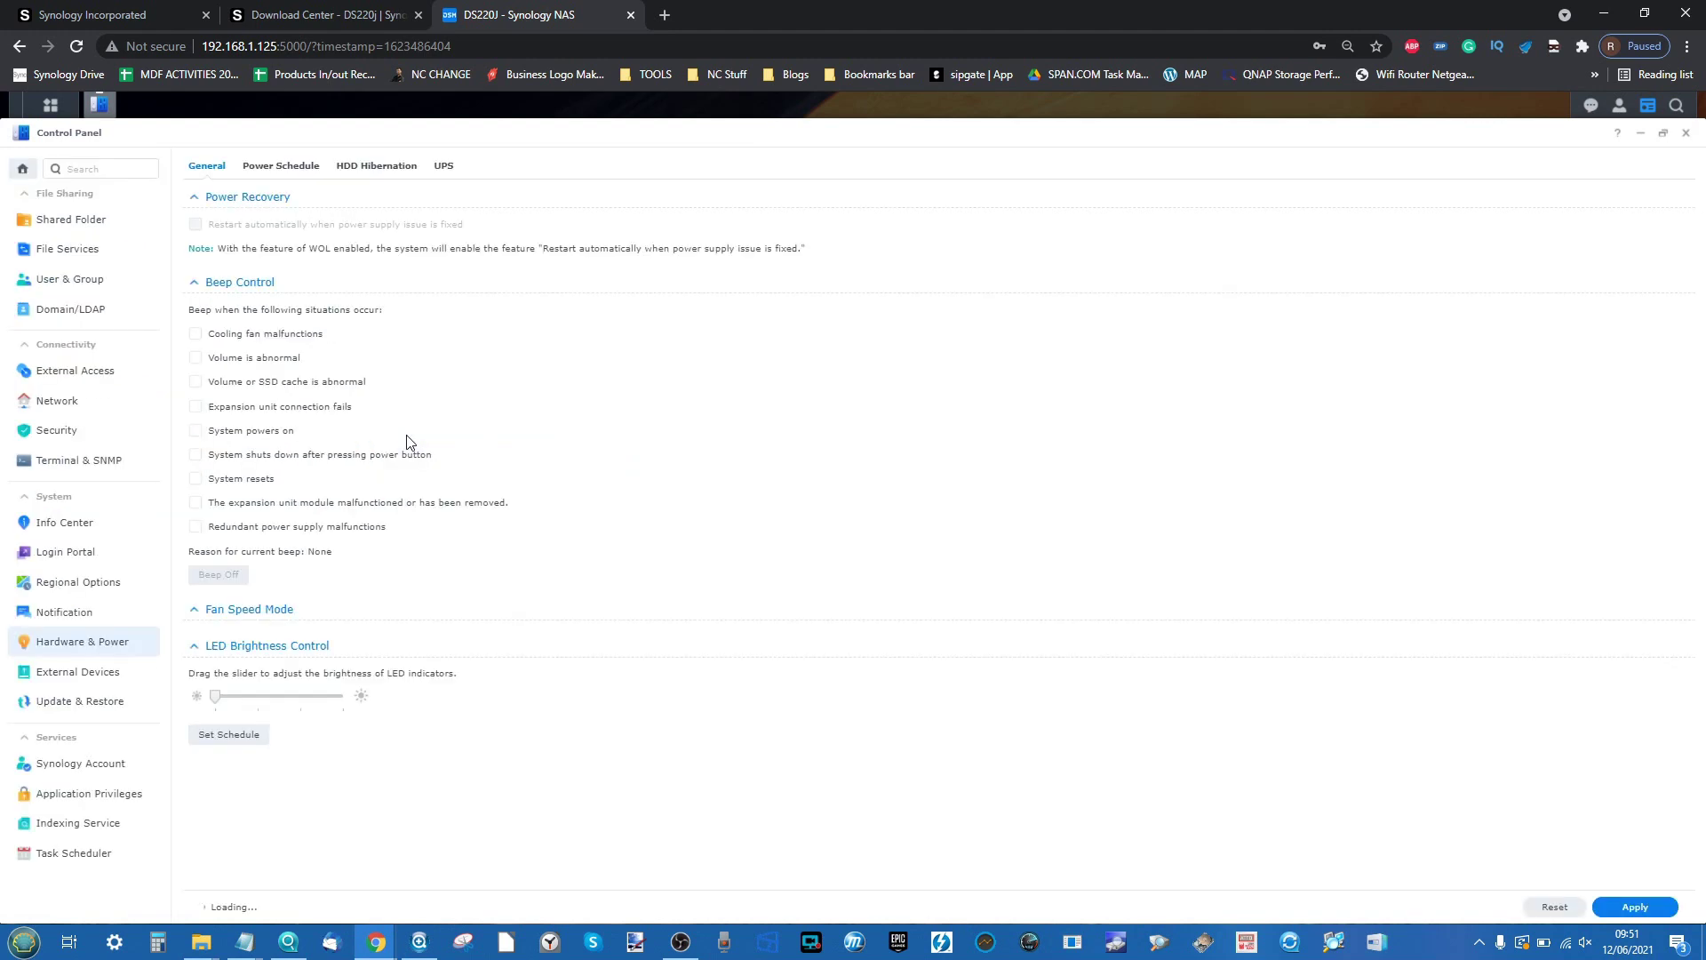
left_click(86, 534)
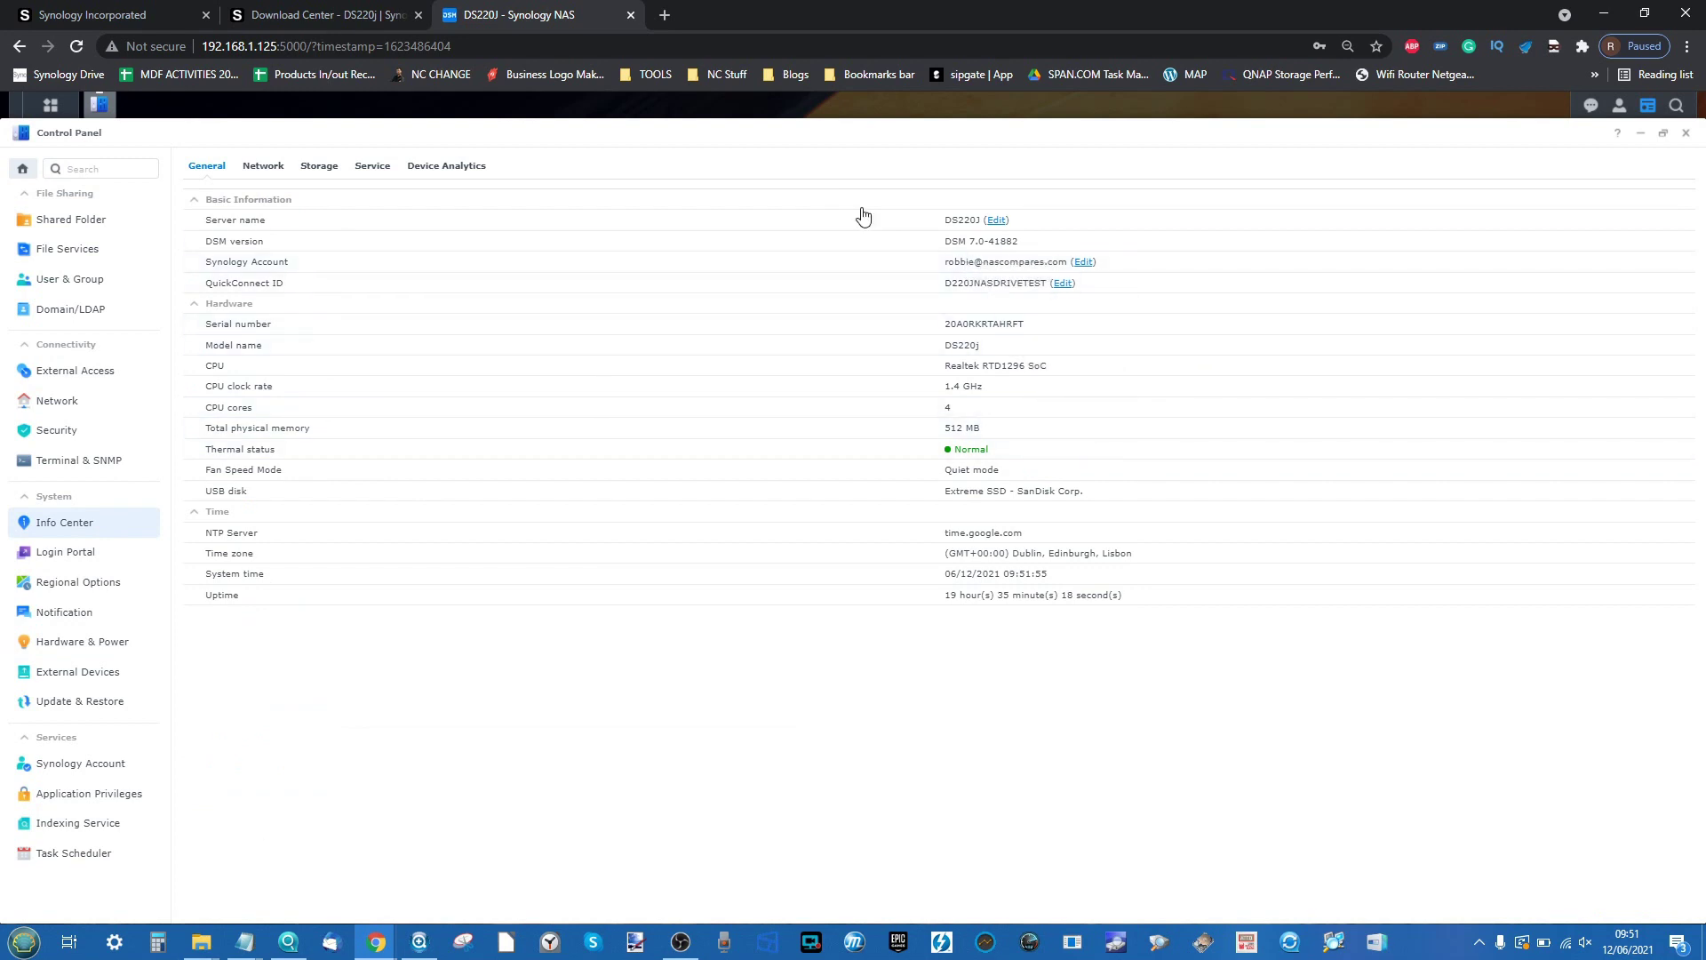
scroll(870, 210, "up", 5)
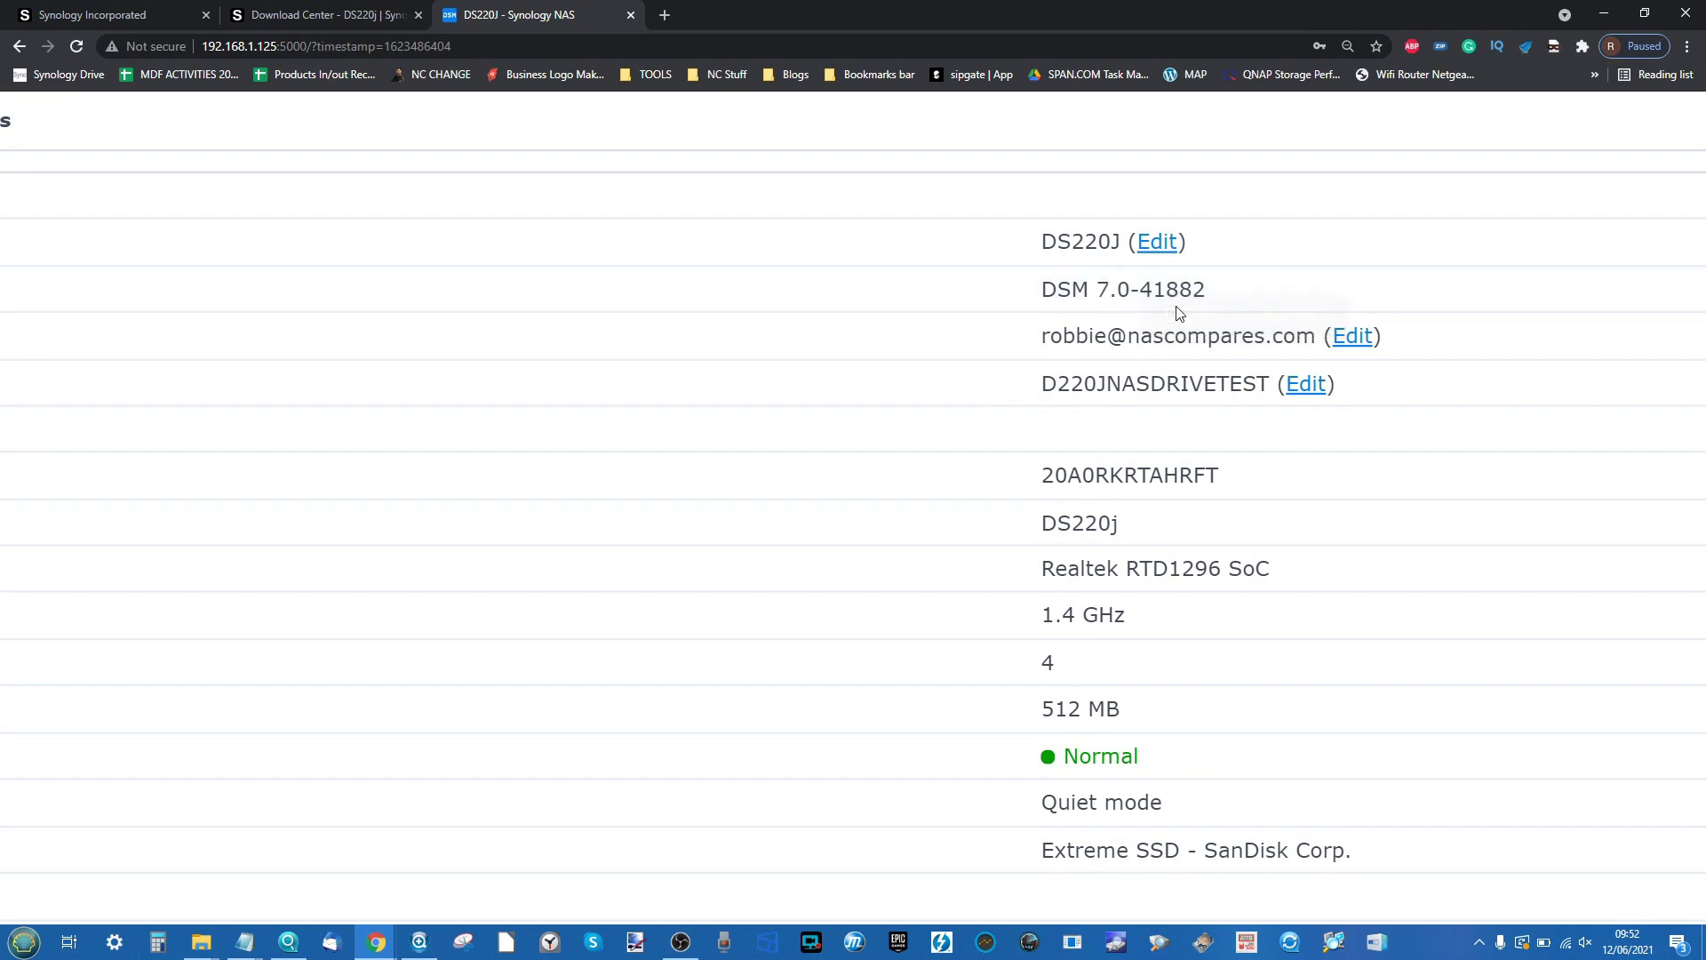
scroll(1155, 424, "down", 2)
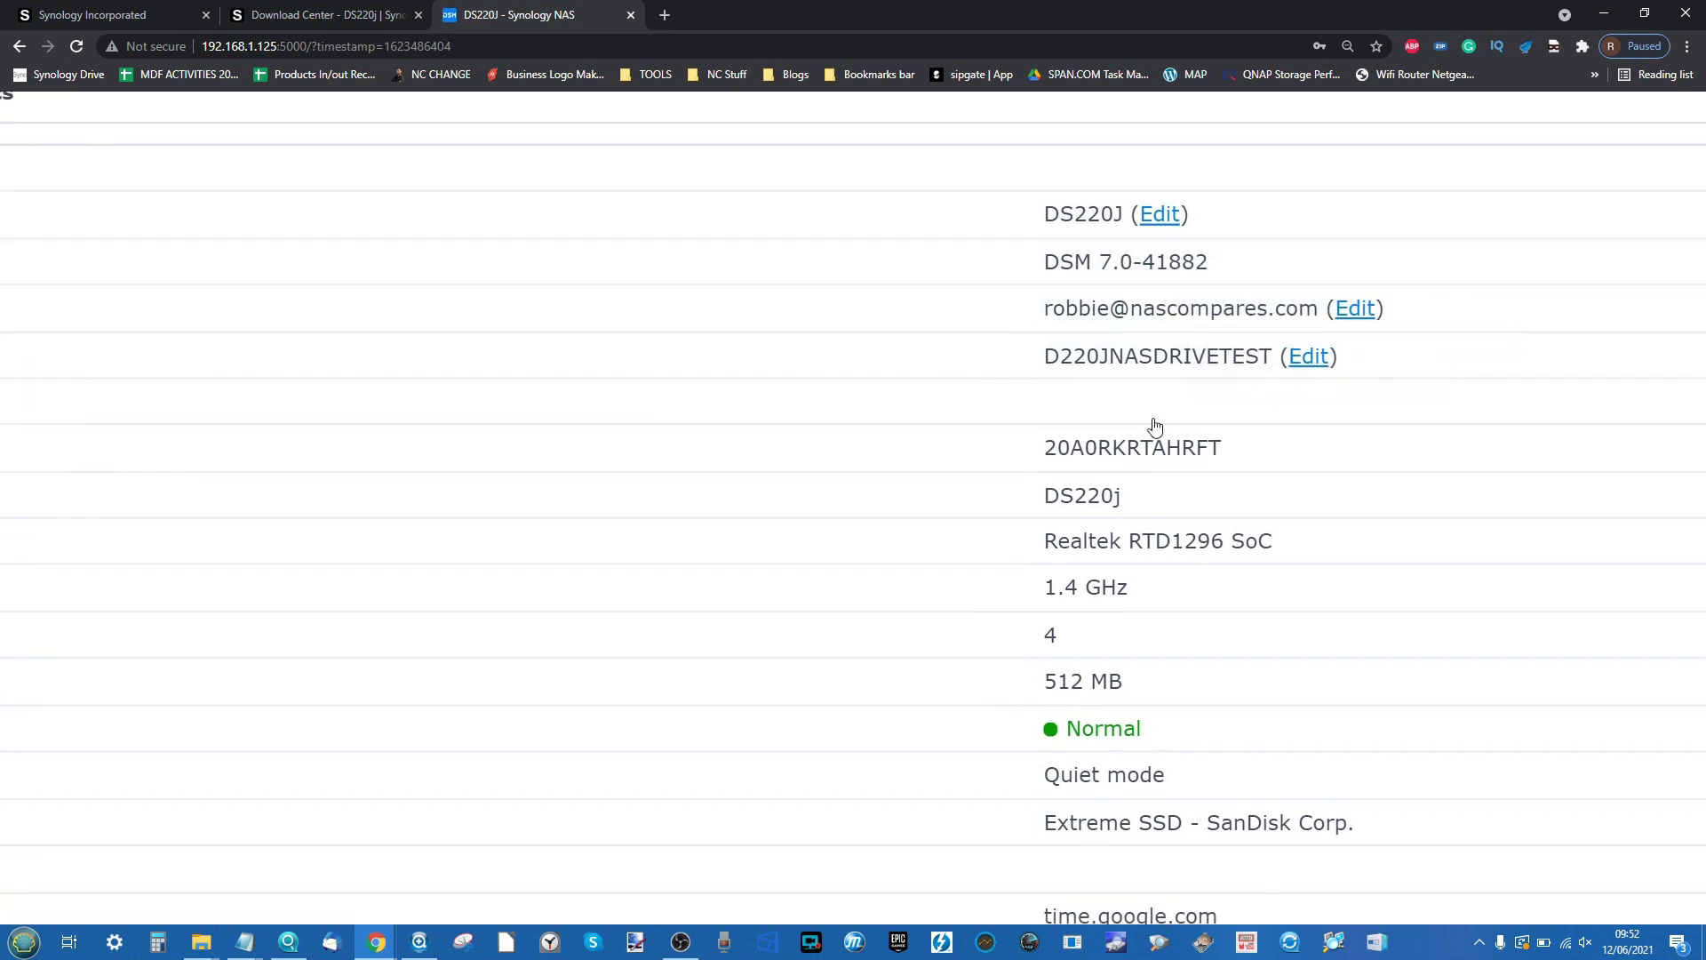
scroll(1226, 422, "down", 3)
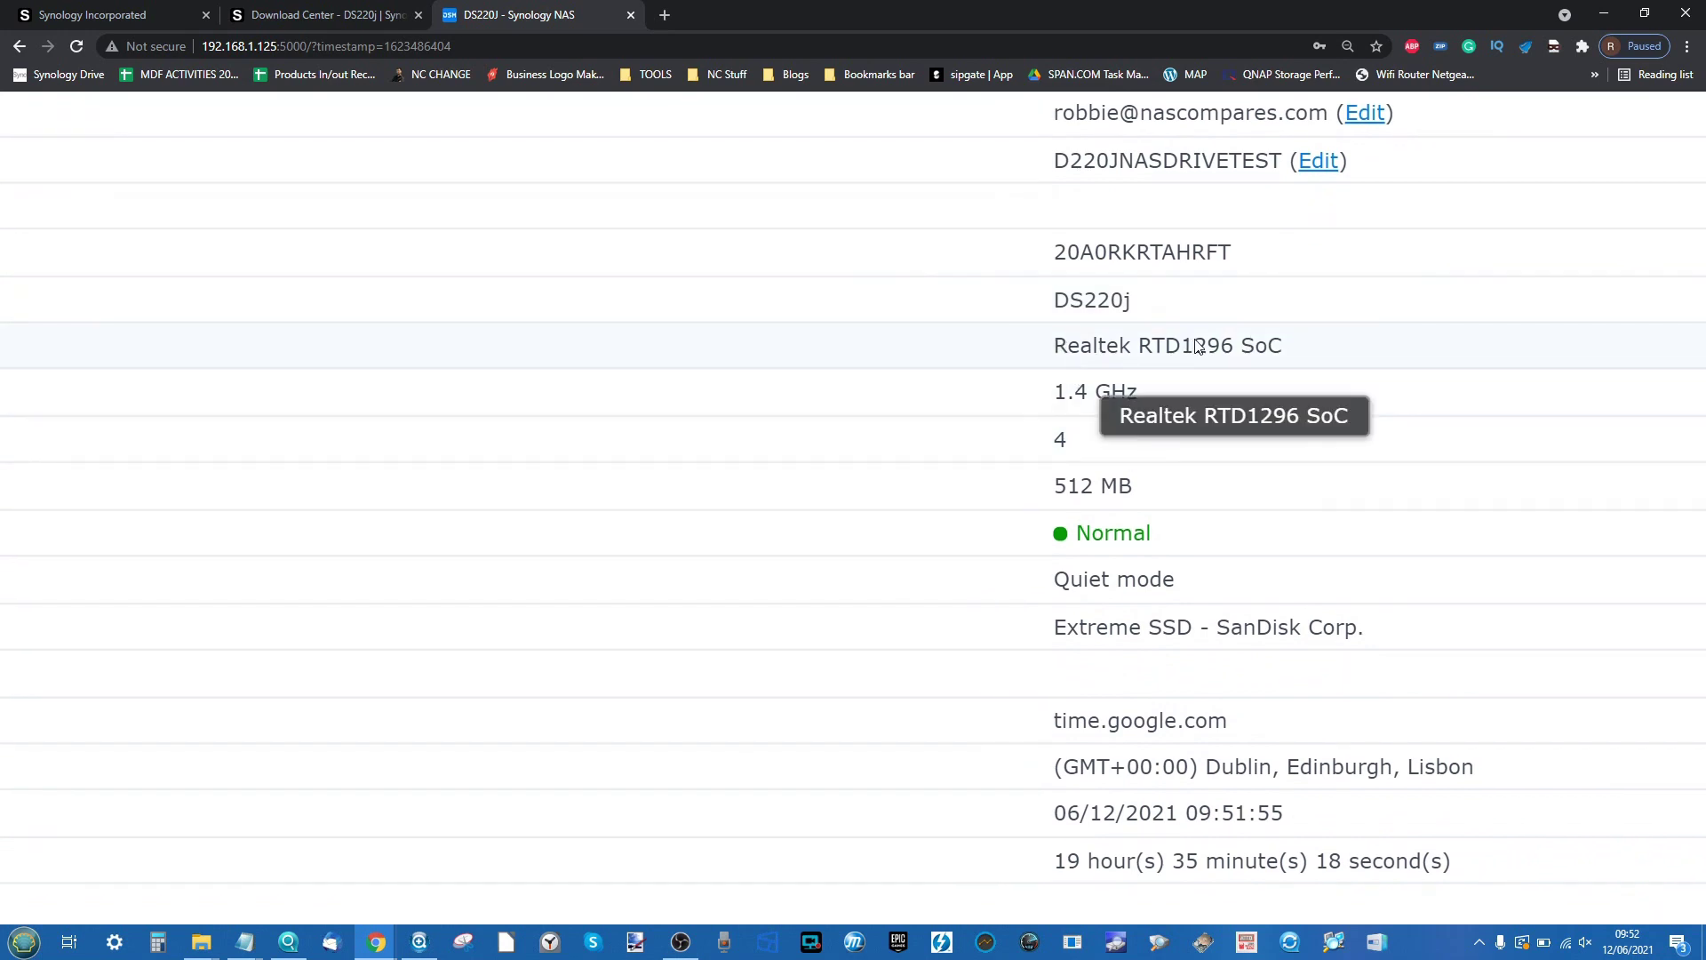
scroll(1093, 406, "down", 2)
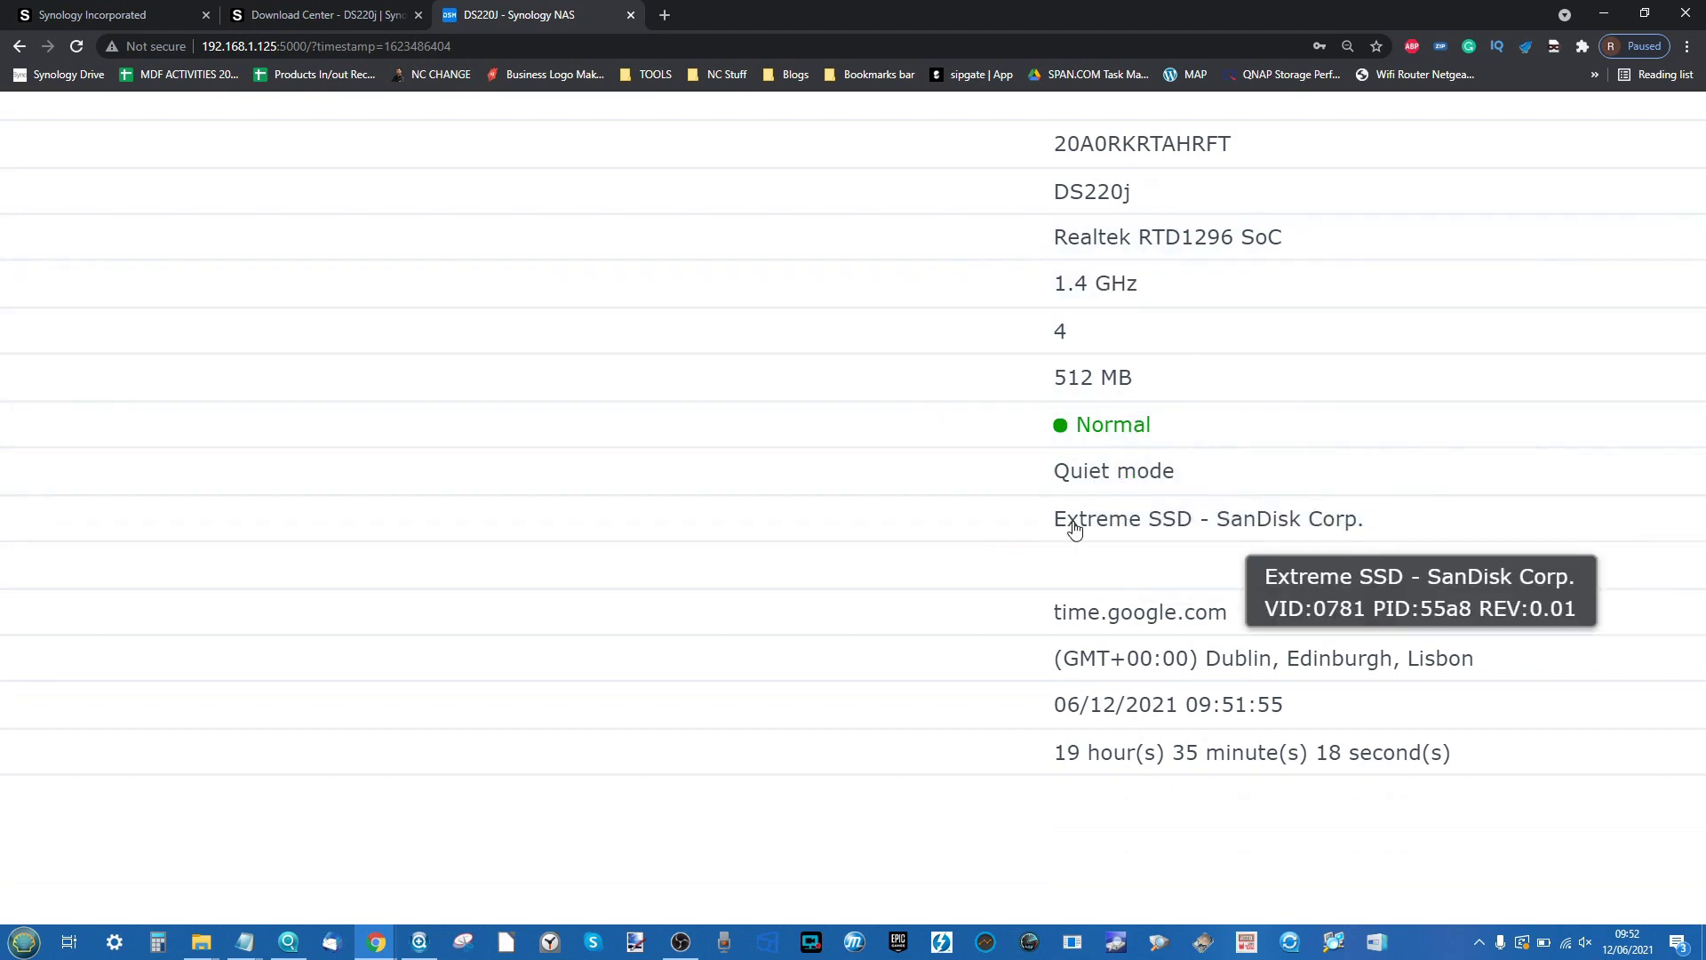
scroll(1317, 494, "down", 6)
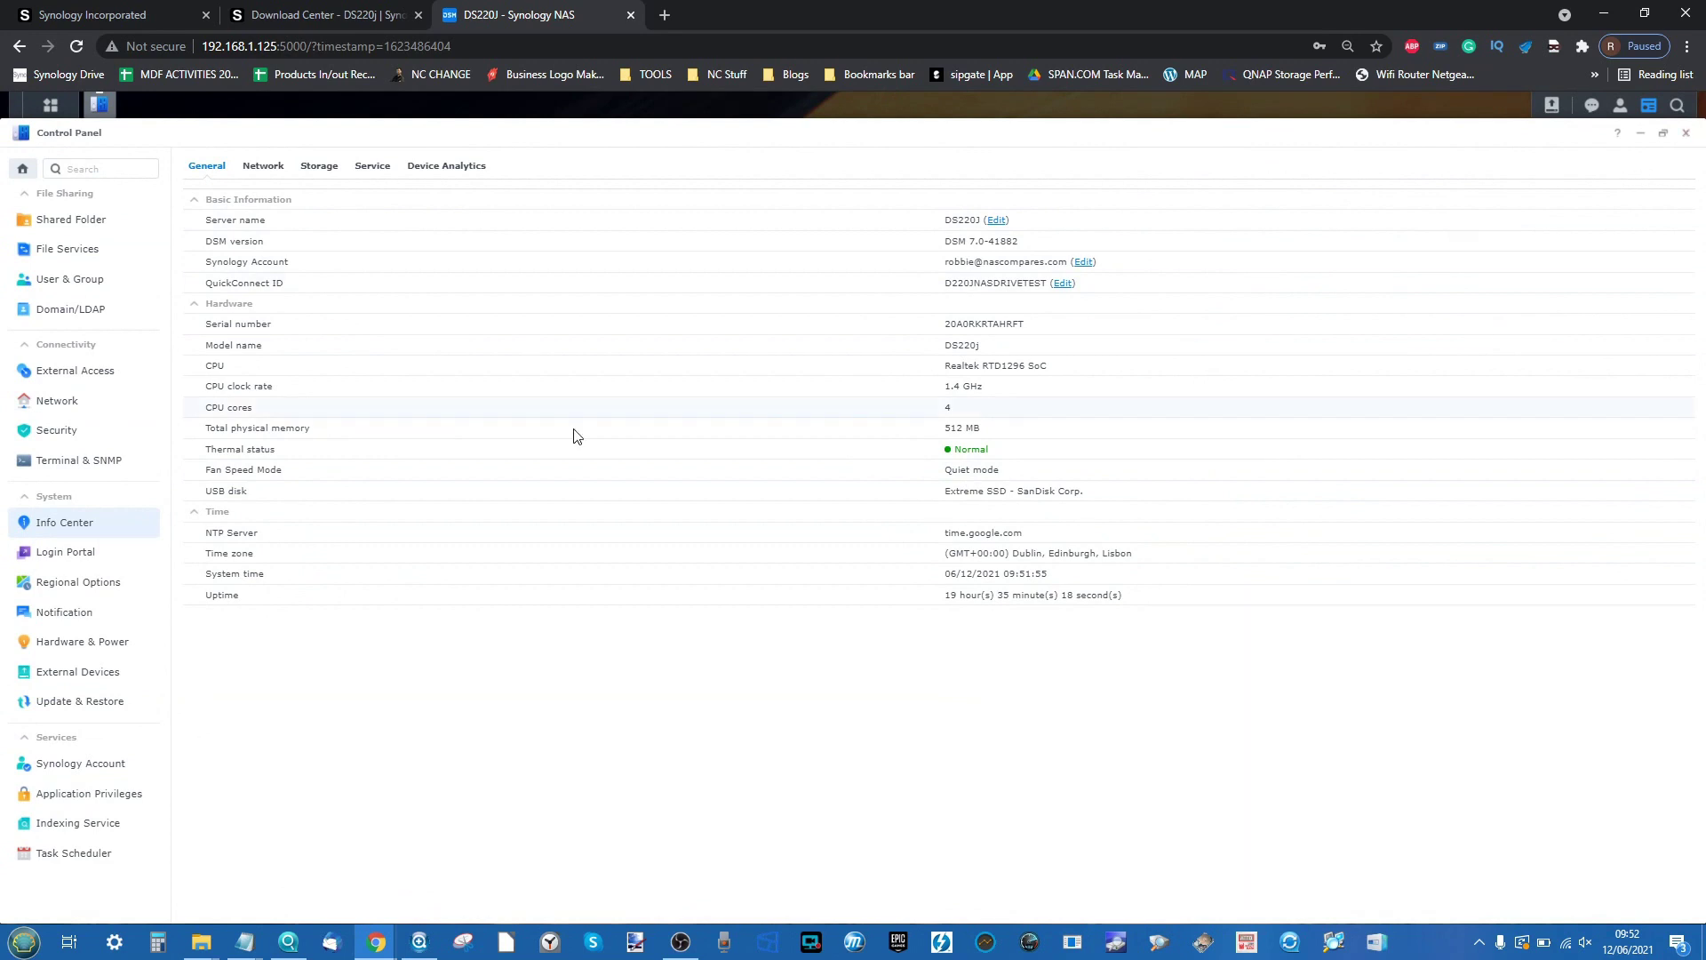
Check Shared Folder, File Services, User and Domain/LDAP, ending on the Network settings
left_click(82, 233)
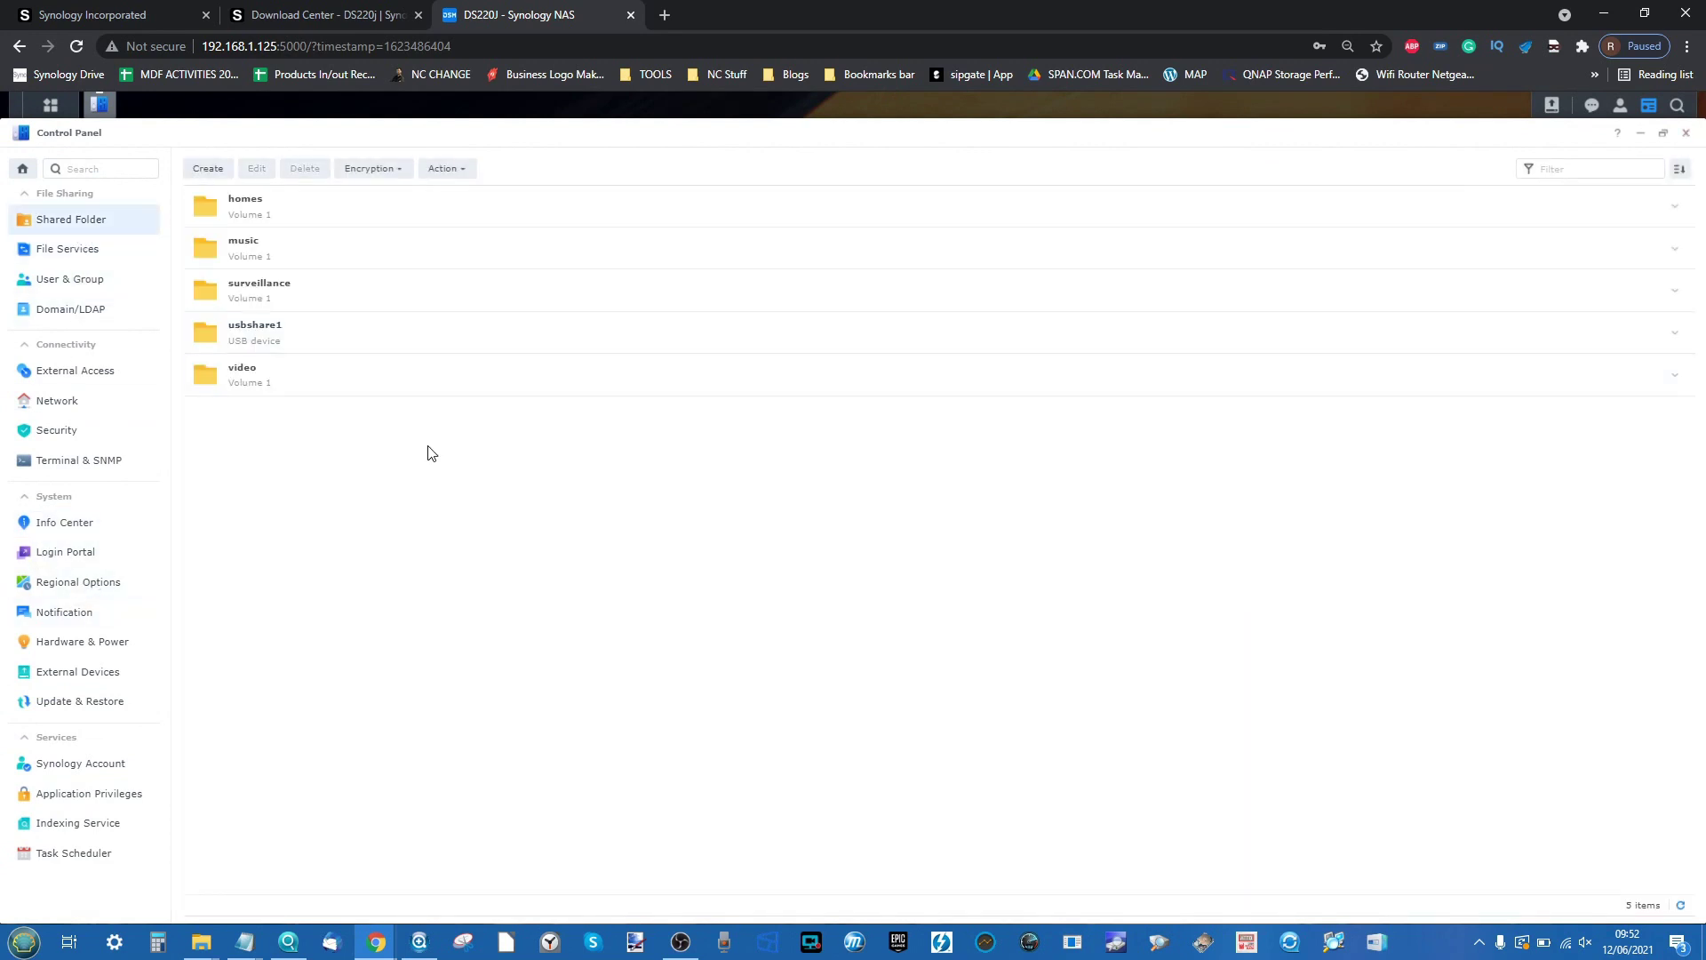
left_click(103, 258)
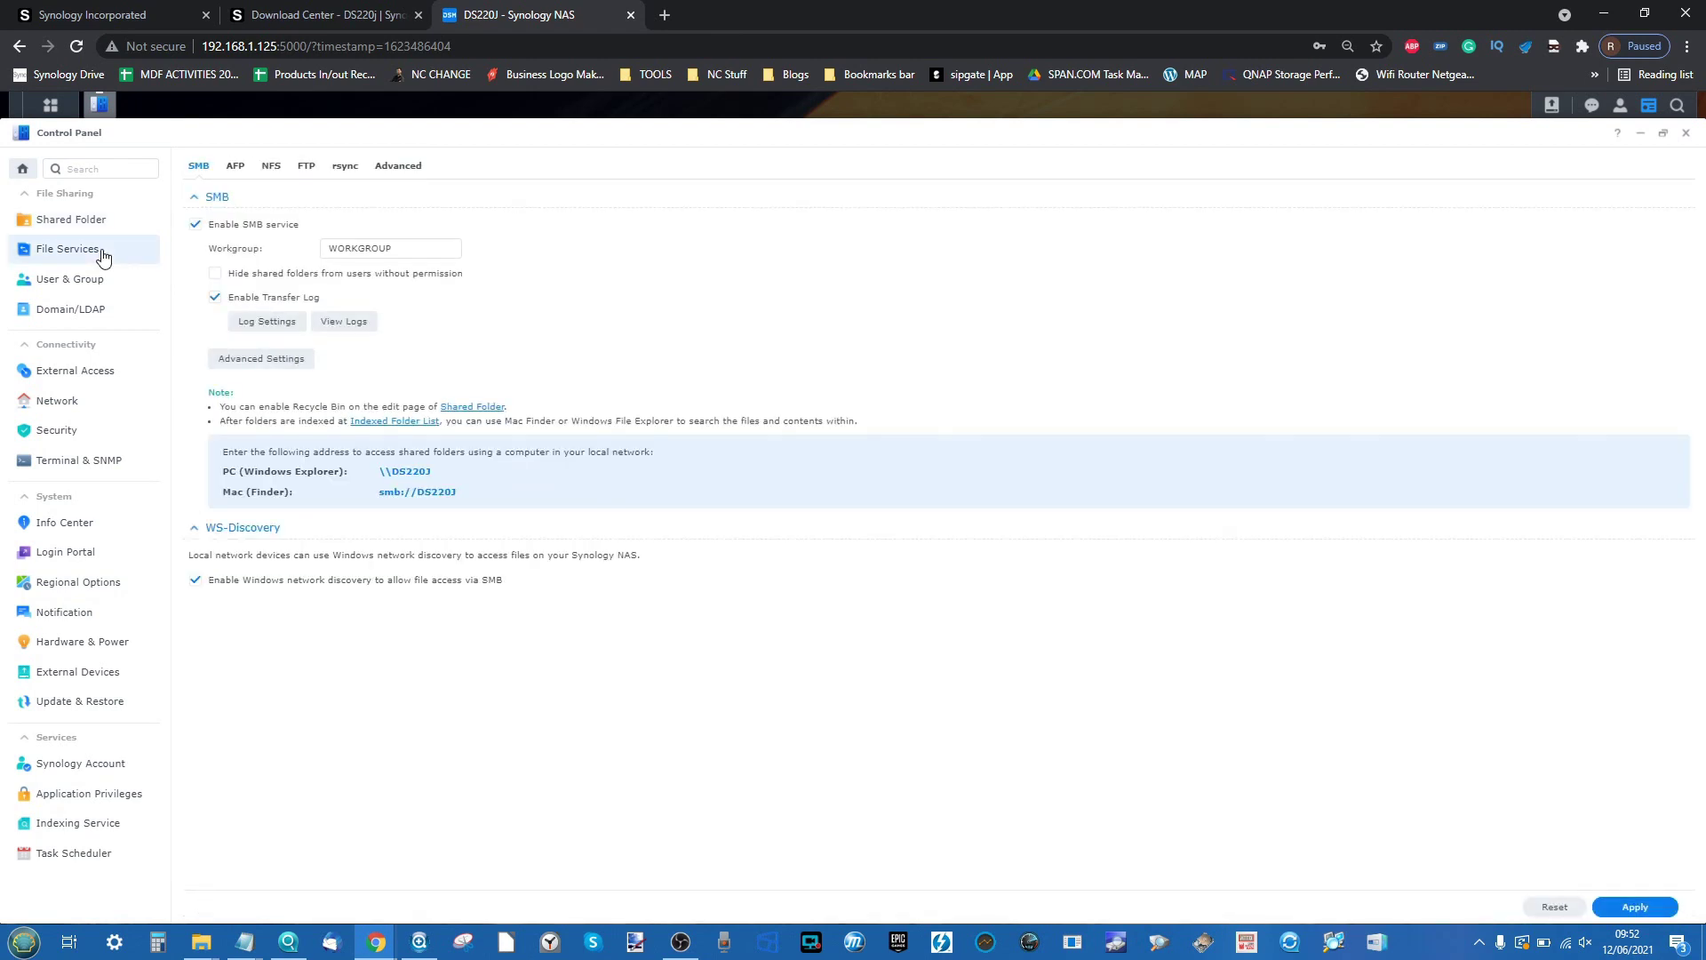
left_click(66, 285)
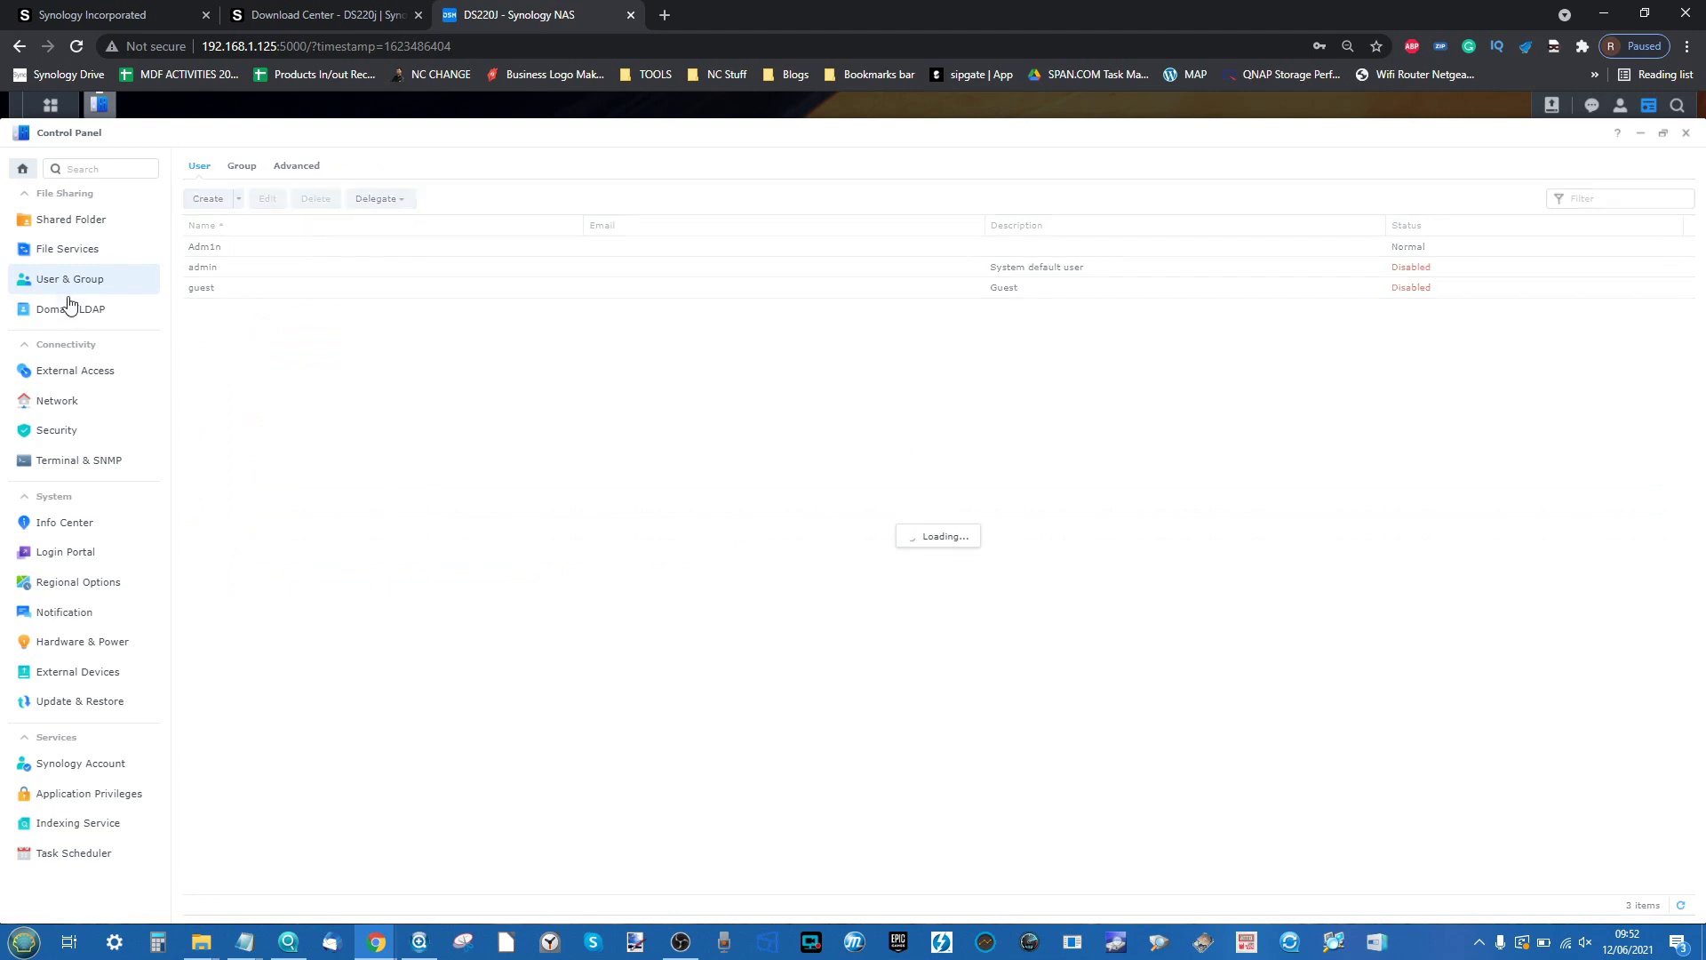
left_click(74, 327)
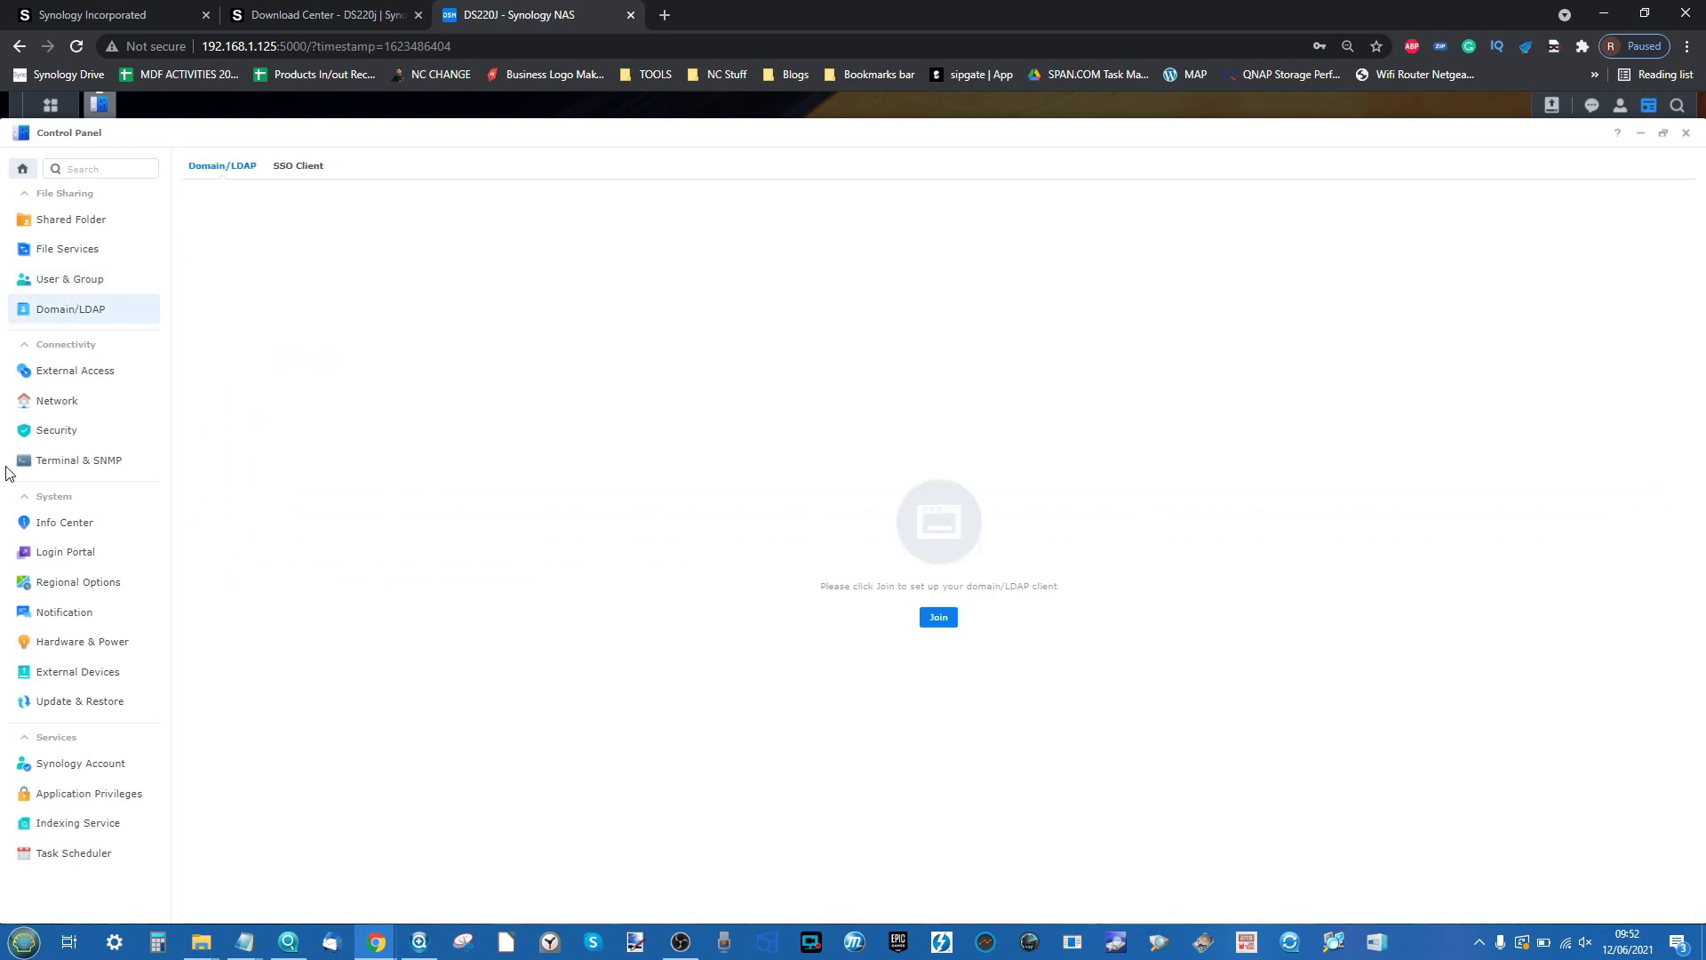
left_click(77, 409)
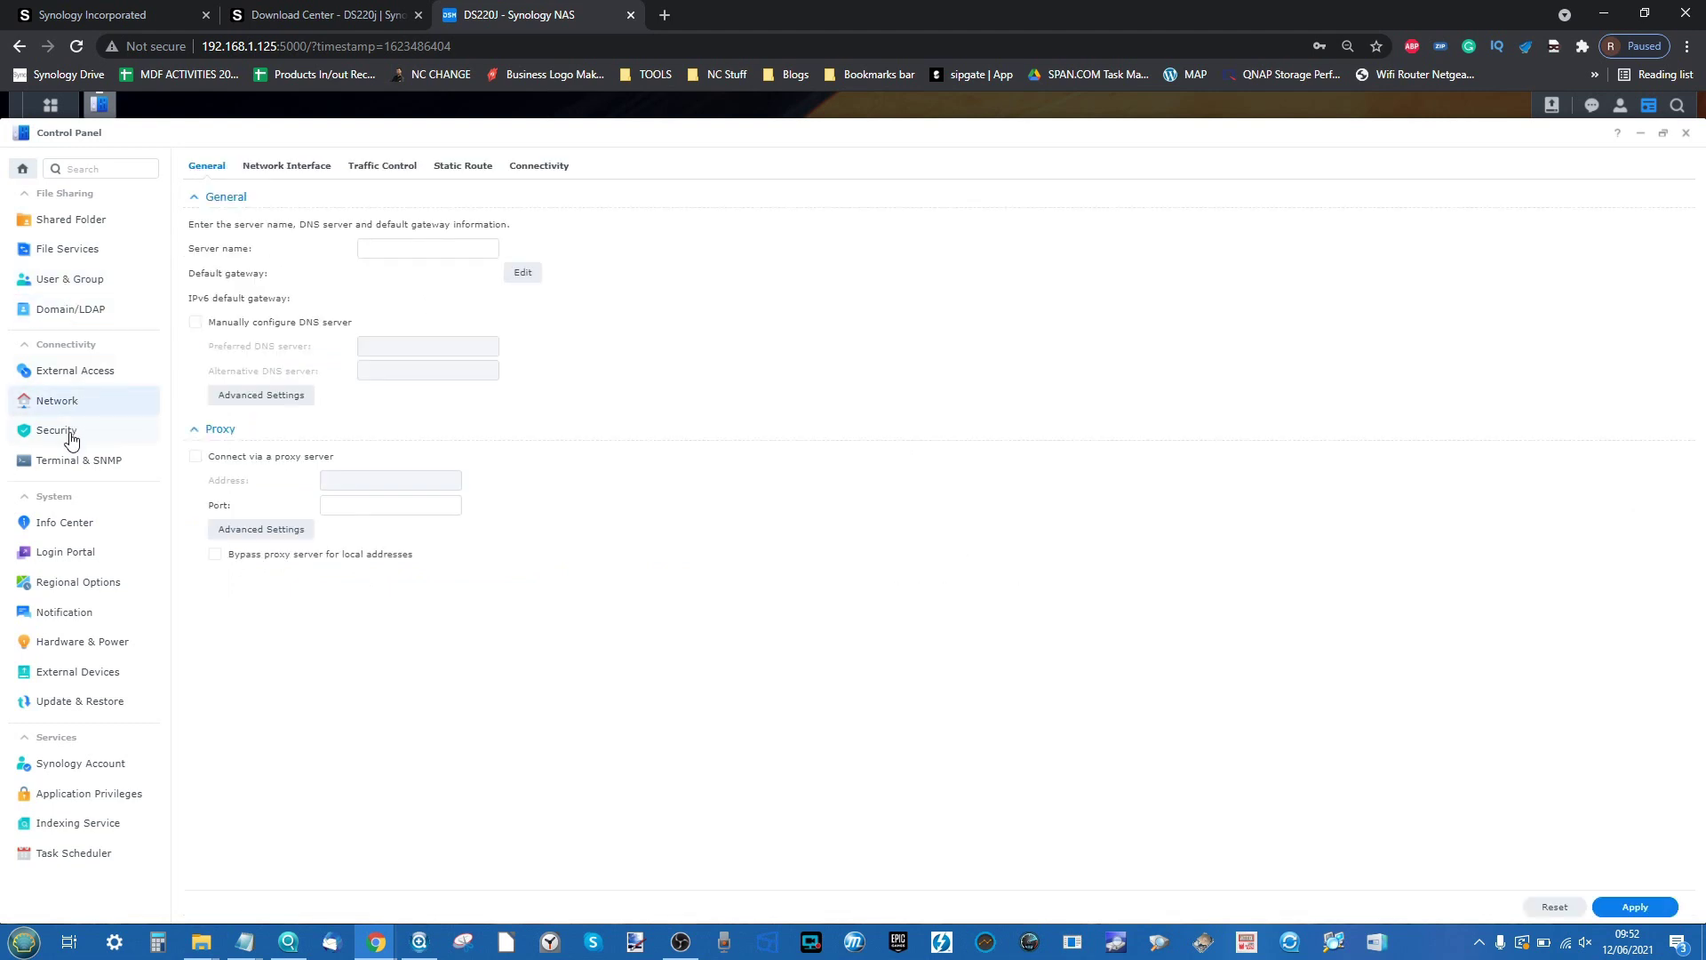
Close Control Panel, open File Station and Resource Monitor, and place Resource Monitor's window top right
left_click(1686, 133)
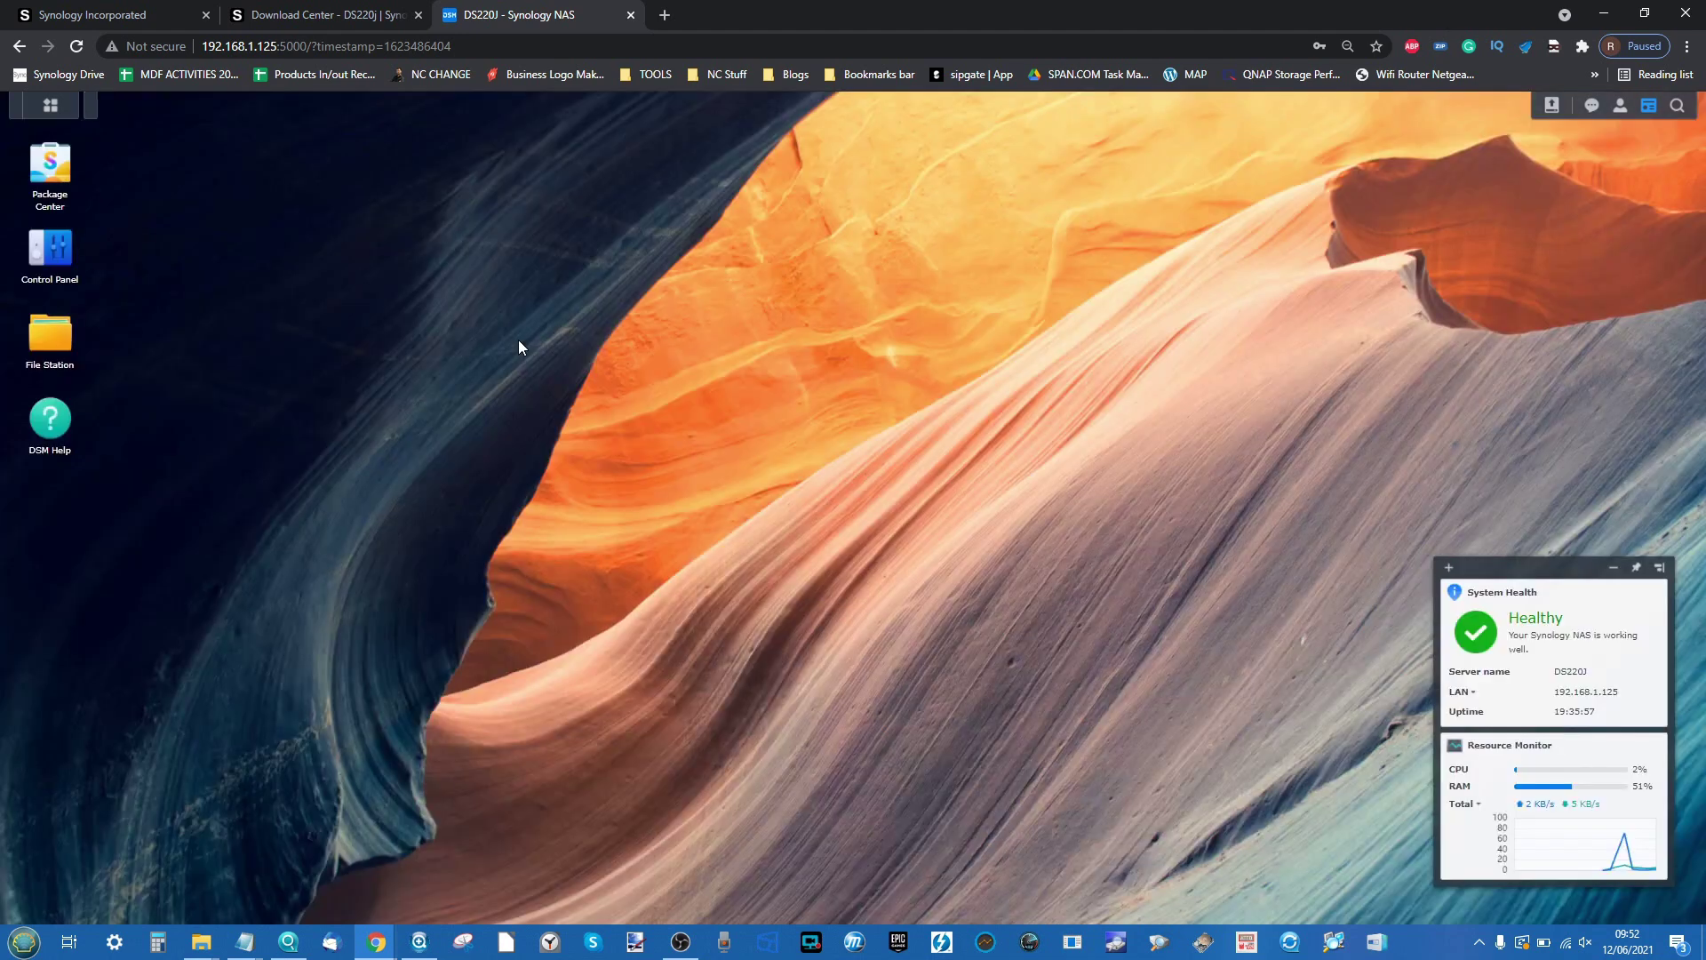
left_click(58, 338)
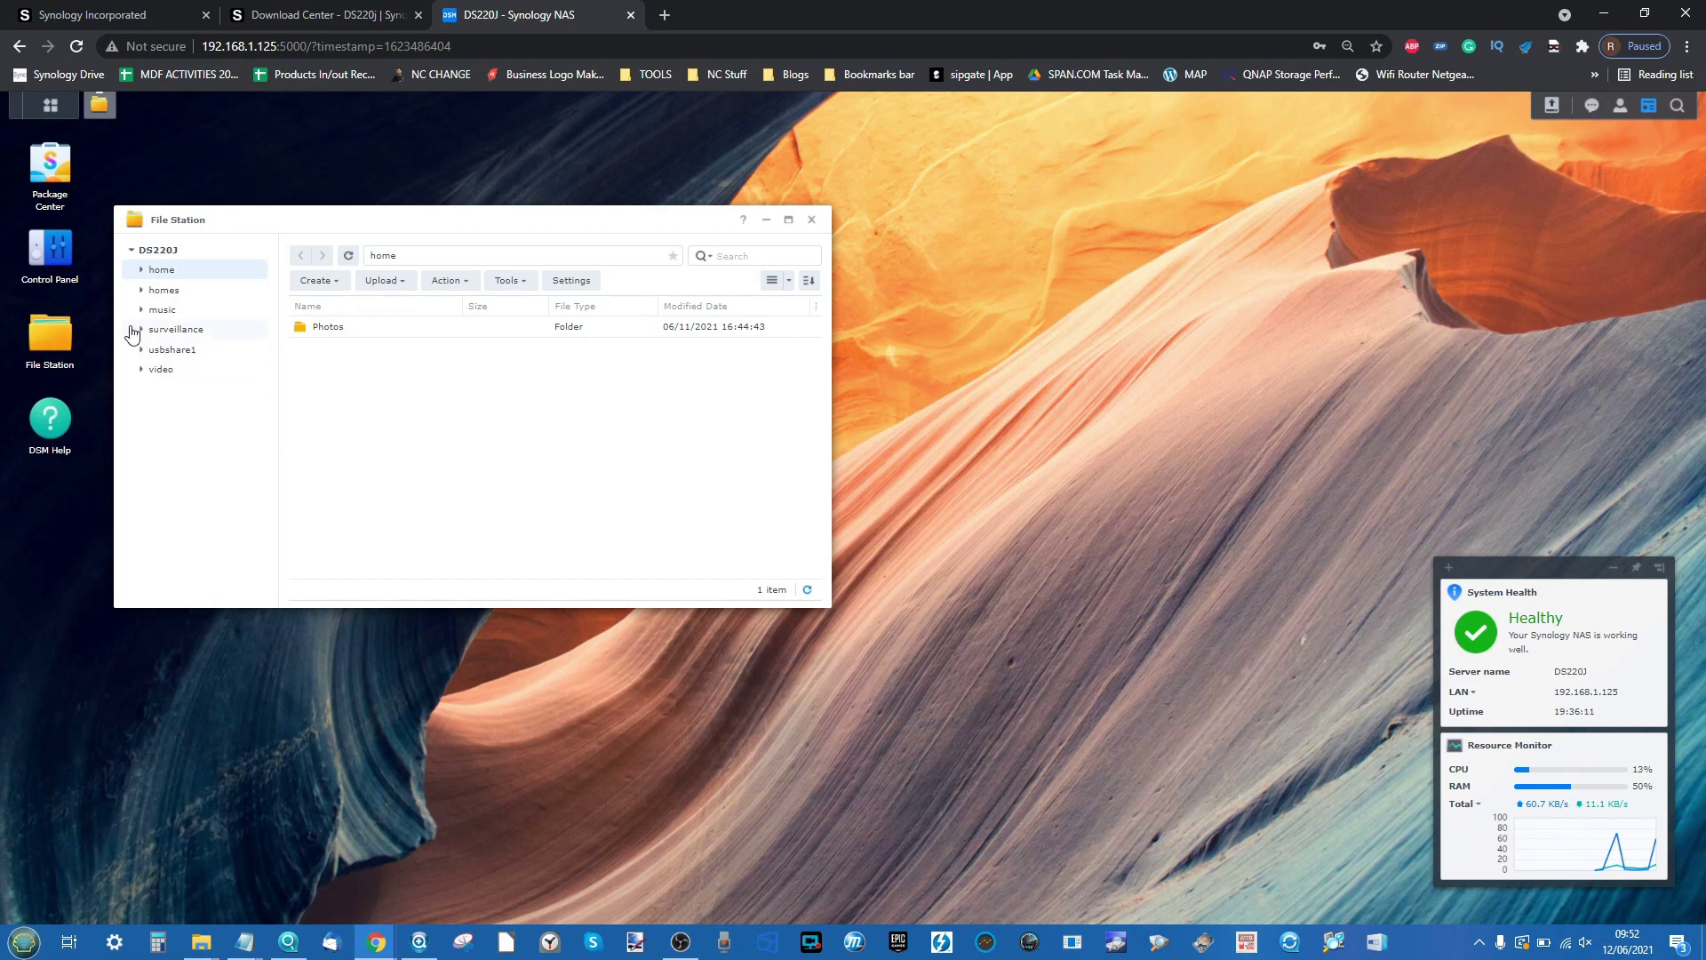
left_click(51, 106)
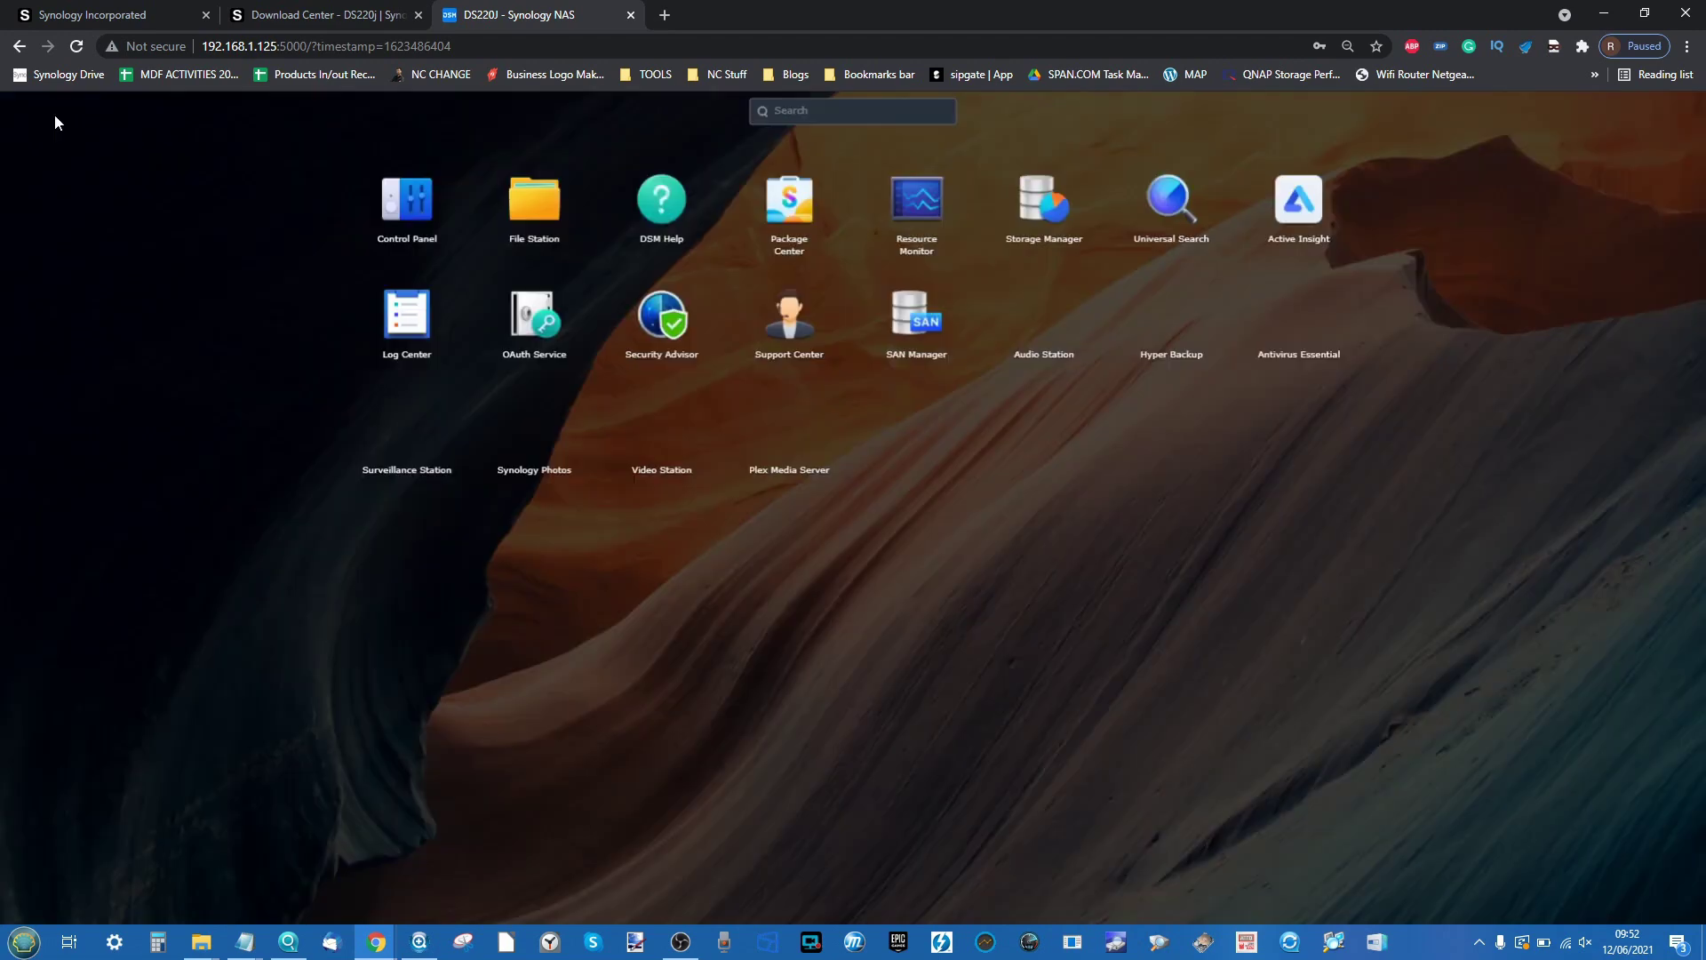
left_click(926, 216)
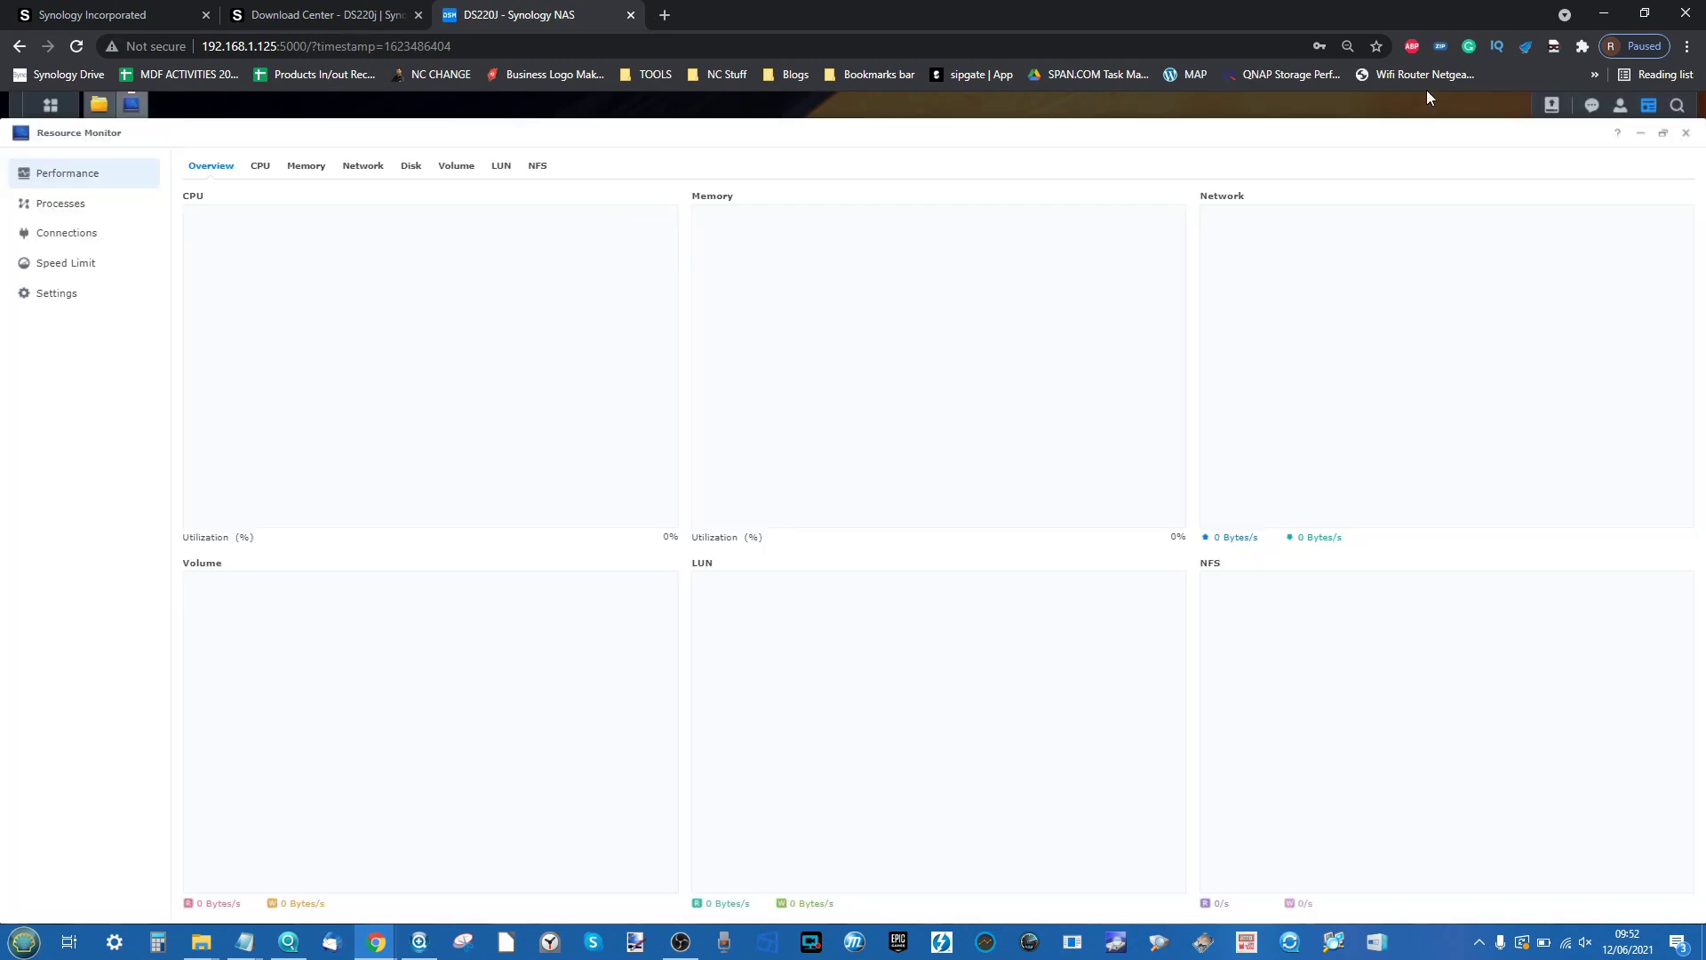
left_click(1666, 132)
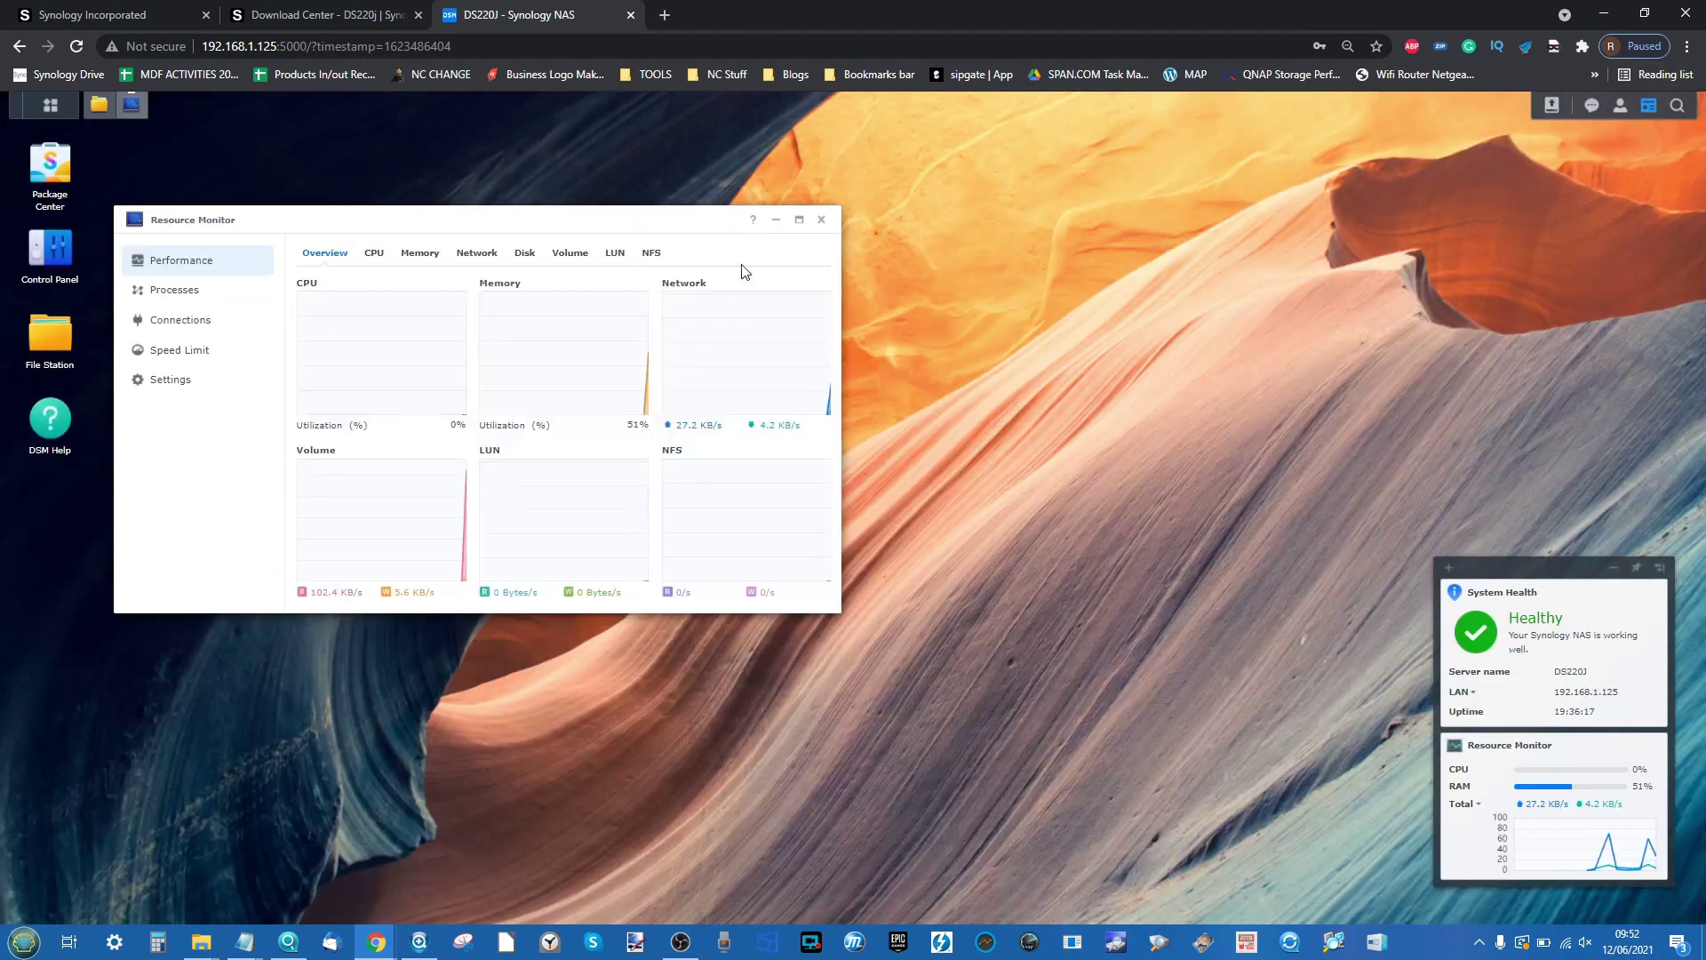
left_click_drag(671, 225, 1508, 154)
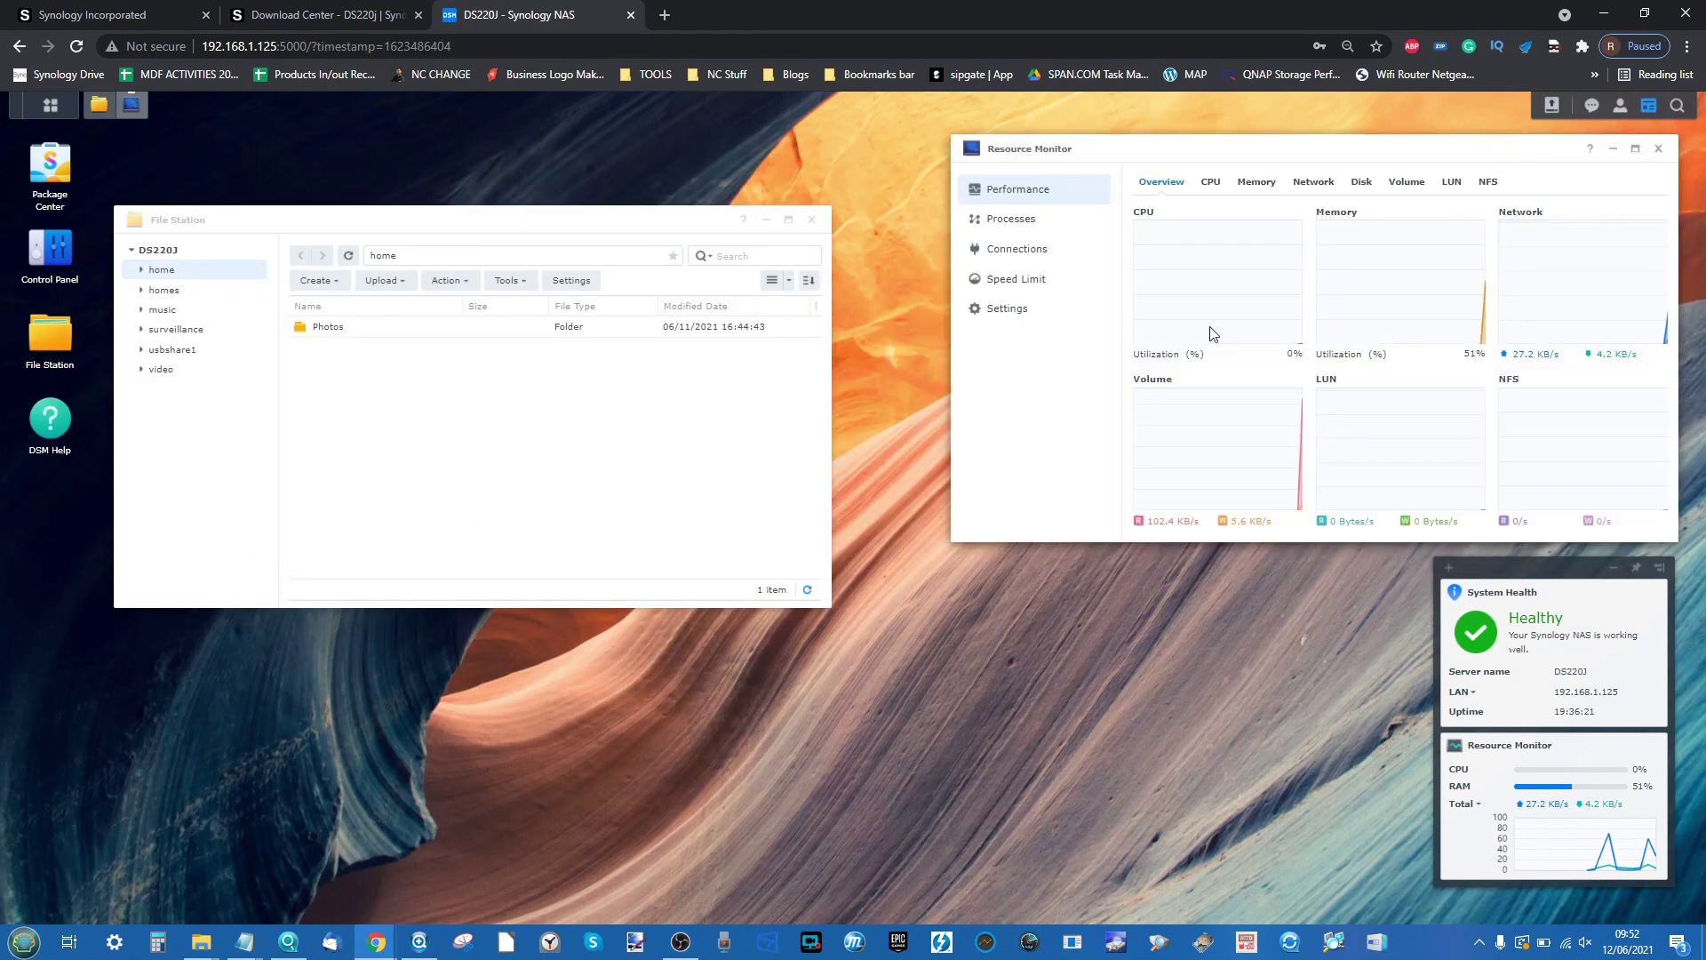
Browse home > Photos, then open video > 1080p & 4K Test Files in File Station
left_click(174, 276)
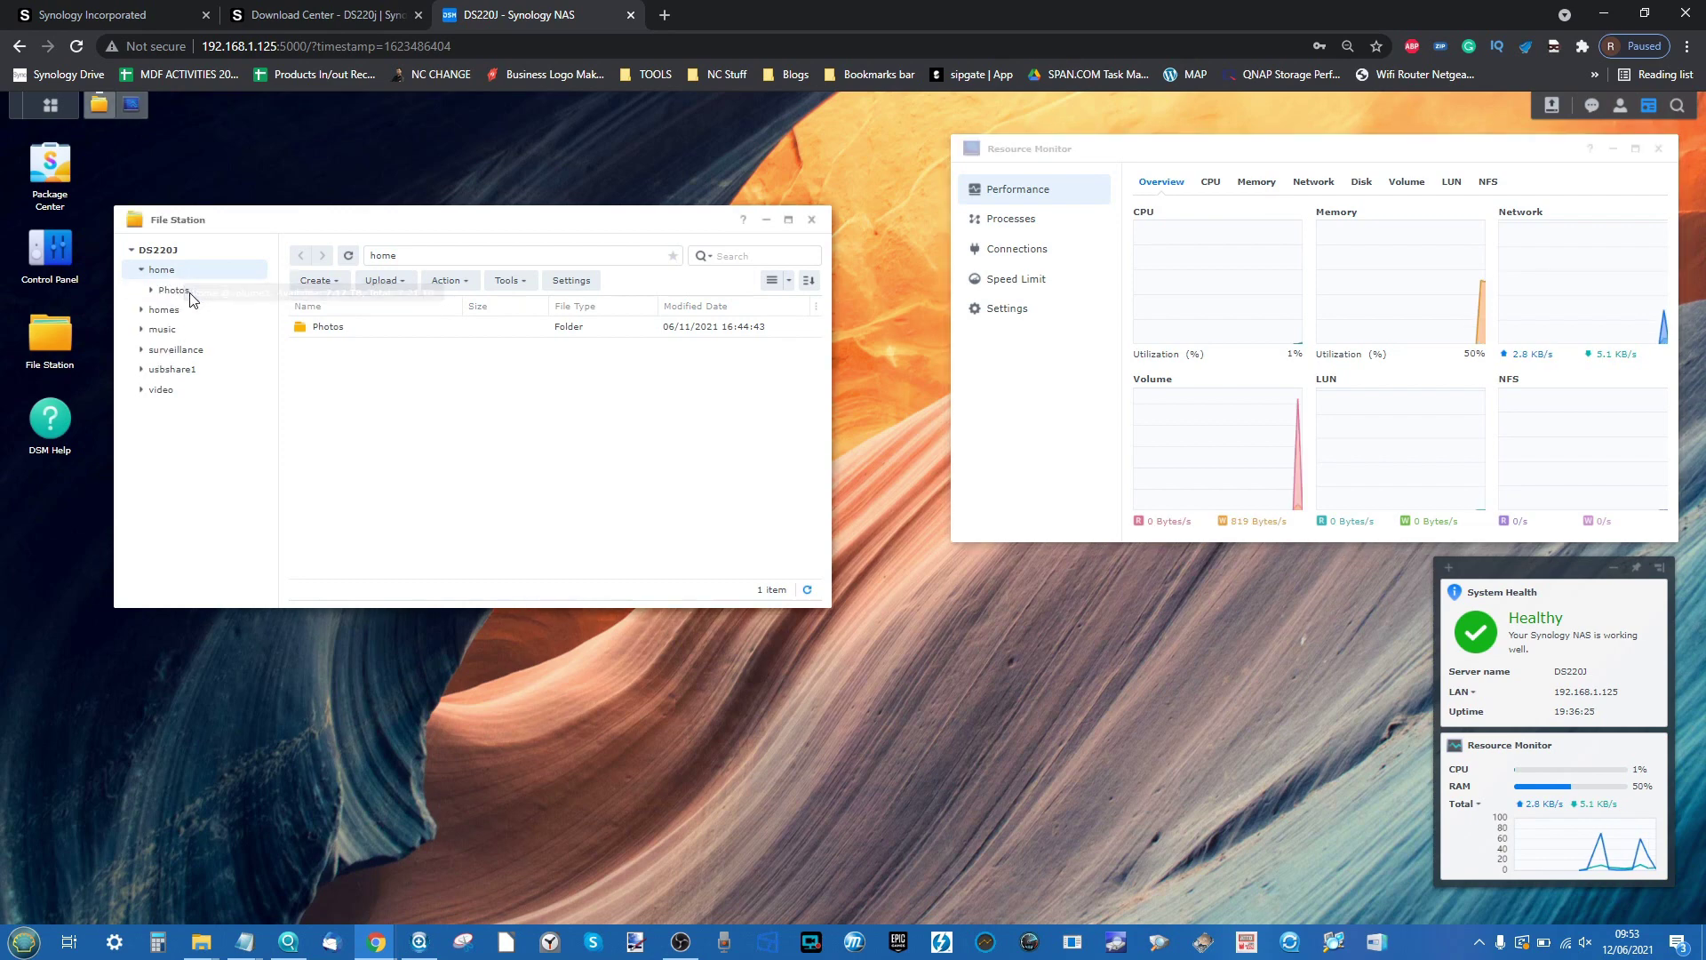
left_click(171, 291)
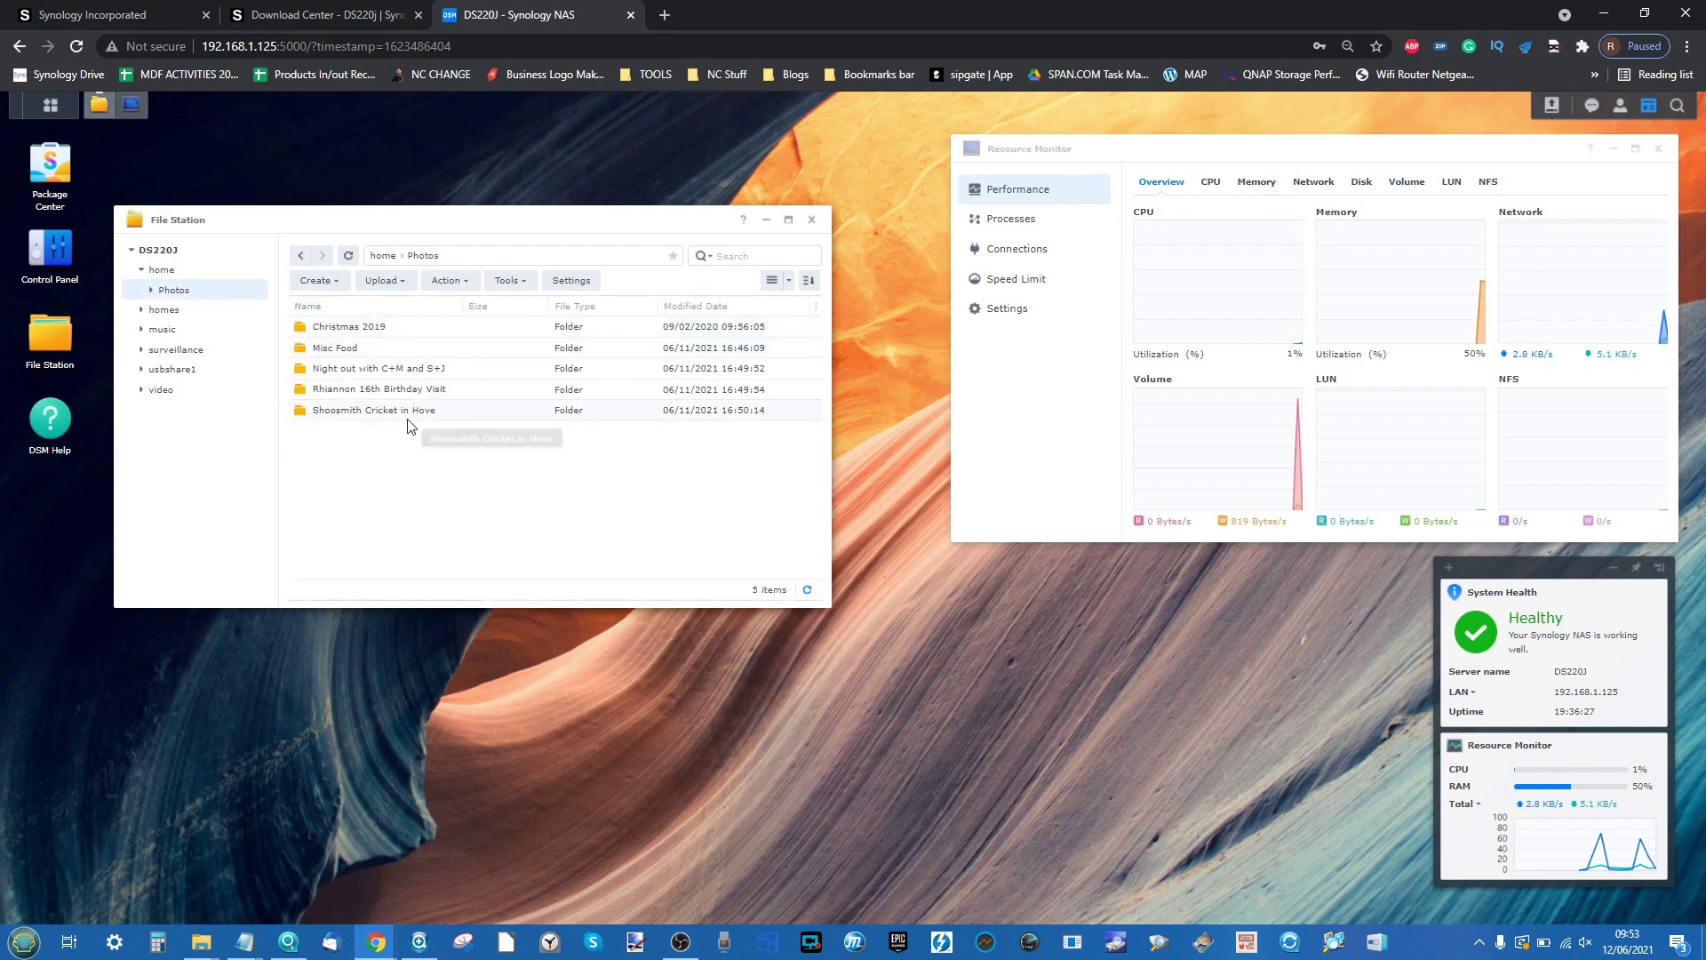
left_click(45, 109)
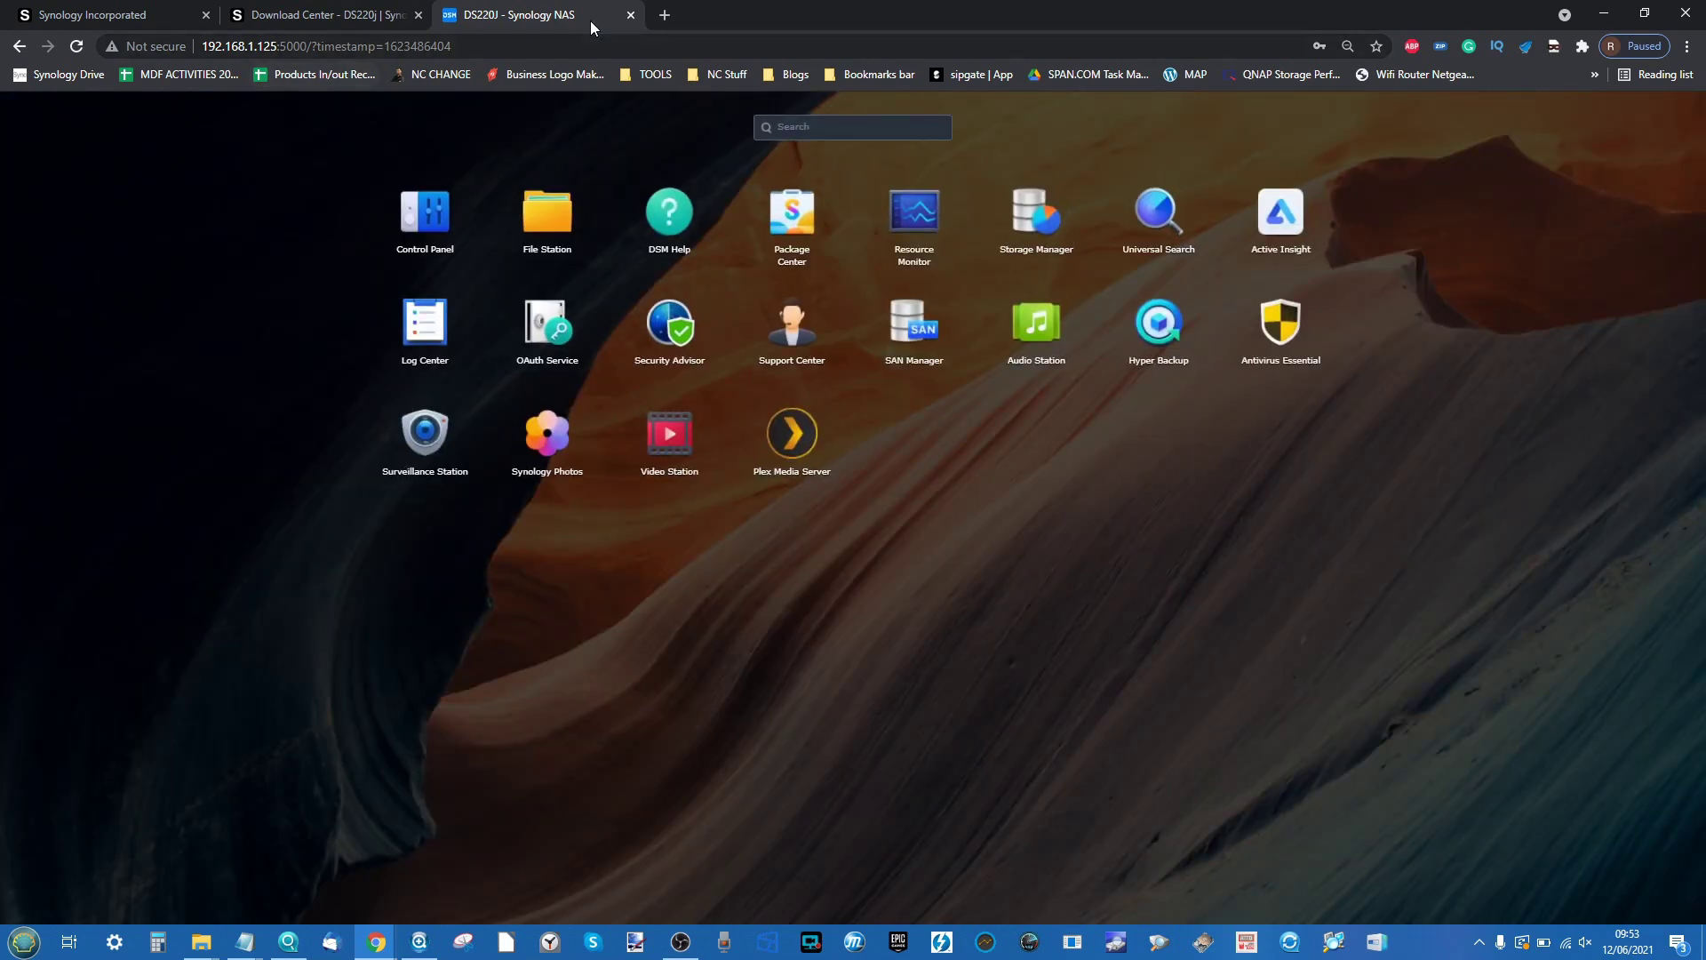
left_click(513, 147)
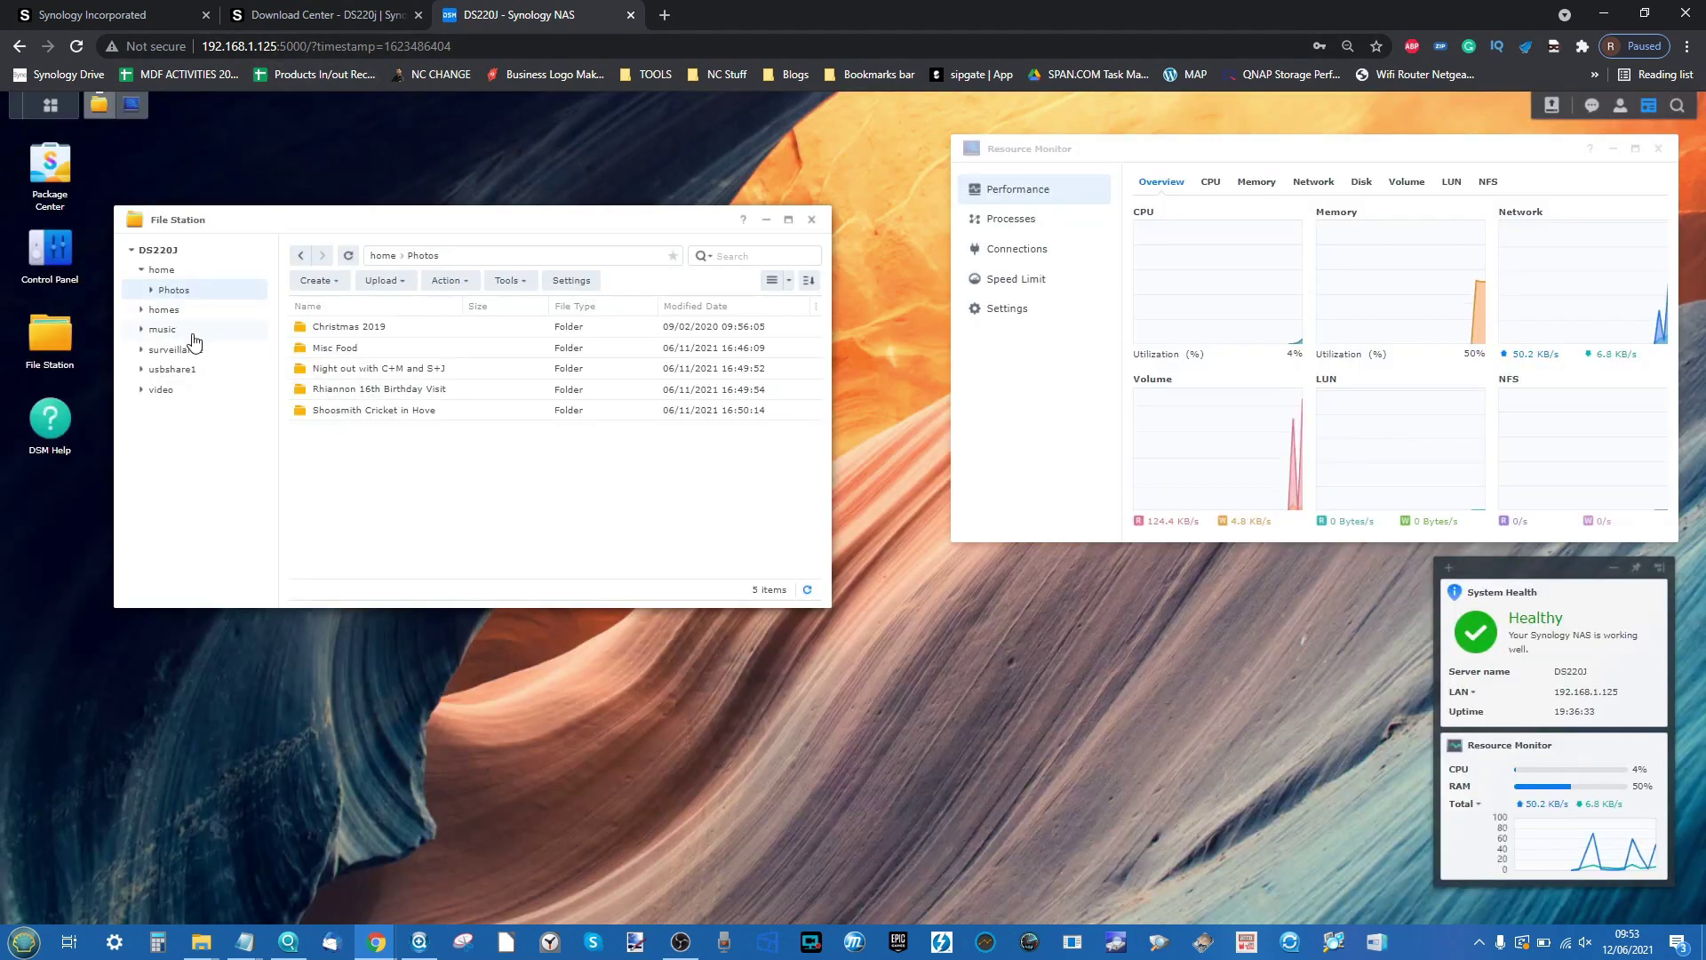
left_click(168, 395)
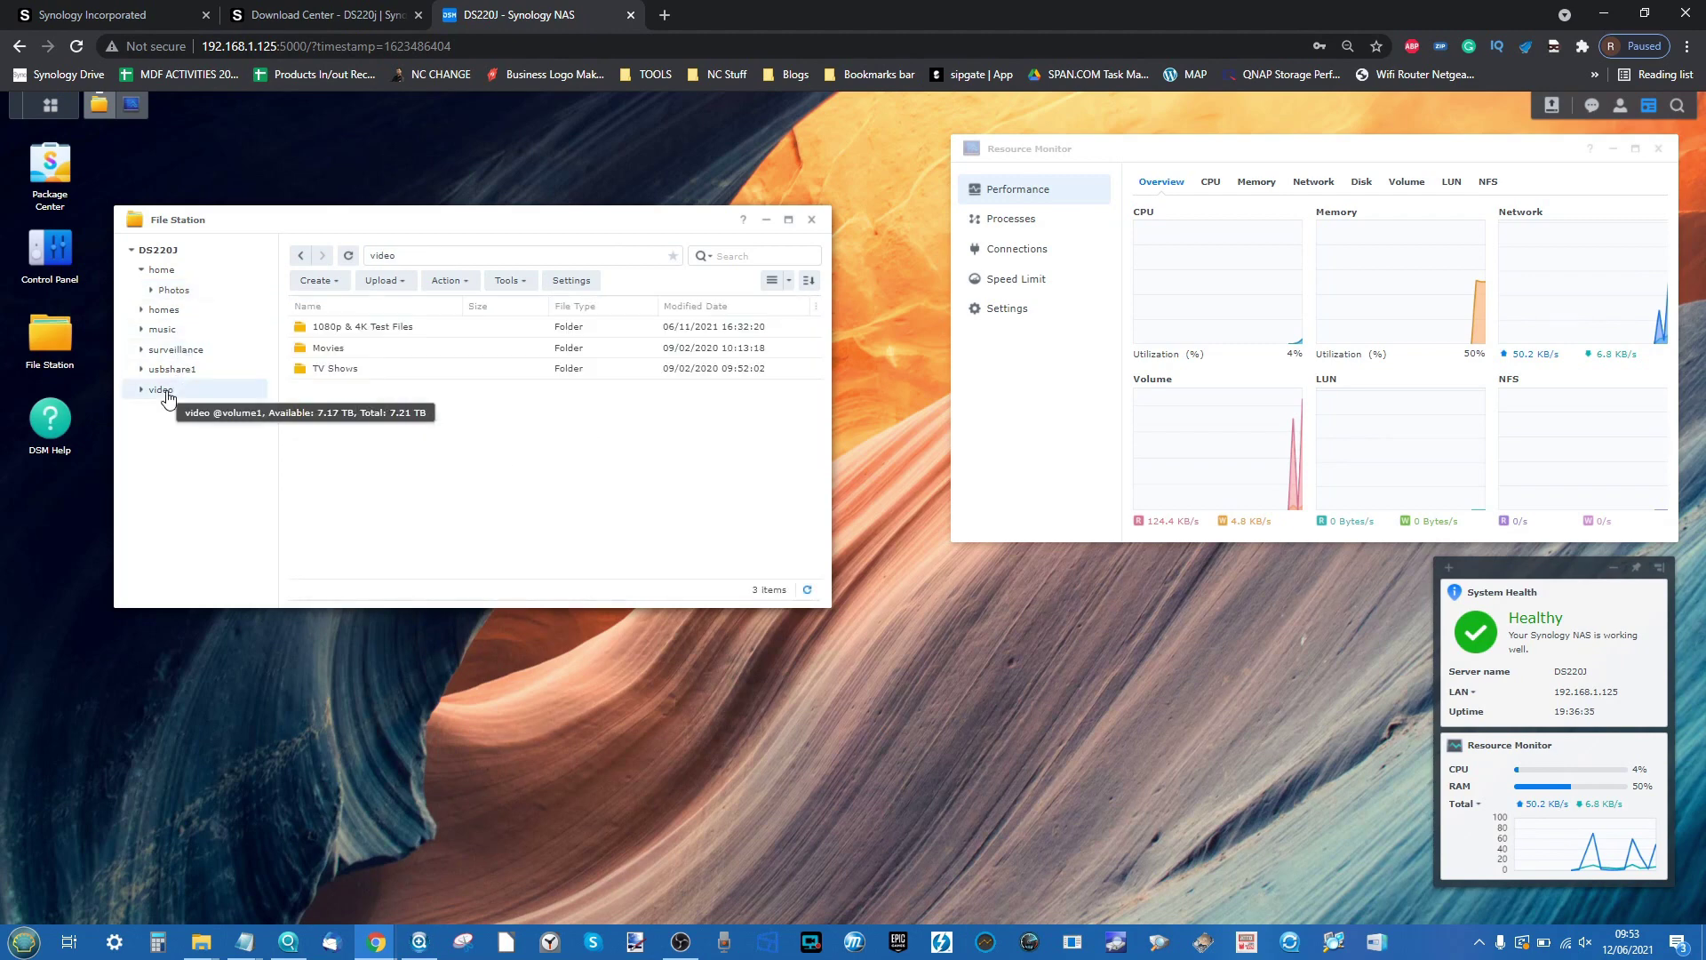
double_click(396, 328)
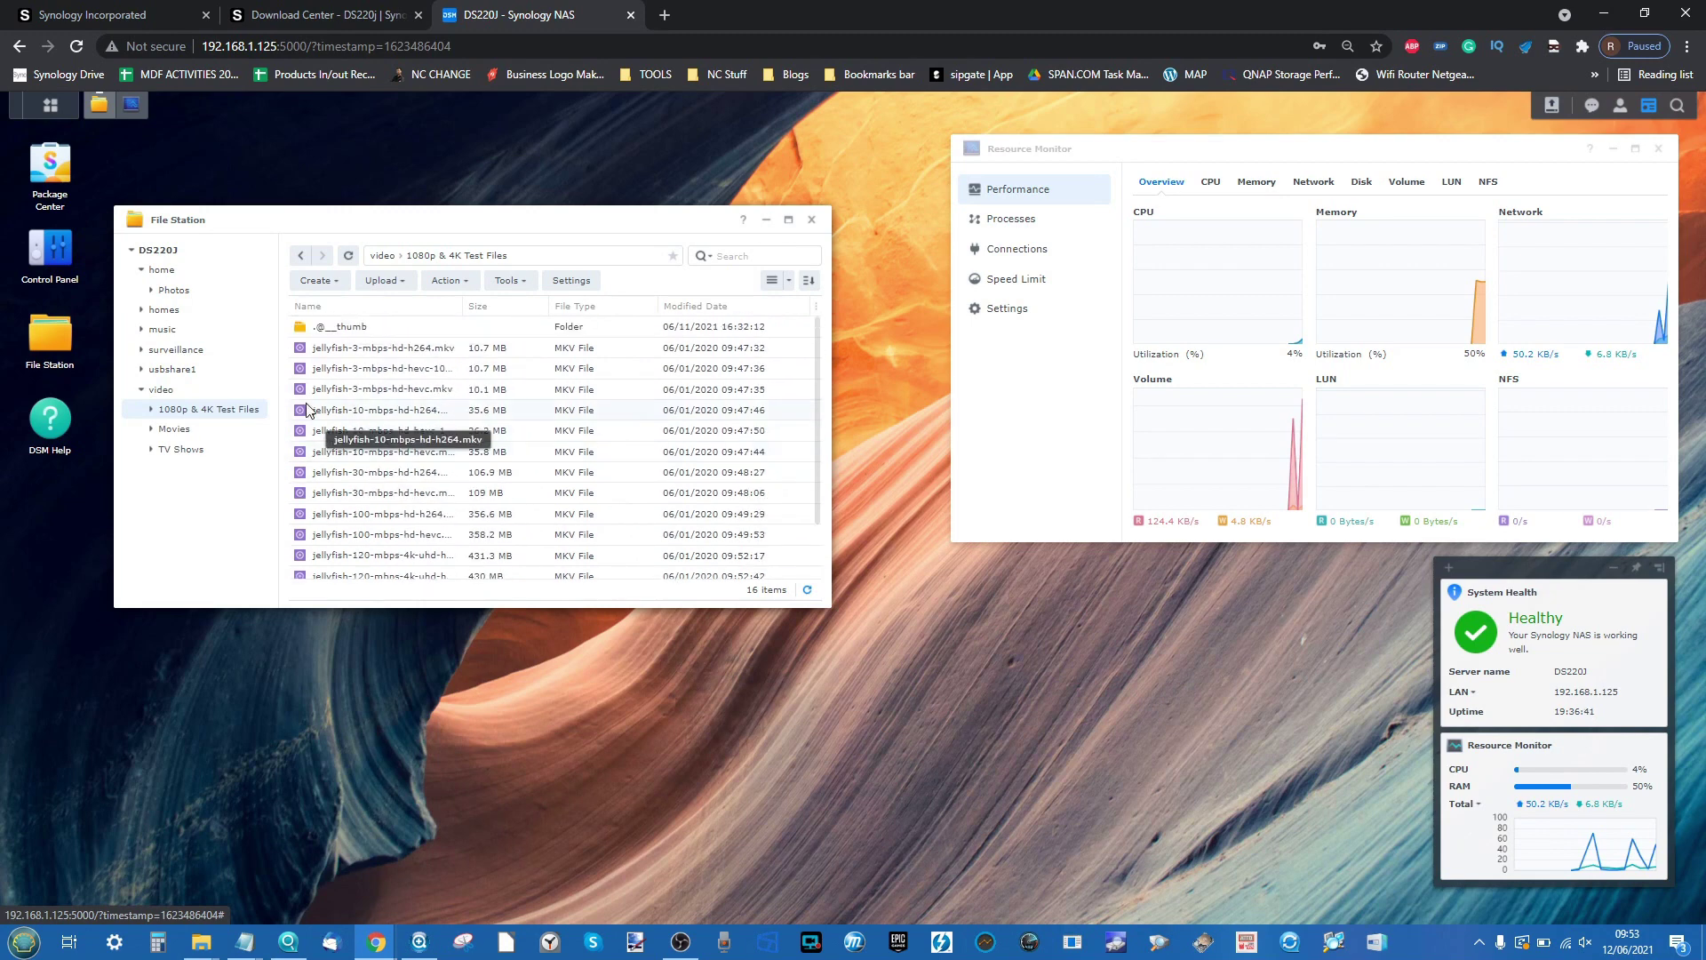
Cancel downloading jellyfish-3-mbps-hd-h264.mkv, then view the music and surveillance folders
double_click(382, 349)
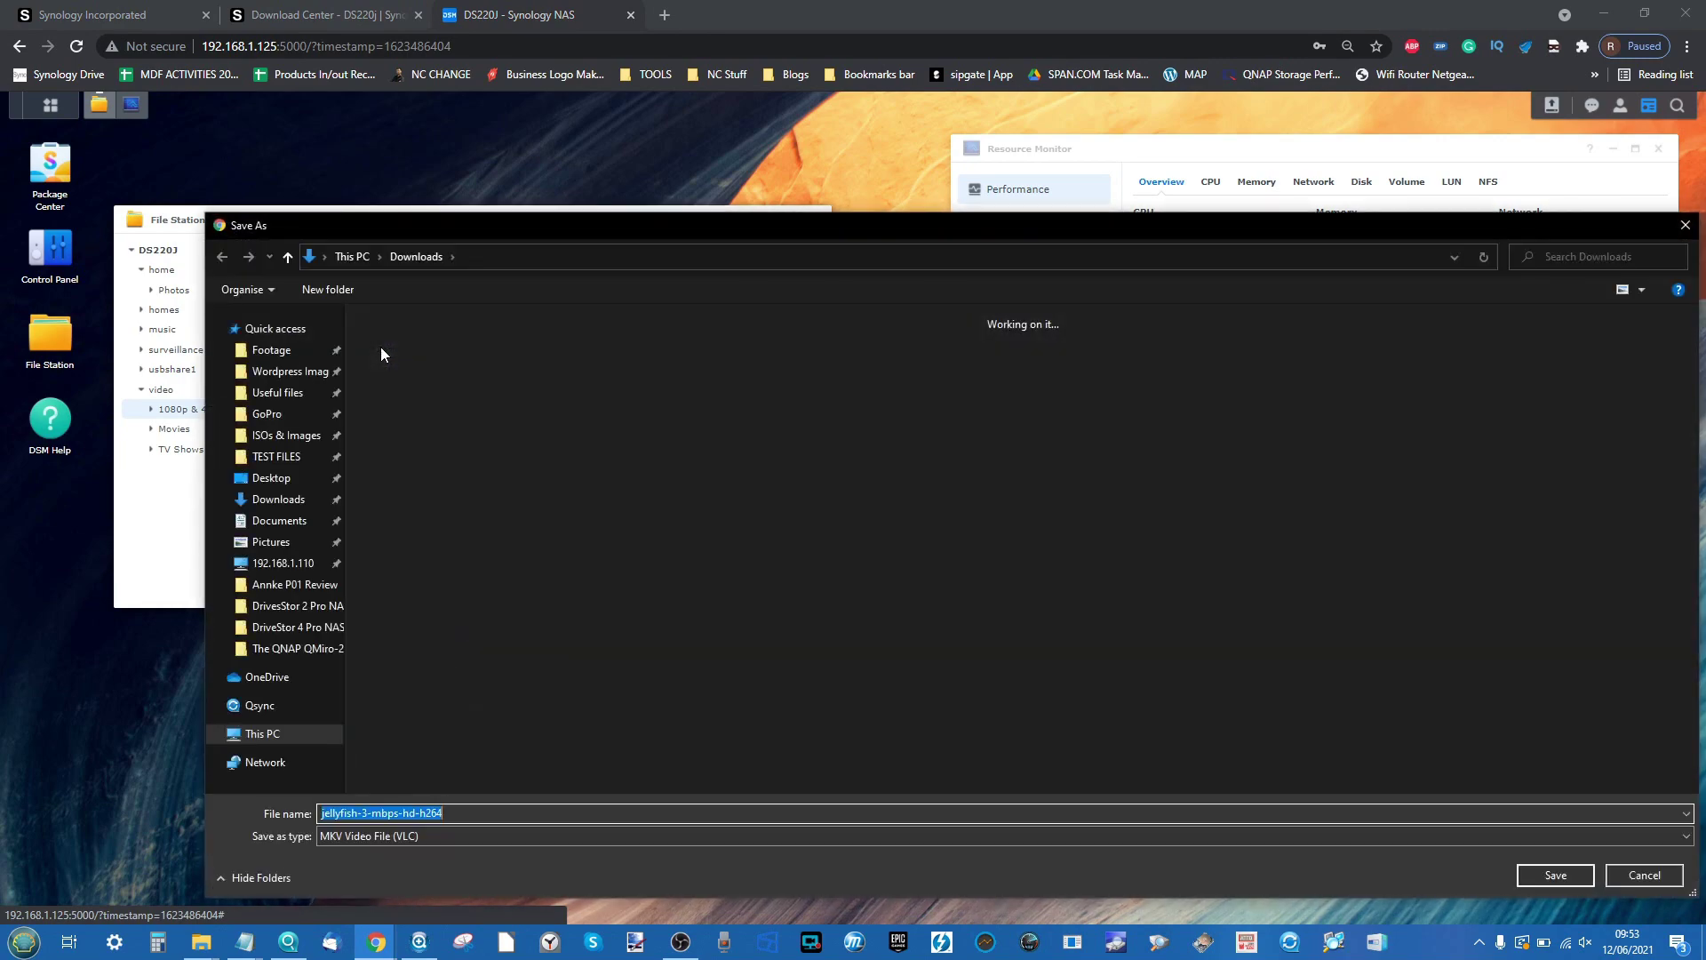
left_click(1684, 226)
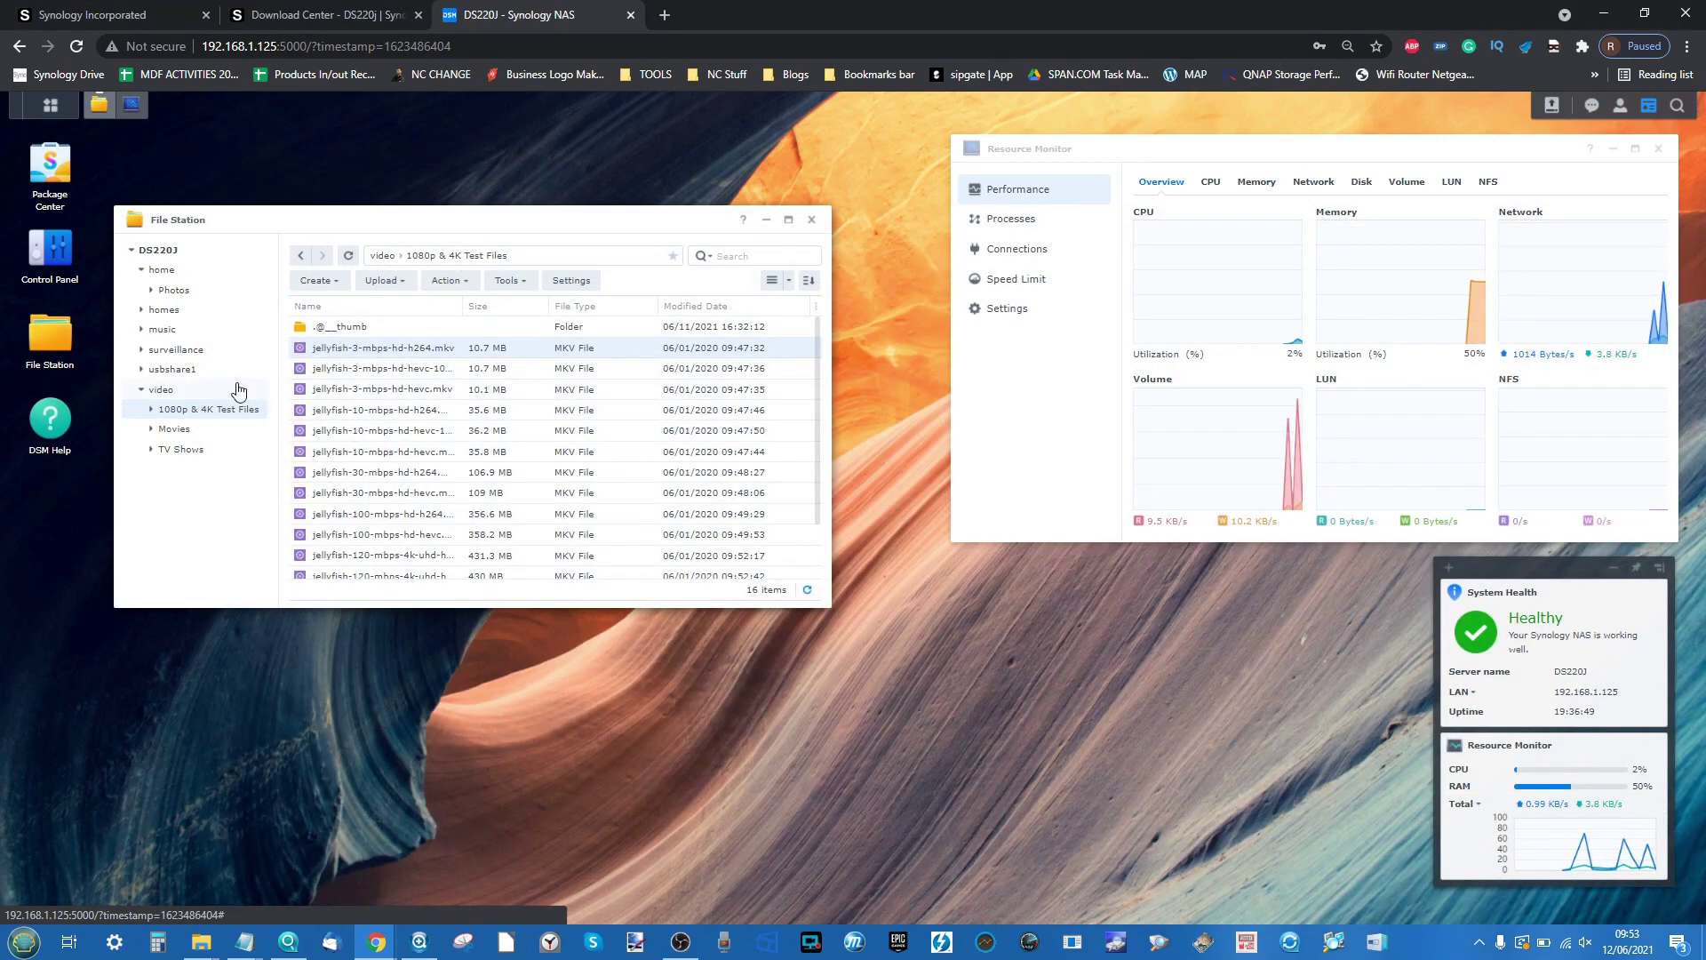
left_click(167, 330)
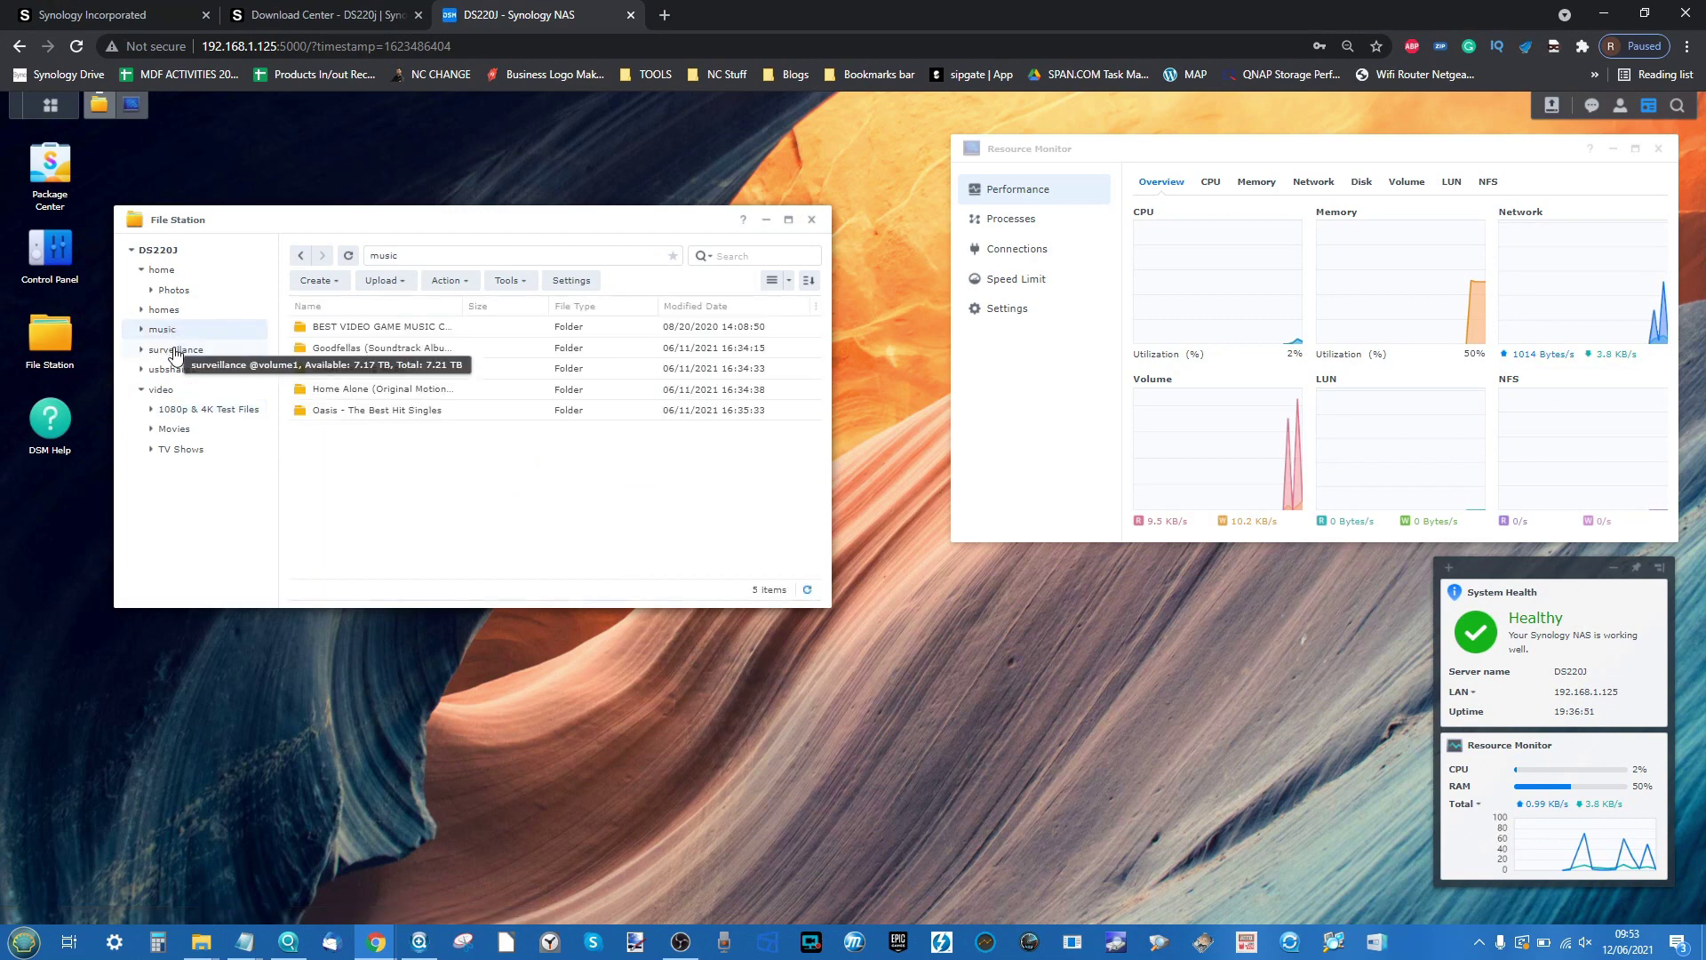
left_click(176, 352)
View the homes folder and home > Photos, then close File Station
left_click(172, 310)
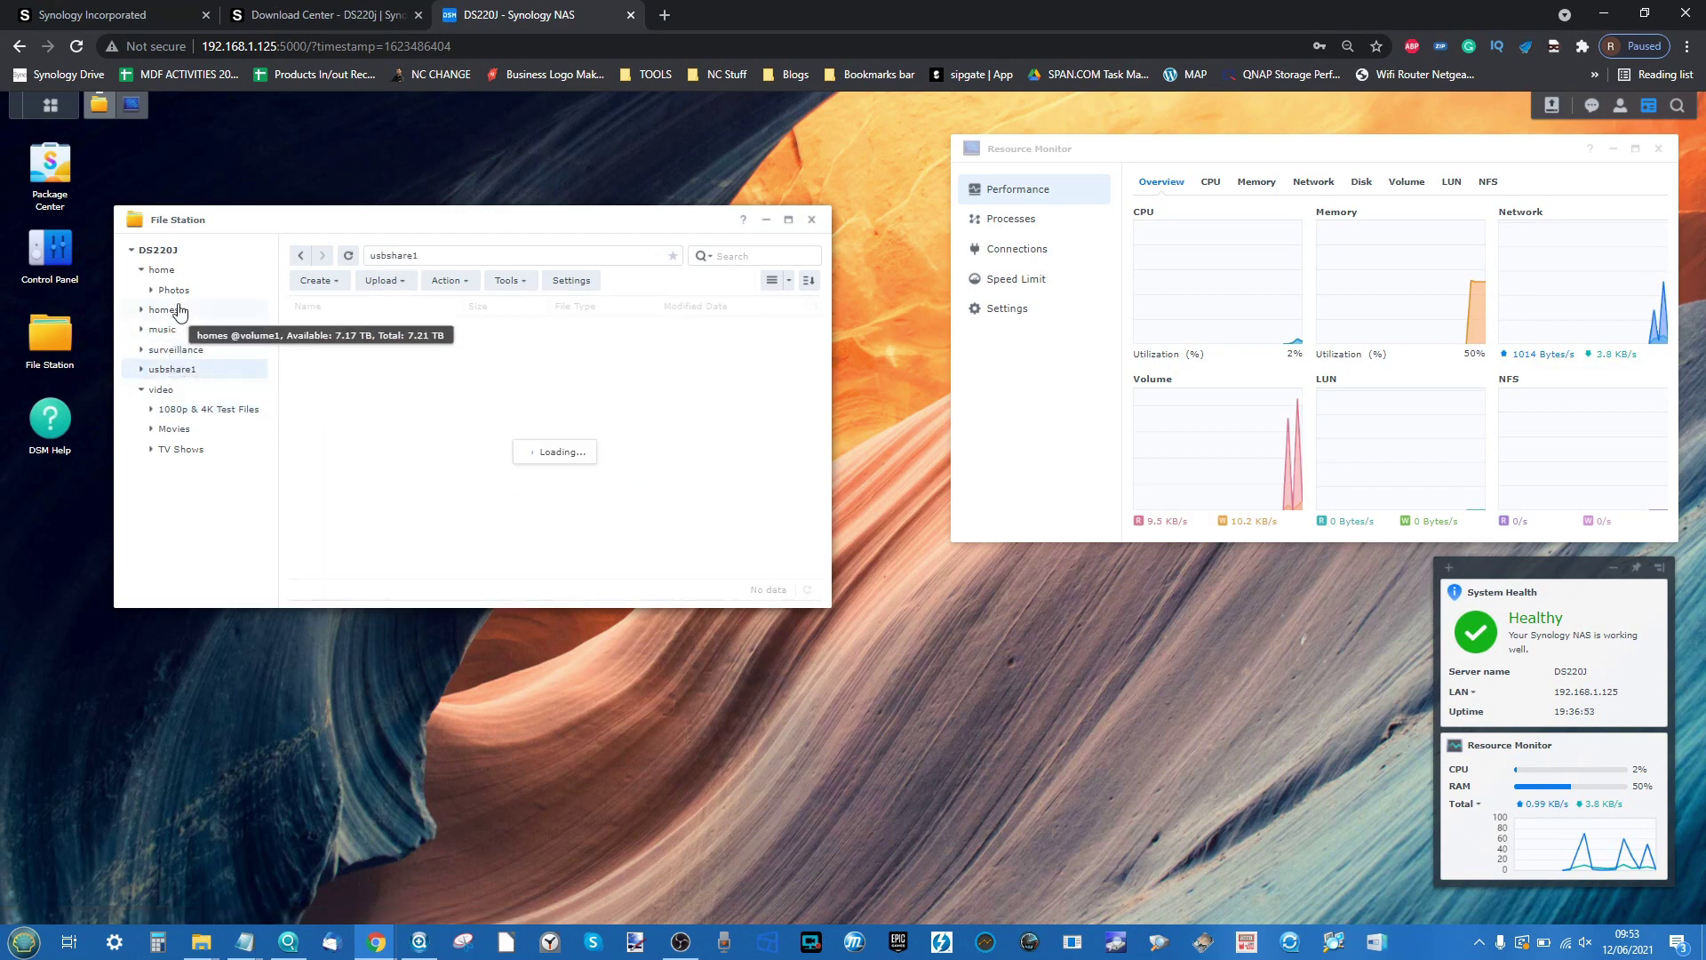
left_click(176, 271)
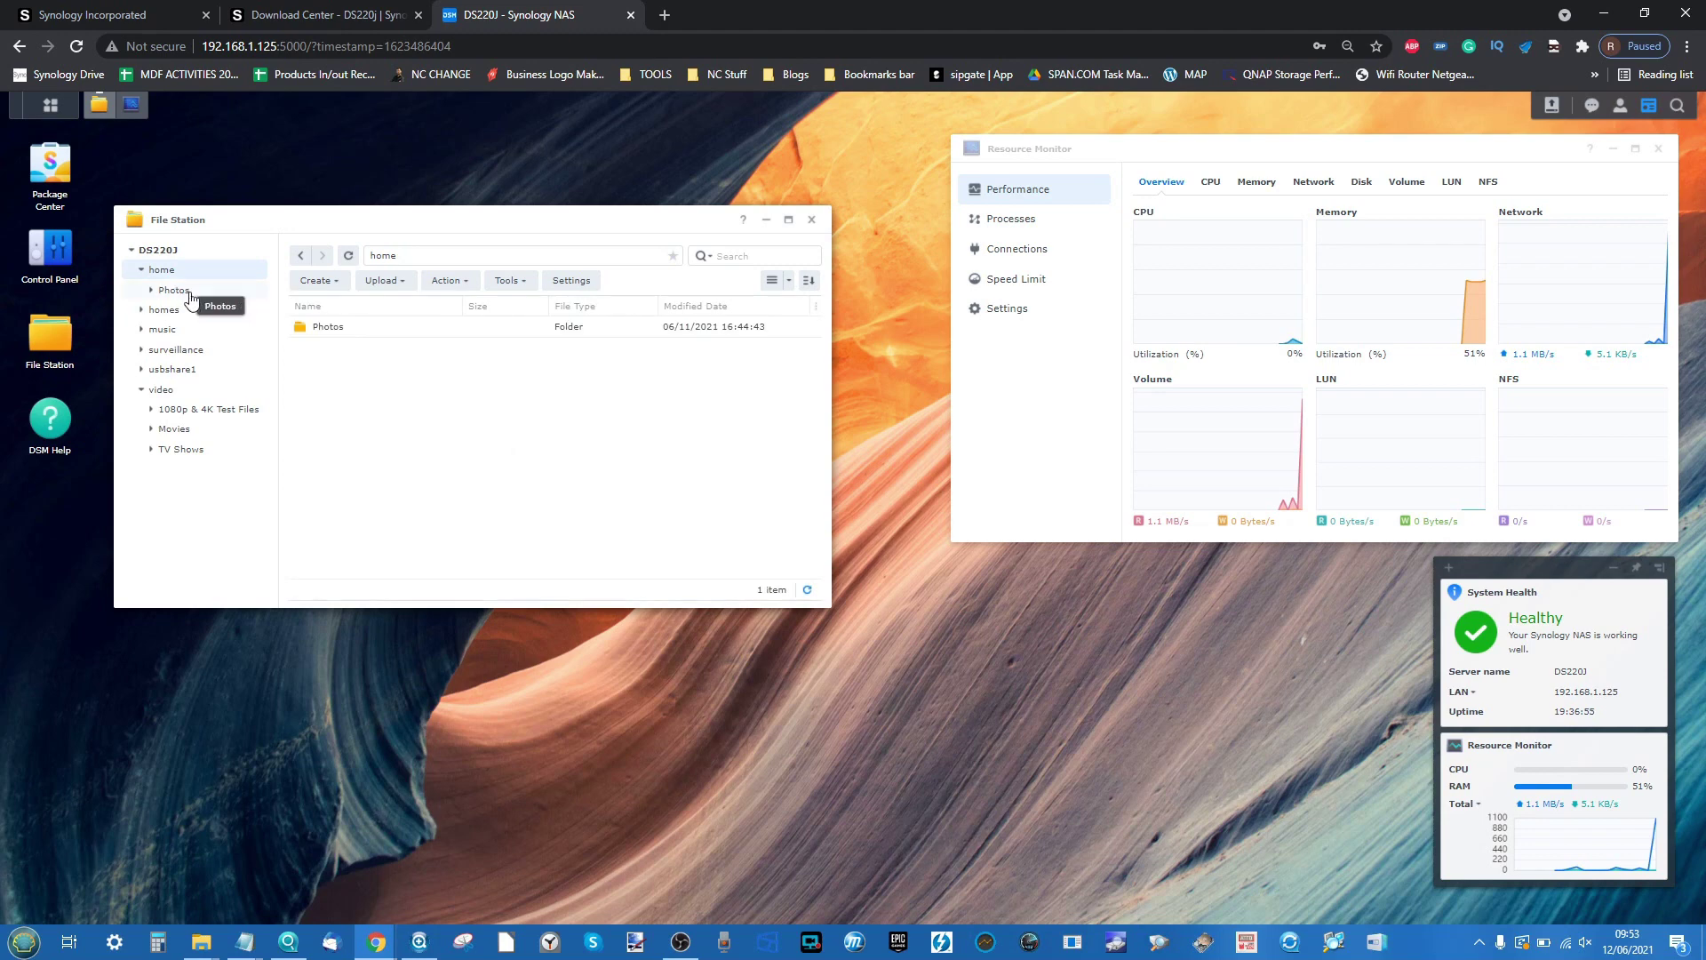
left_click(178, 291)
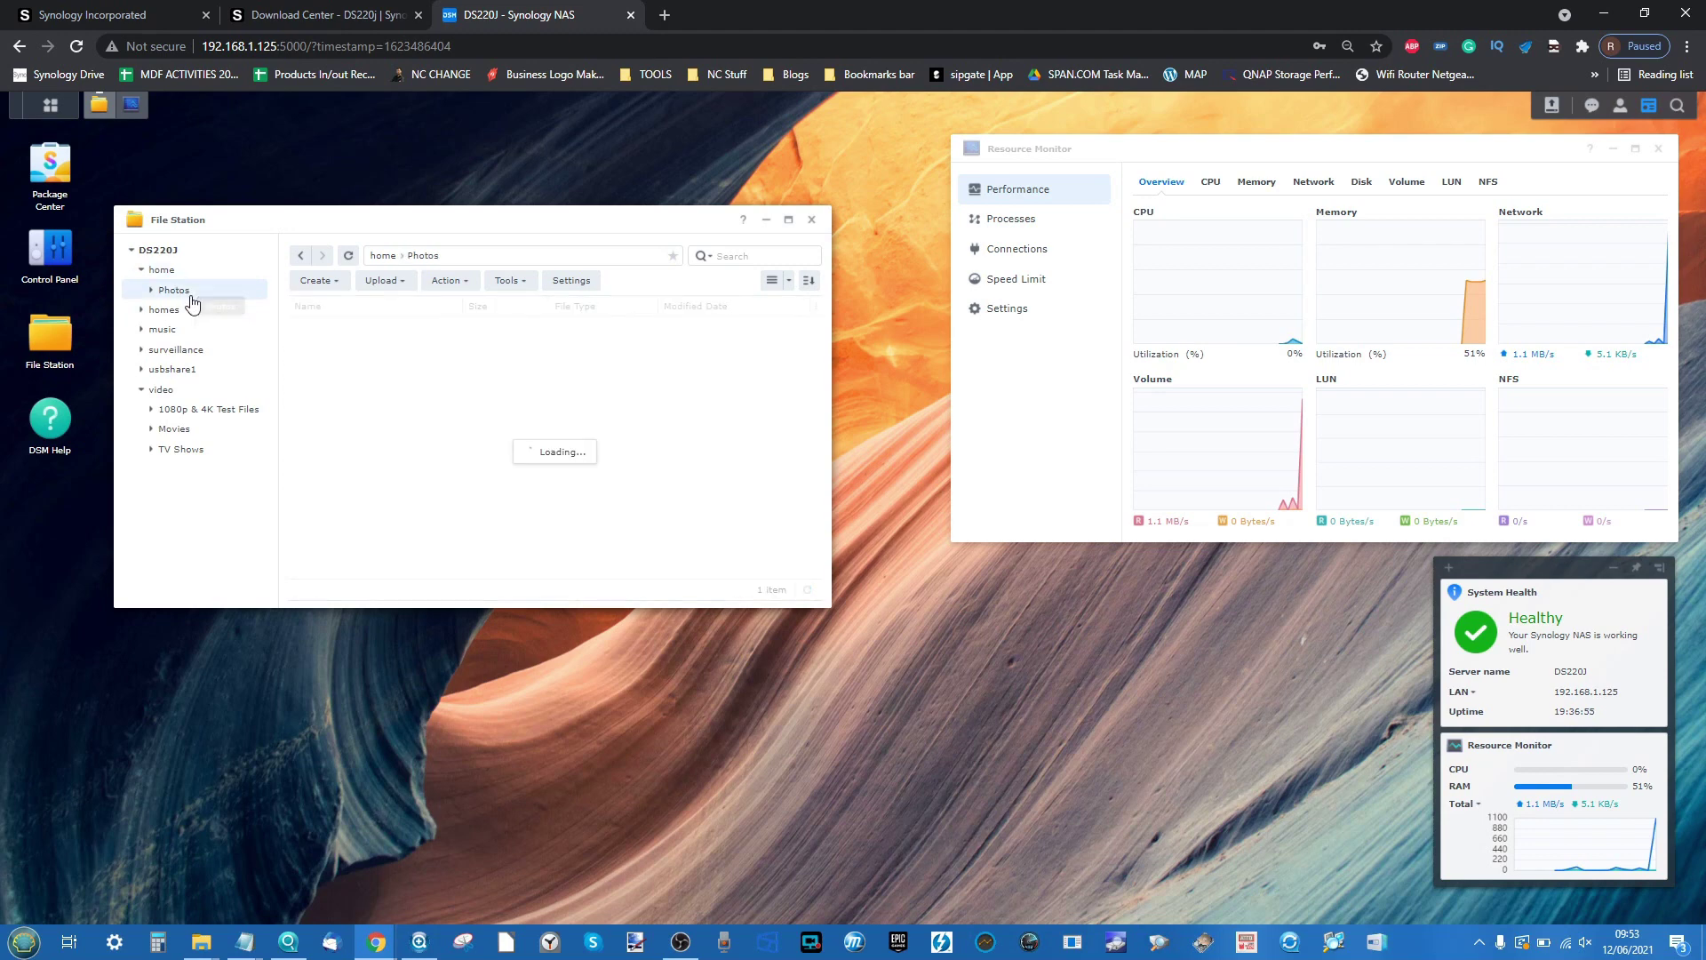
left_click(812, 220)
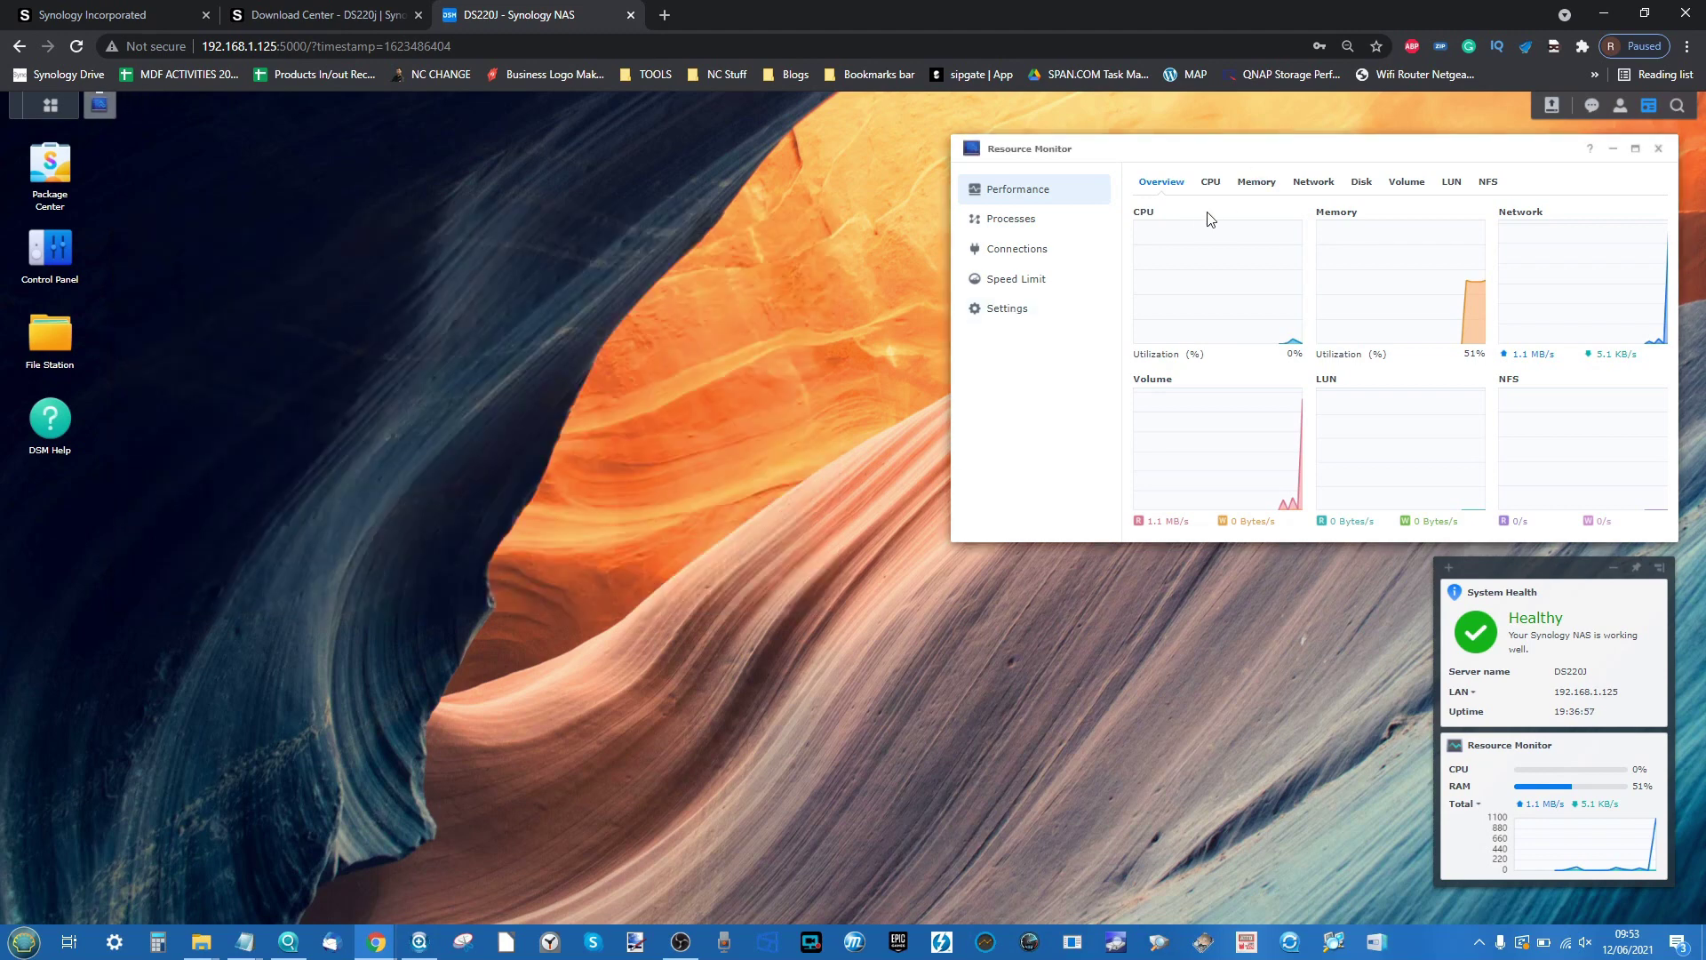
Check the CPU utilisation chart and load averages, then return to the performance overview
left_click(1212, 183)
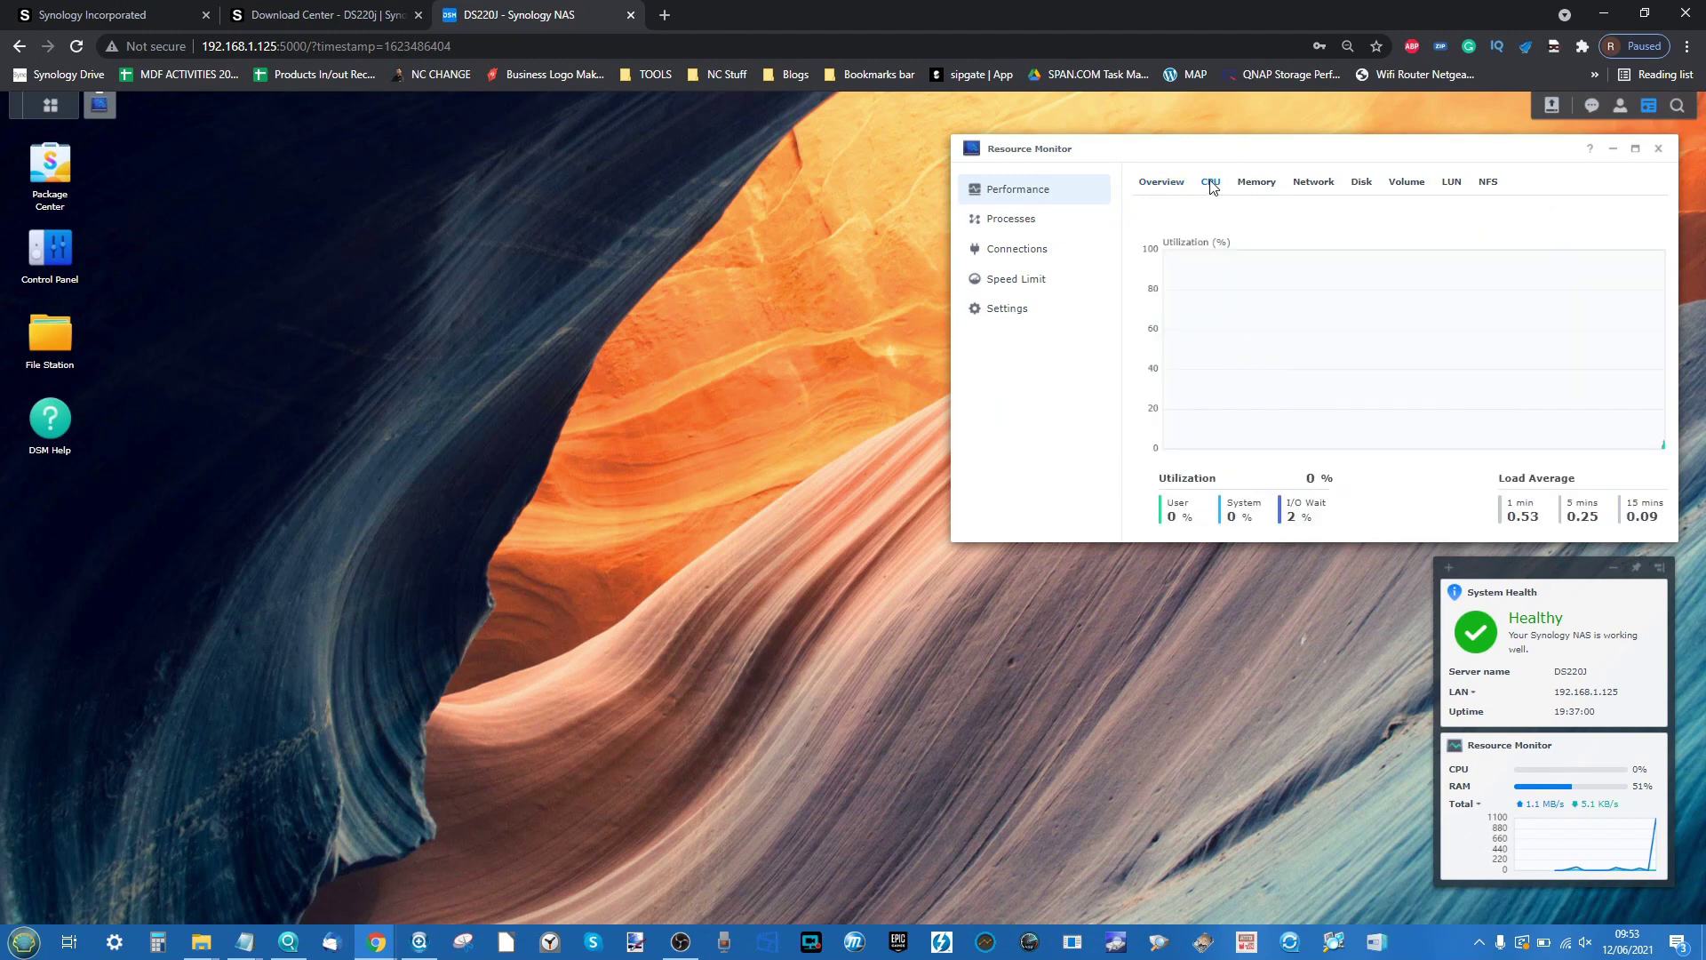
mouse_move(1316, 347)
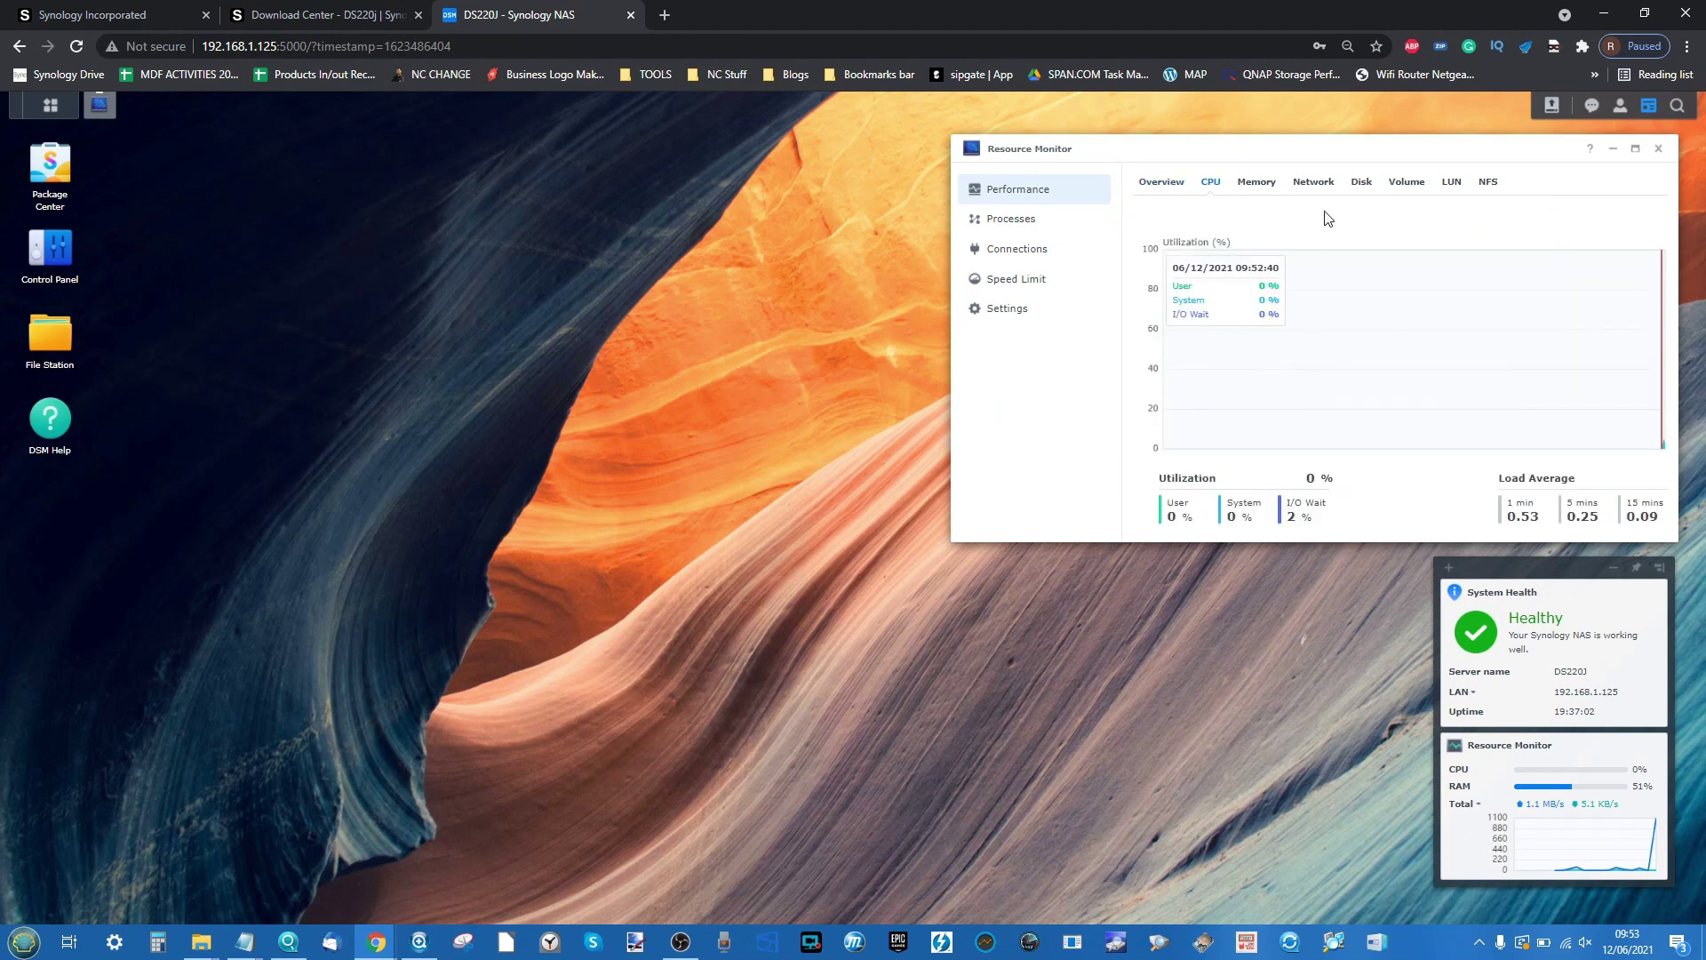
left_click(1162, 182)
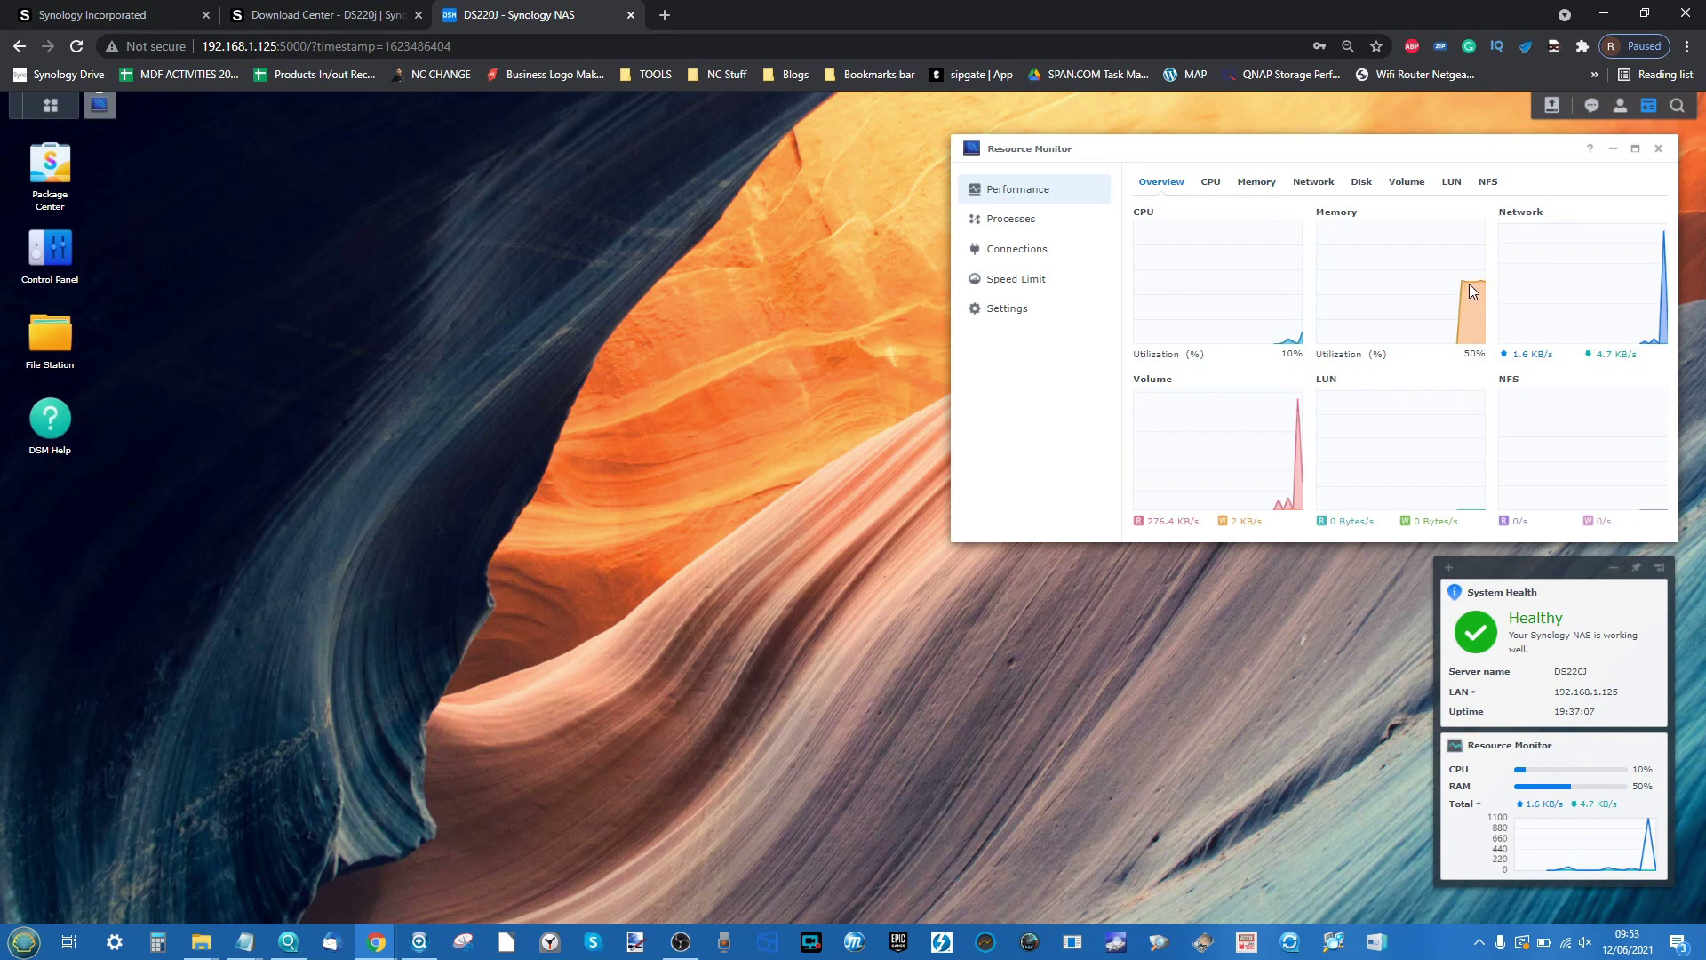
Review the running processes and the Speed Limit list, then close Resource Monitor
left_click(1022, 235)
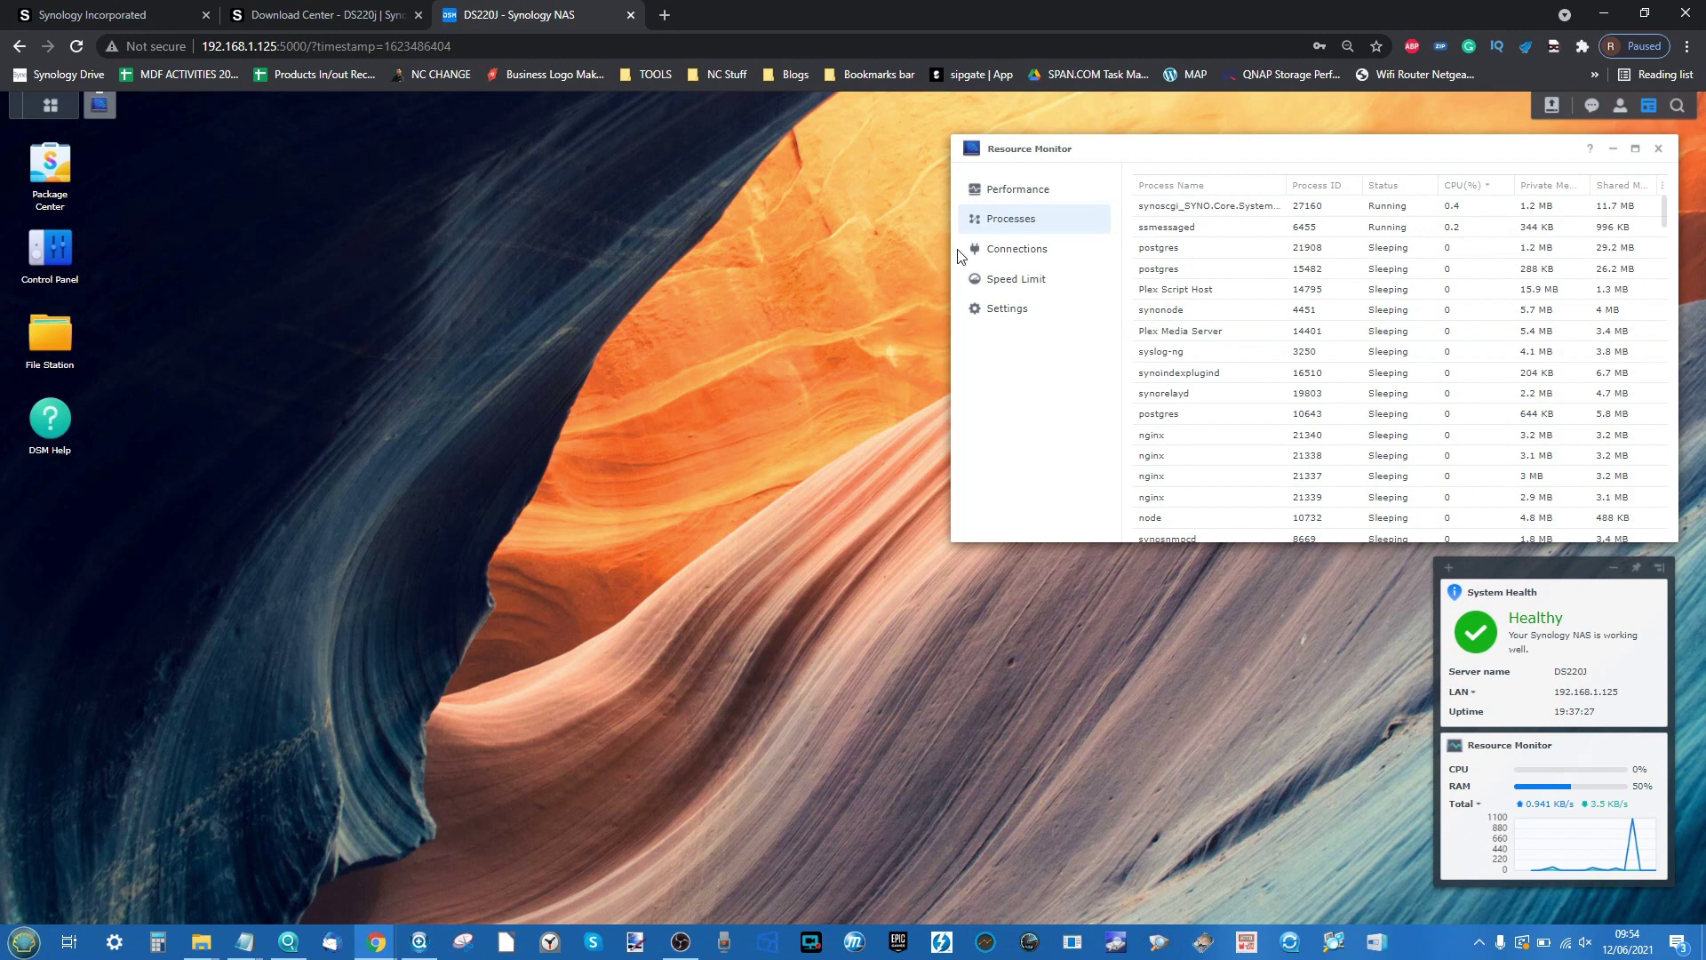
left_click(994, 283)
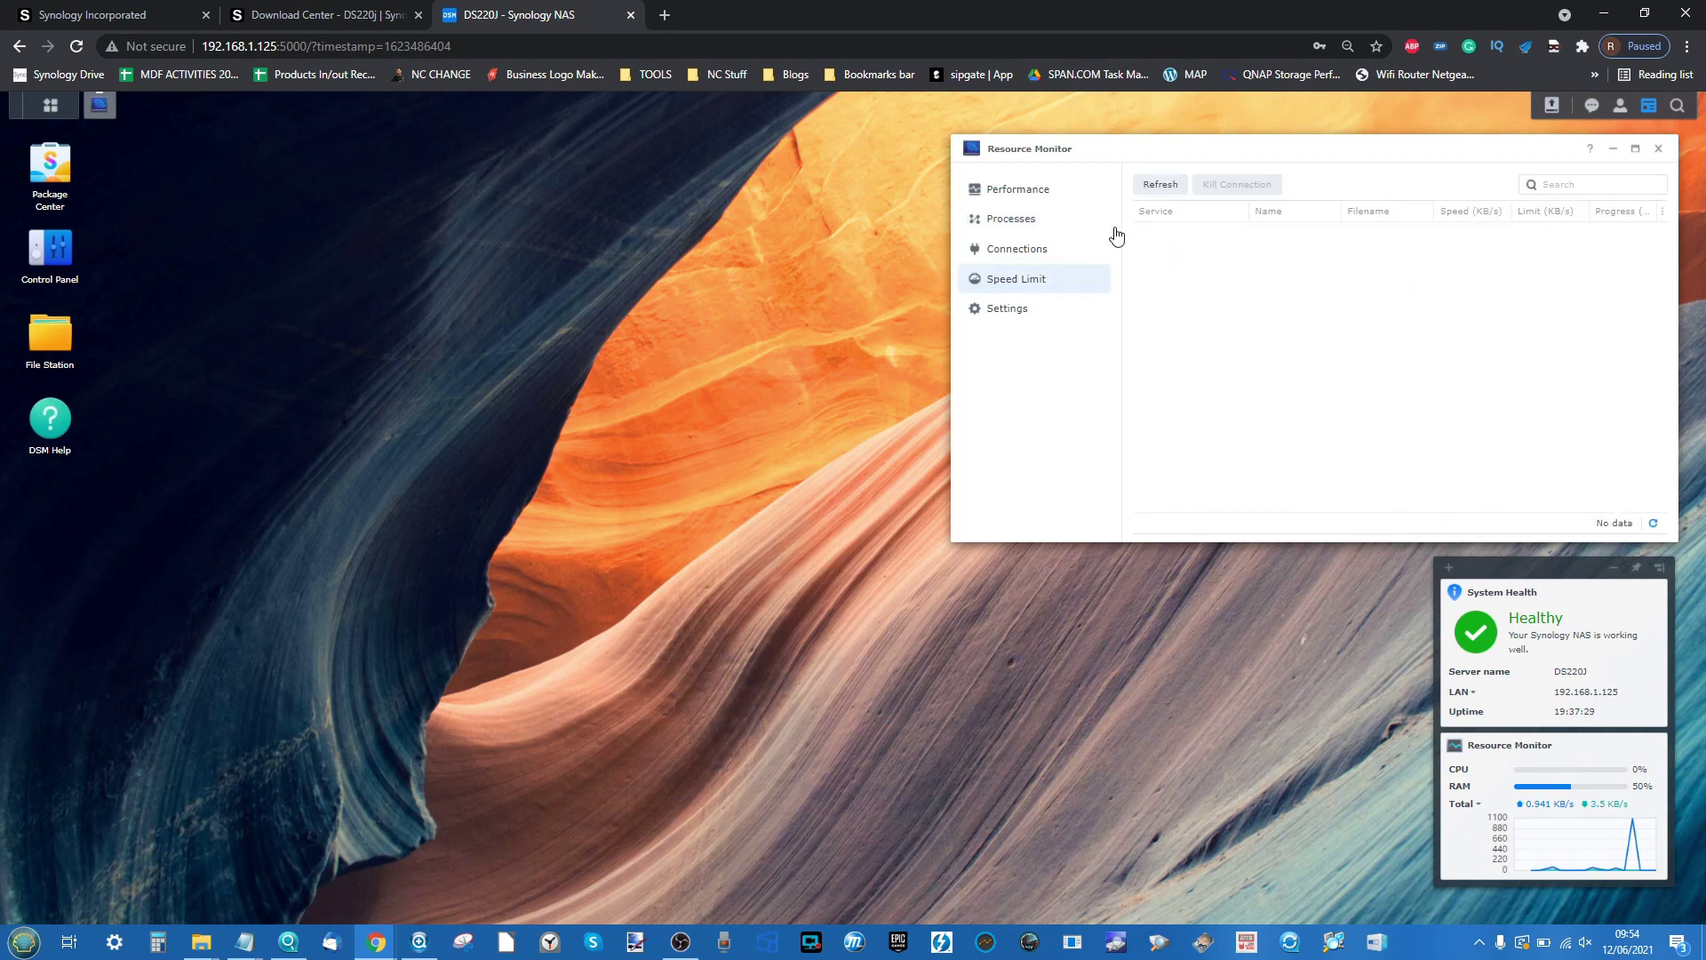
left_click(1658, 149)
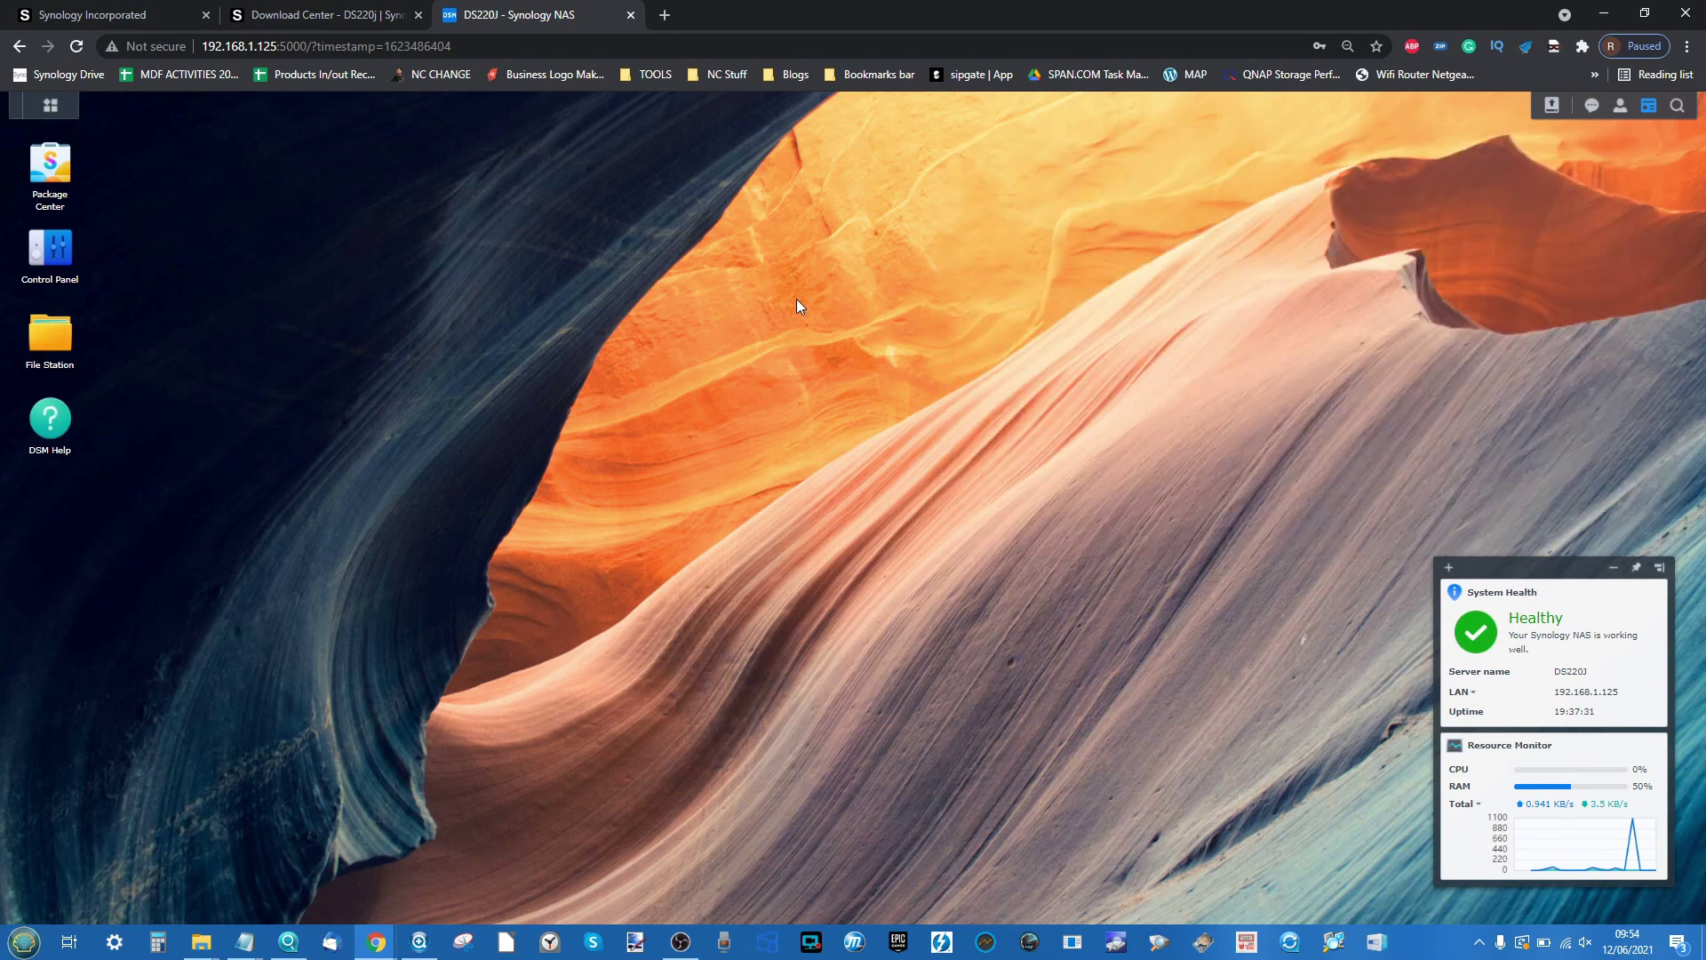
Launch Synology Photos from the app list, scroll its timeline, and start Synology Assistant from the taskbar
left_click(50, 105)
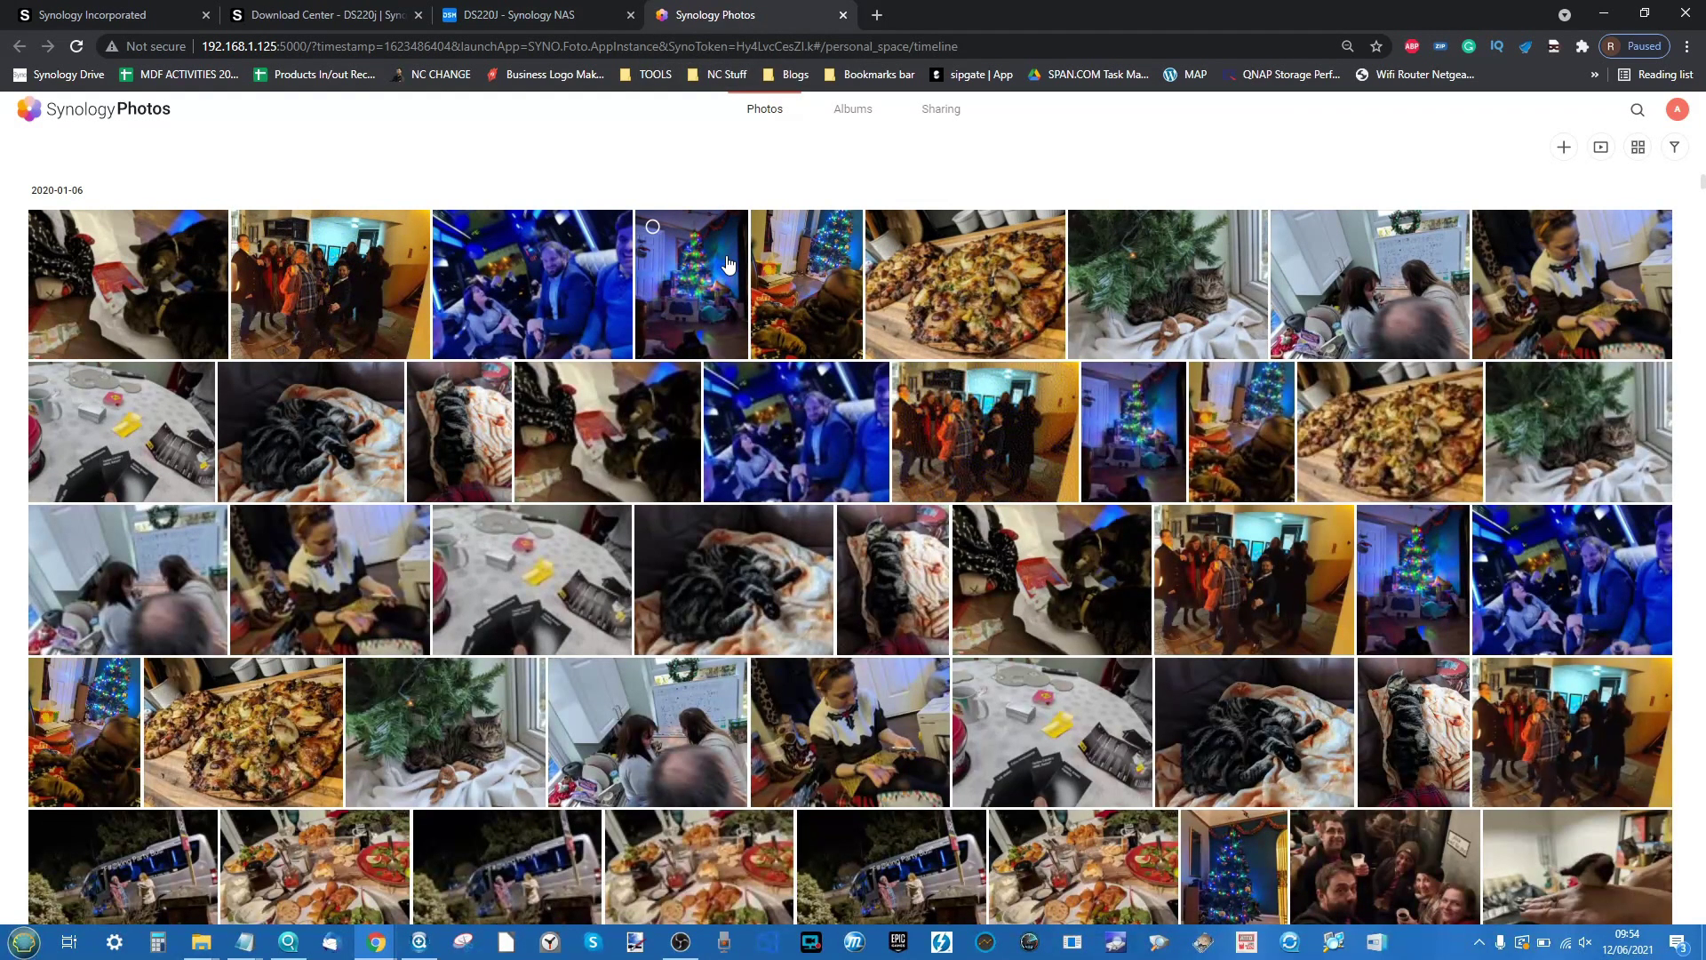
scroll(727, 264, "down", 1)
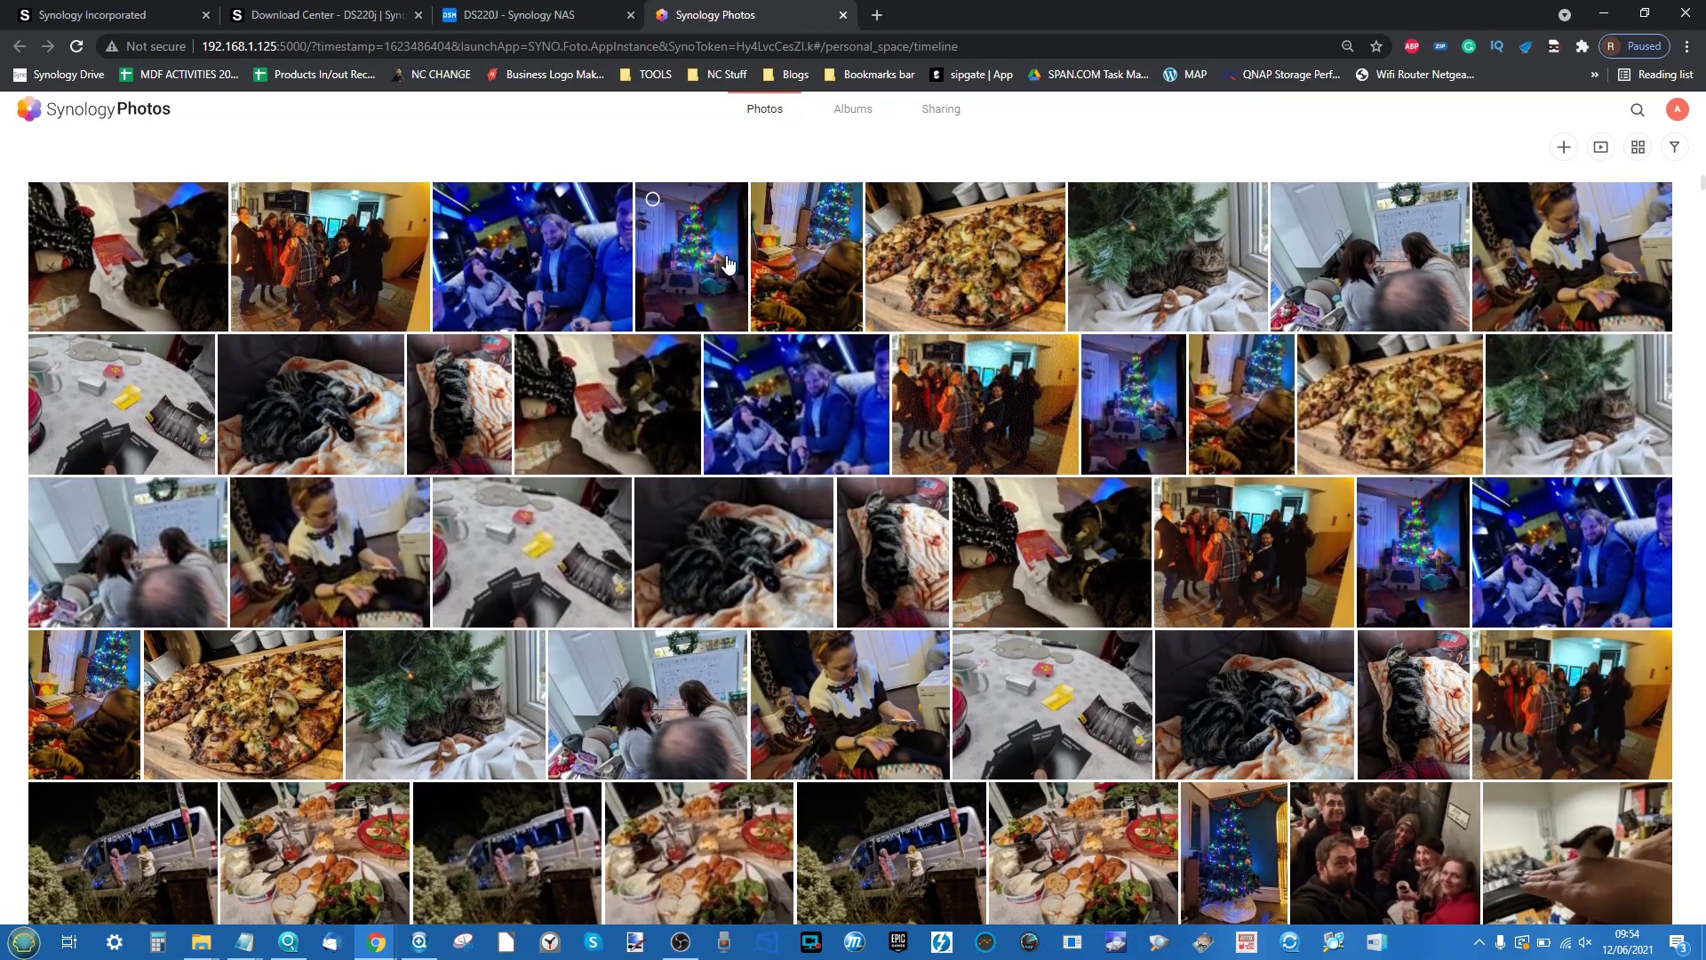
scroll(727, 264, "up", 1)
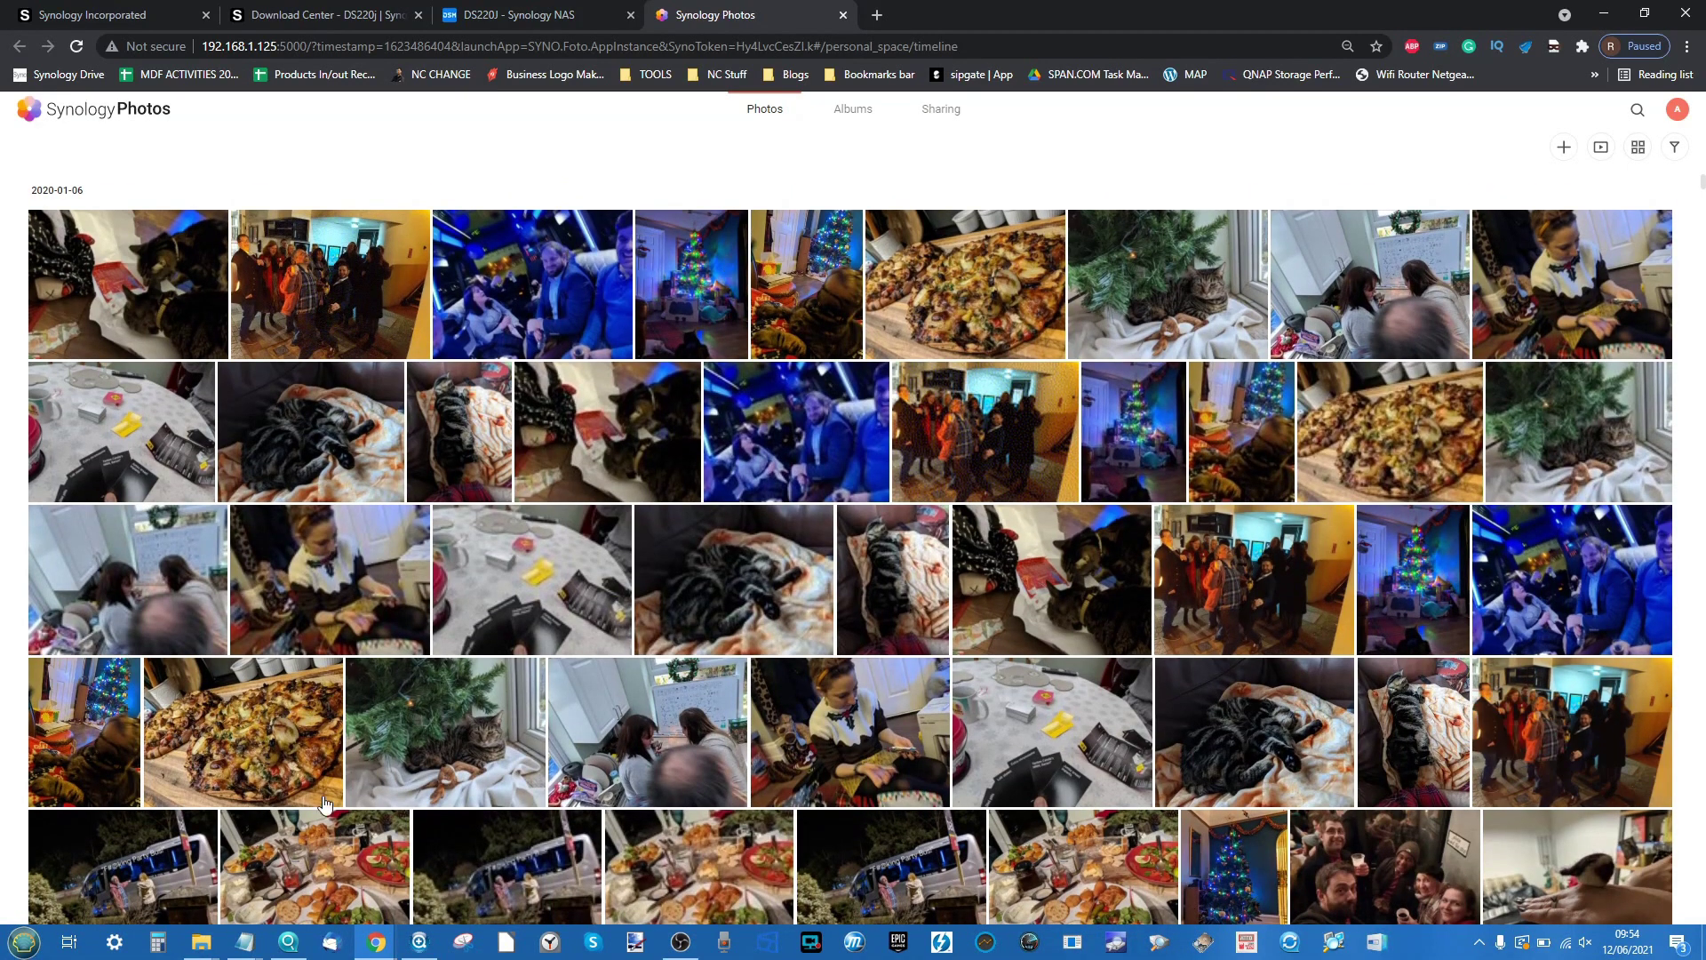
left_click(421, 933)
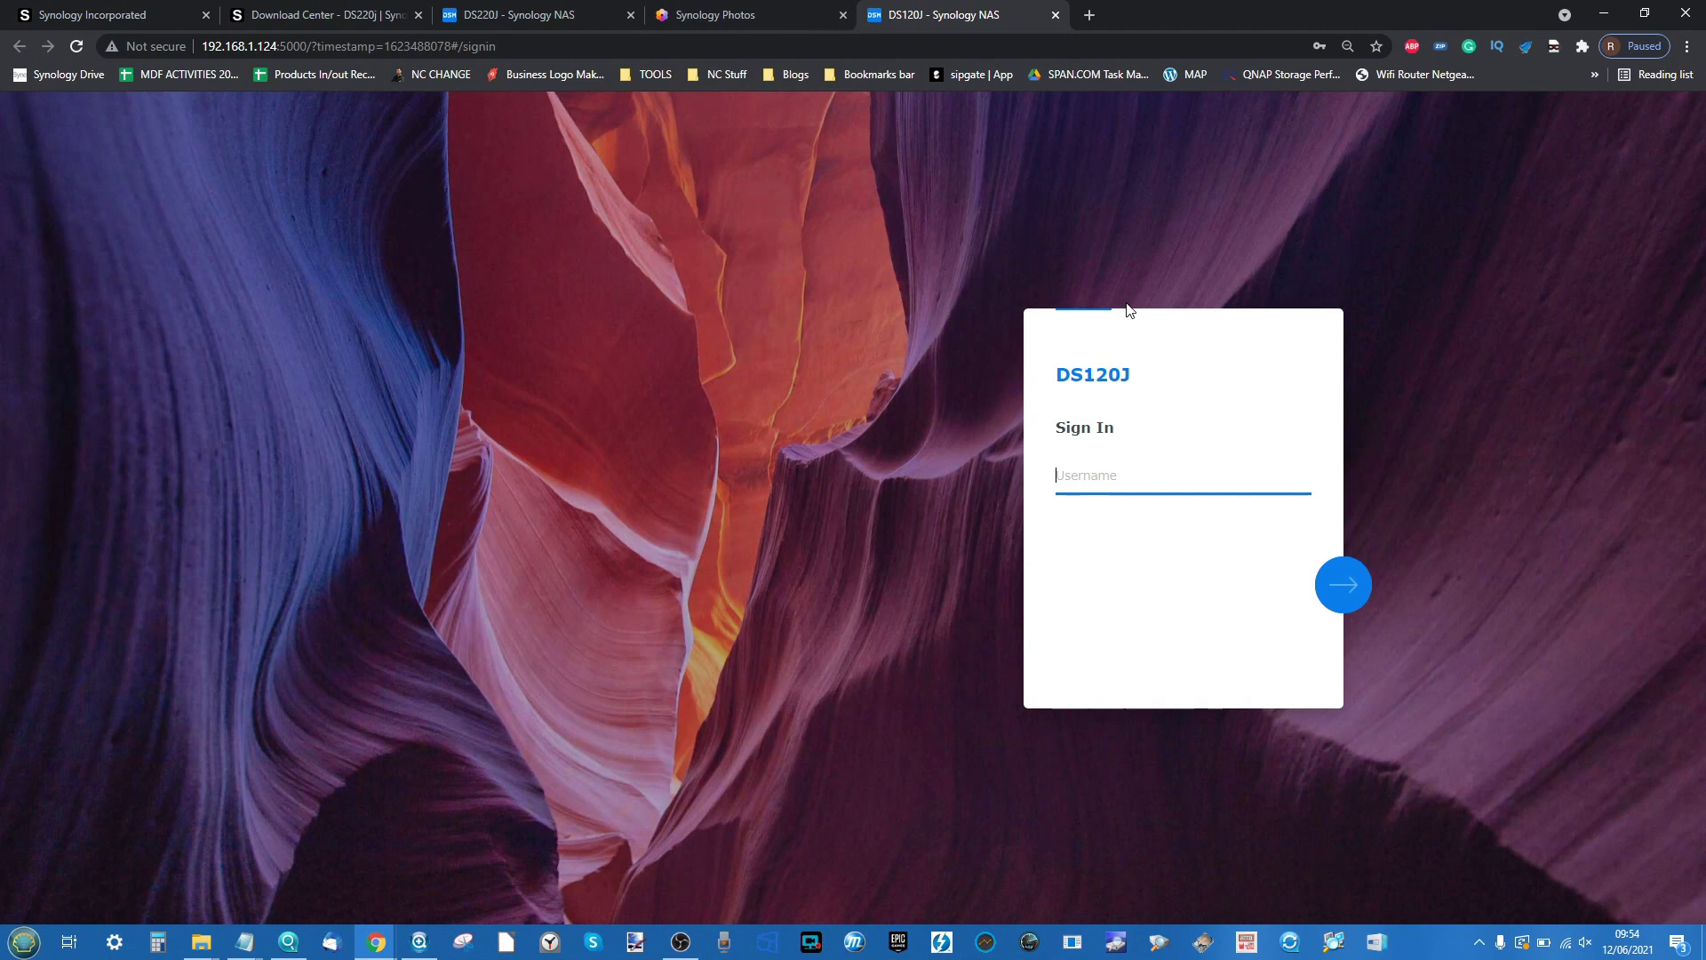
Sign in to the DS120J with the administrator username and password
type("dm")
key("BackSpace")
key("BackSpace")
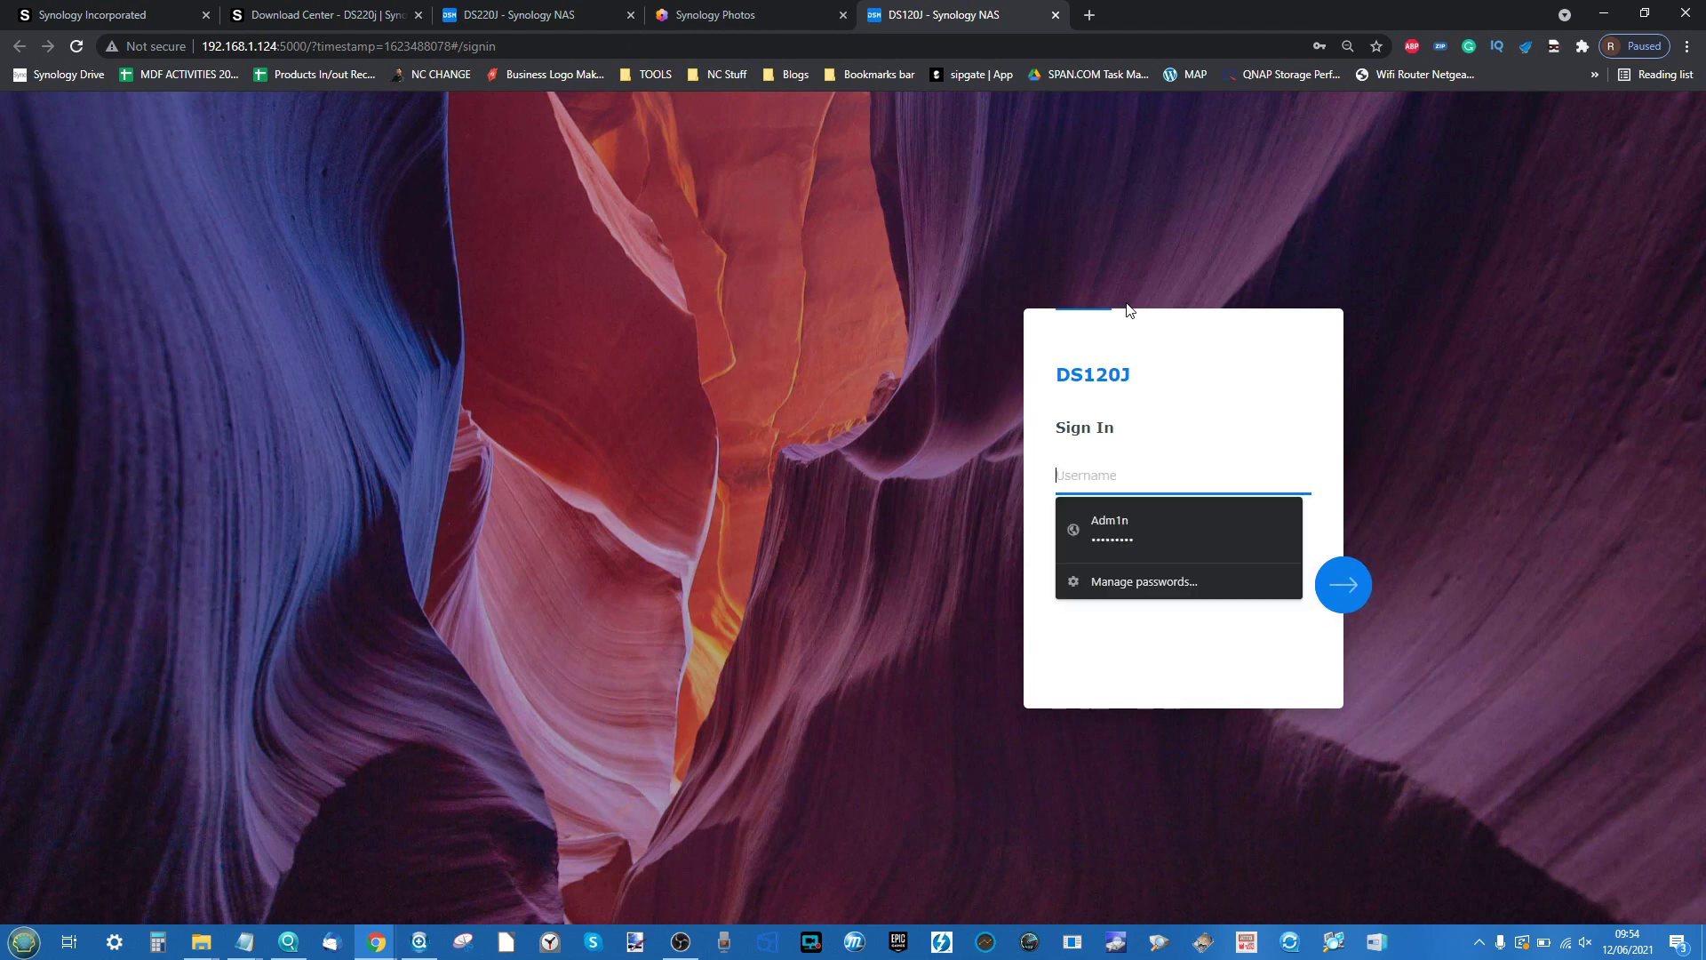
type("Ad1")
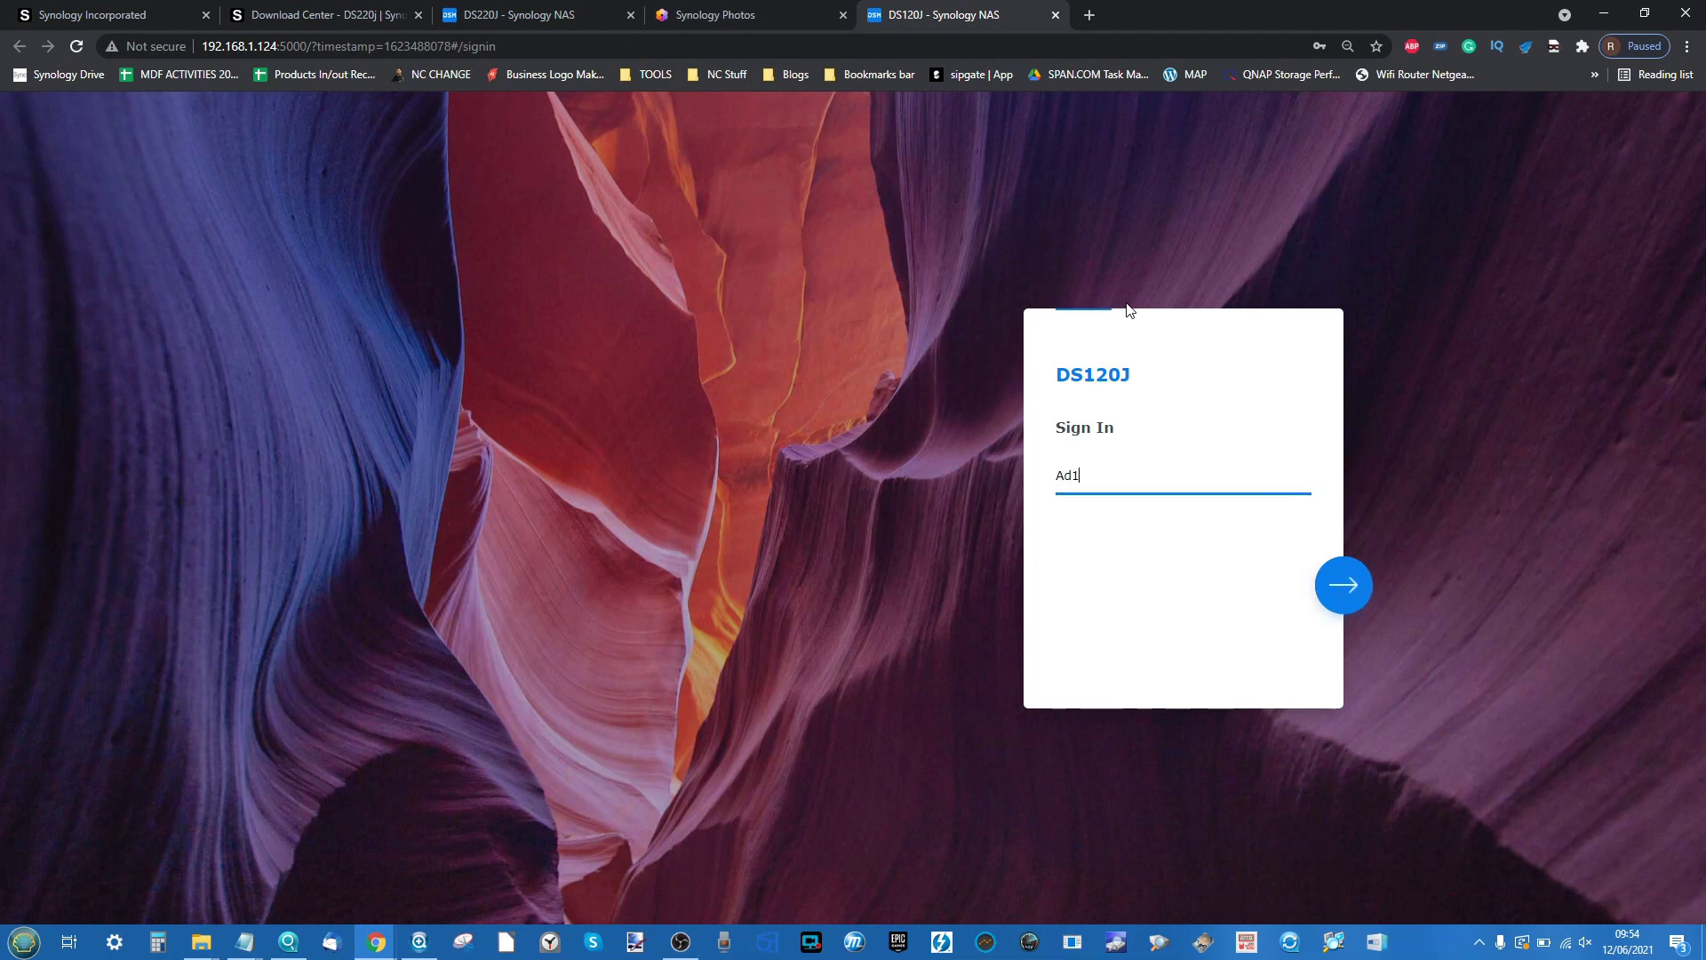
key("BackSpace")
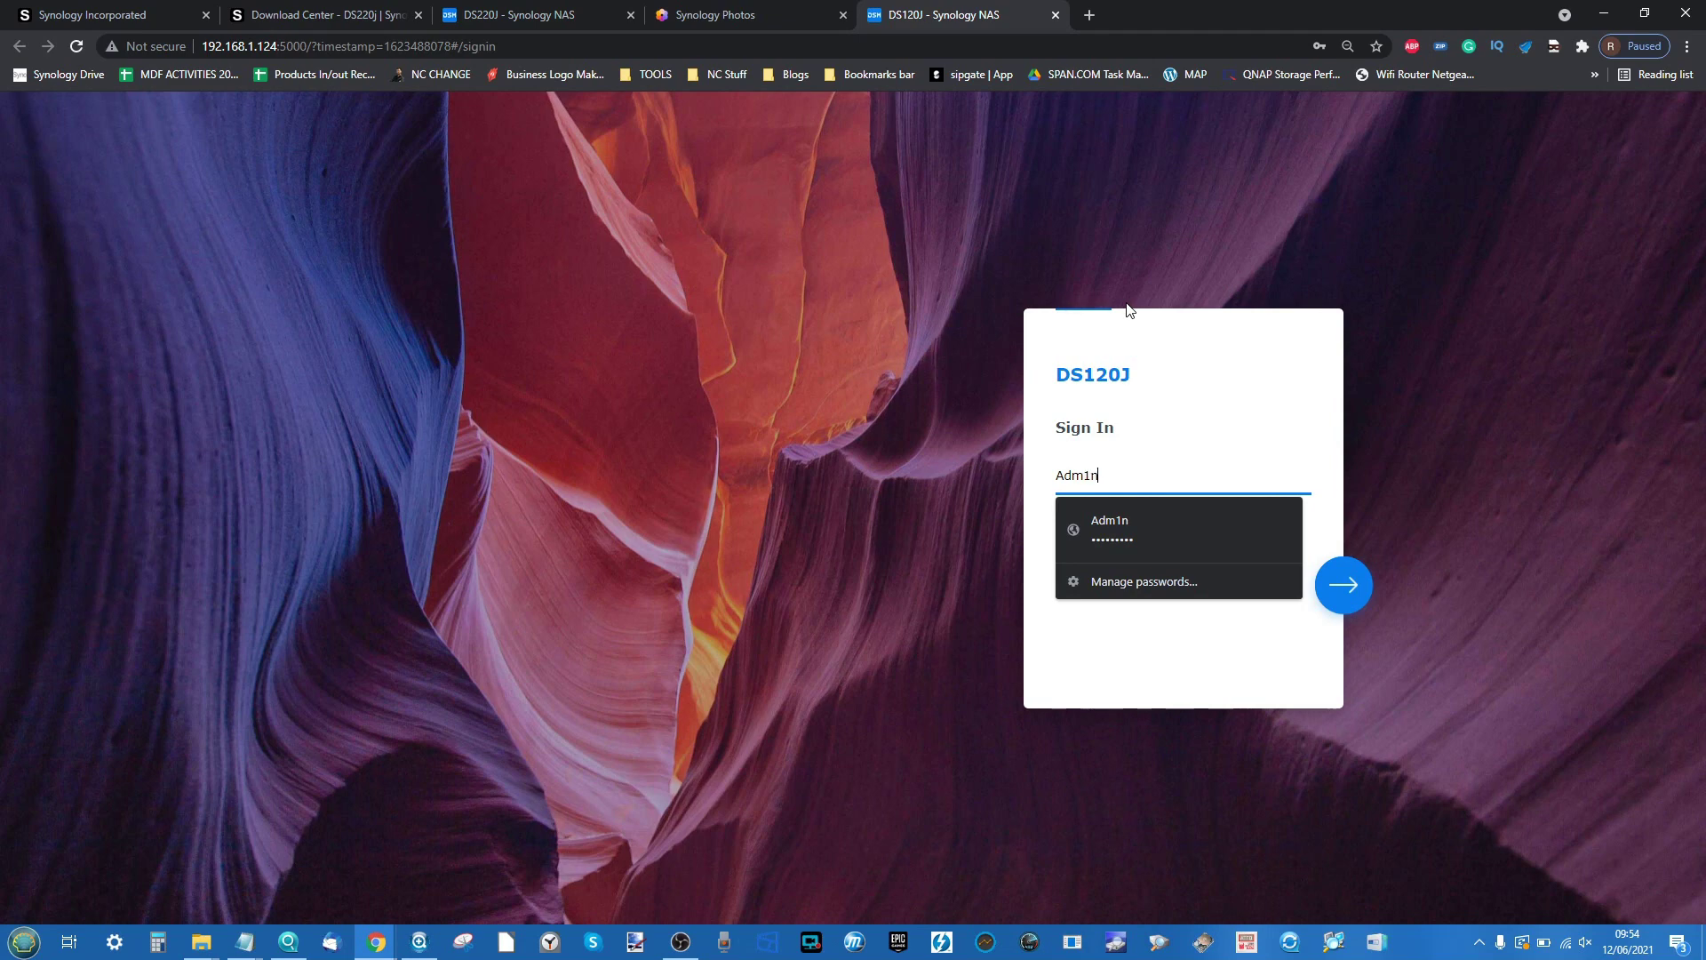
key("Return")
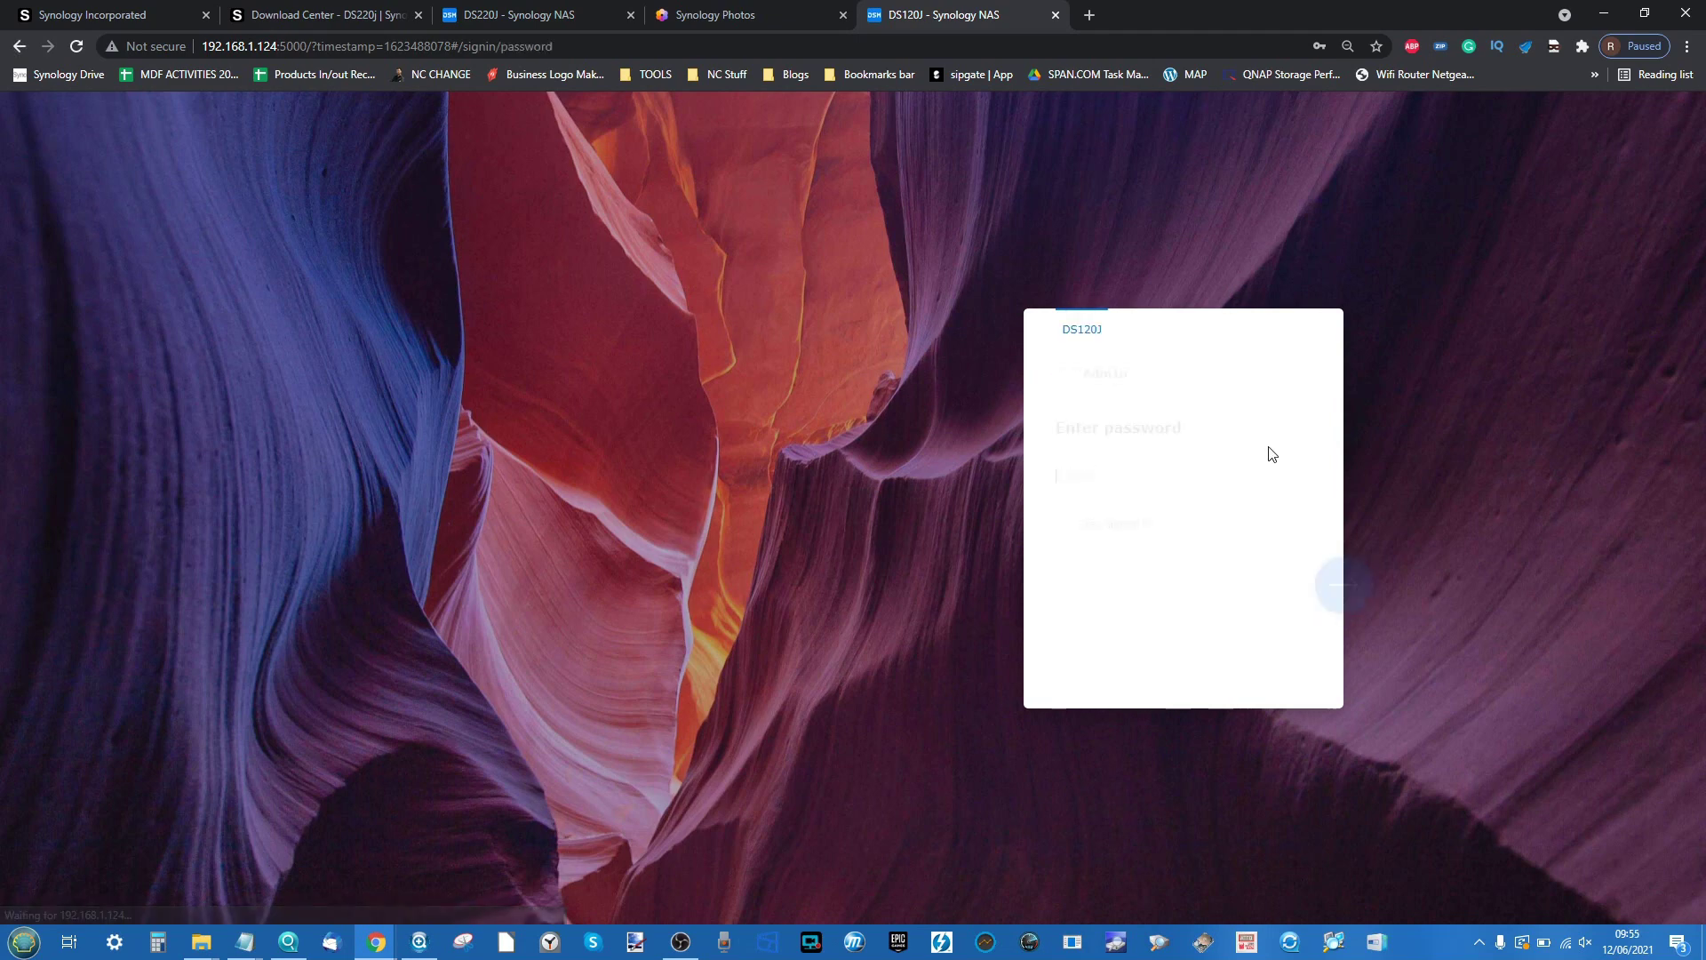
type("•")
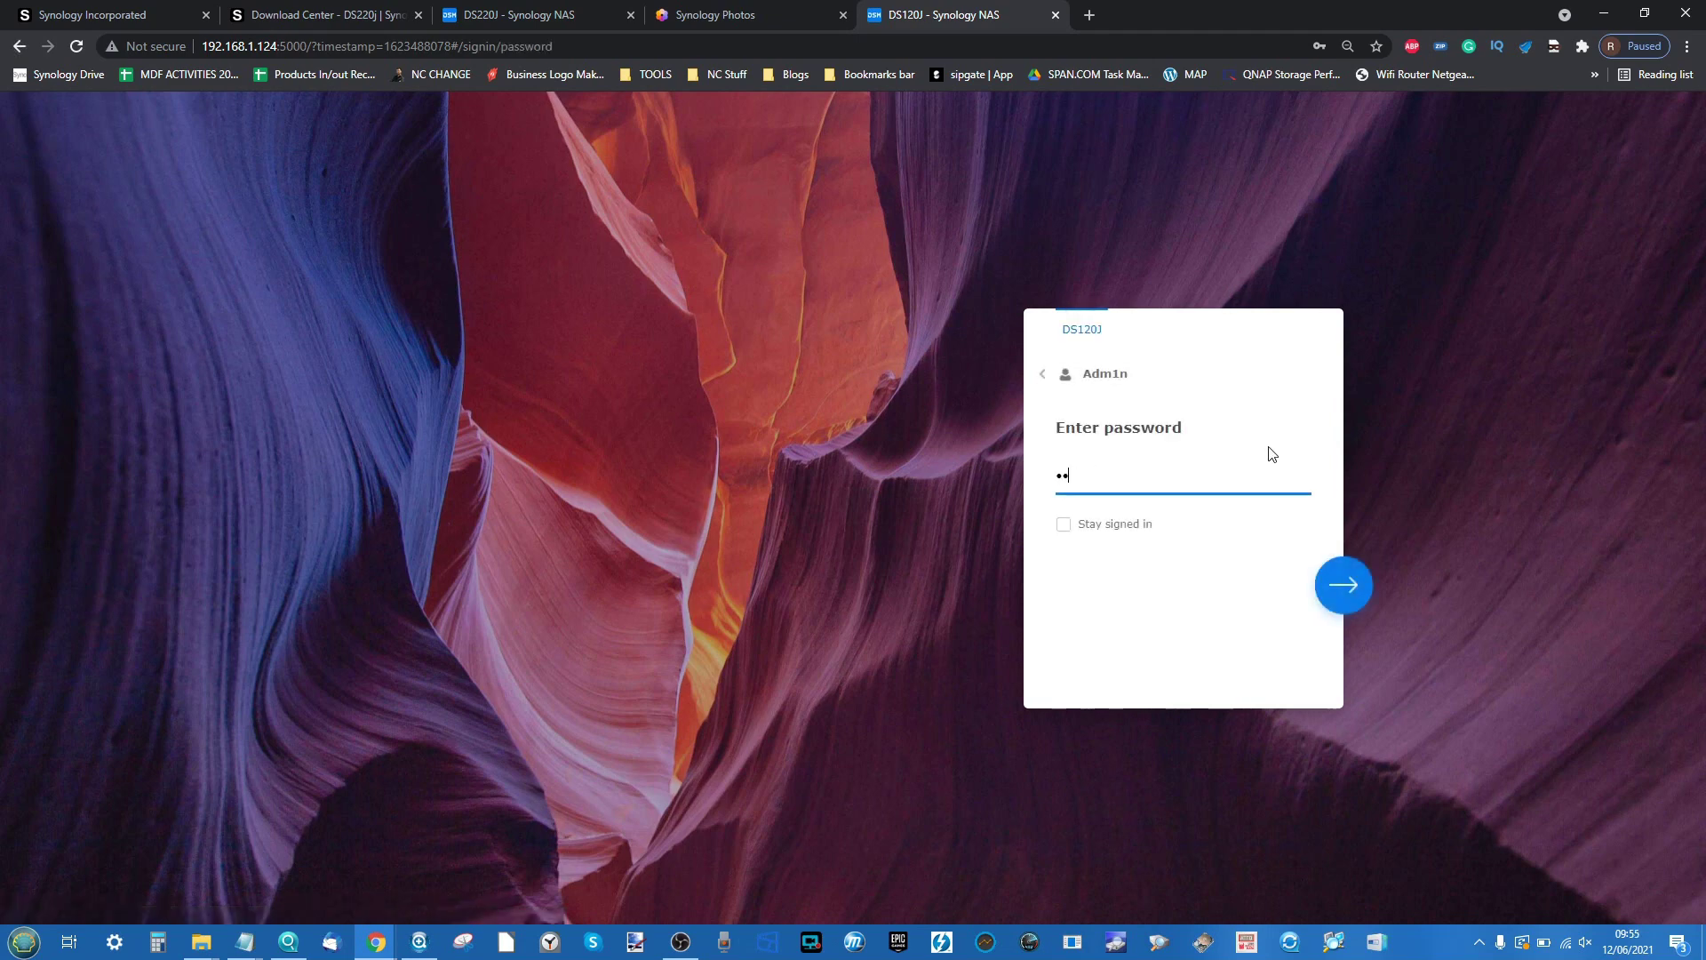
type("••••••••")
key("Return")
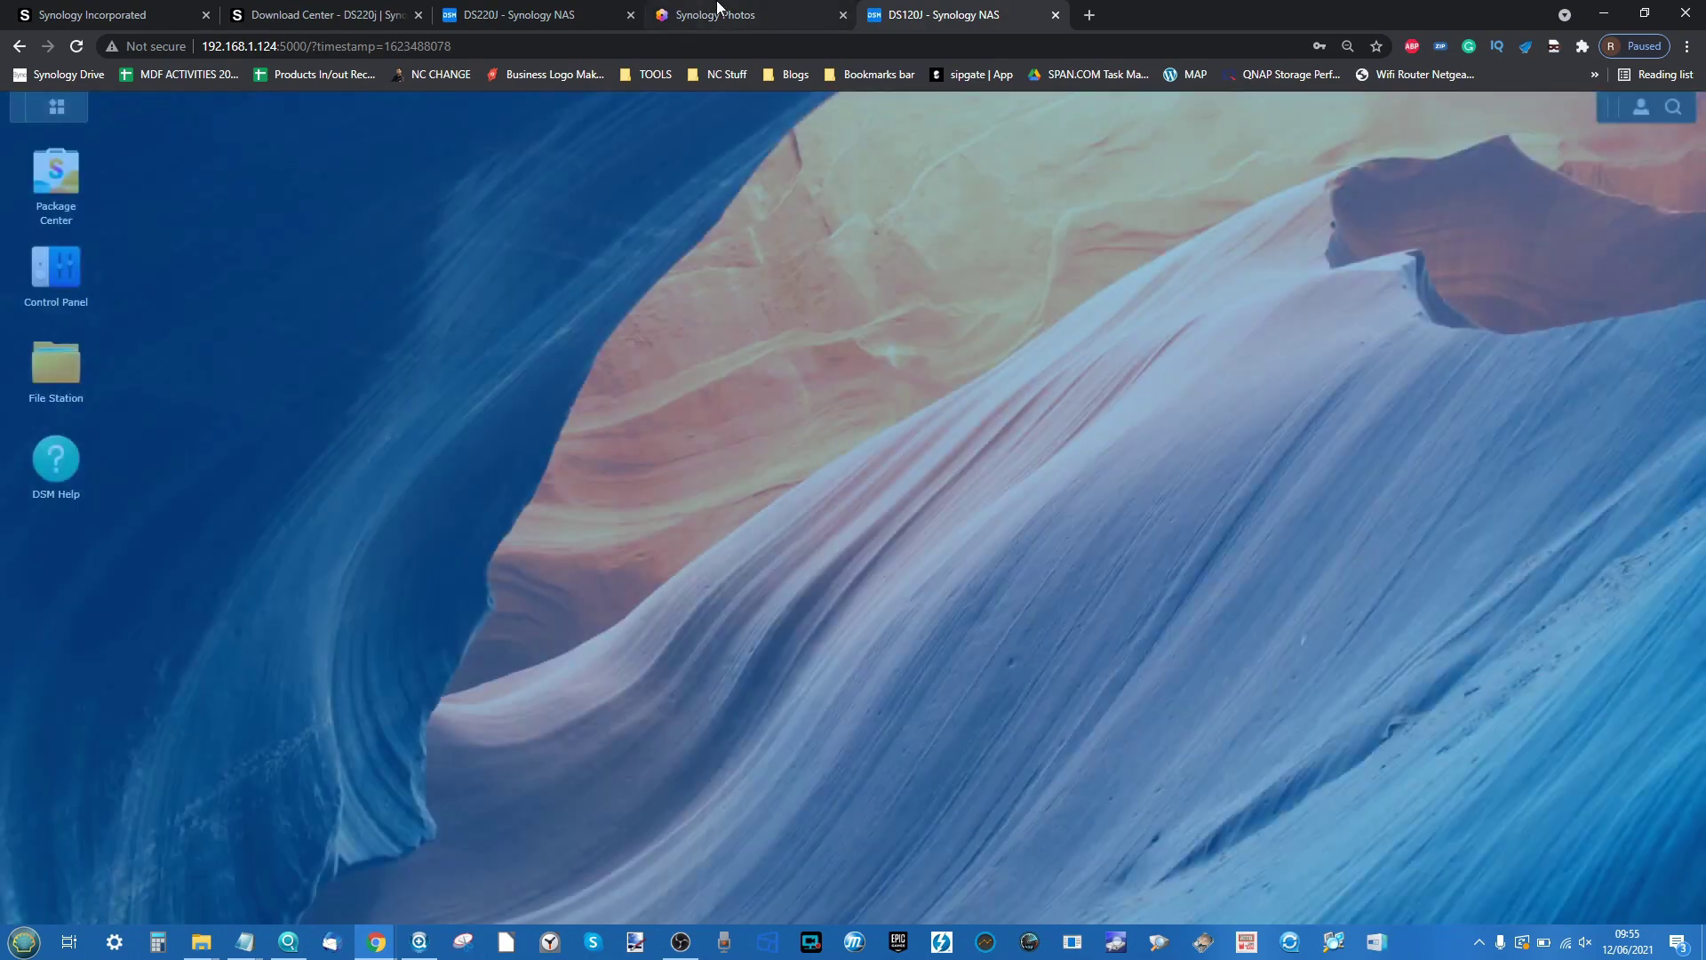
Check the DS120J's image and video processing progress, then close the DS120J tab
left_click(487, 9)
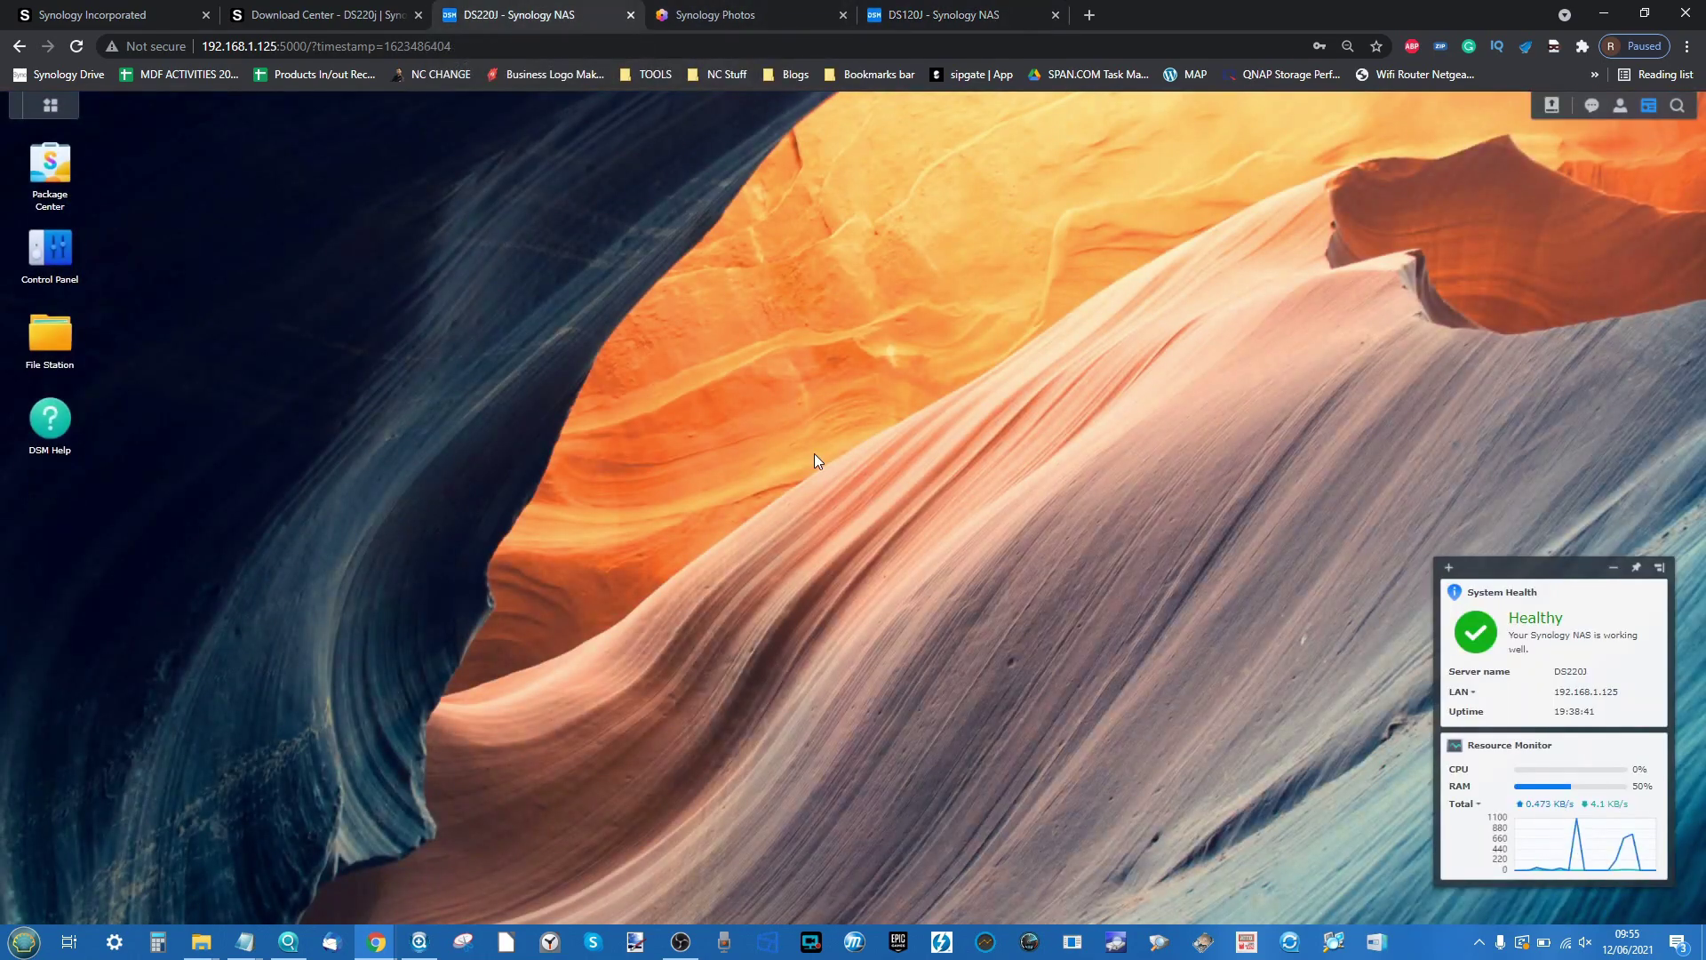
left_click(943, 14)
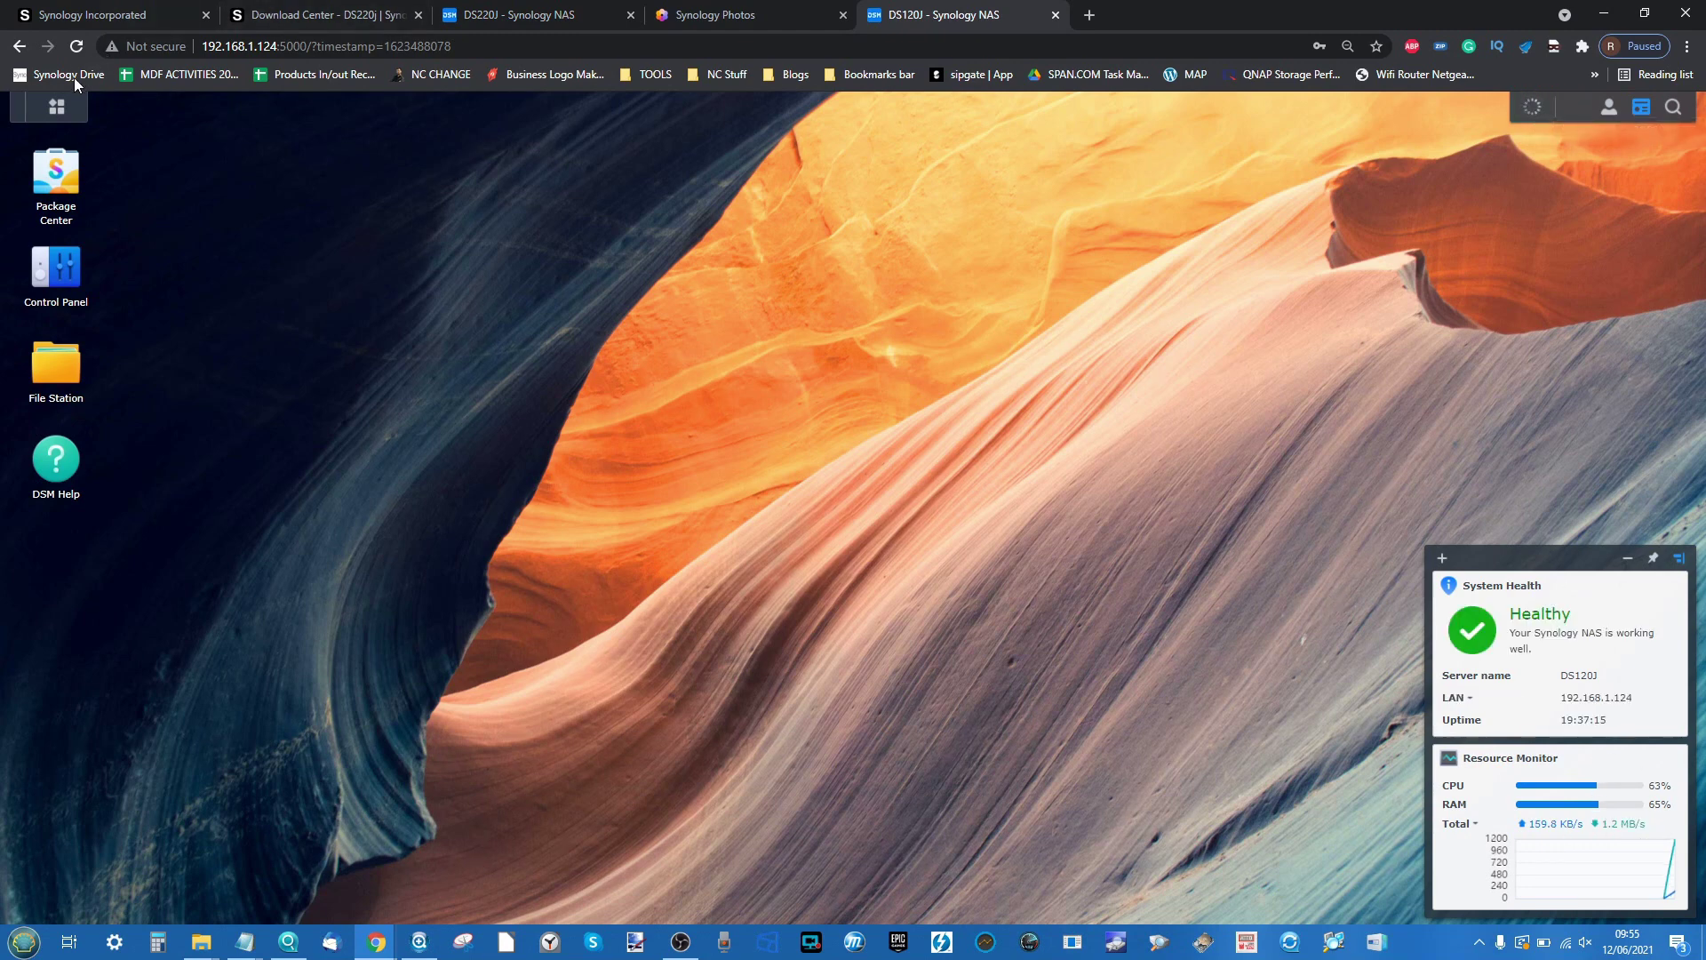
left_click(1533, 107)
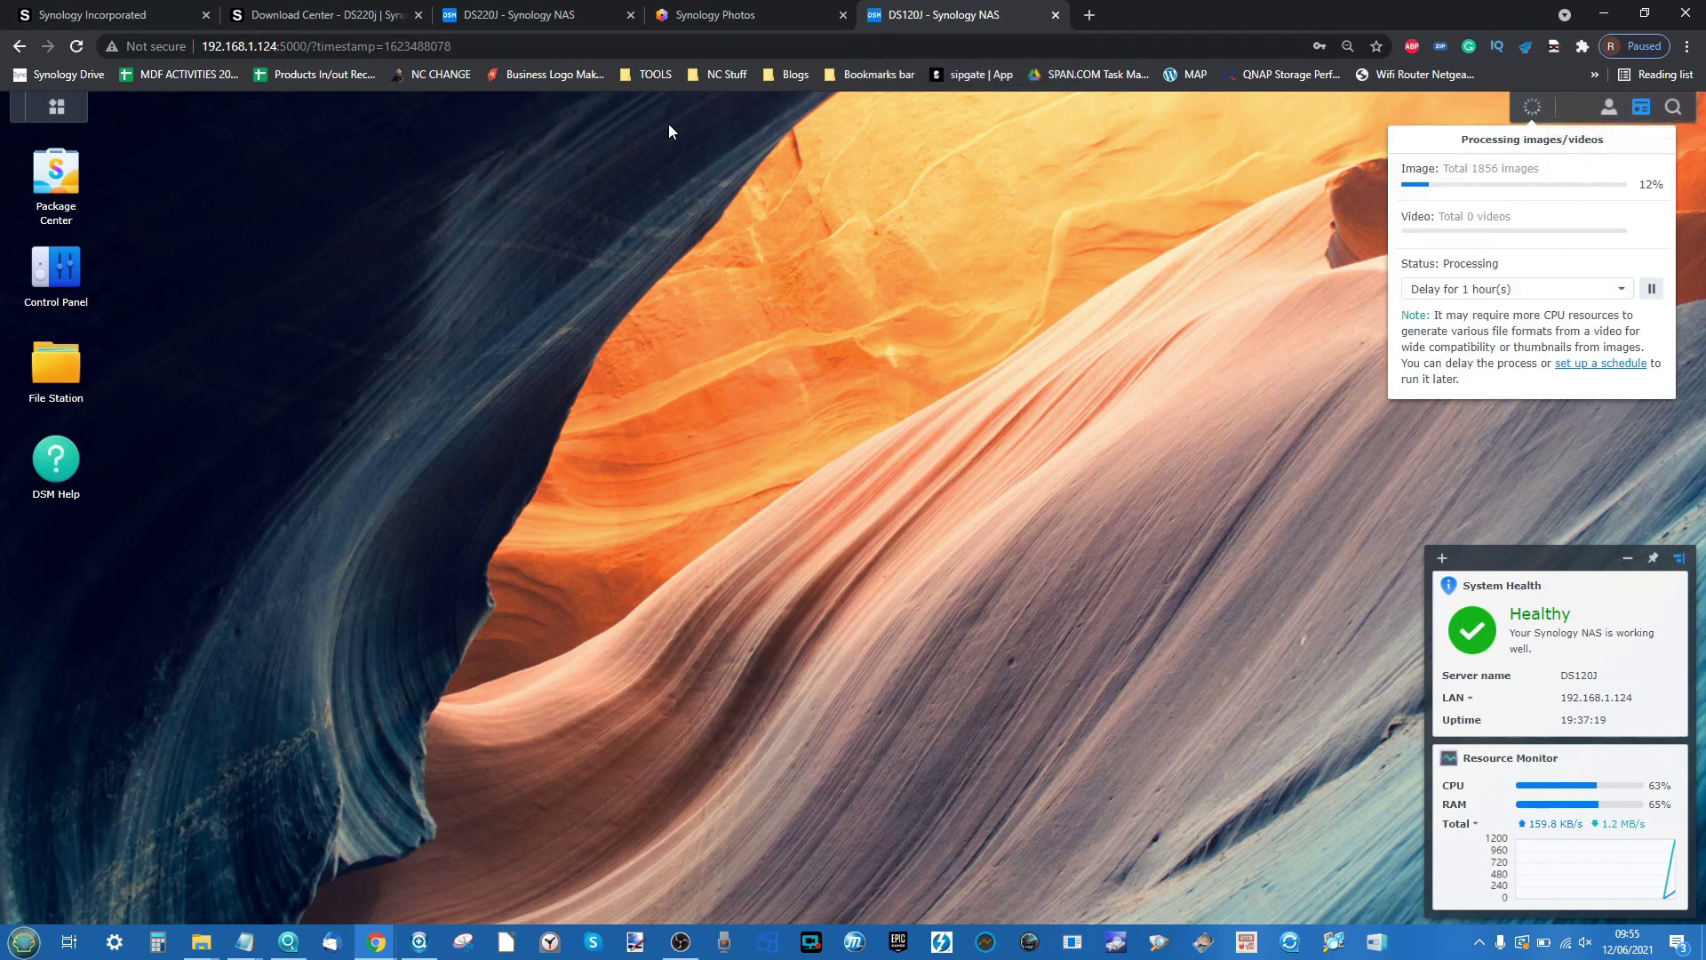
left_click(1055, 15)
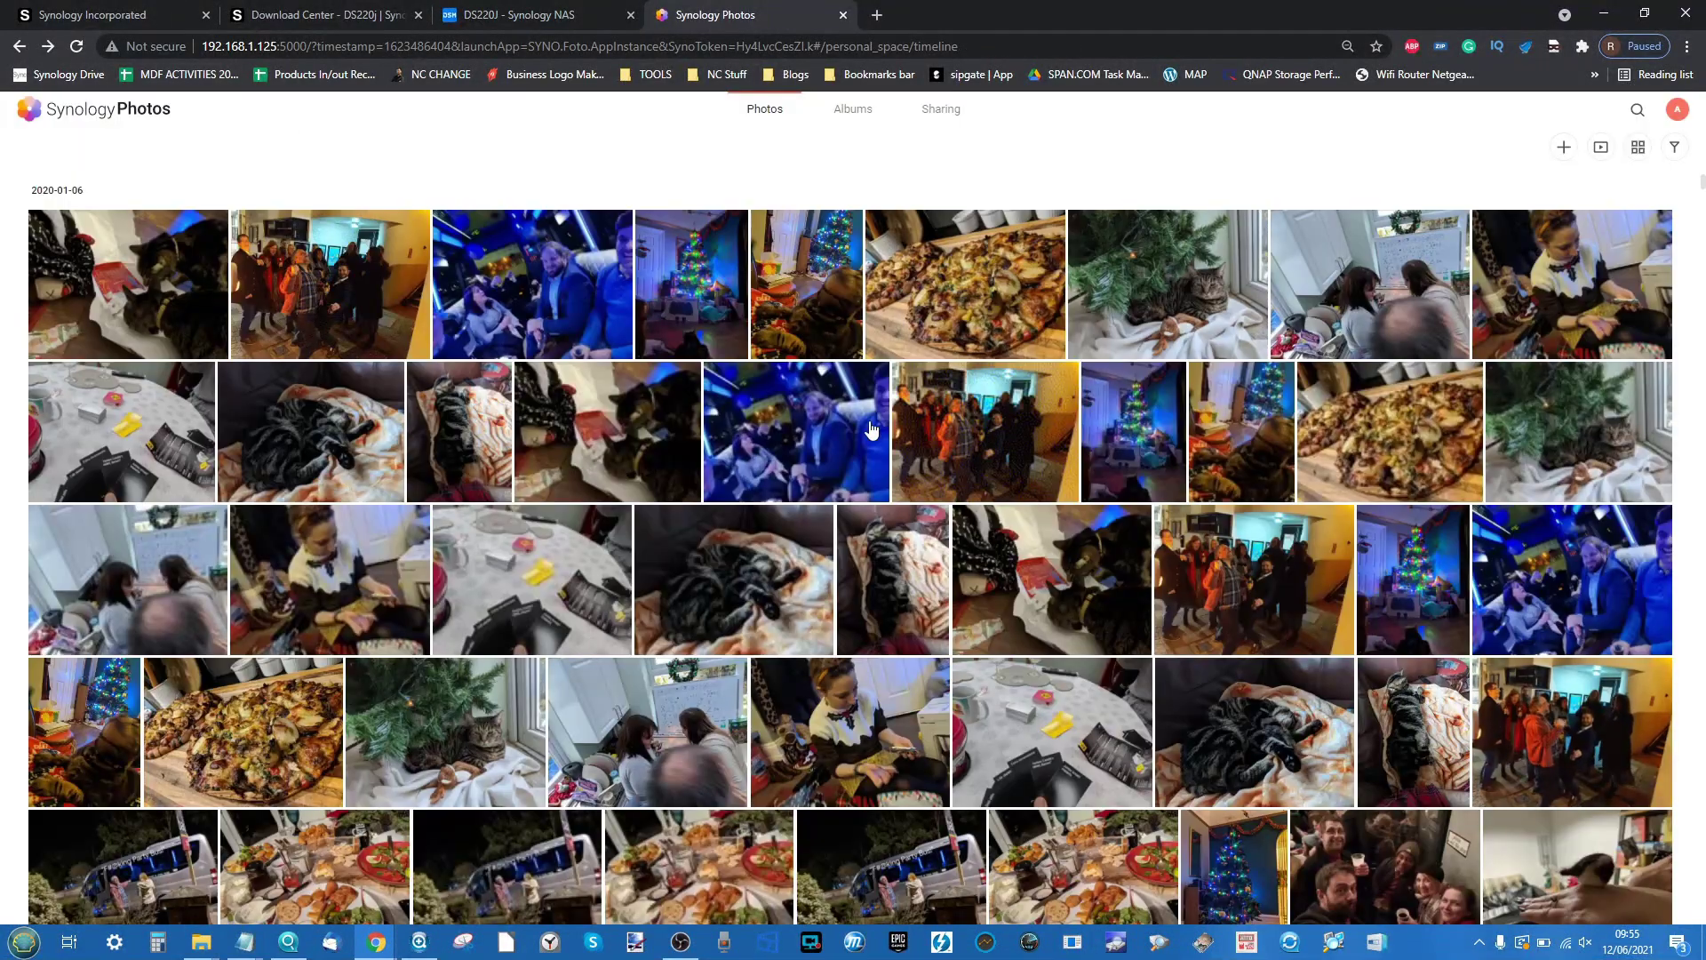
Scroll down the 2020-01-06 photo timeline, then switch to the Albums page
scroll(871, 430, "down", 7)
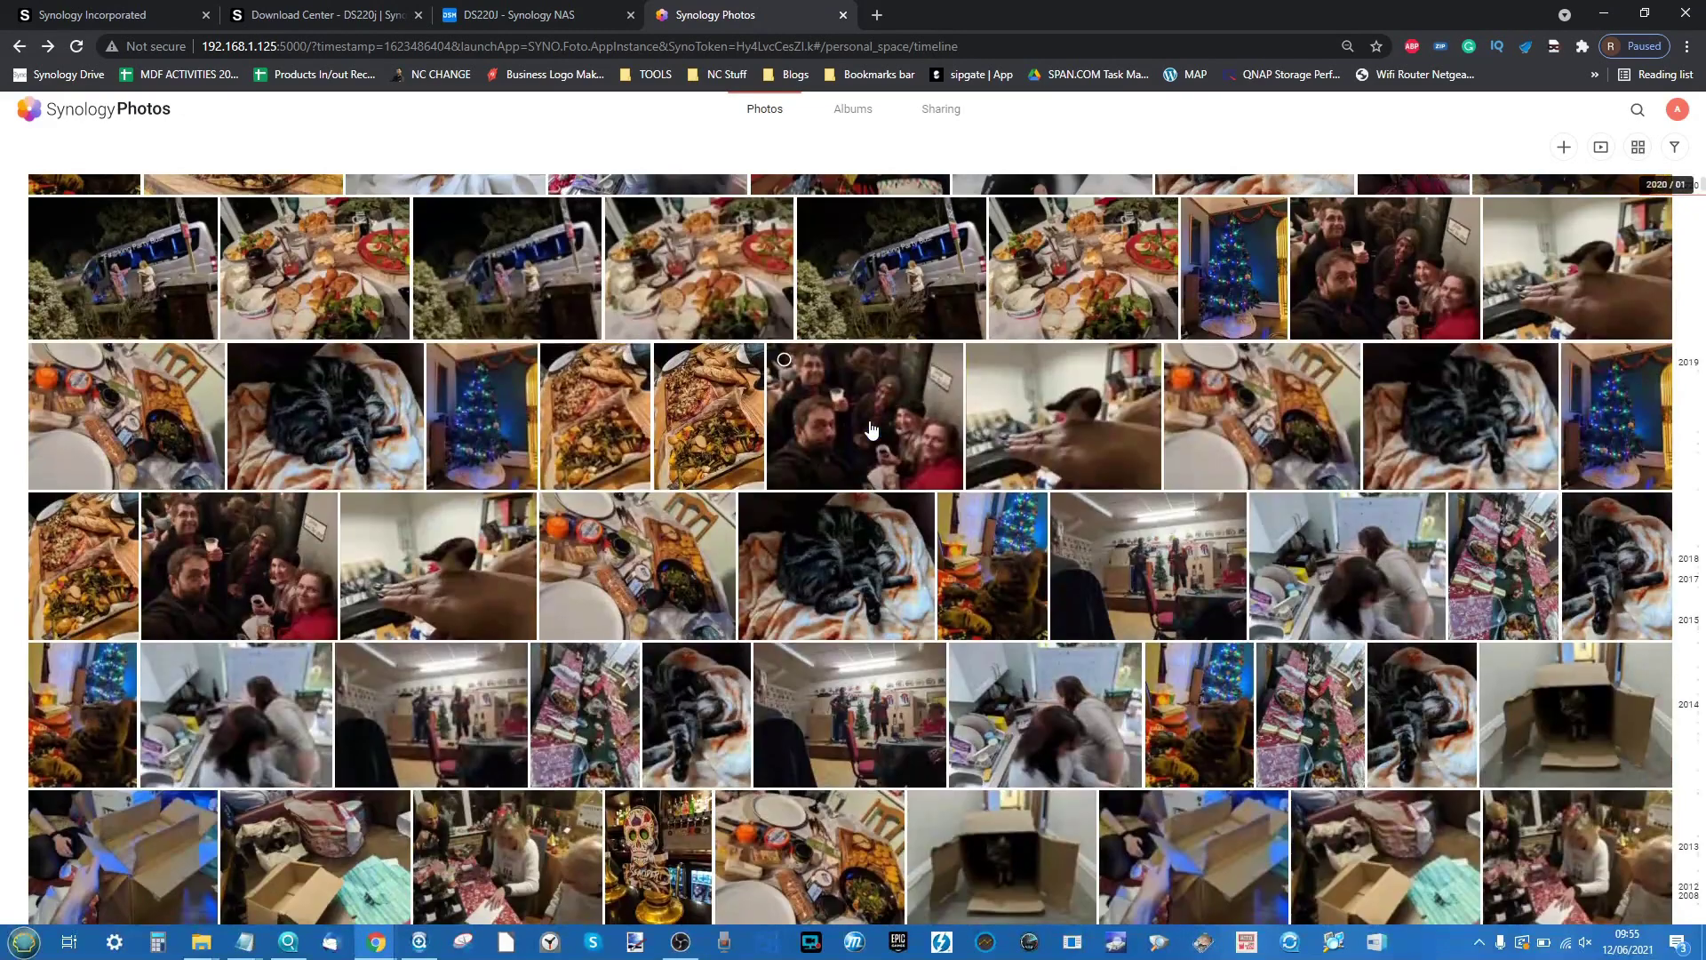
scroll(871, 431, "down", 5)
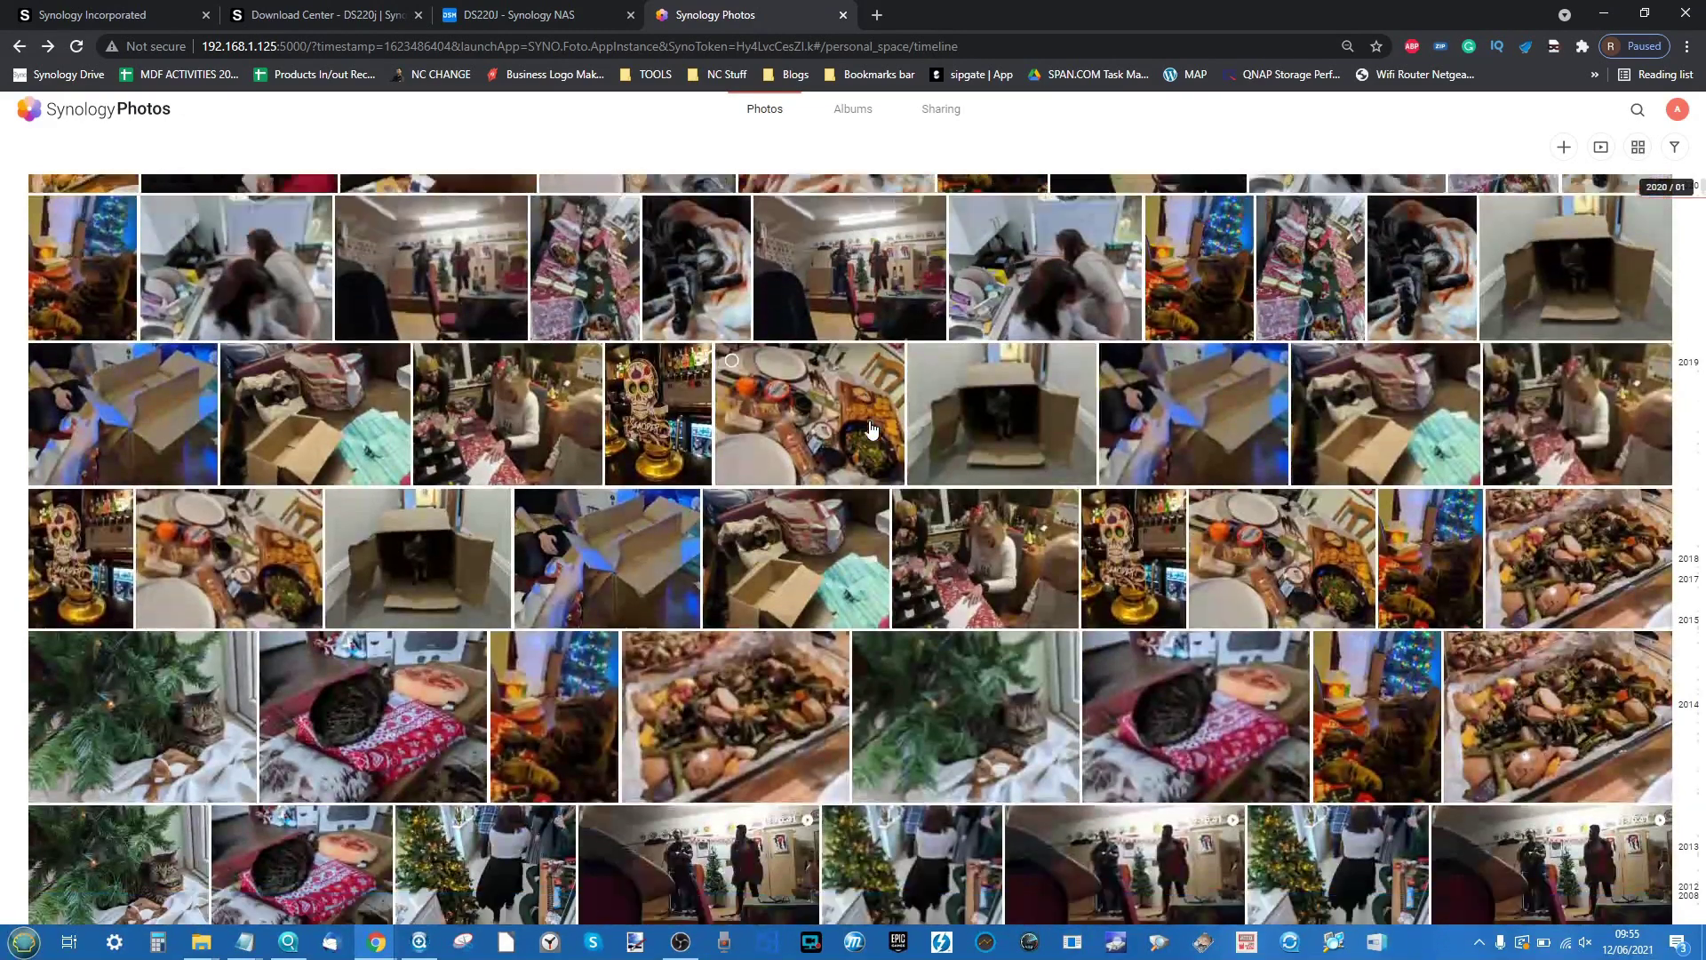
scroll(871, 430, "down", 5)
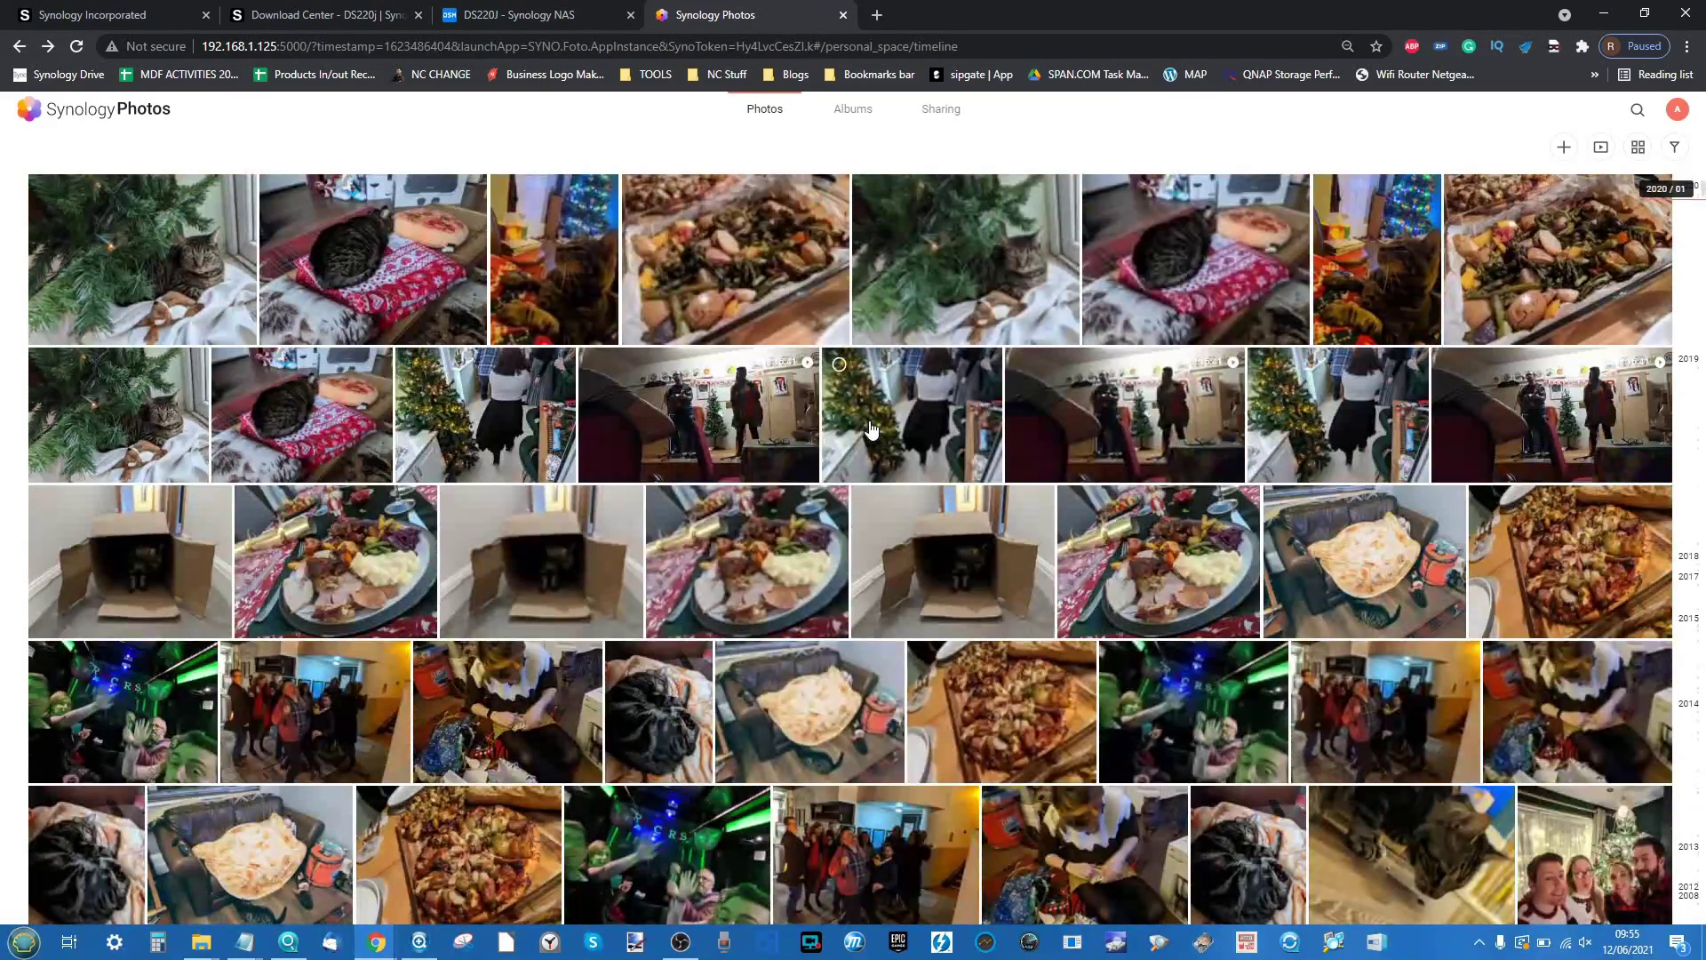
scroll(871, 430, "down", 10)
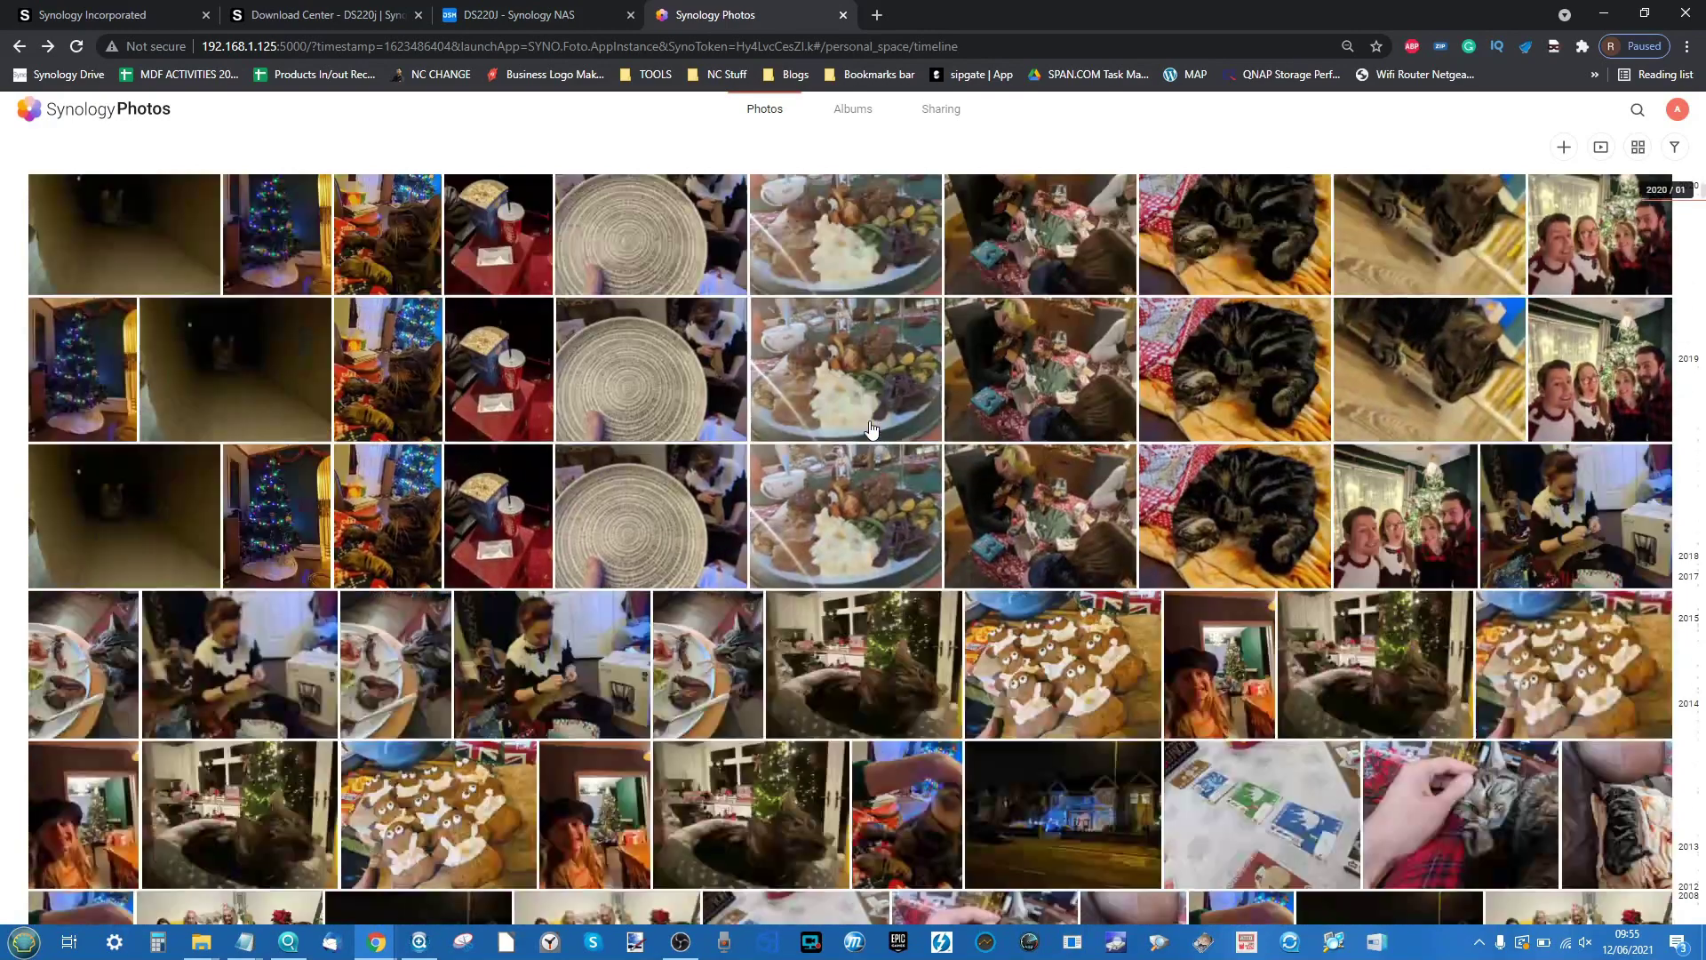
scroll(872, 430, "down", 10)
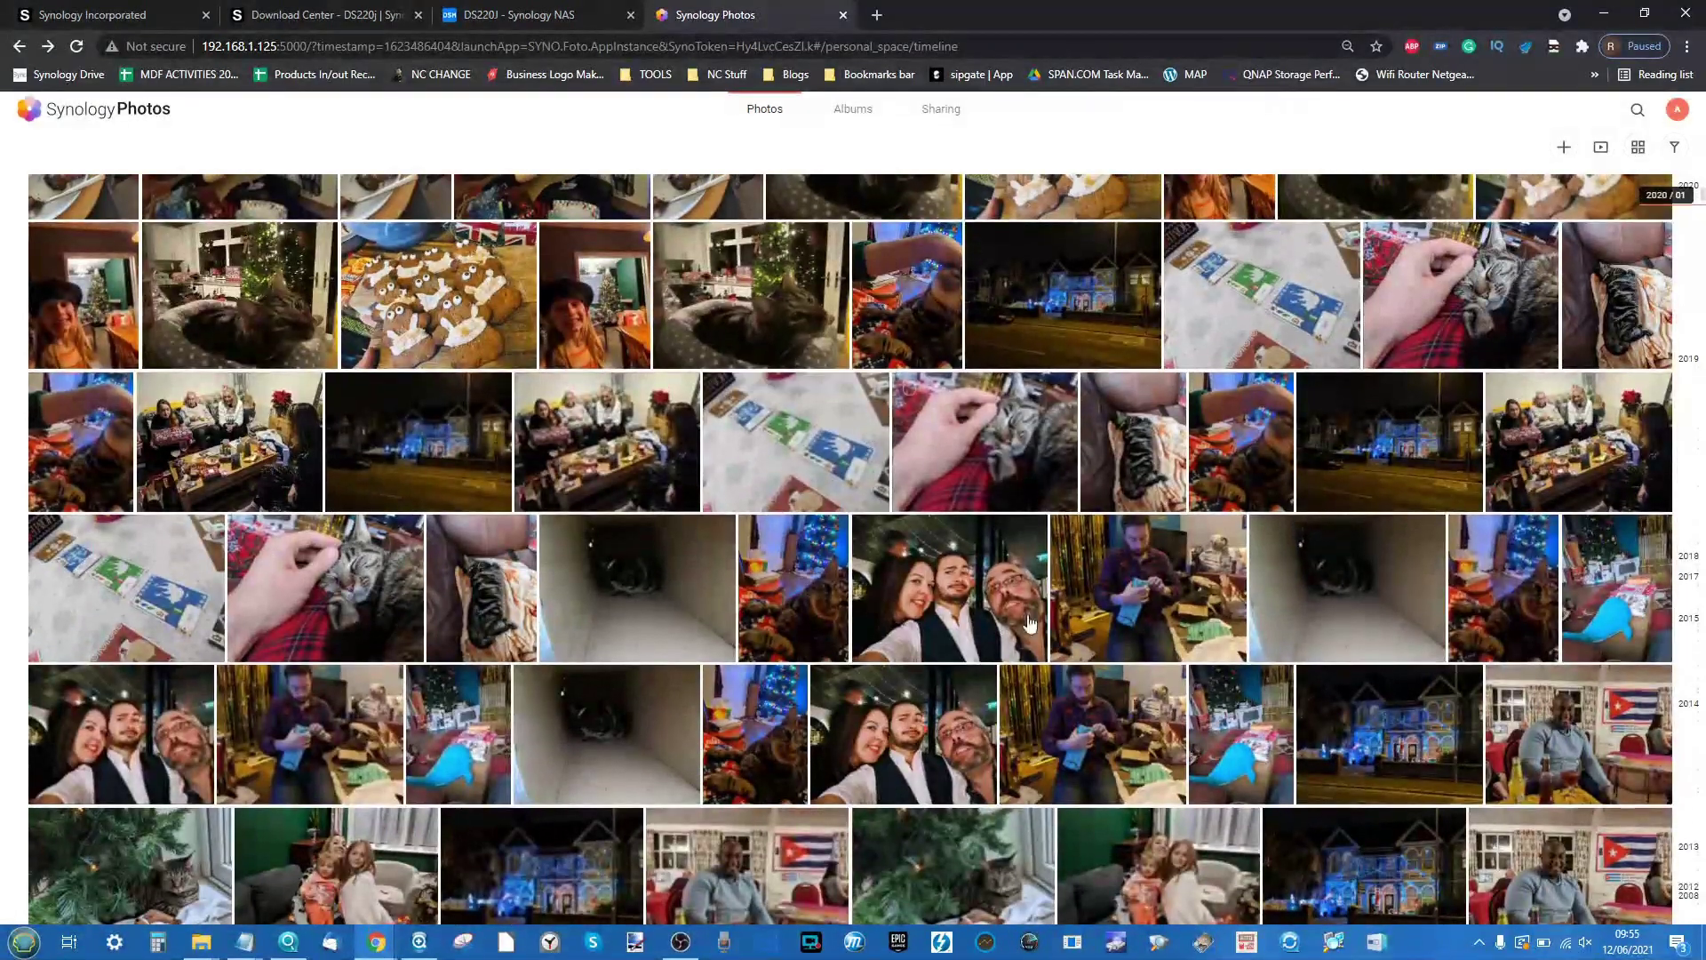
scroll(927, 708, "down", 1)
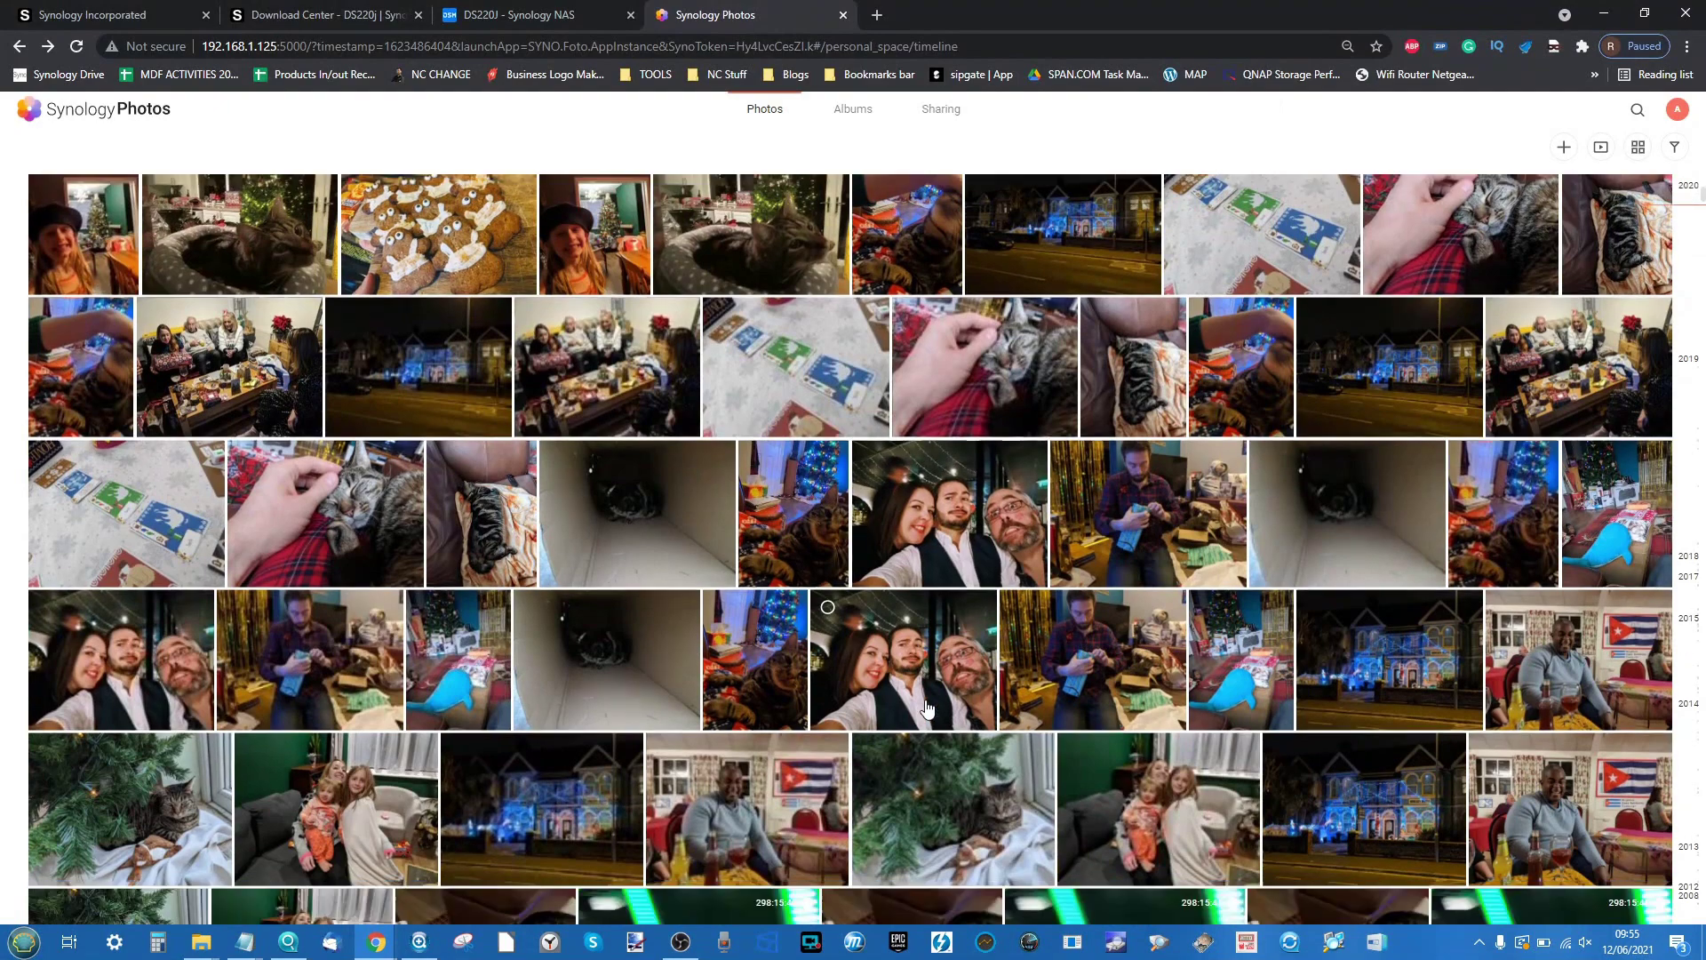
scroll(927, 708, "down", 6)
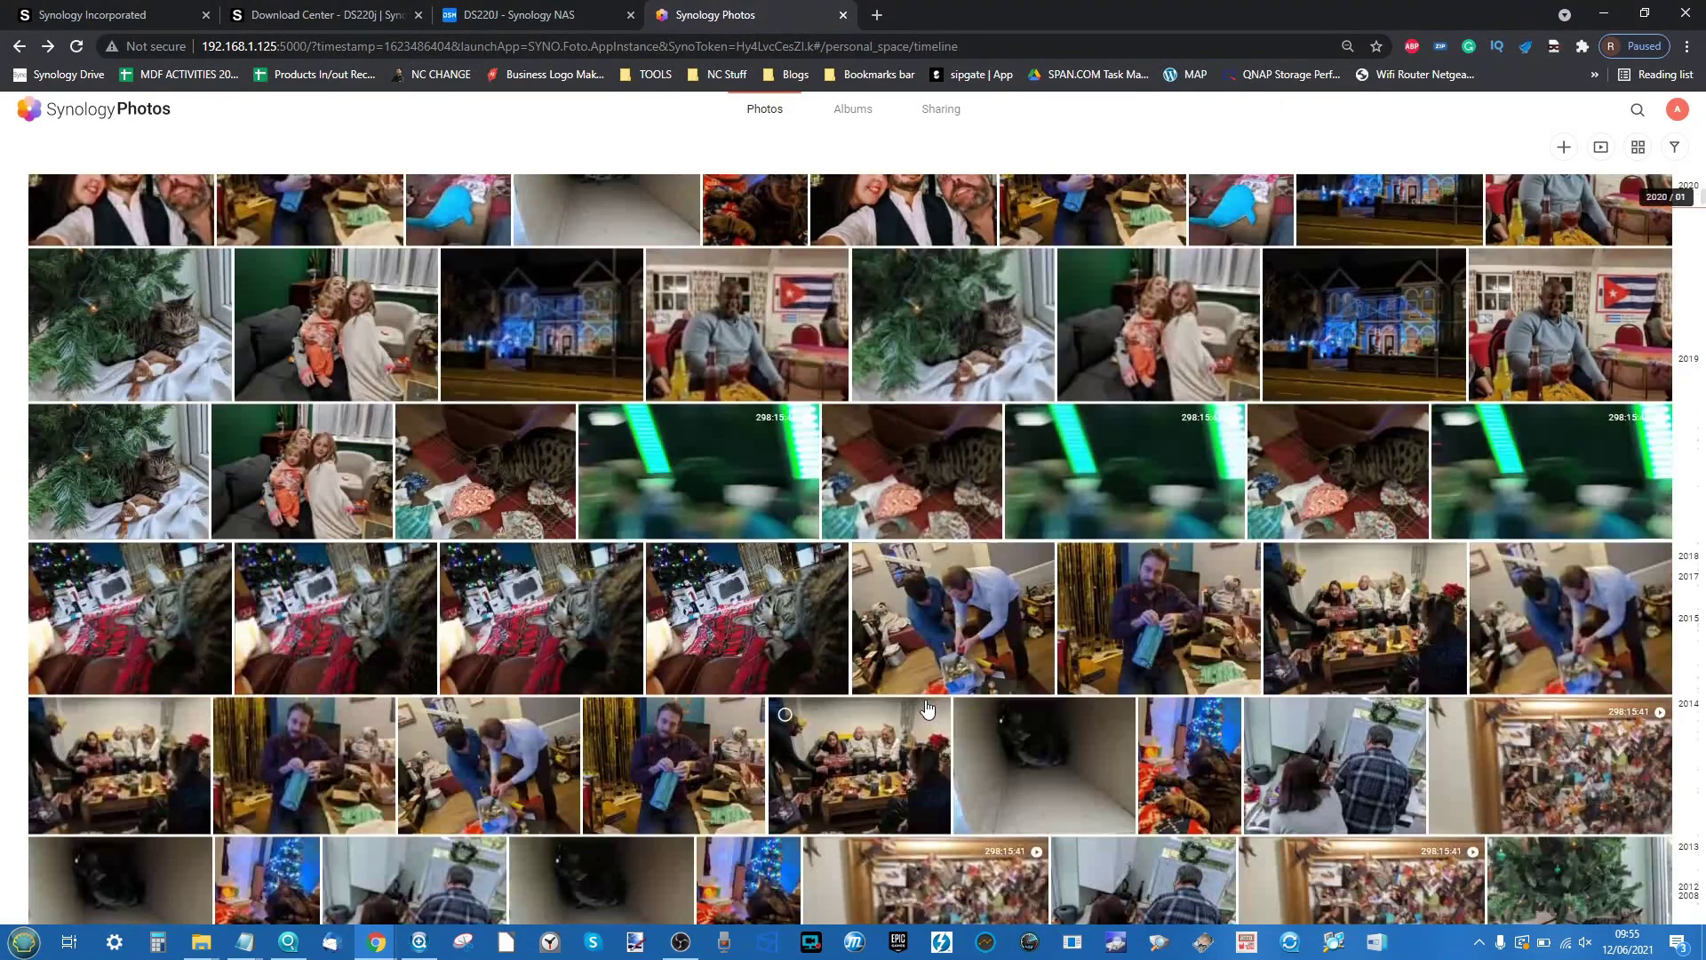
scroll(927, 708, "down", 4)
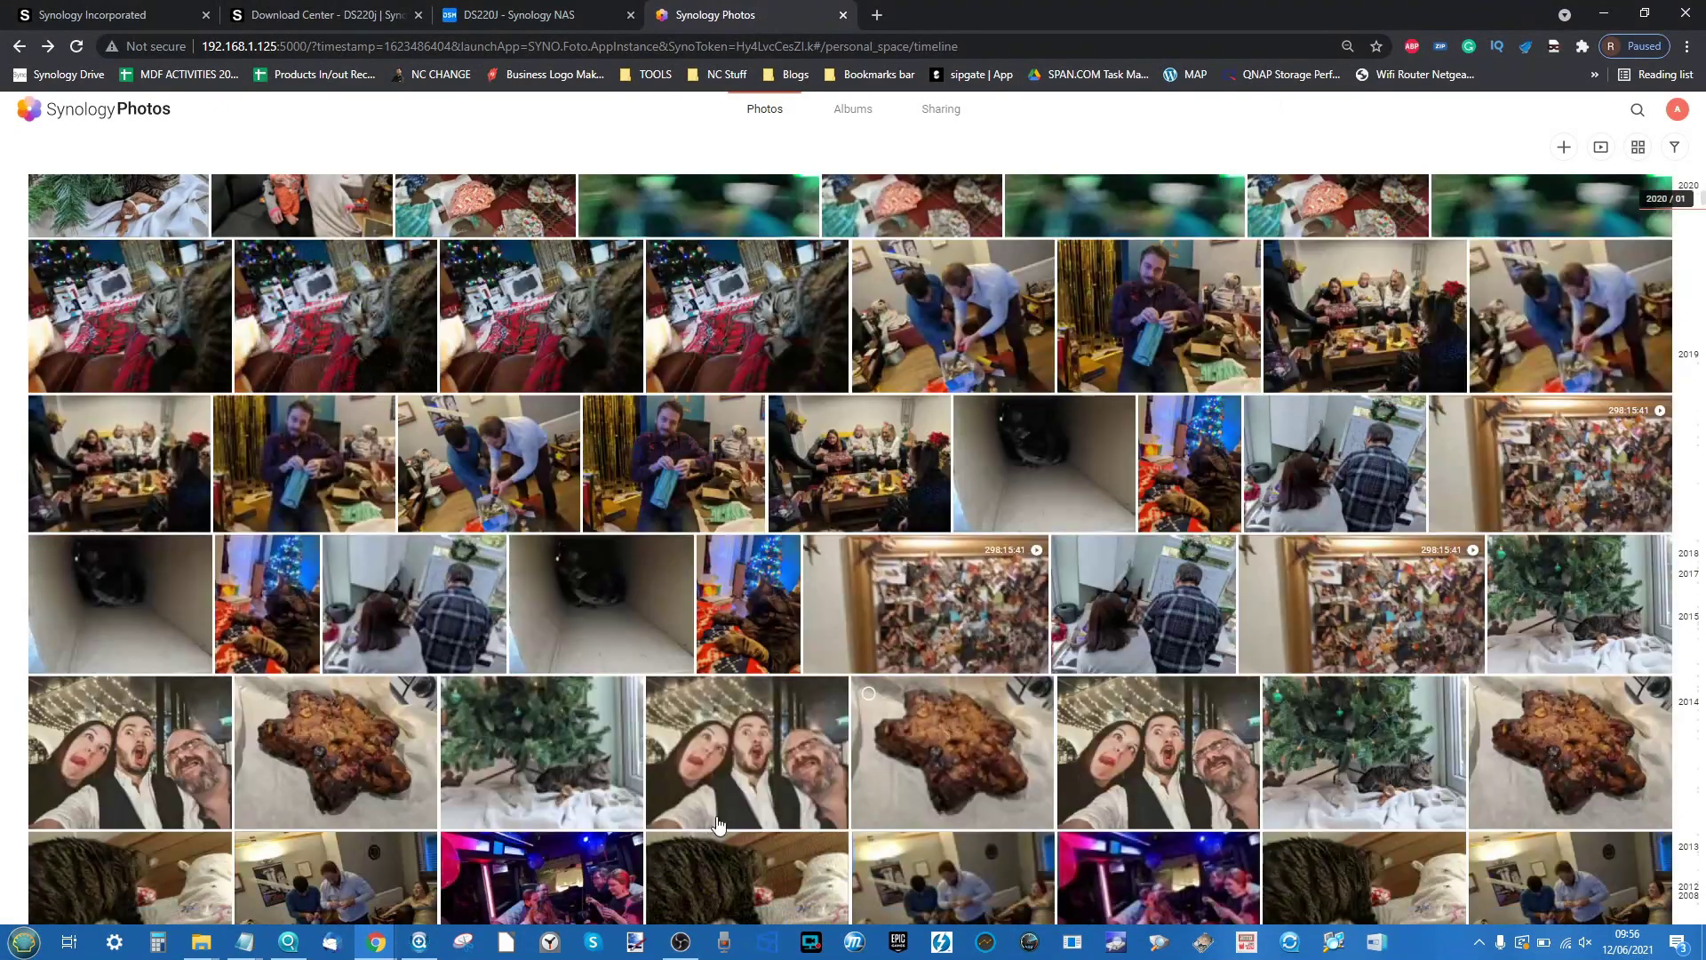
scroll(663, 354, "down", 6)
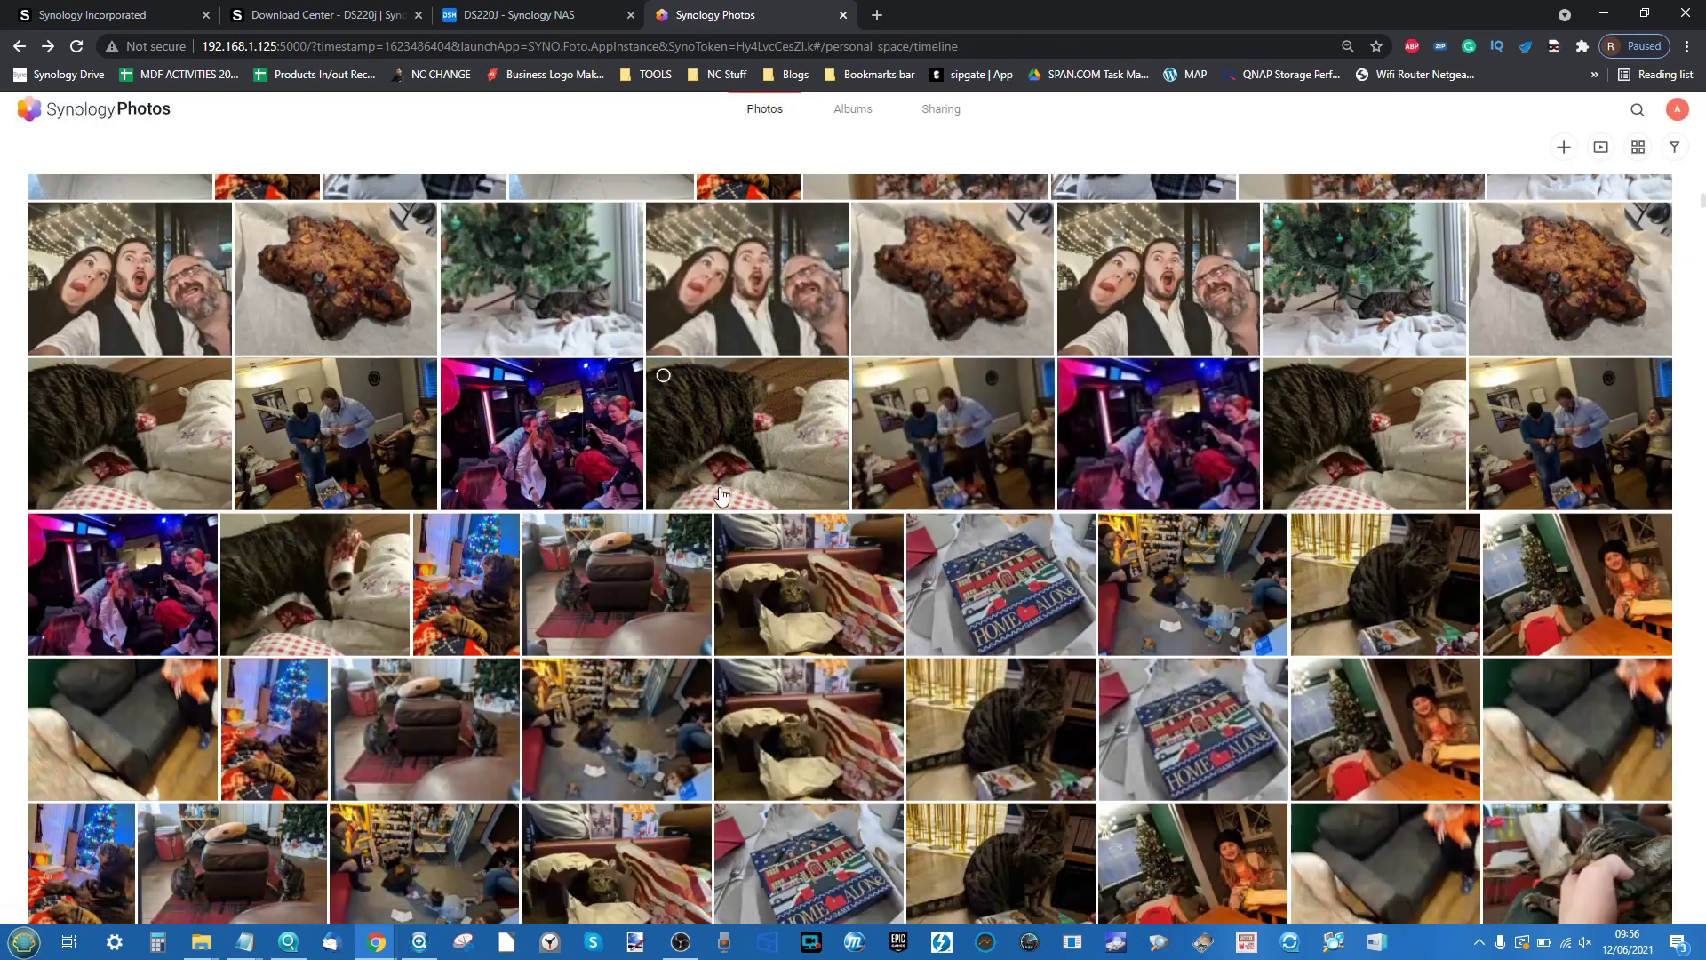
scroll(653, 428, "down", 10)
scroll(653, 428, "down", 10)
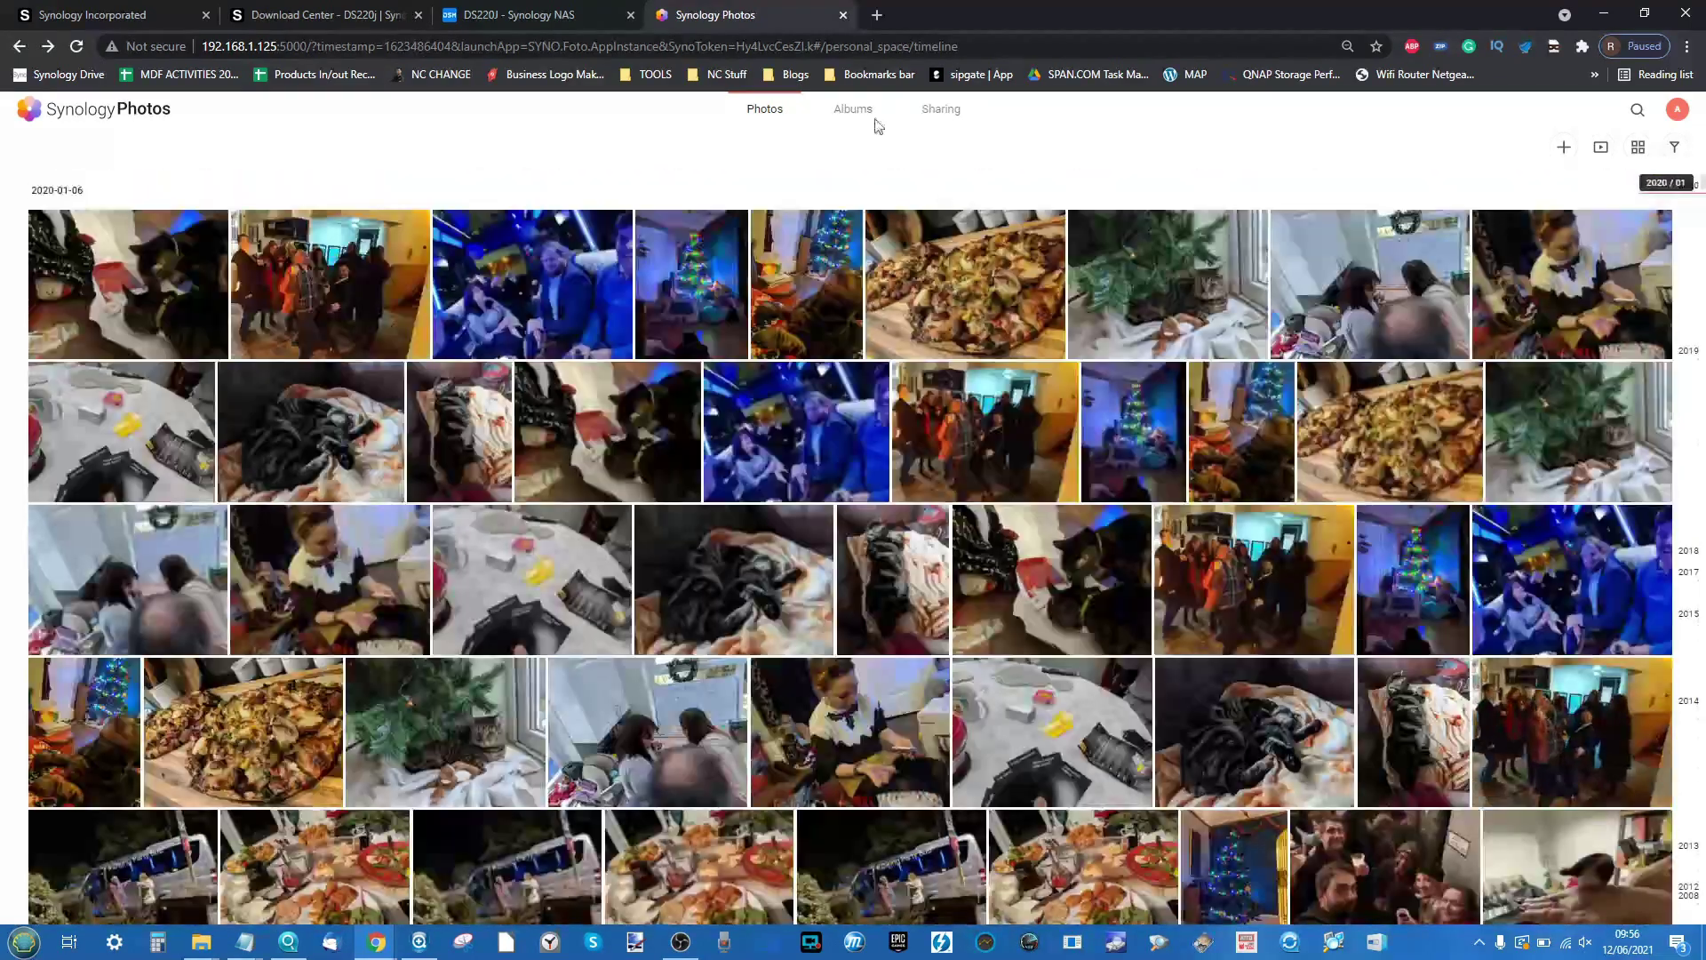
left_click(855, 112)
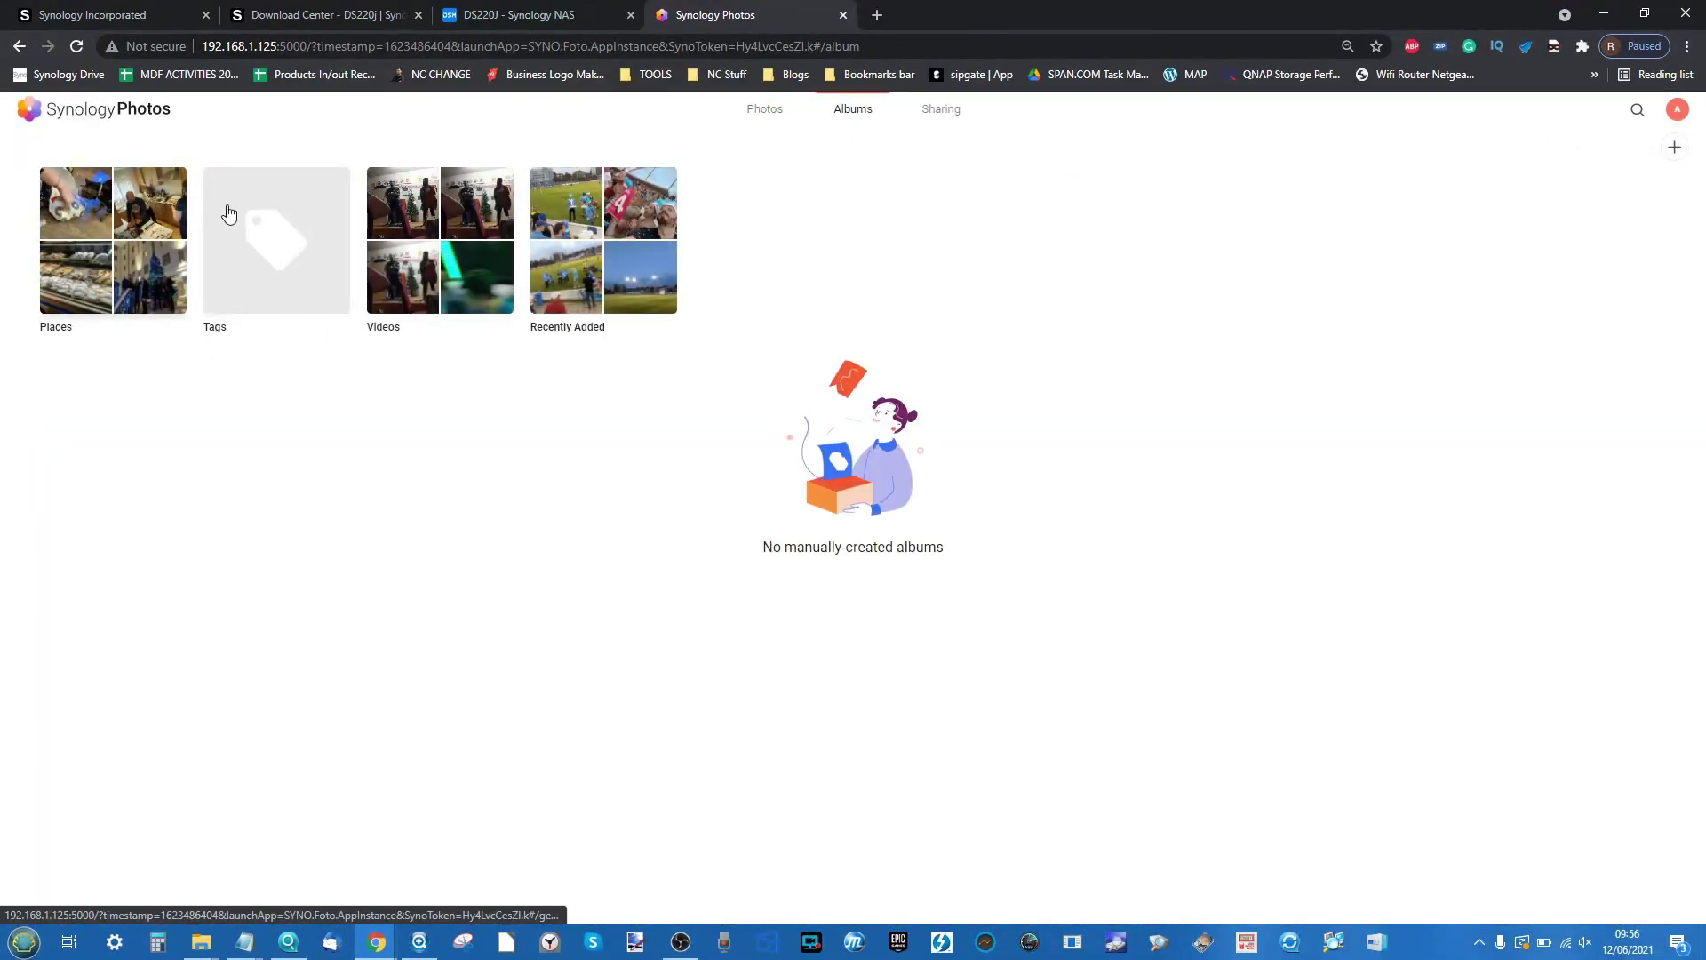
Open the Places album and the empty Tags album, then go back to the Photos timeline
left_click(183, 183)
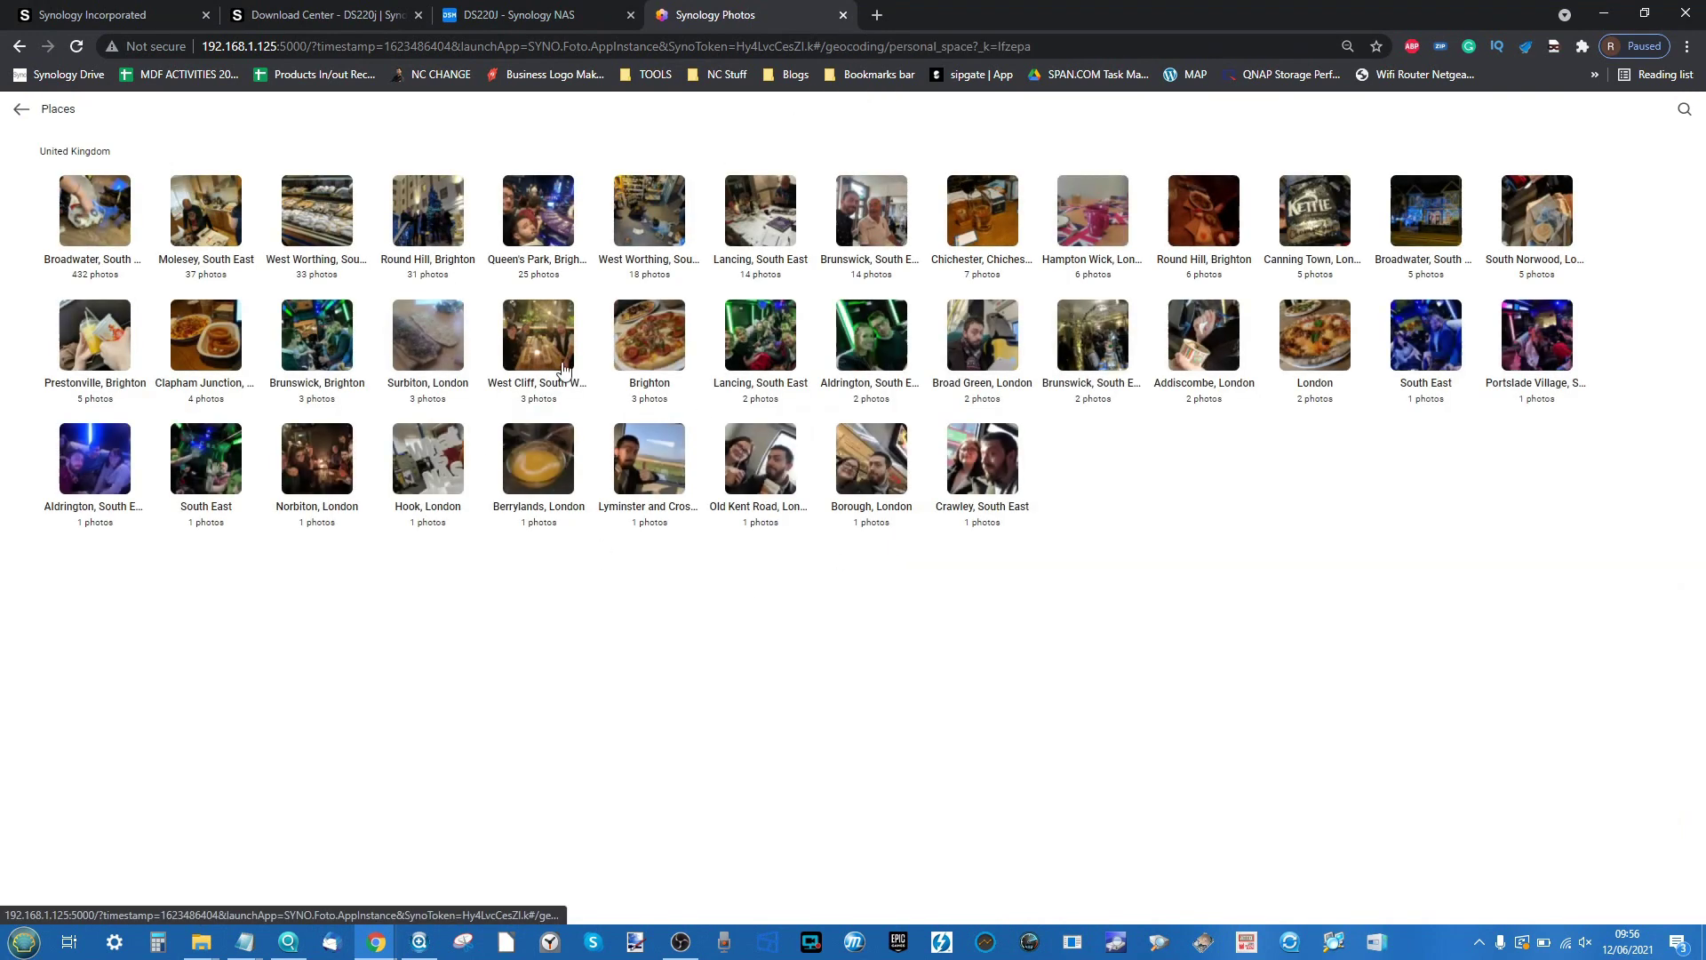
left_click(18, 112)
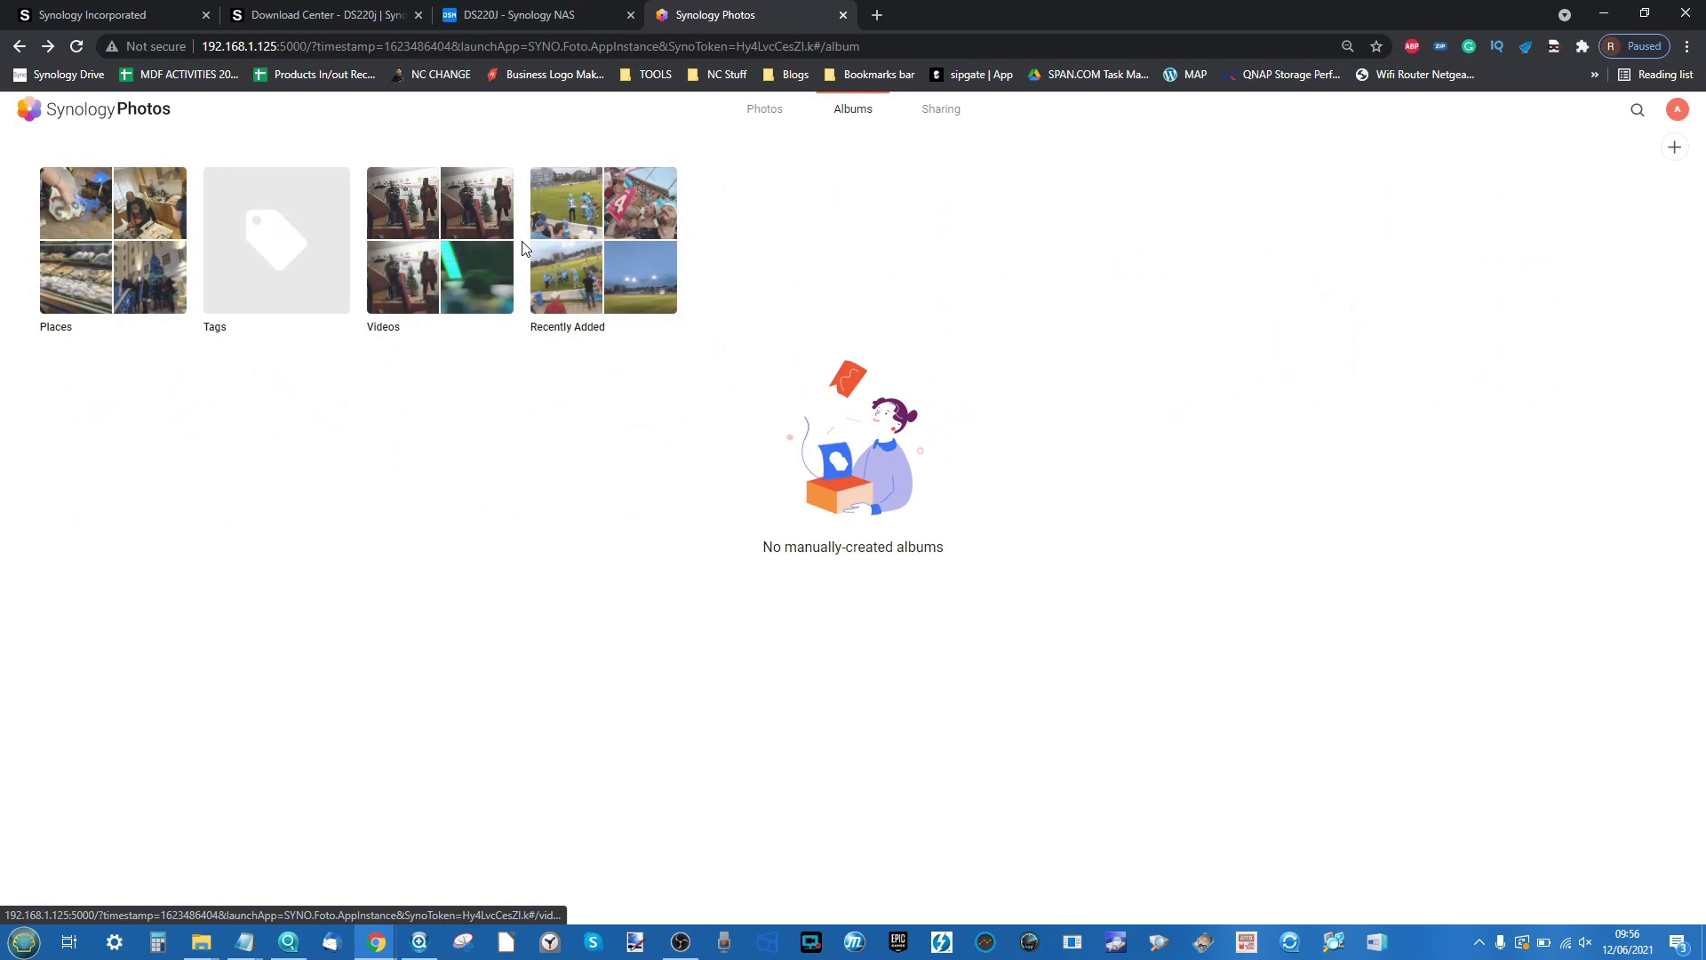
left_click(257, 230)
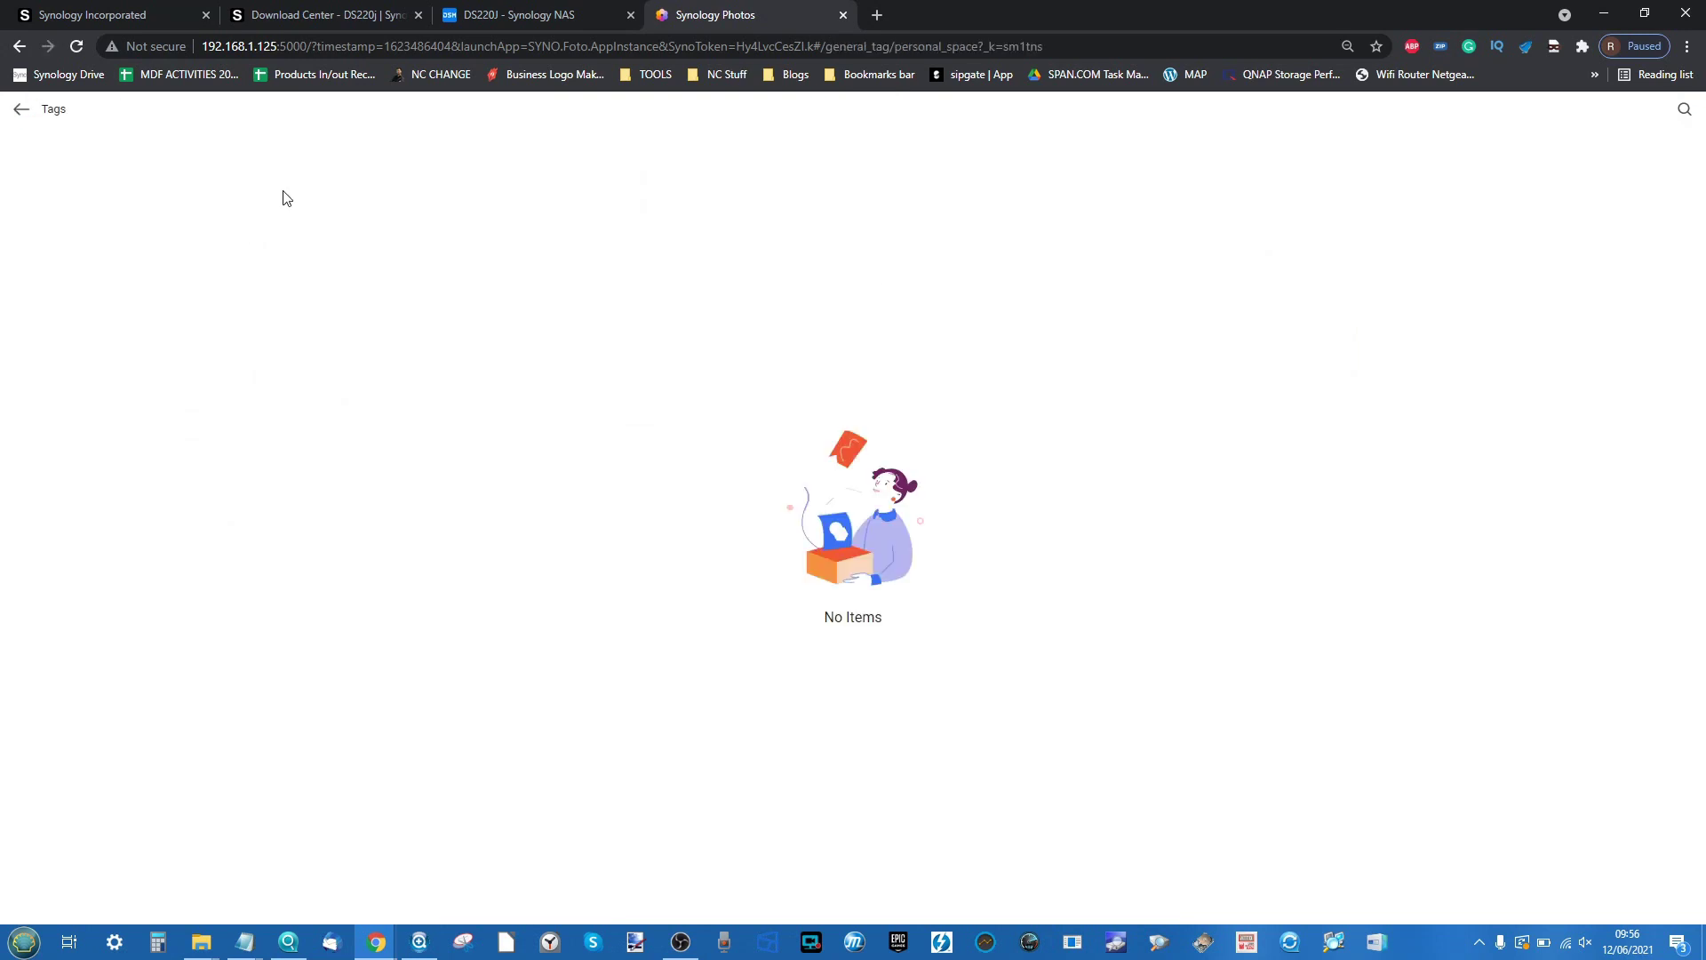
left_click(21, 112)
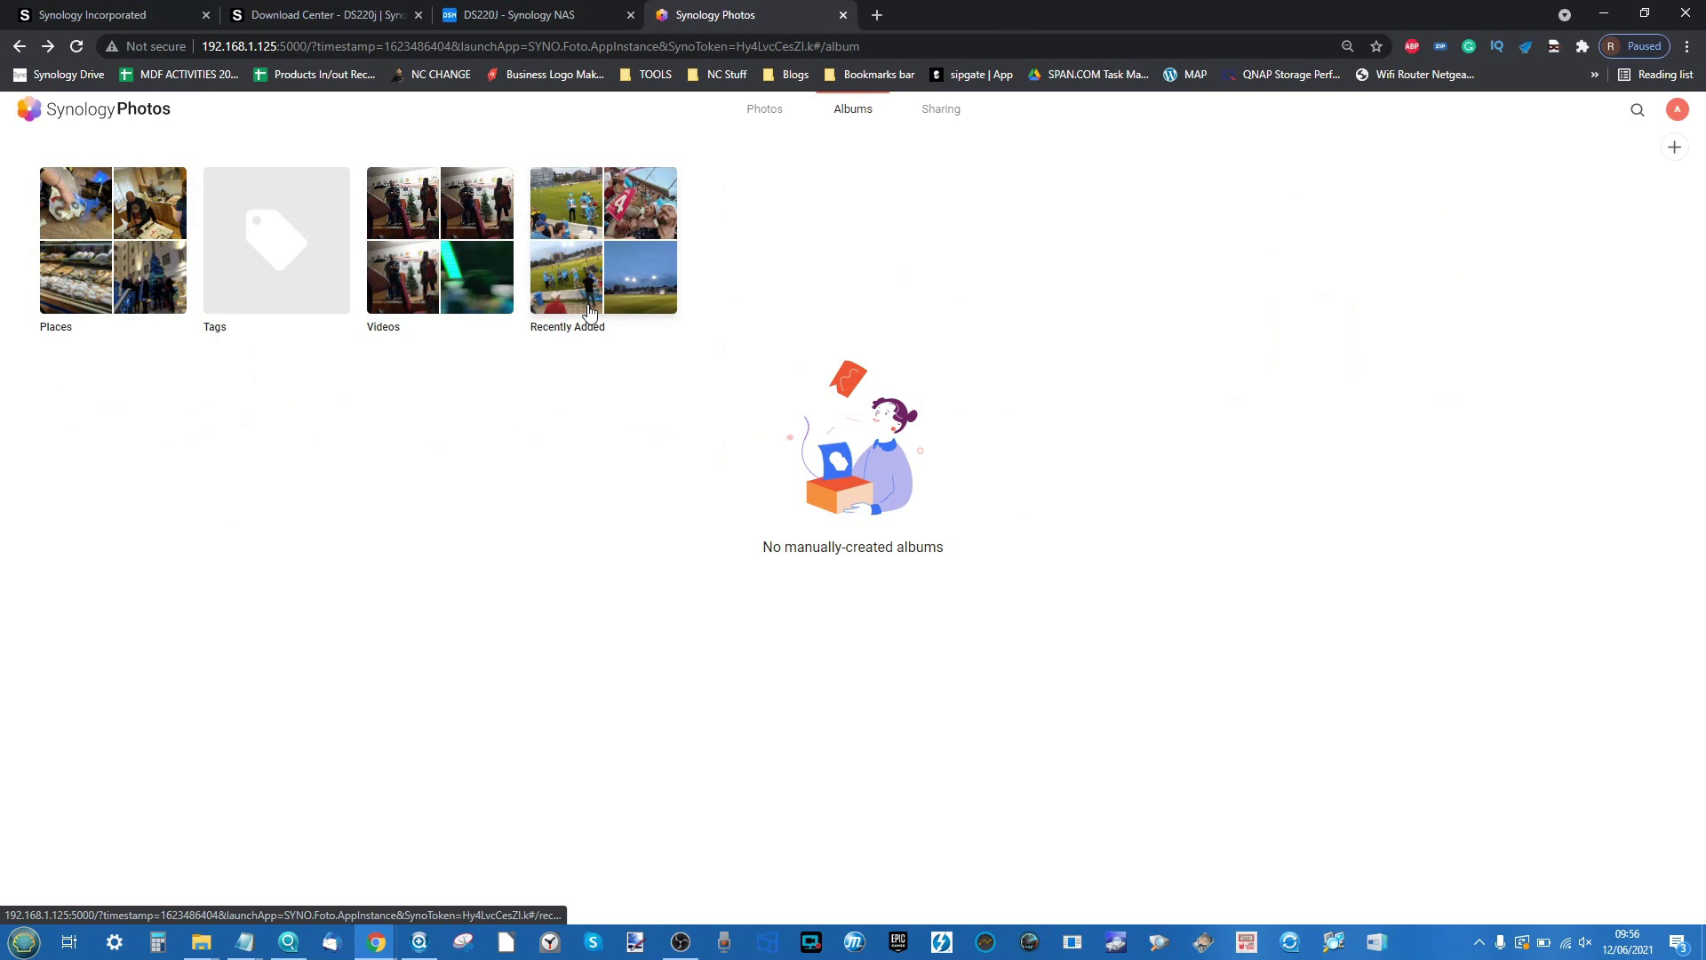
left_click(763, 111)
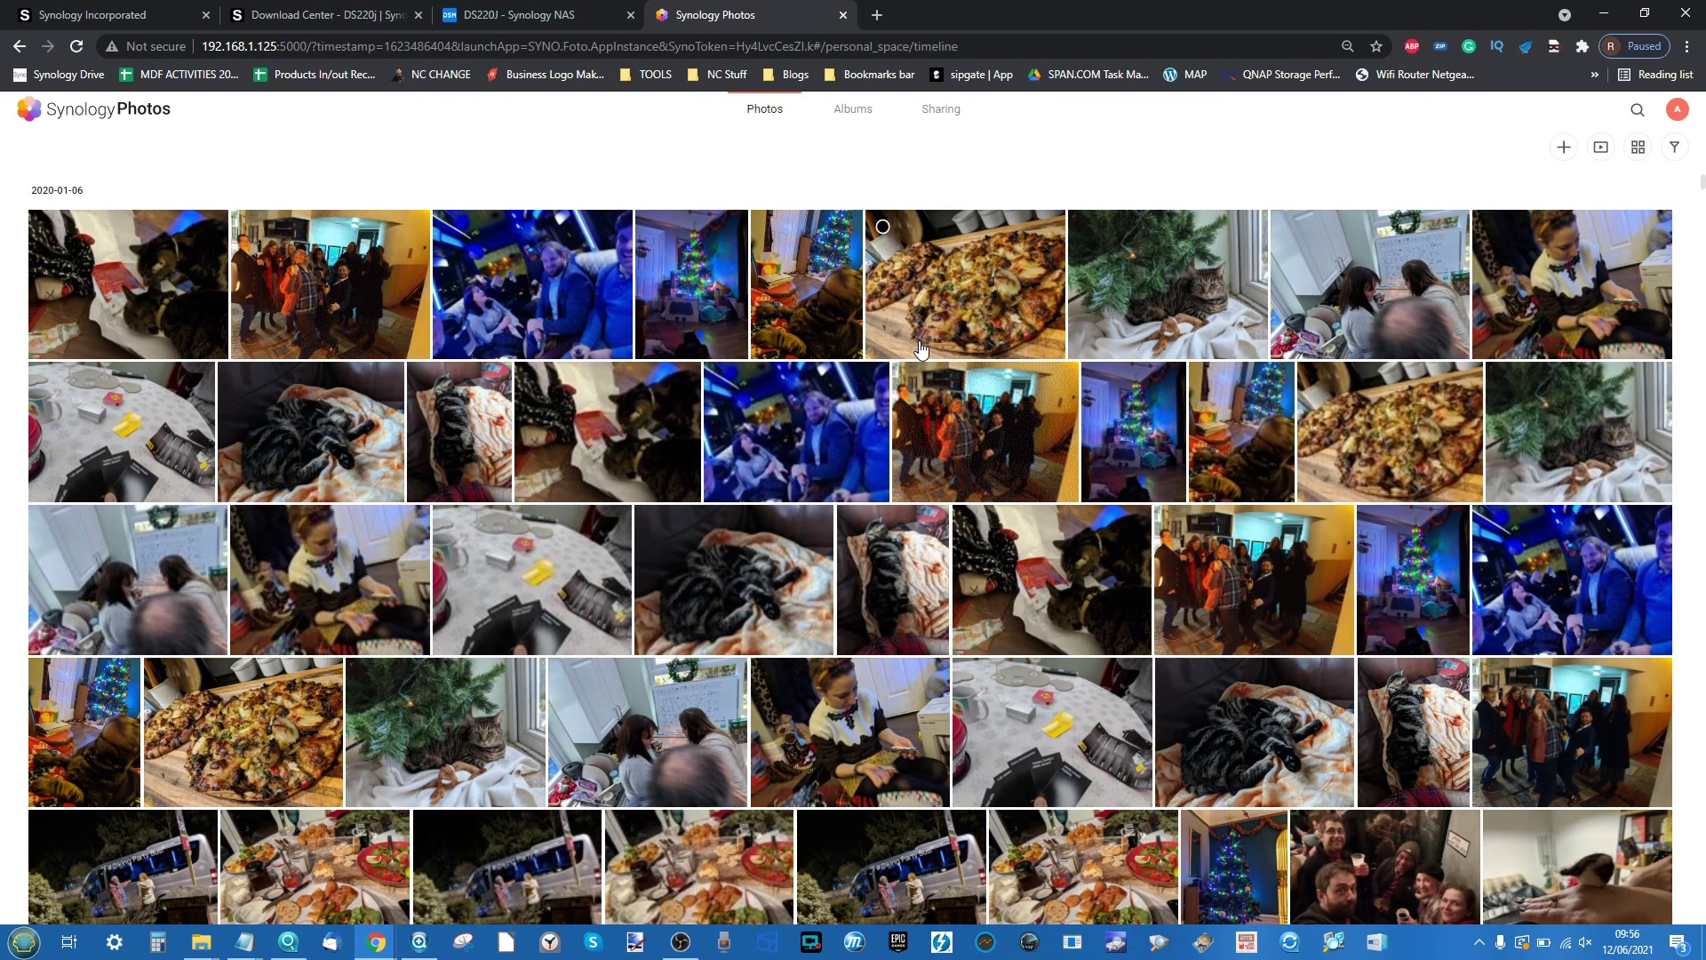
scroll(584, 663, "down", 2)
scroll(584, 664, "down", 2)
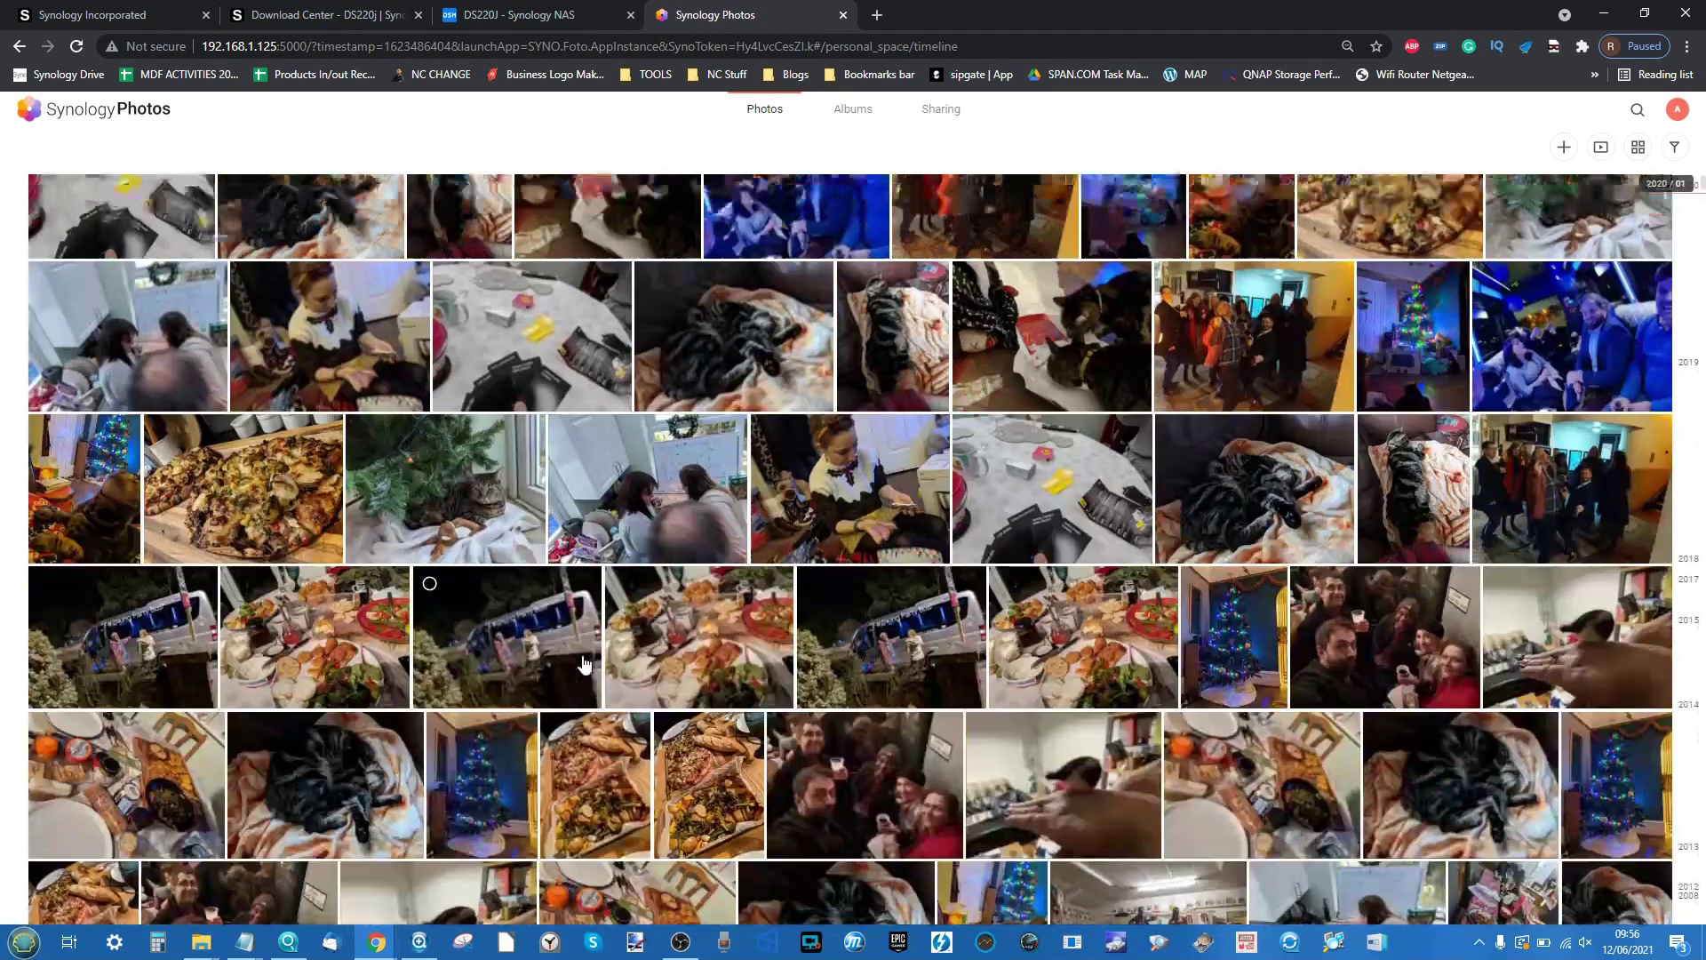
scroll(584, 664, "down", 3)
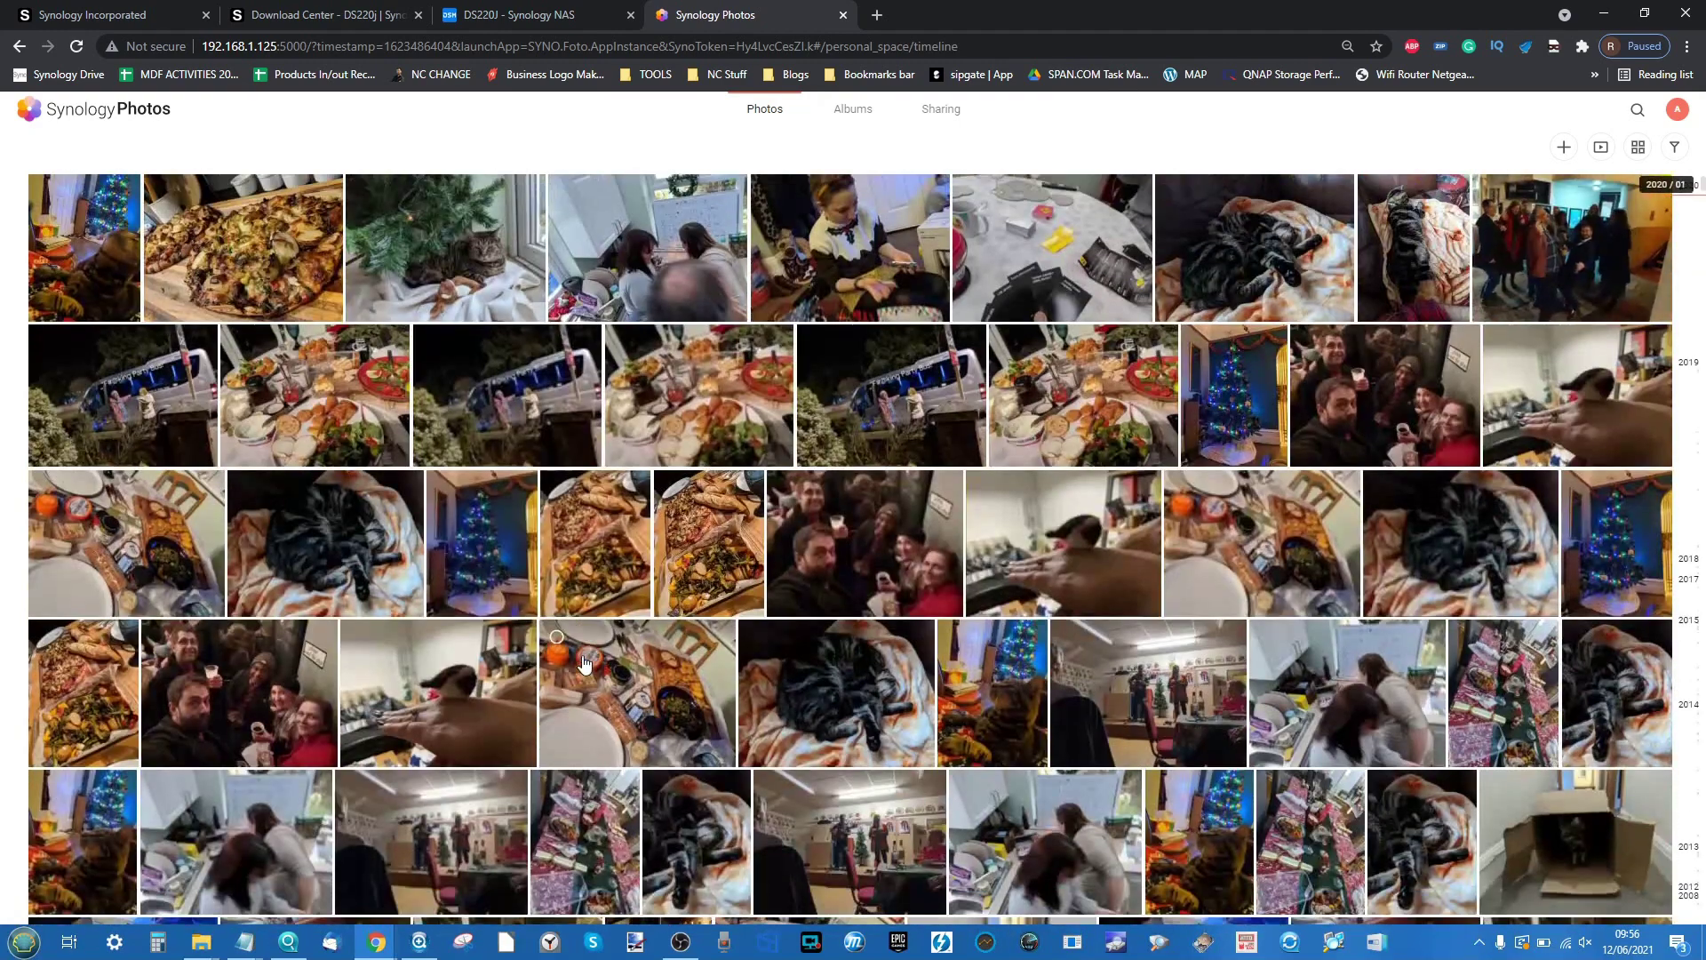
scroll(775, 469, "down", 5)
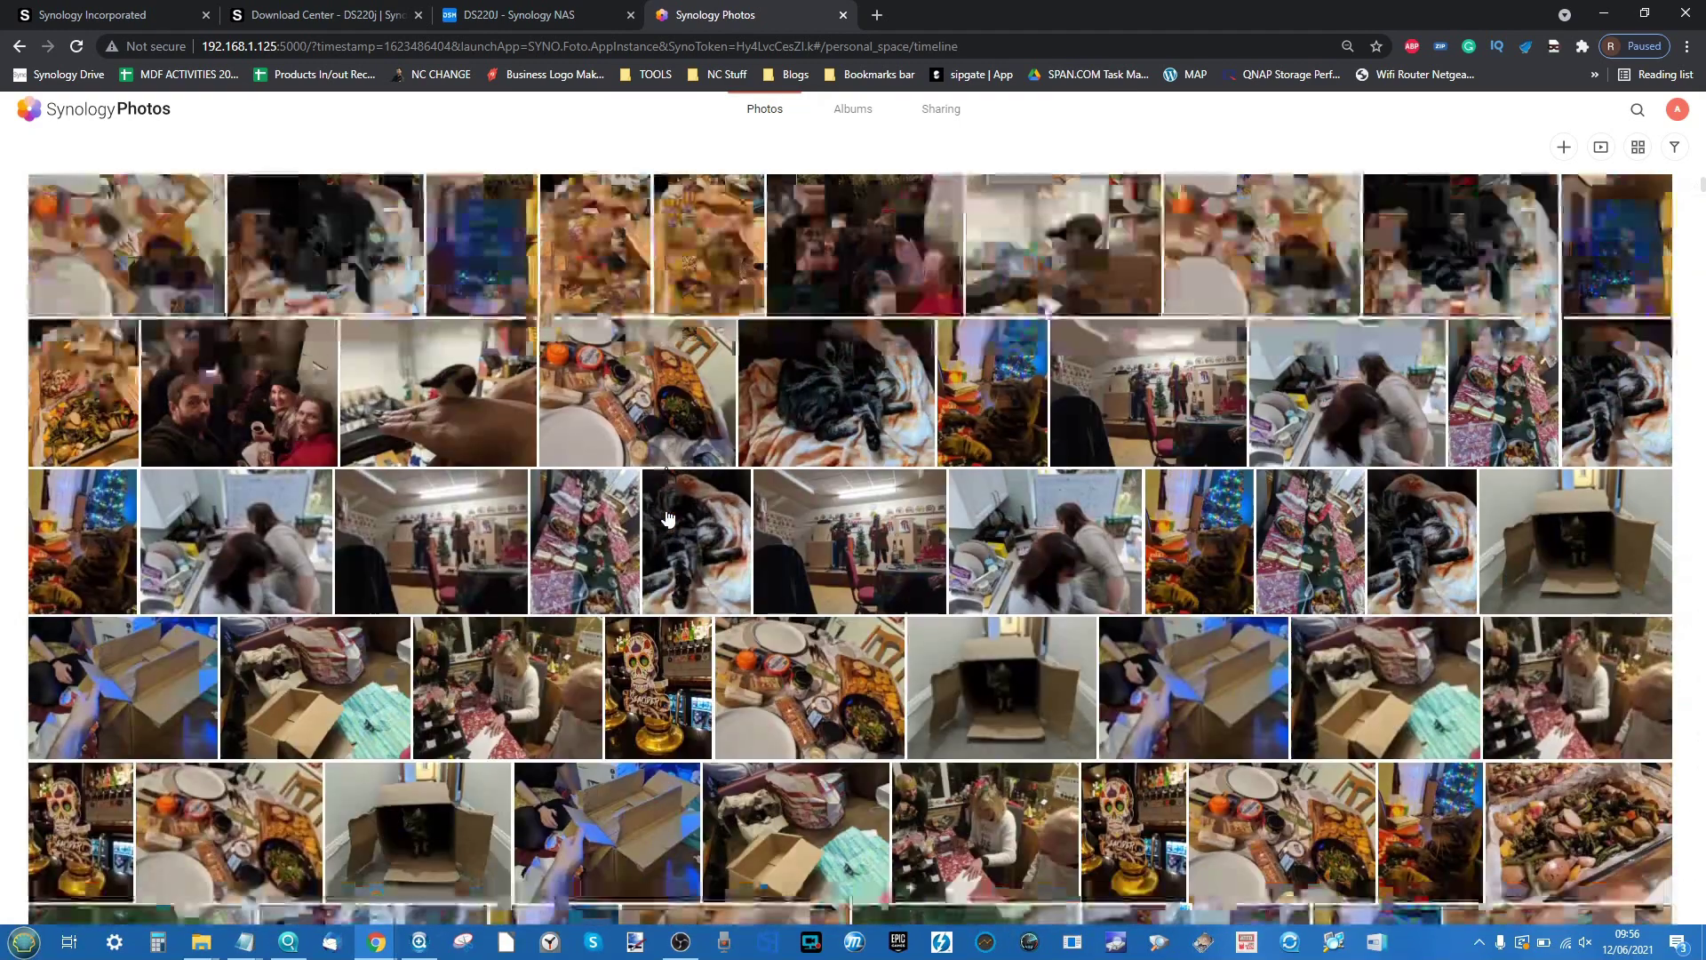
scroll(669, 517, "up", 4)
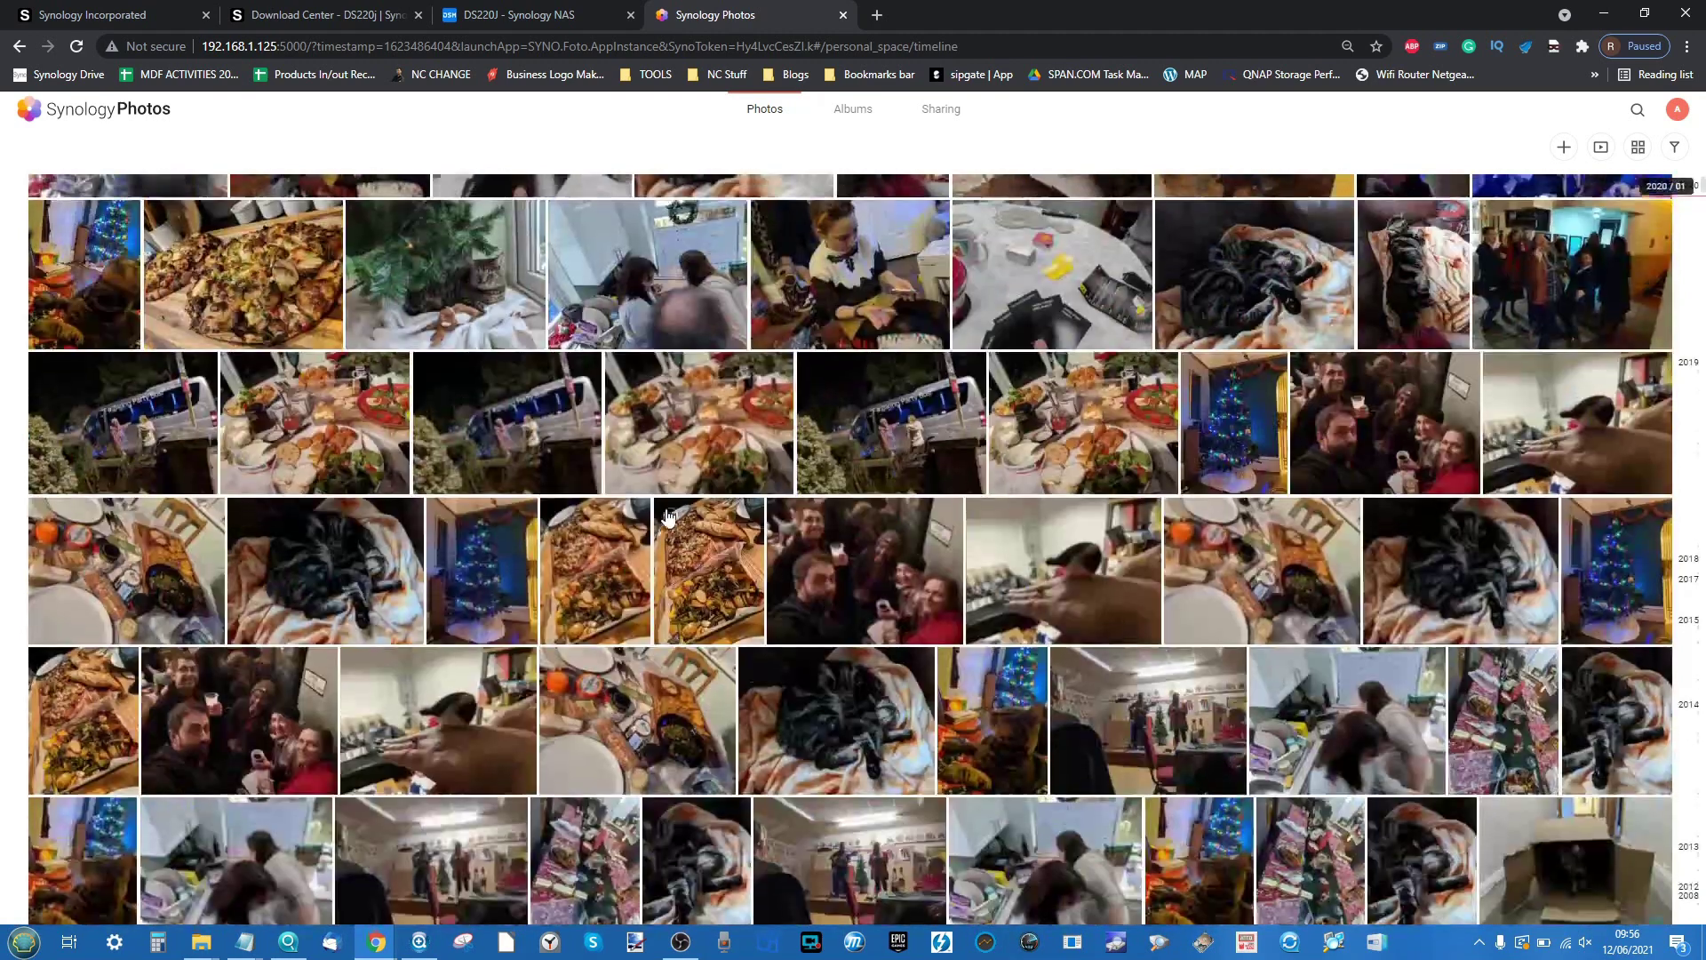
left_click(908, 418)
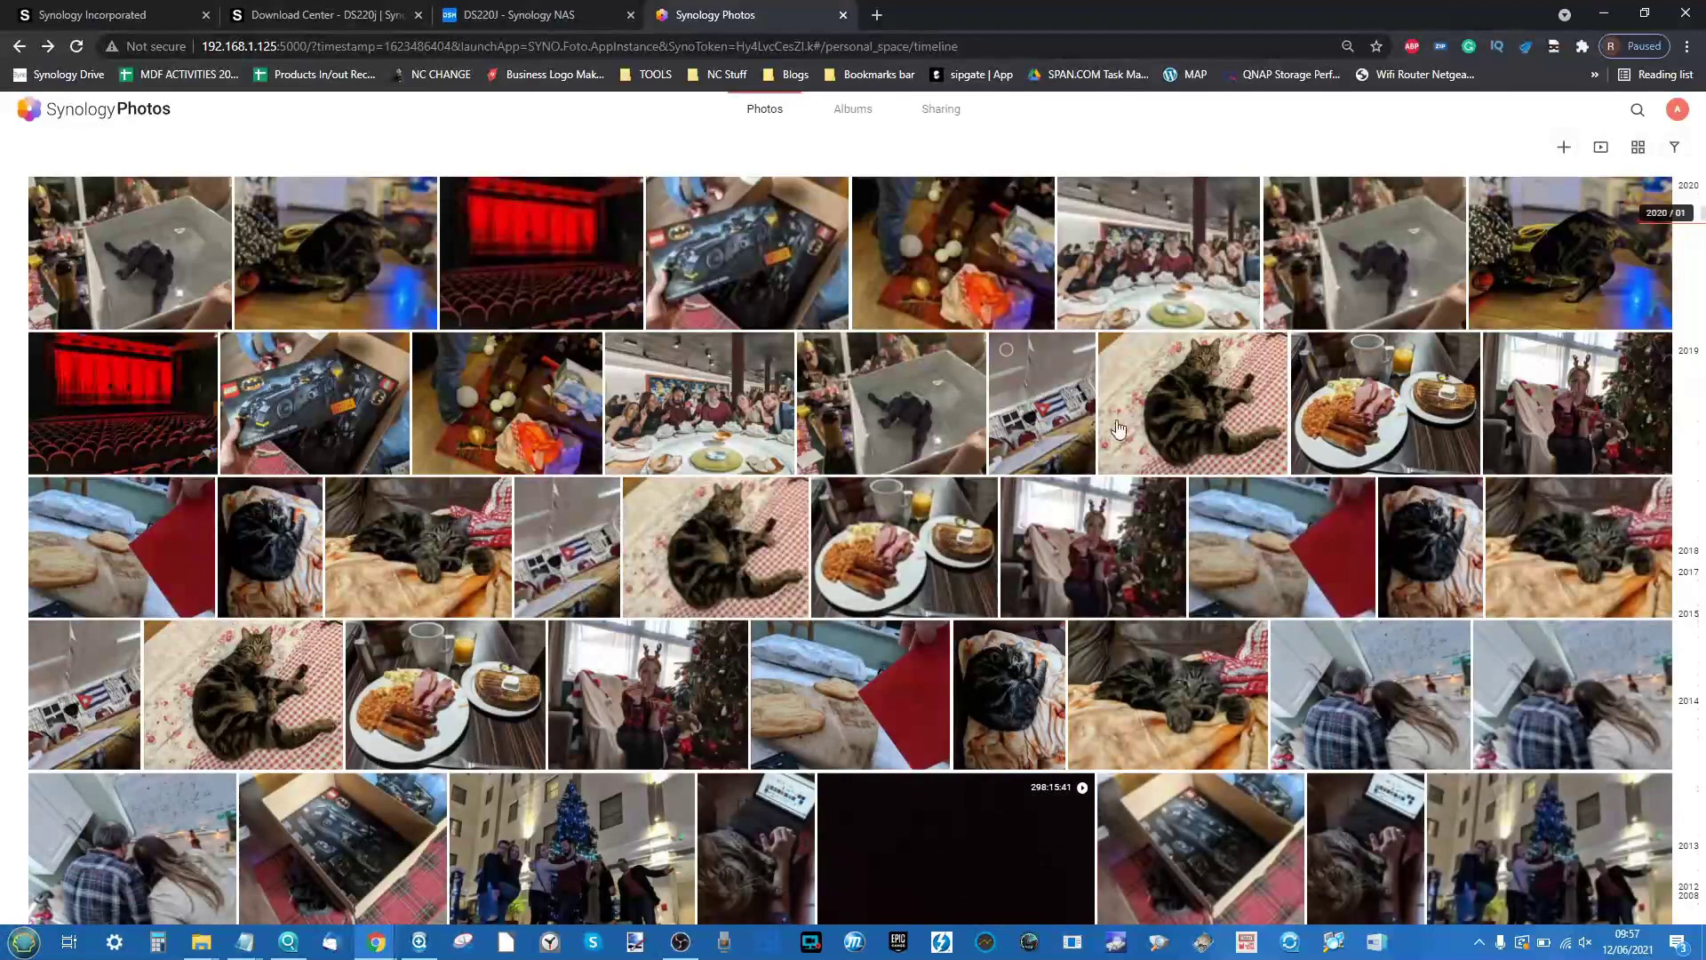
Open the first cat photo, look at its information details, then return to the timeline
left_click(1518, 213)
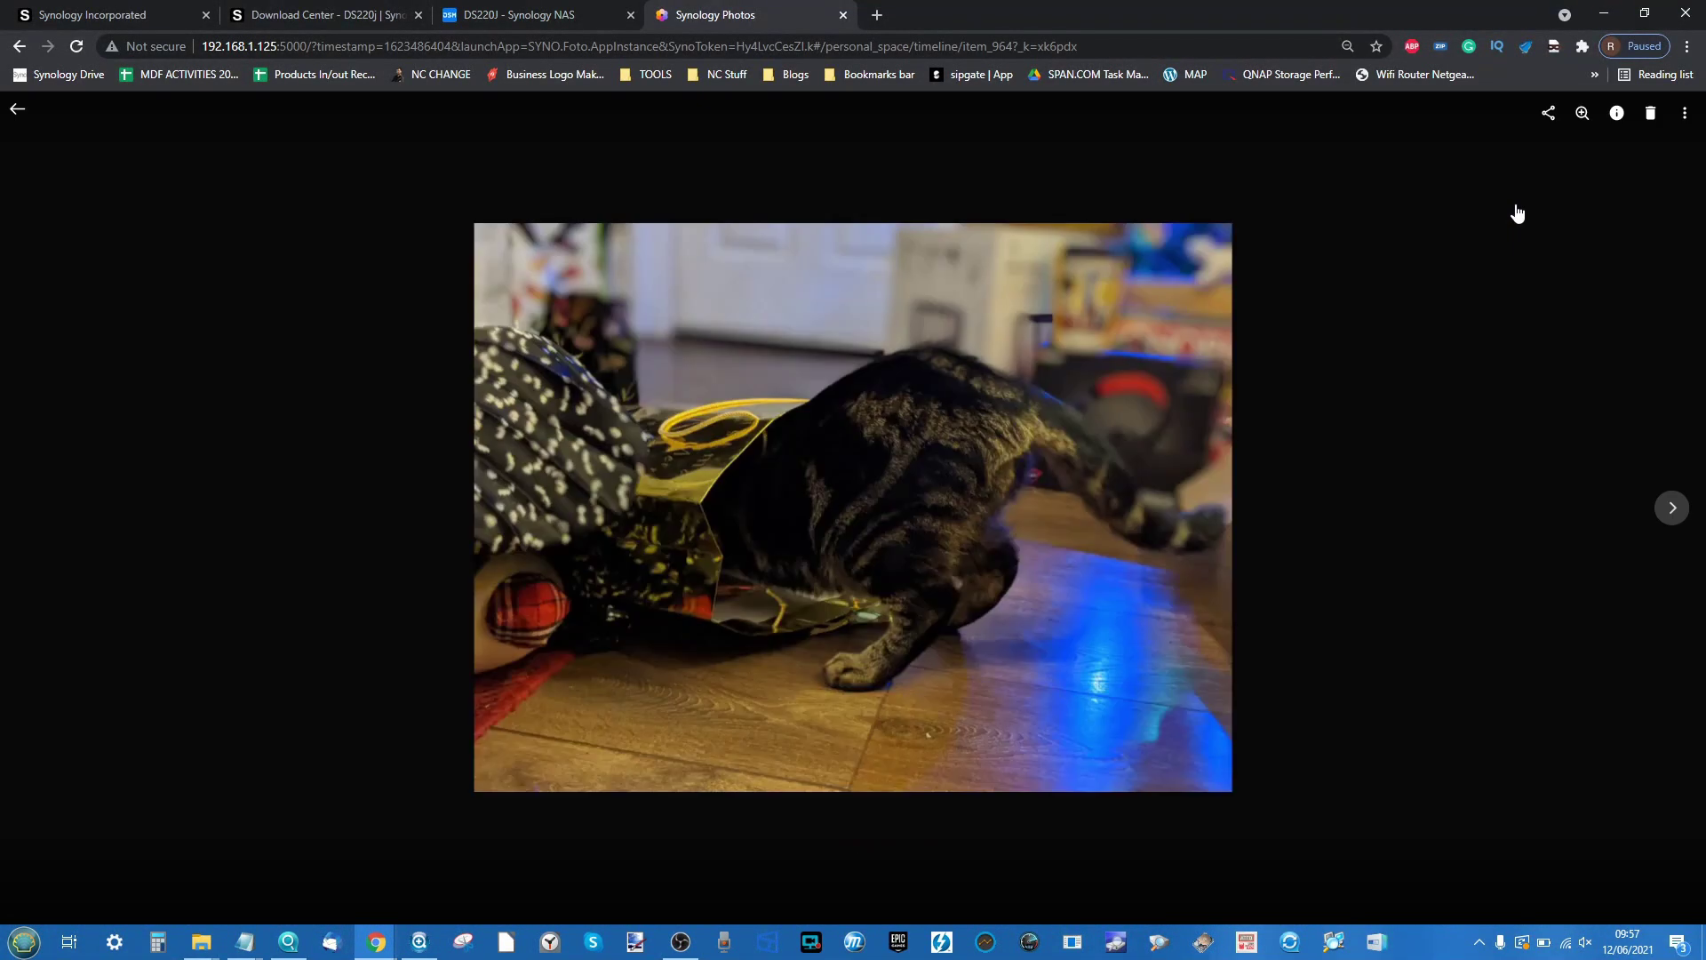
left_click(1618, 114)
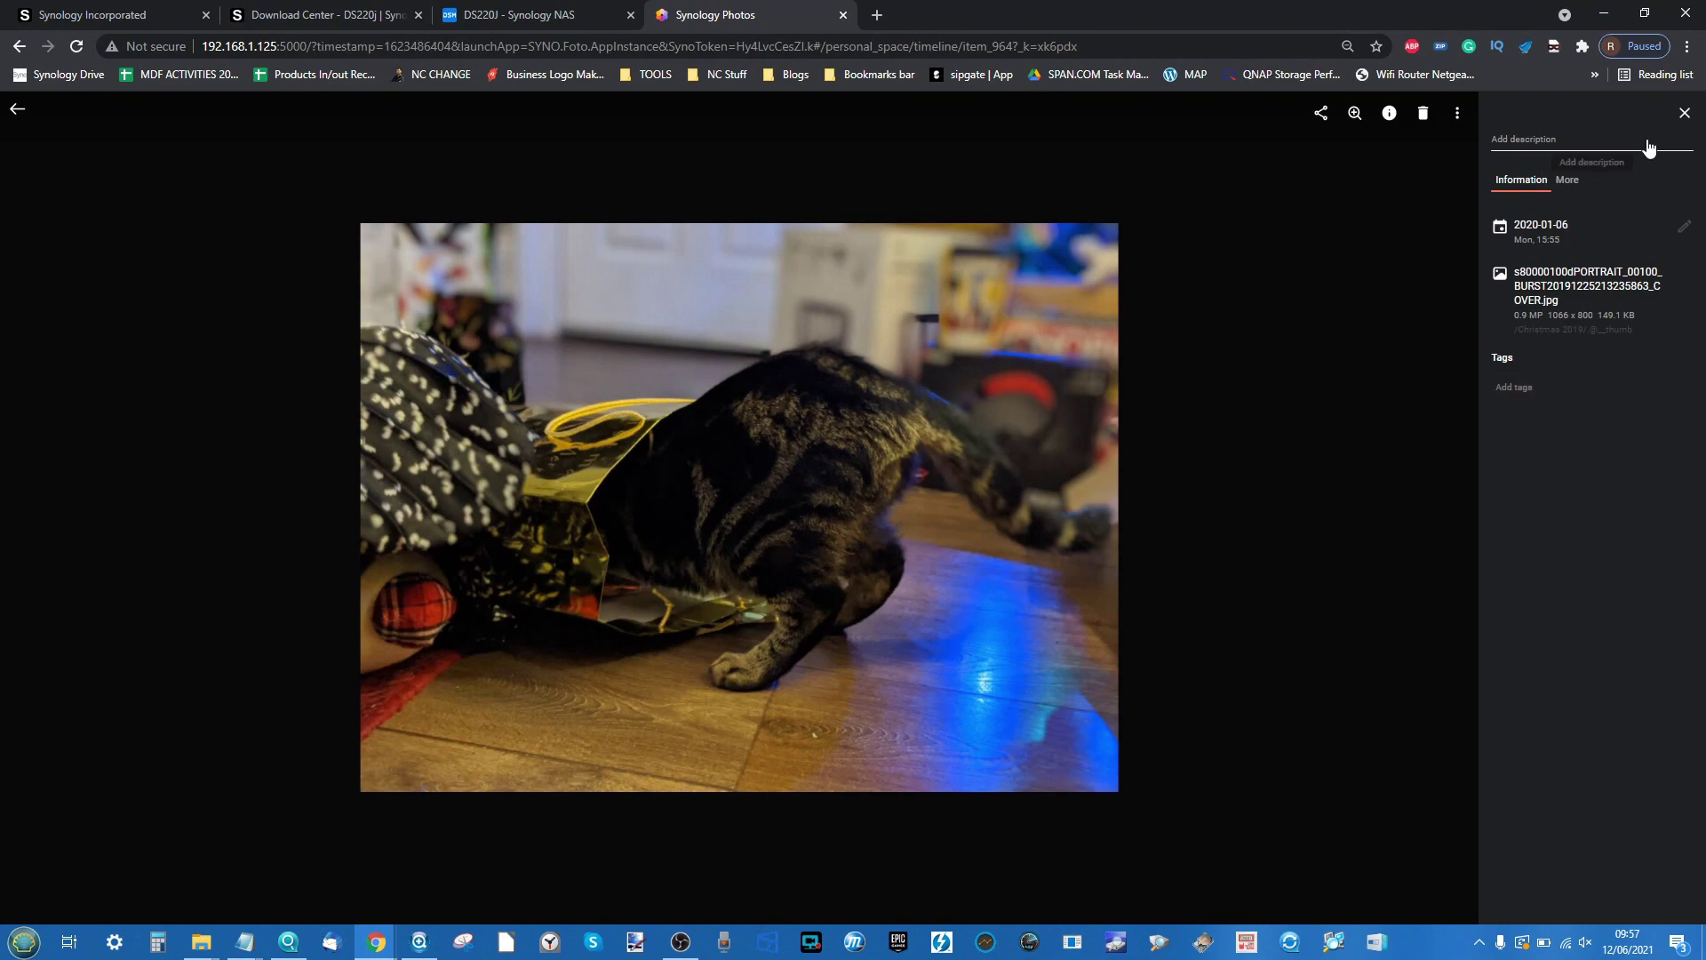
left_click(1684, 113)
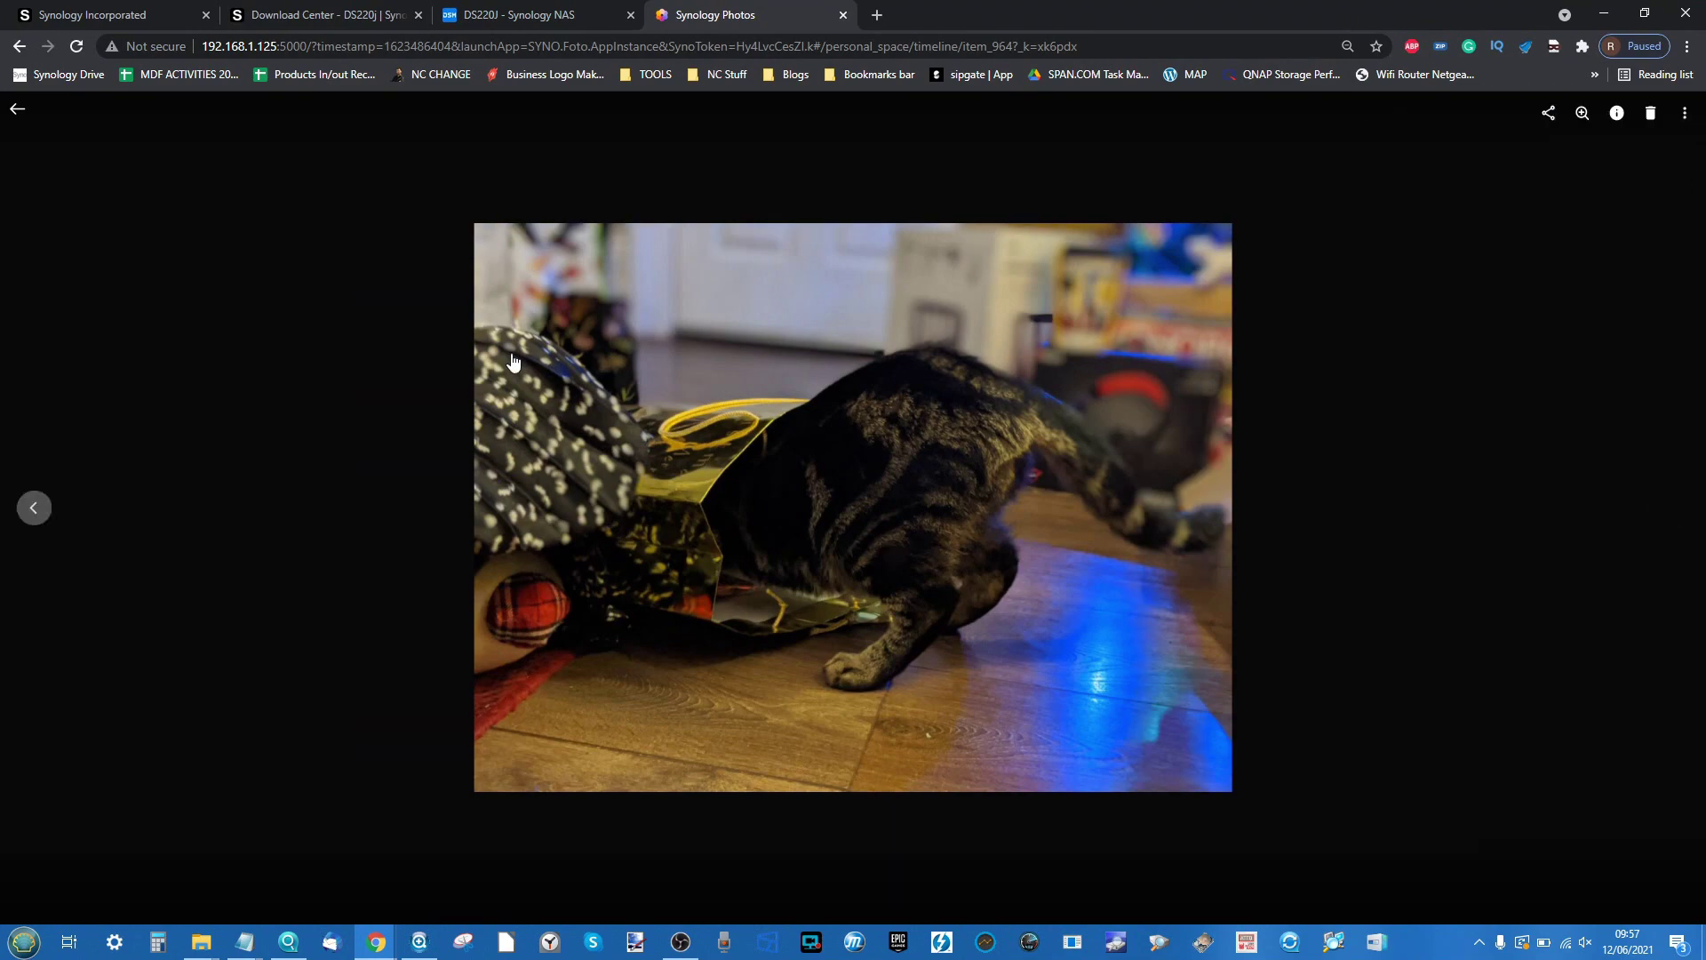
left_click(18, 109)
Further down the timeline, check the date, file name and tags of the cat-by-the-Christmas-tree photo
scroll(645, 640, "down", 3)
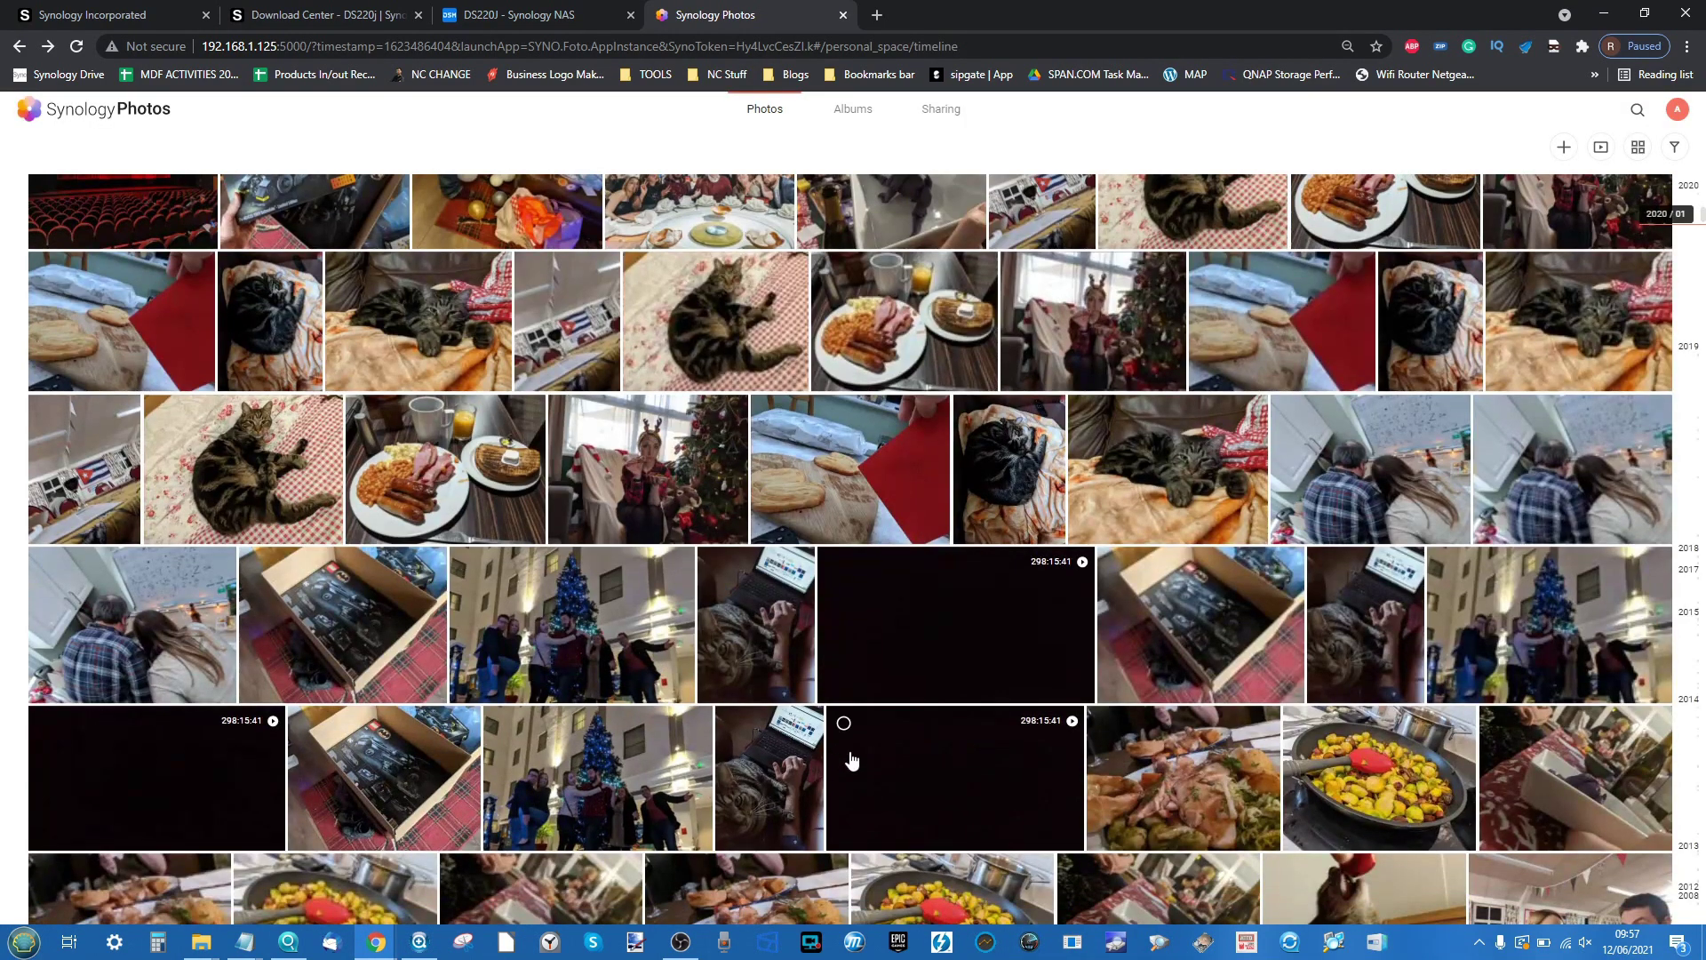
scroll(850, 758, "down", 5)
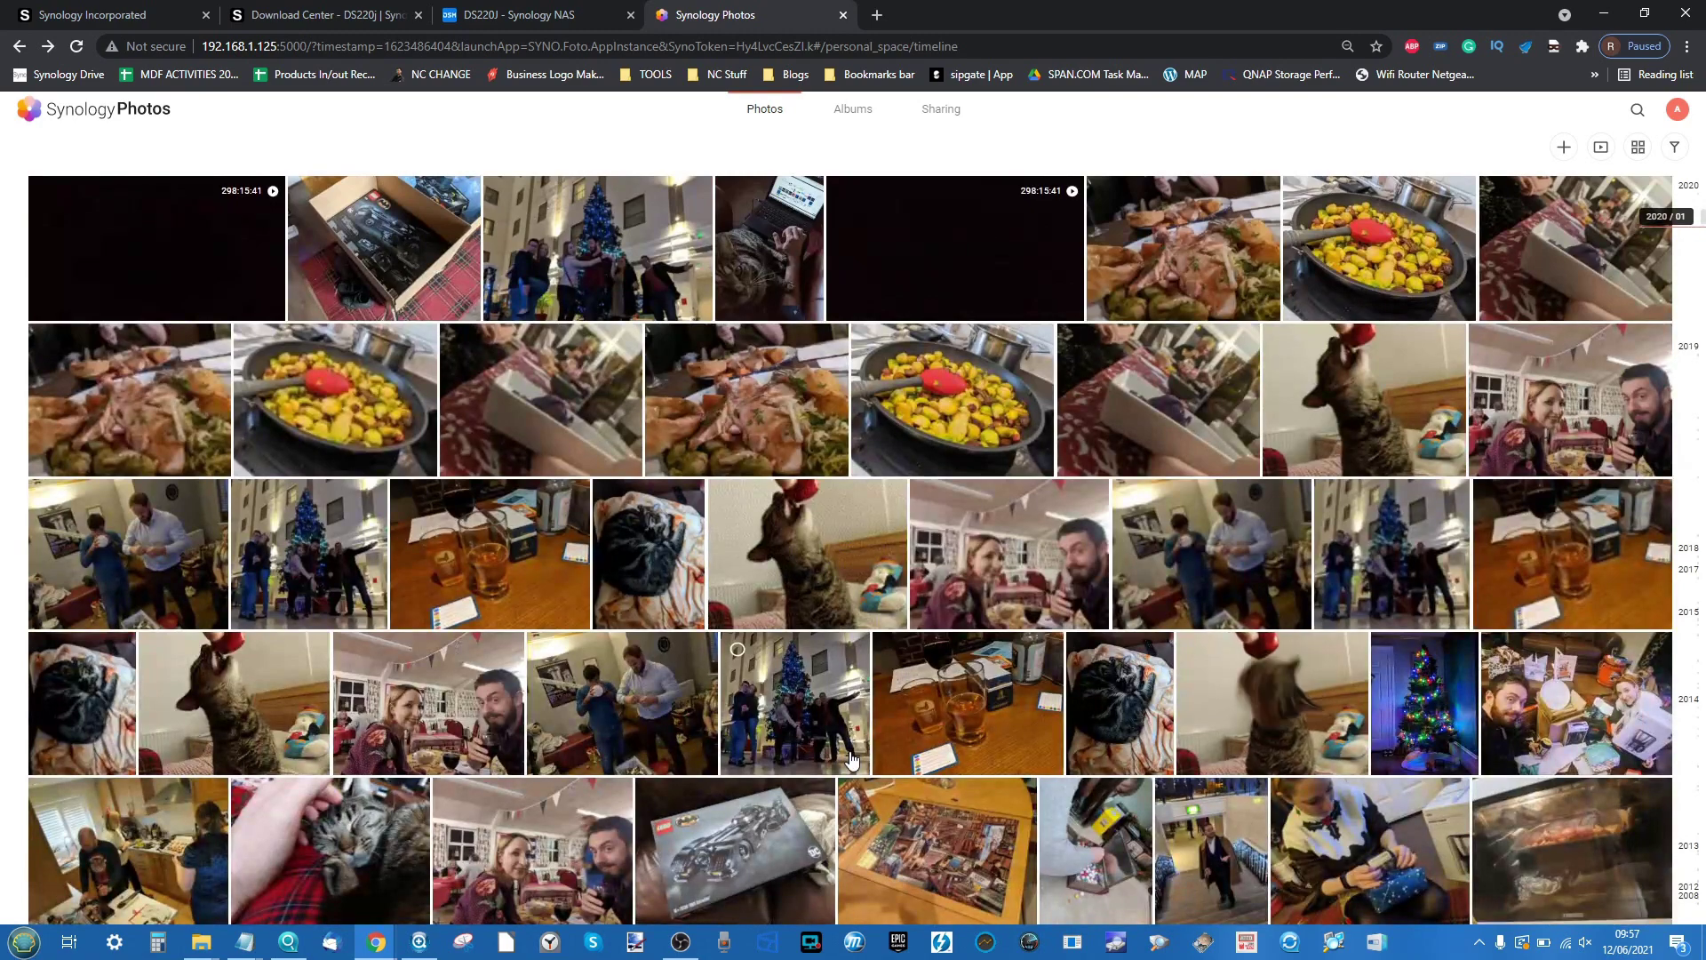
scroll(849, 758, "down", 2)
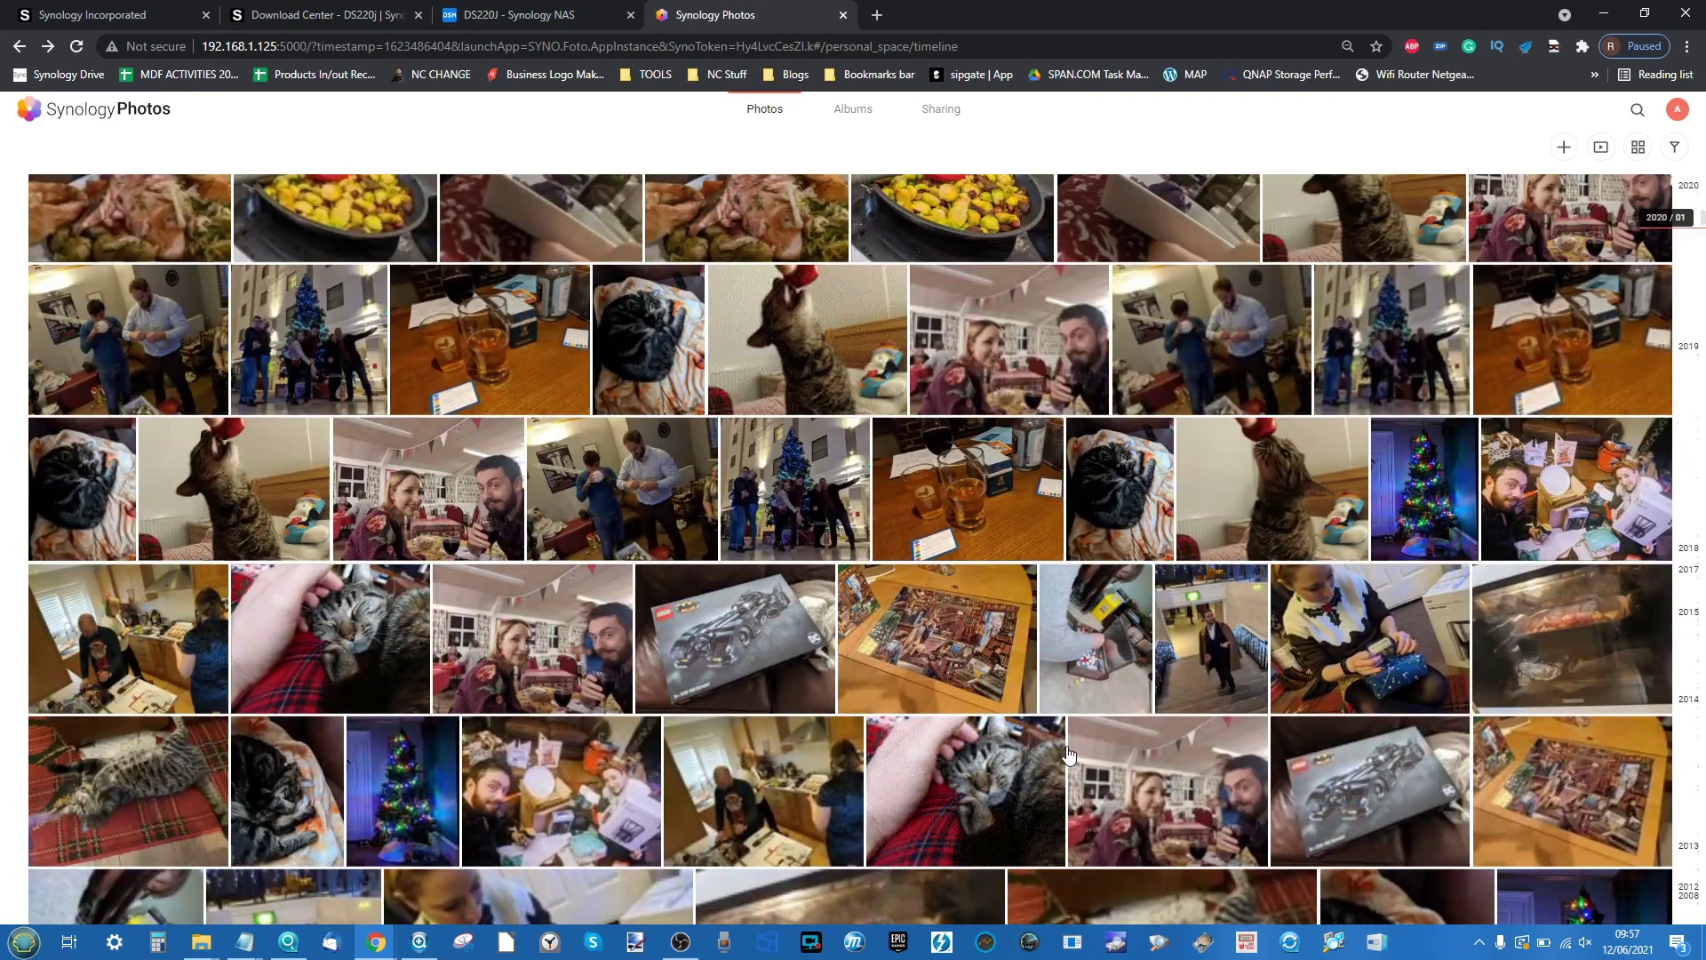
scroll(1069, 757, "down", 4)
scroll(1069, 756, "down", 15)
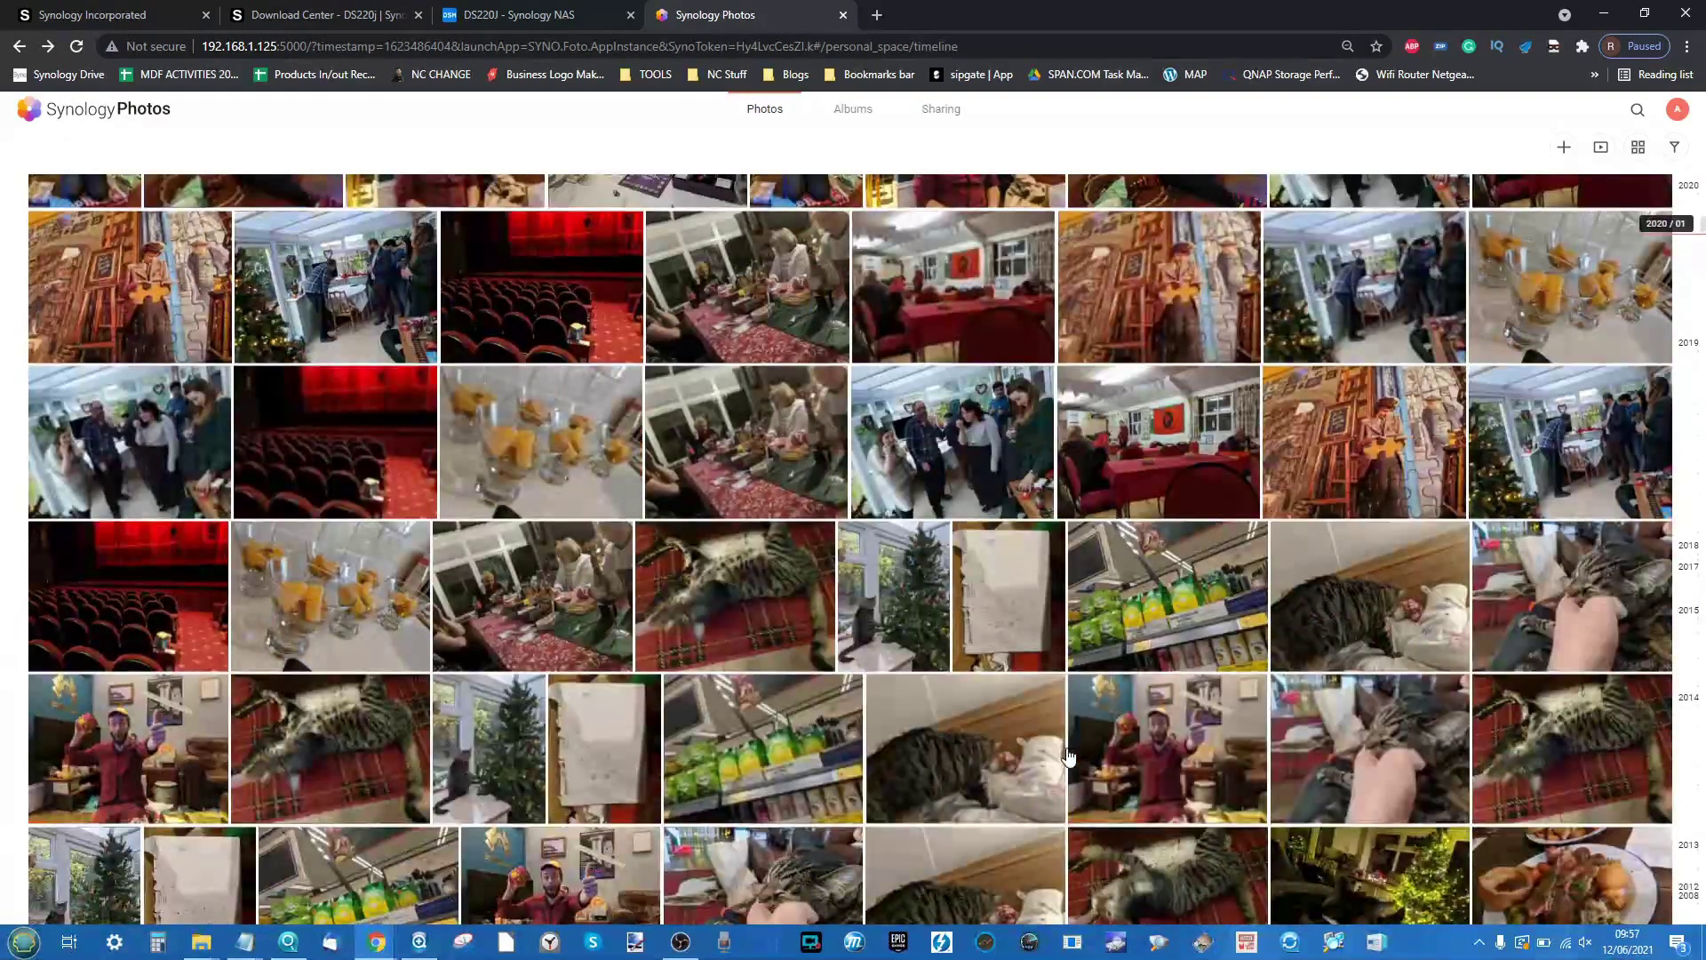
scroll(1069, 756, "down", 3)
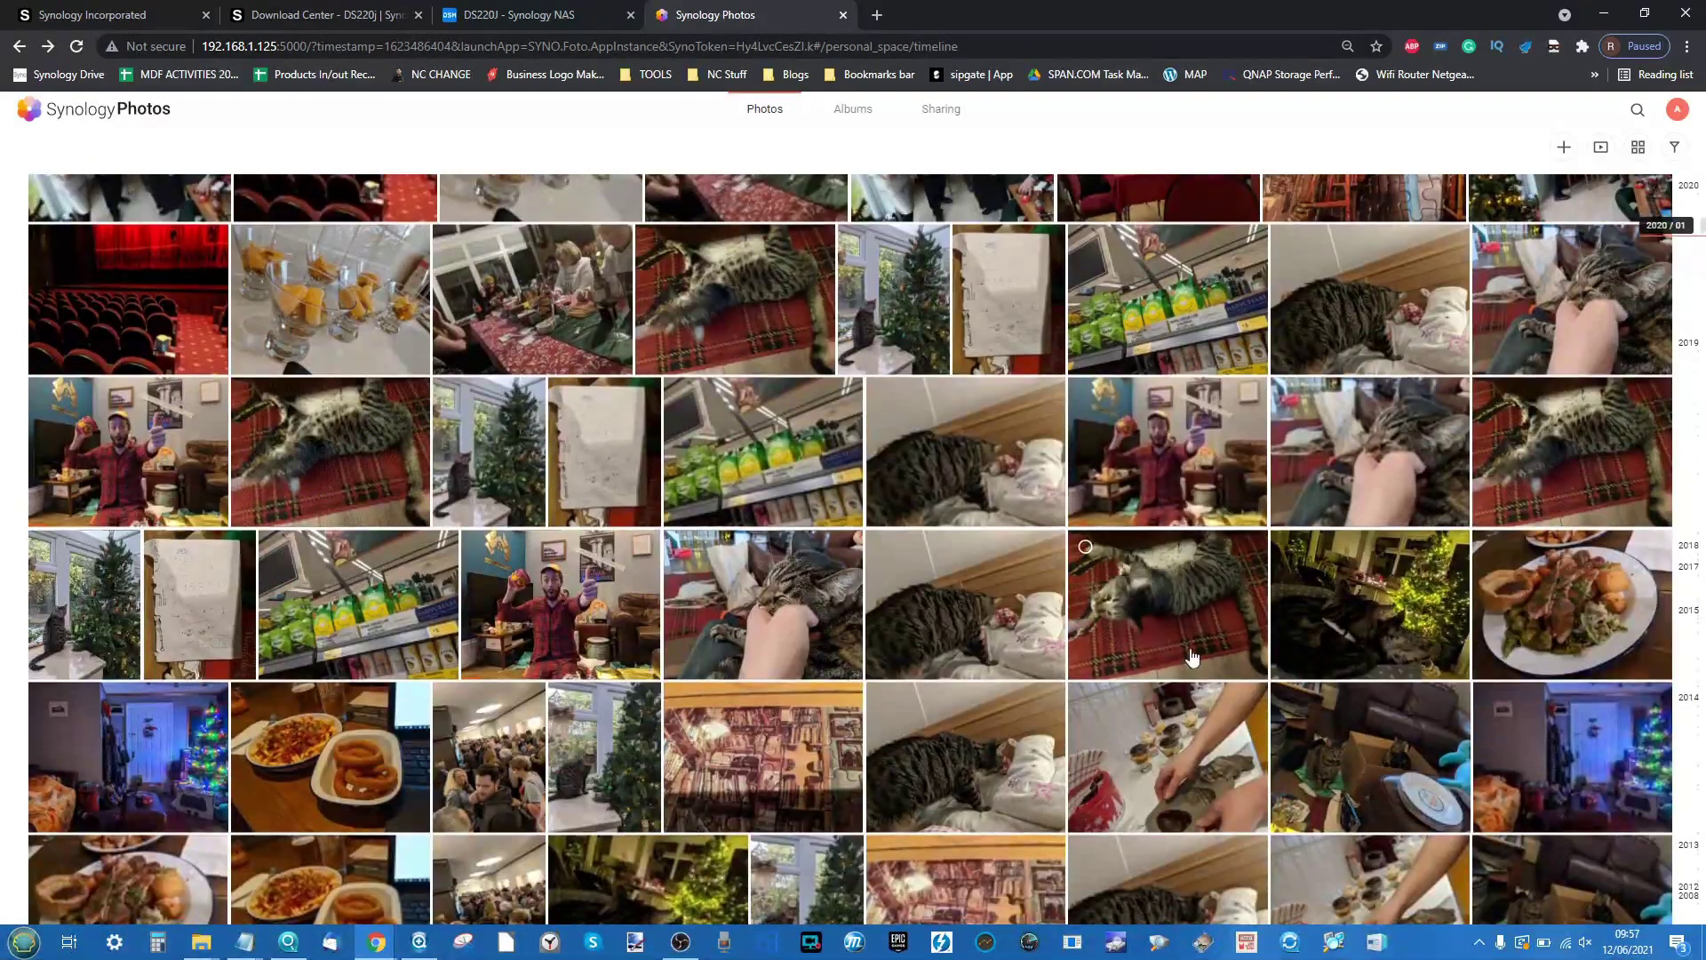
scroll(1164, 612, "down", 3)
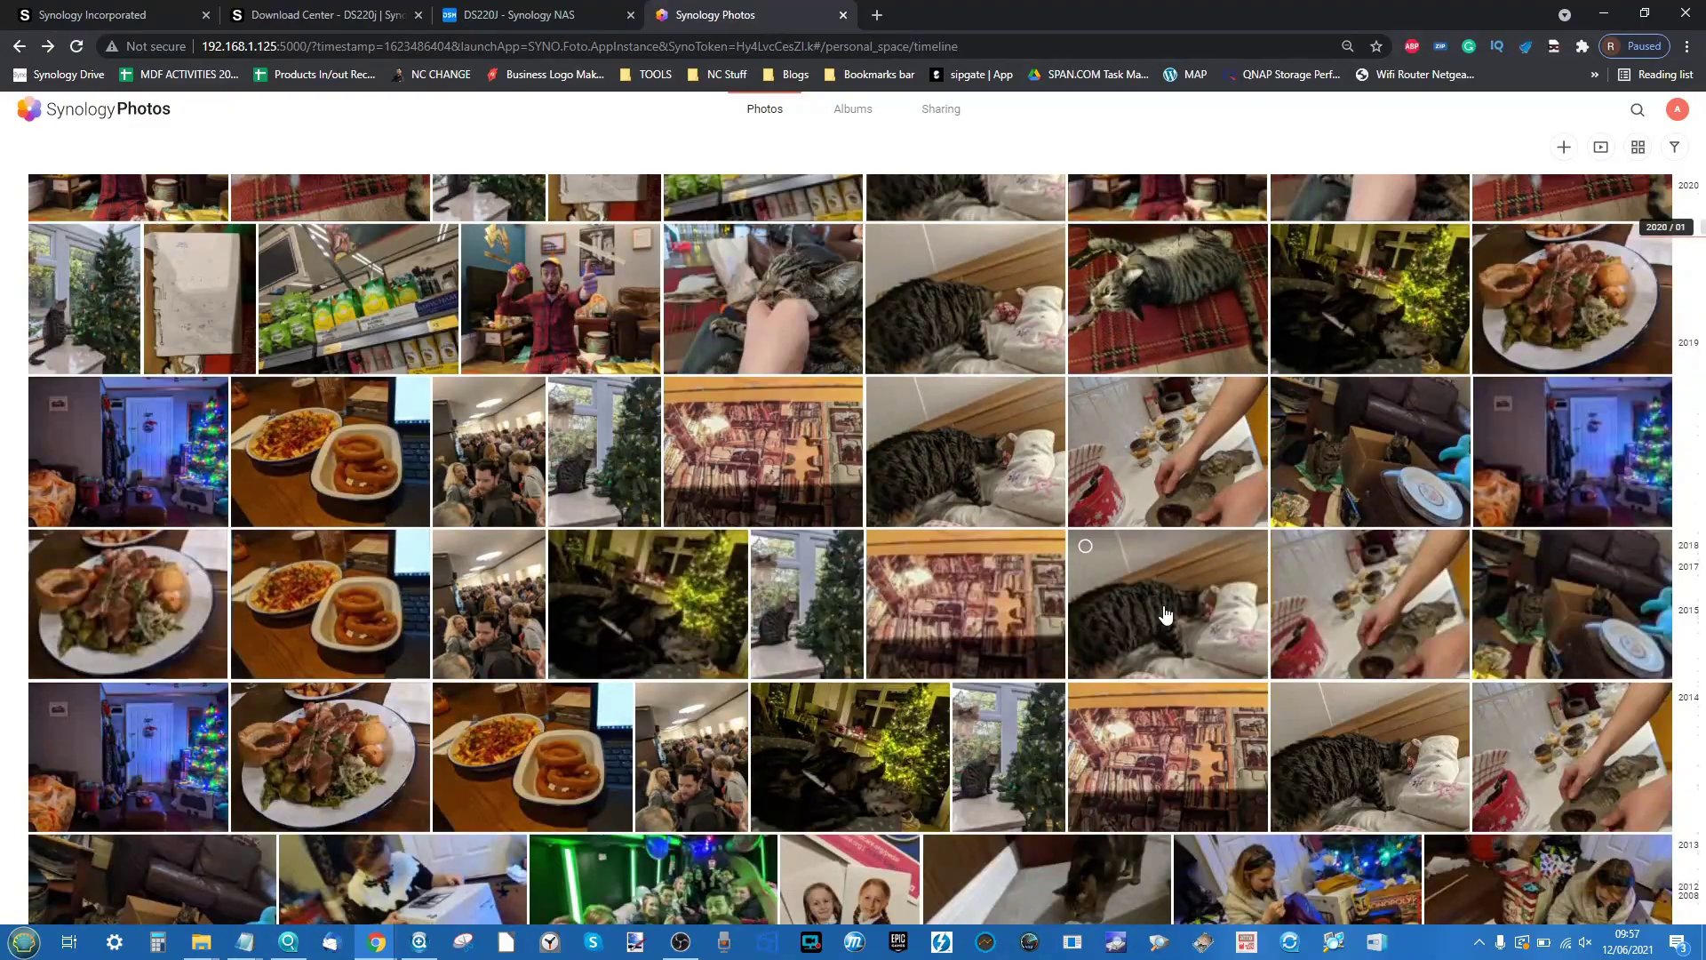
scroll(1165, 611, "down", 3)
scroll(1073, 570, "down", 10)
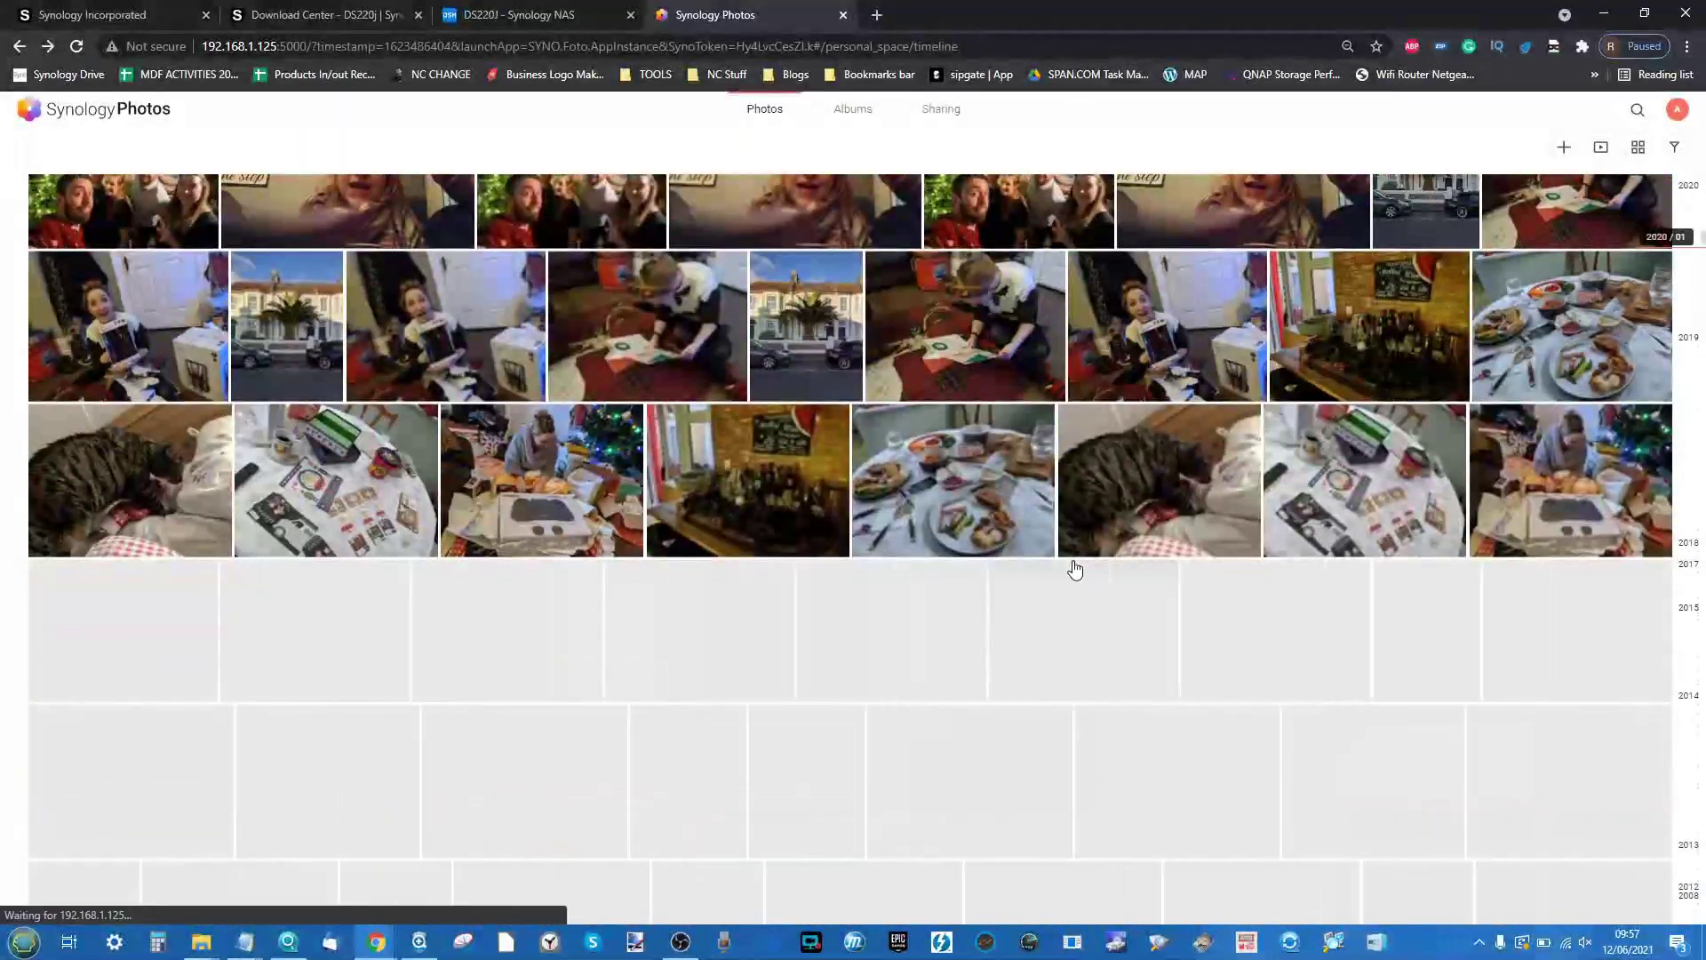
left_click(1075, 574)
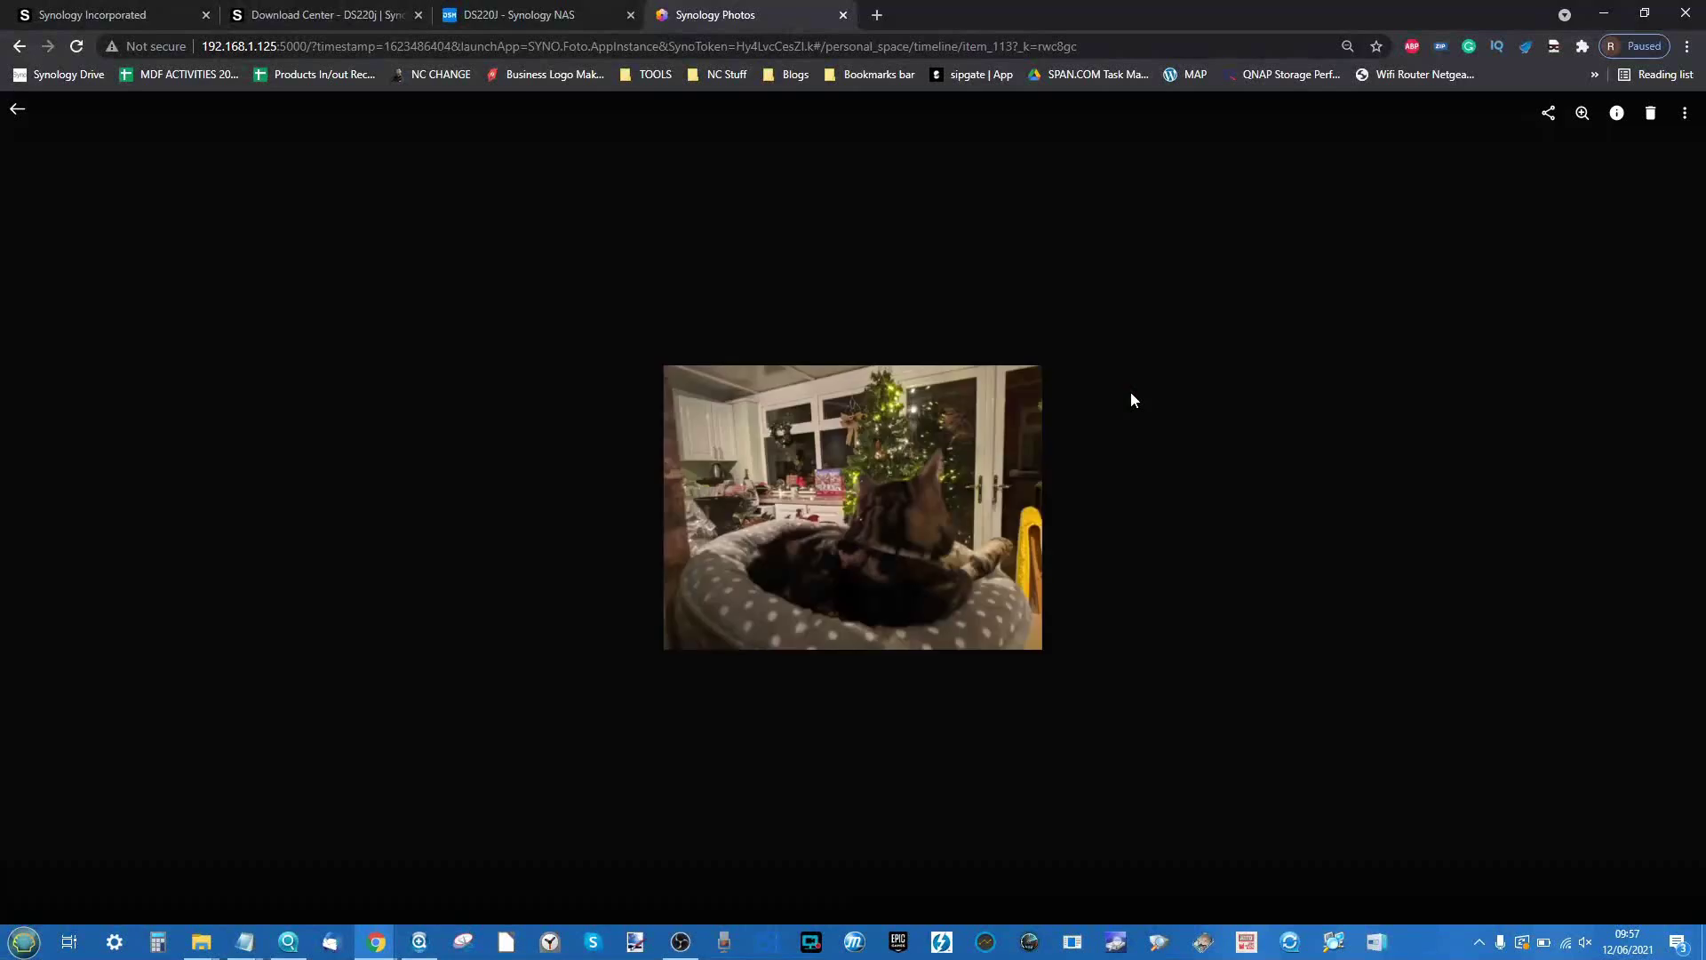
left_click(1614, 115)
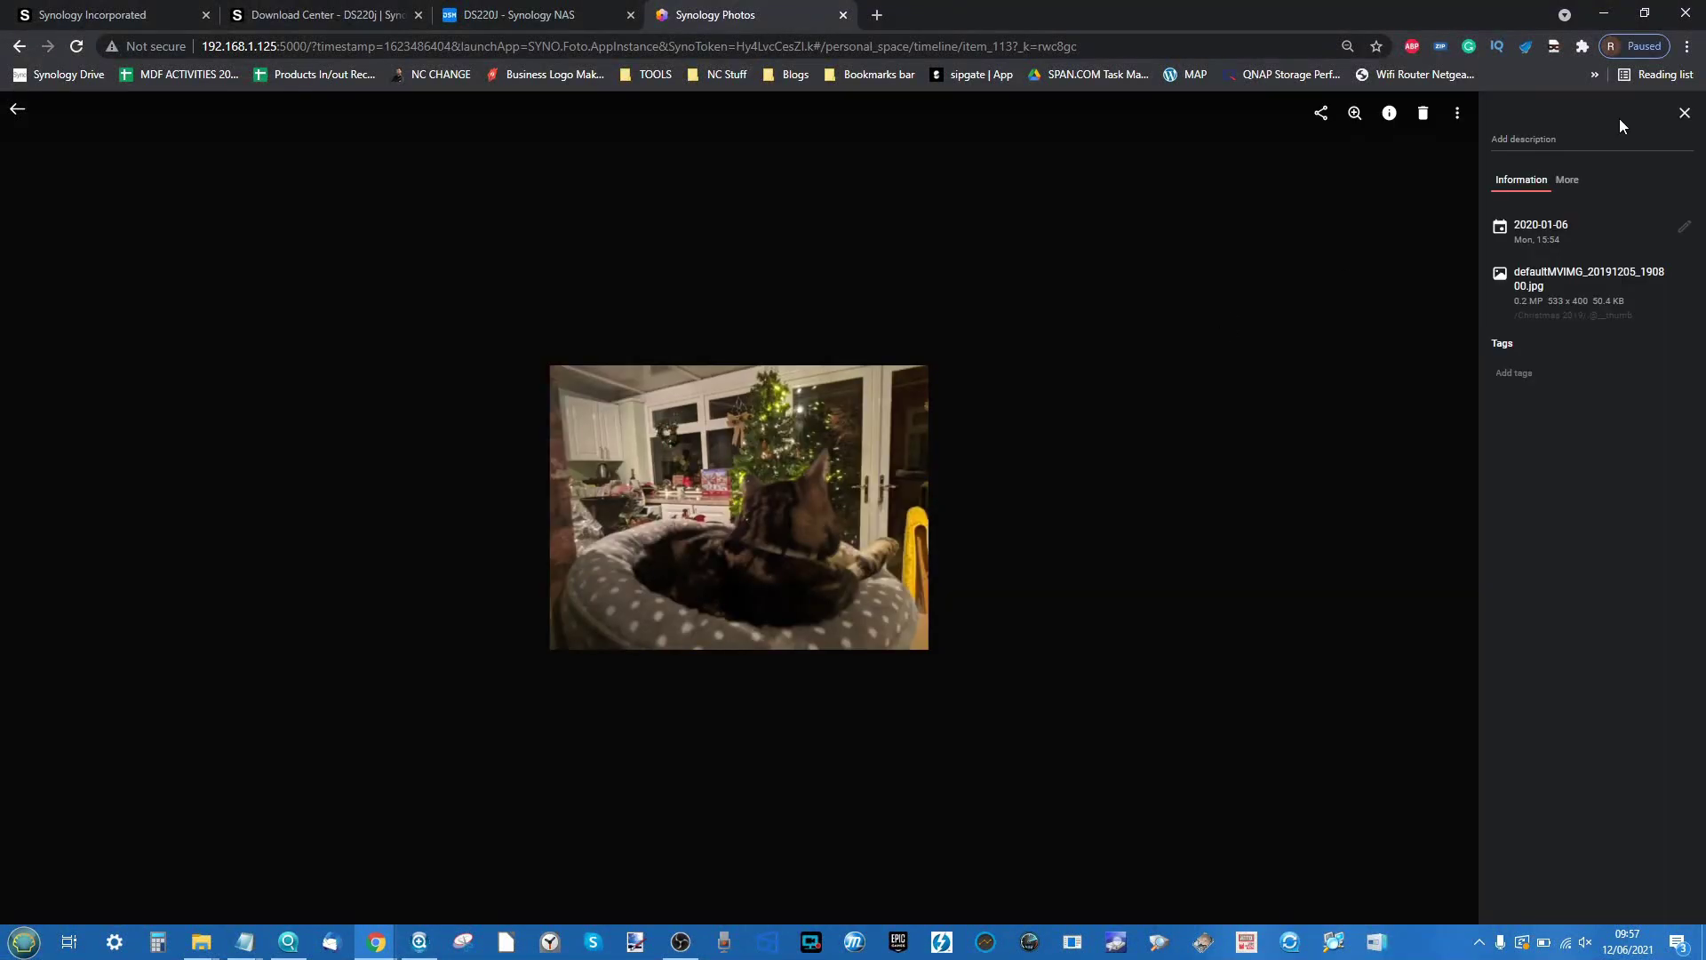
left_click(1682, 114)
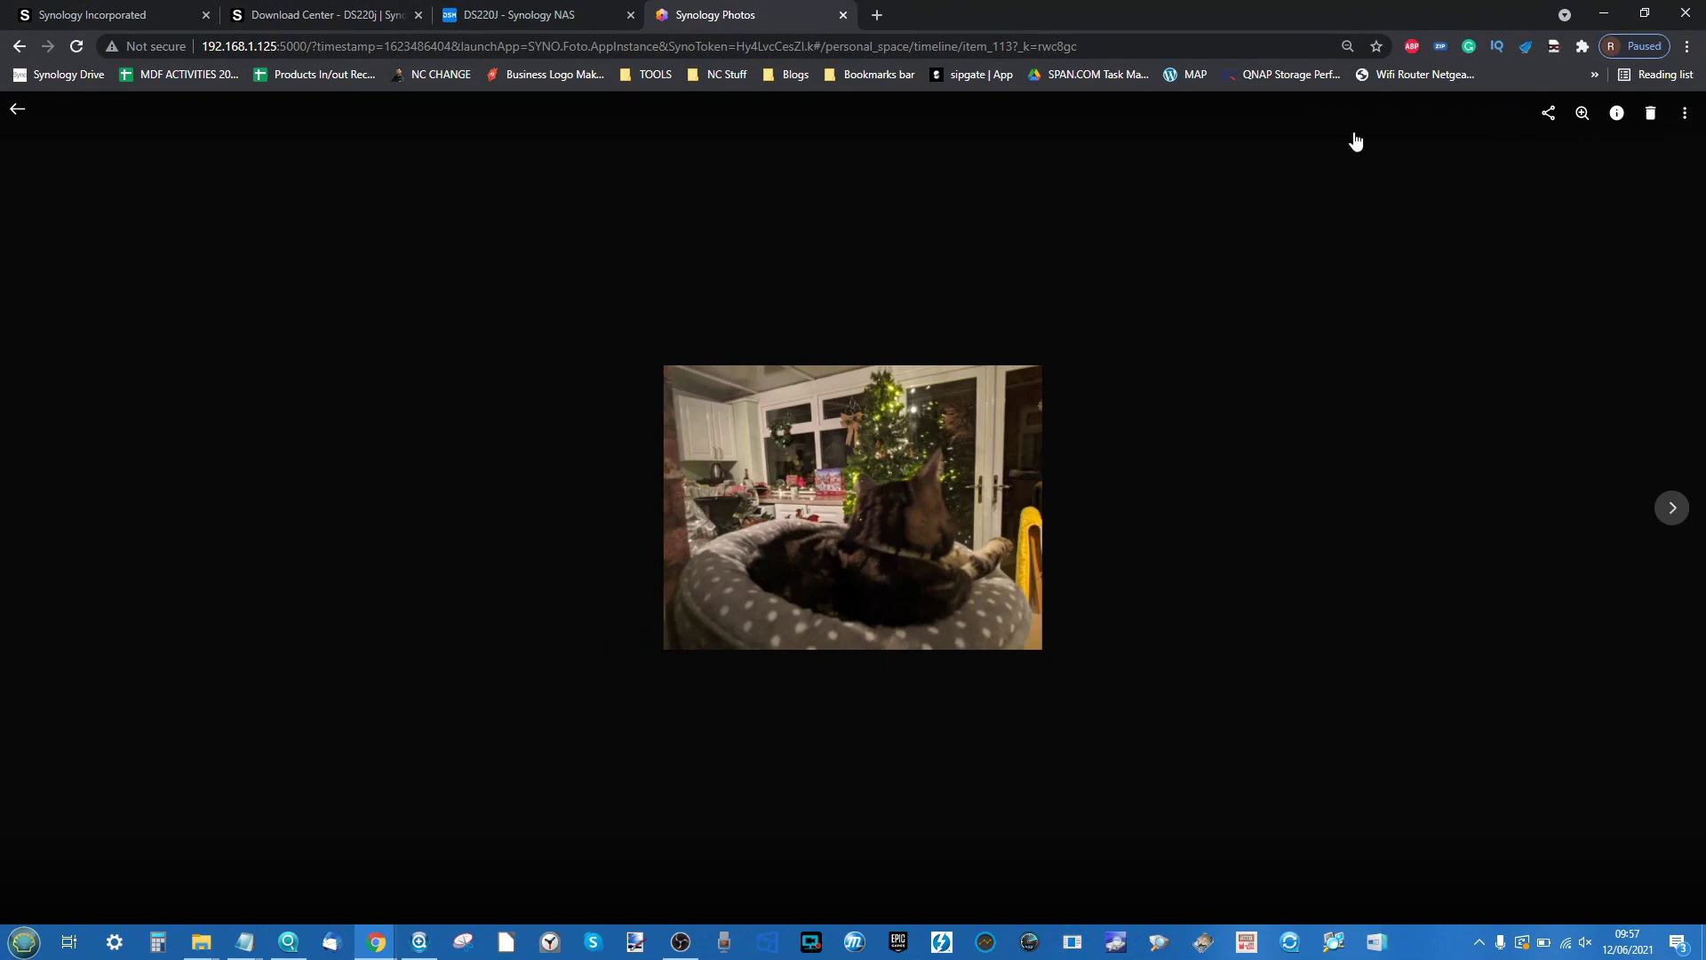
left_click(17, 110)
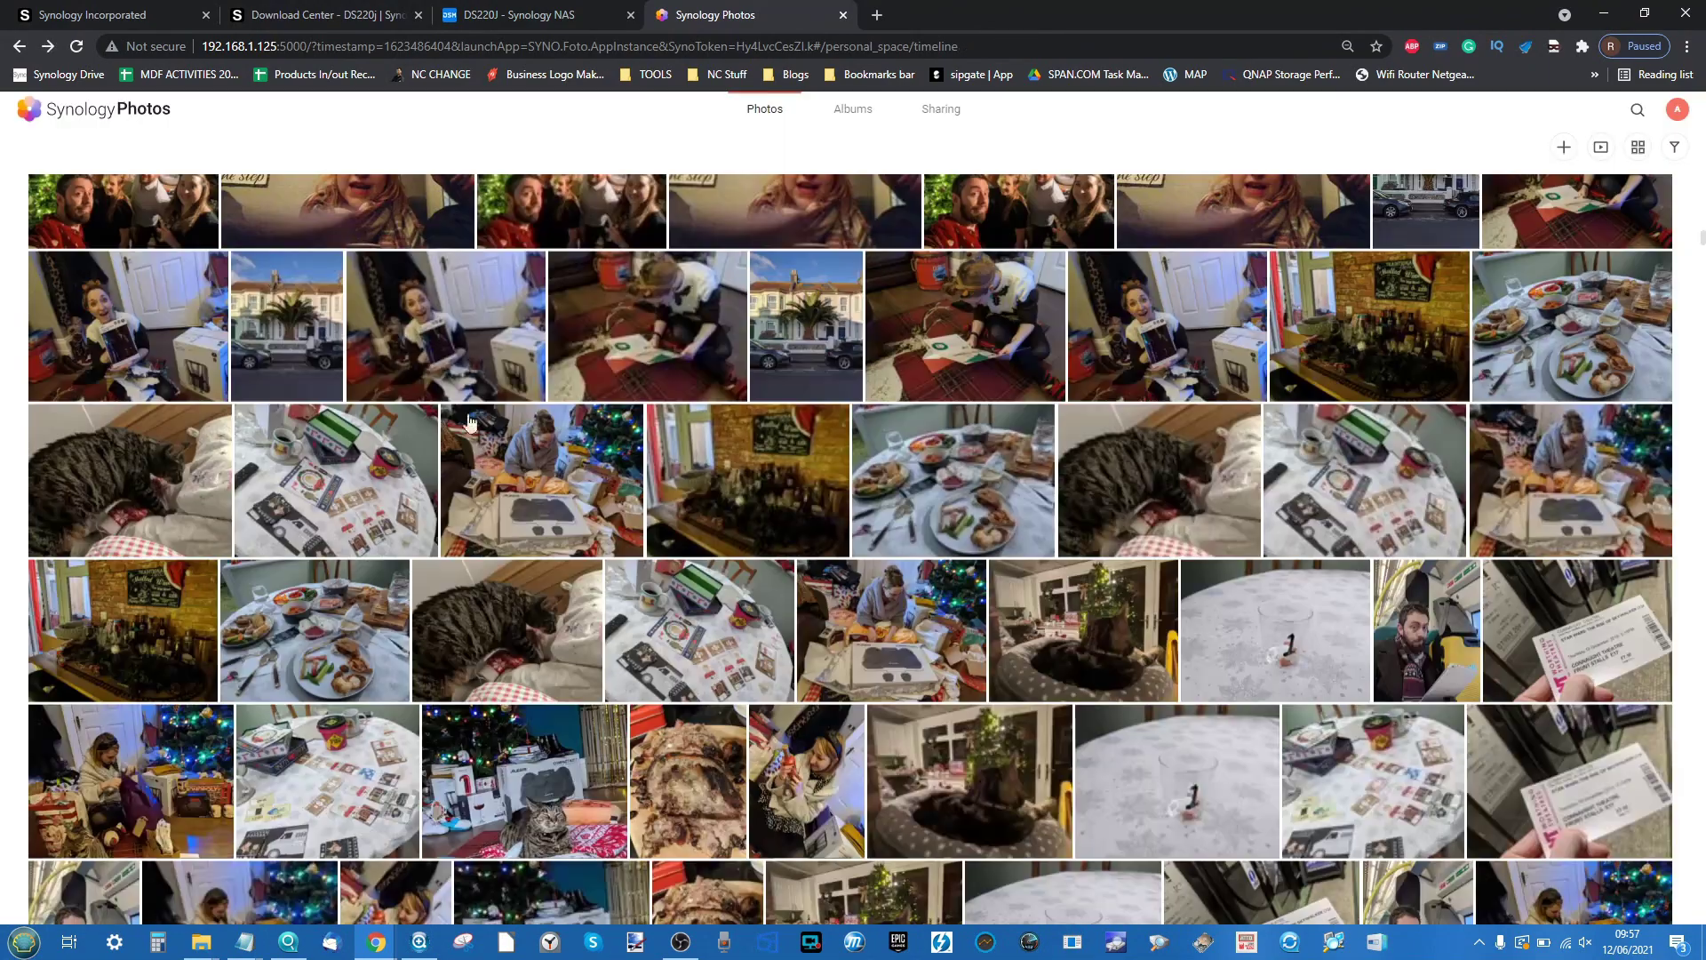
Review the cat-with-wrapping-paper photo's Information and More metadata, then return to the timeline
scroll(531, 463, "down", 10)
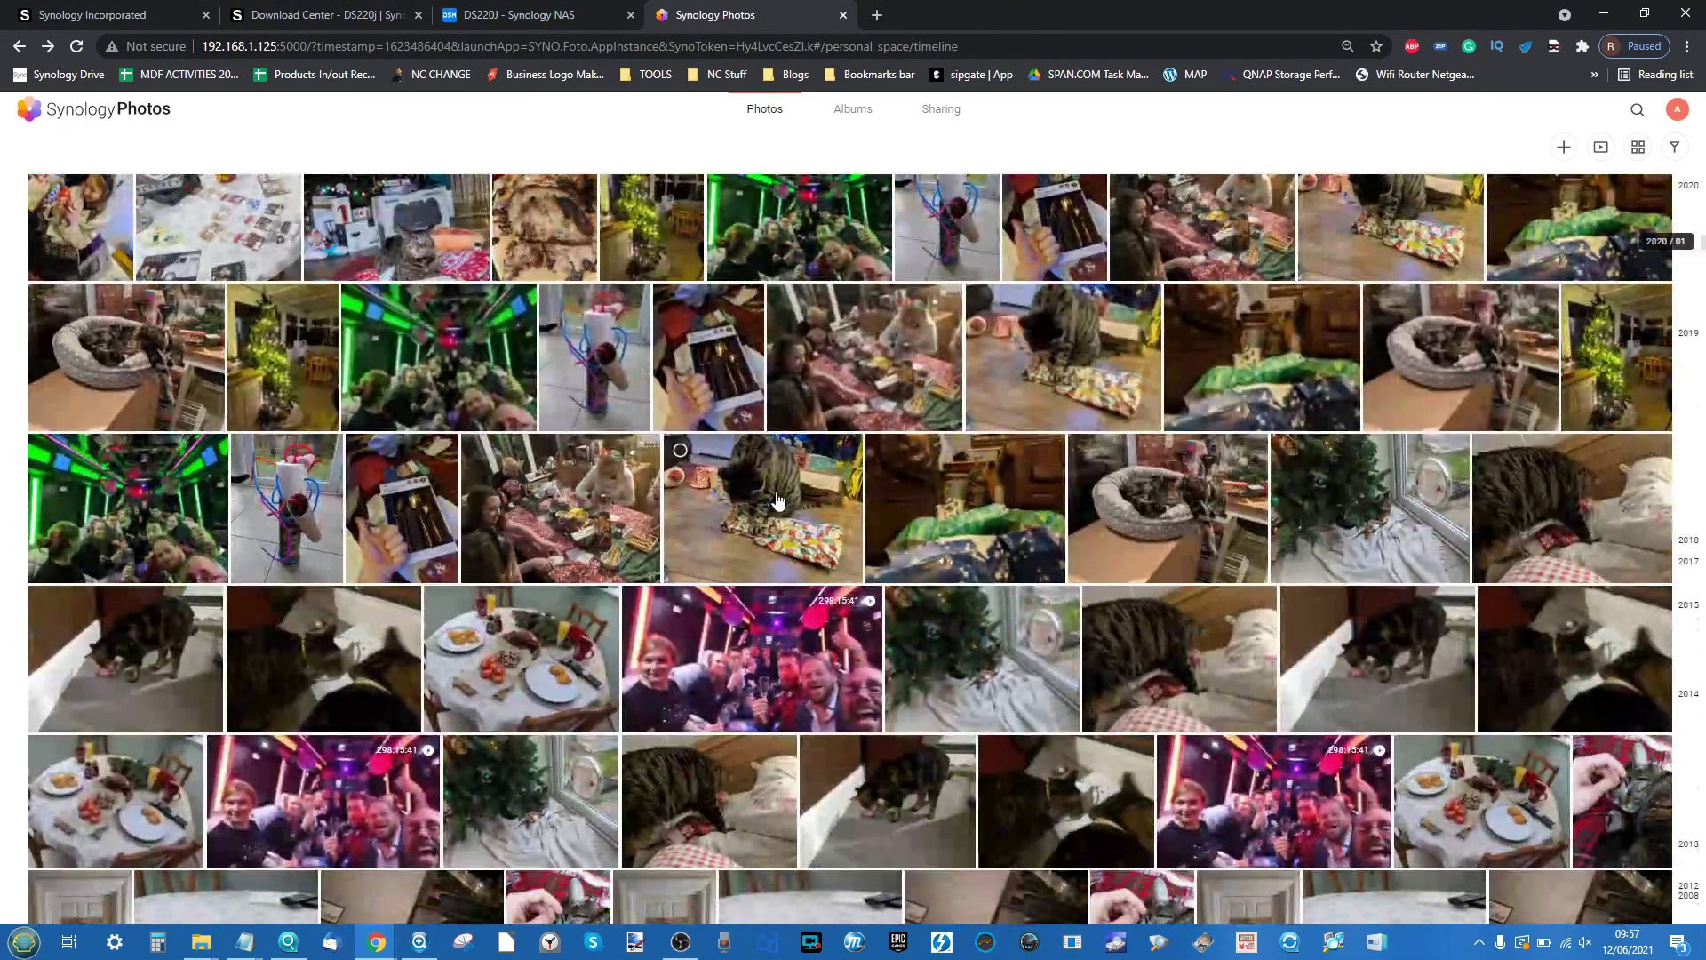
left_click(778, 495)
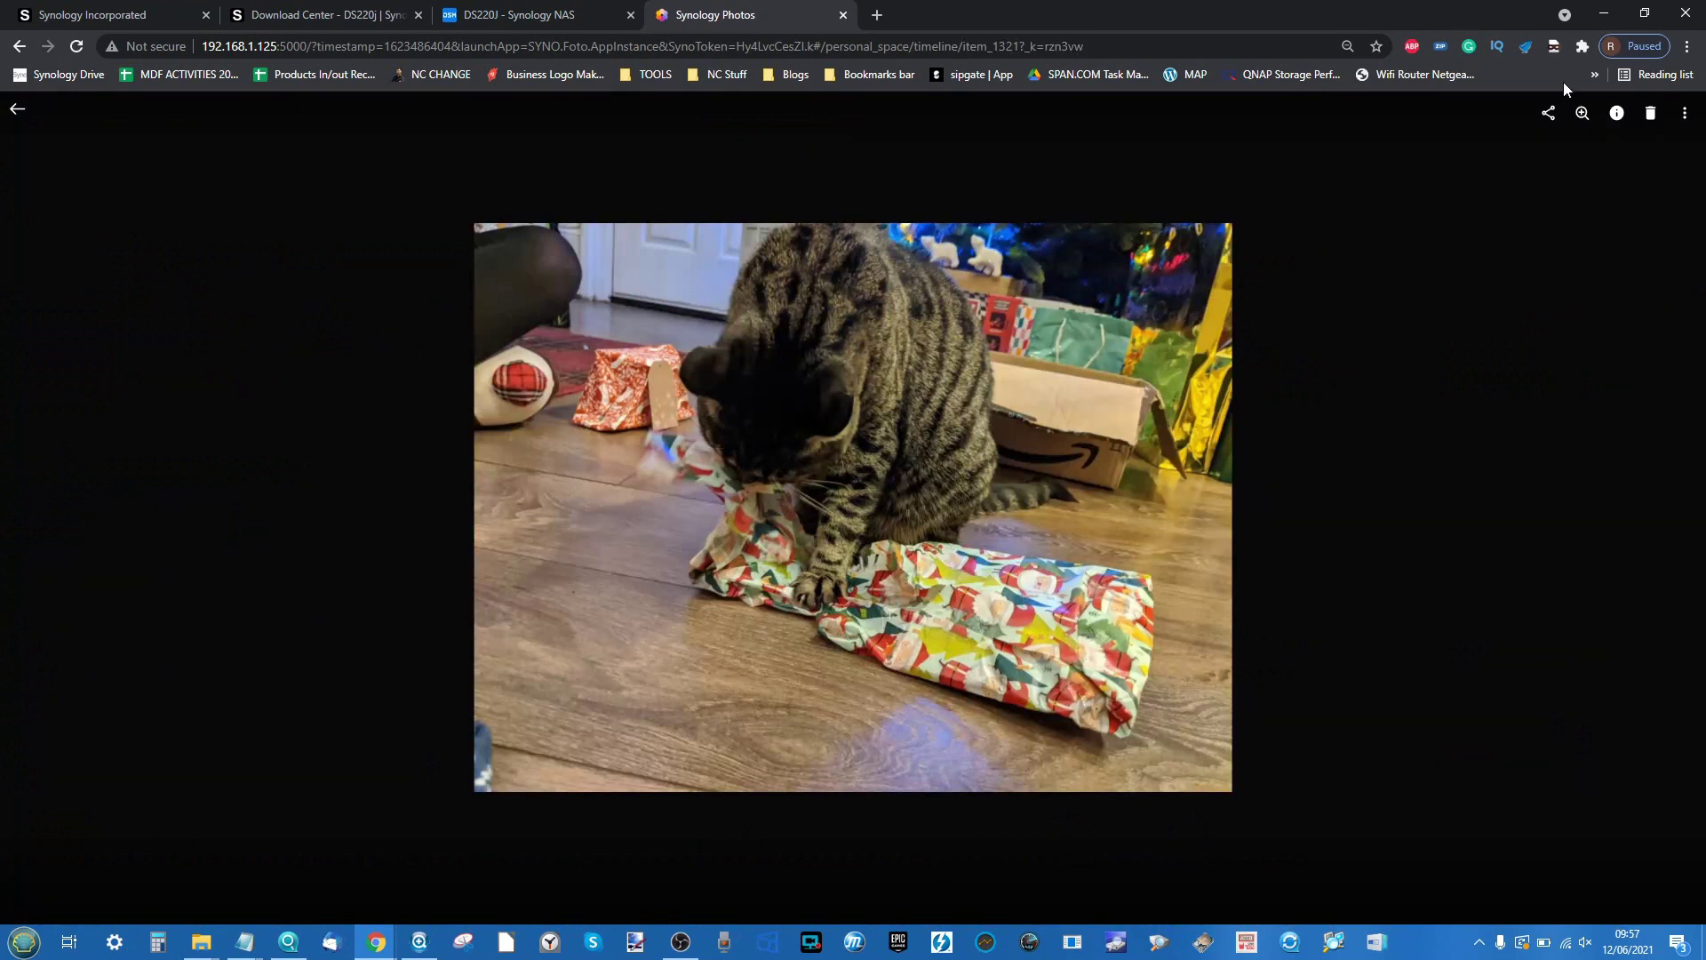
left_click(1617, 112)
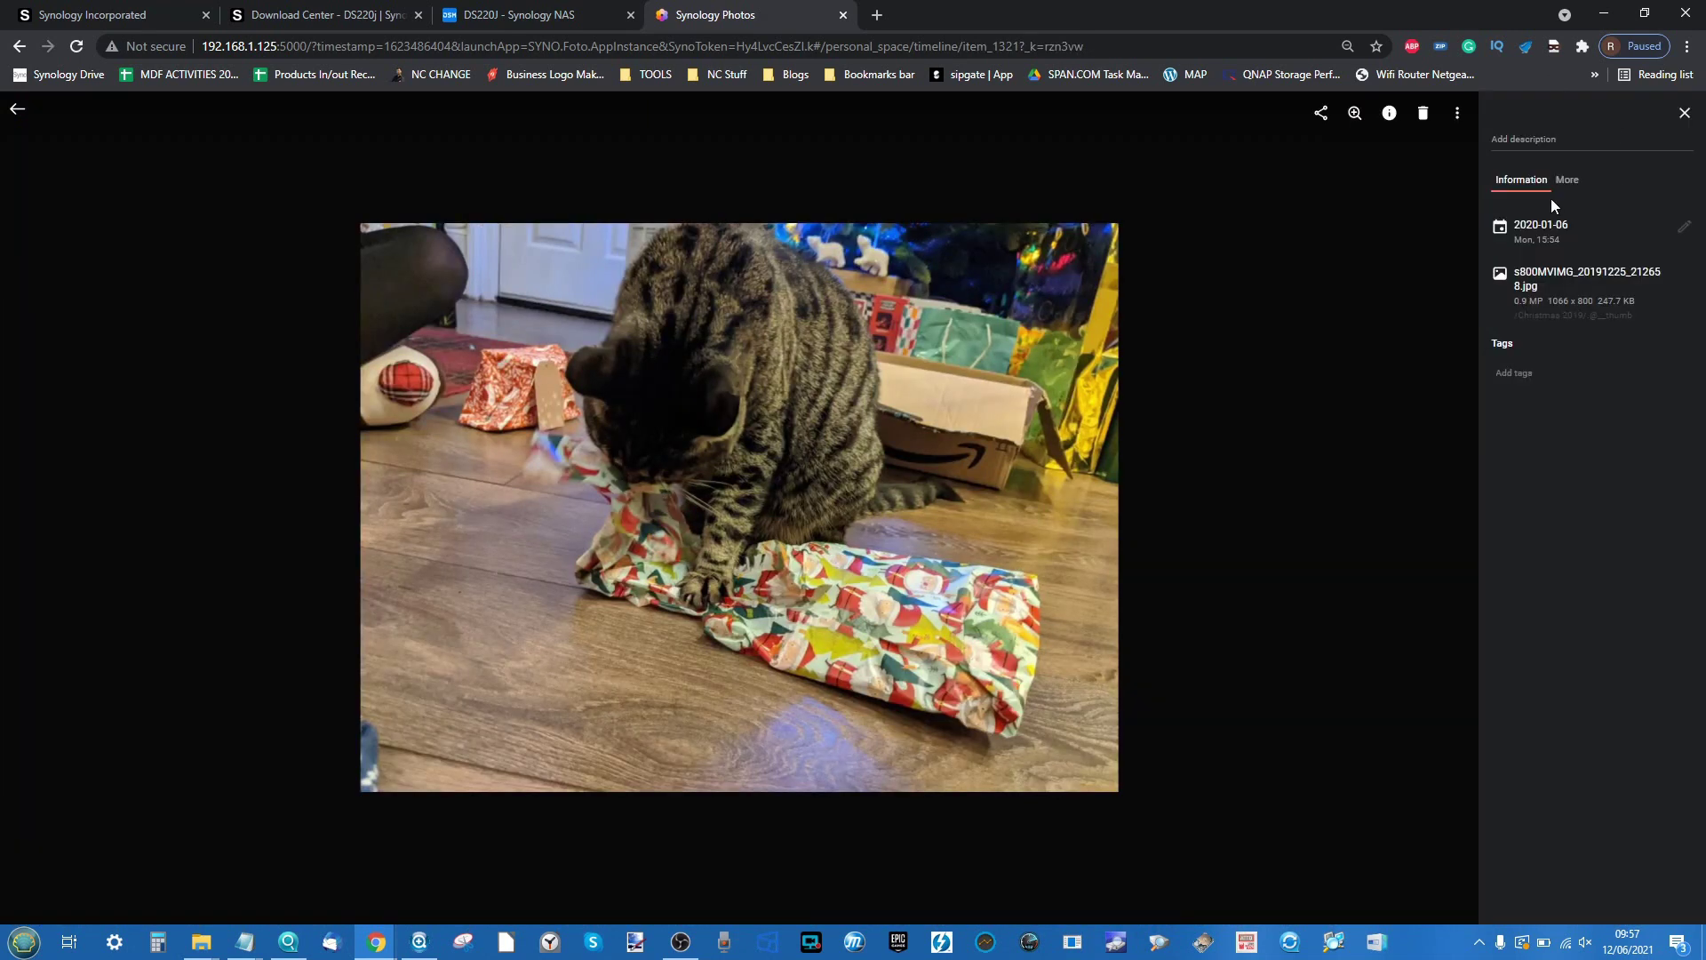
left_click(1568, 180)
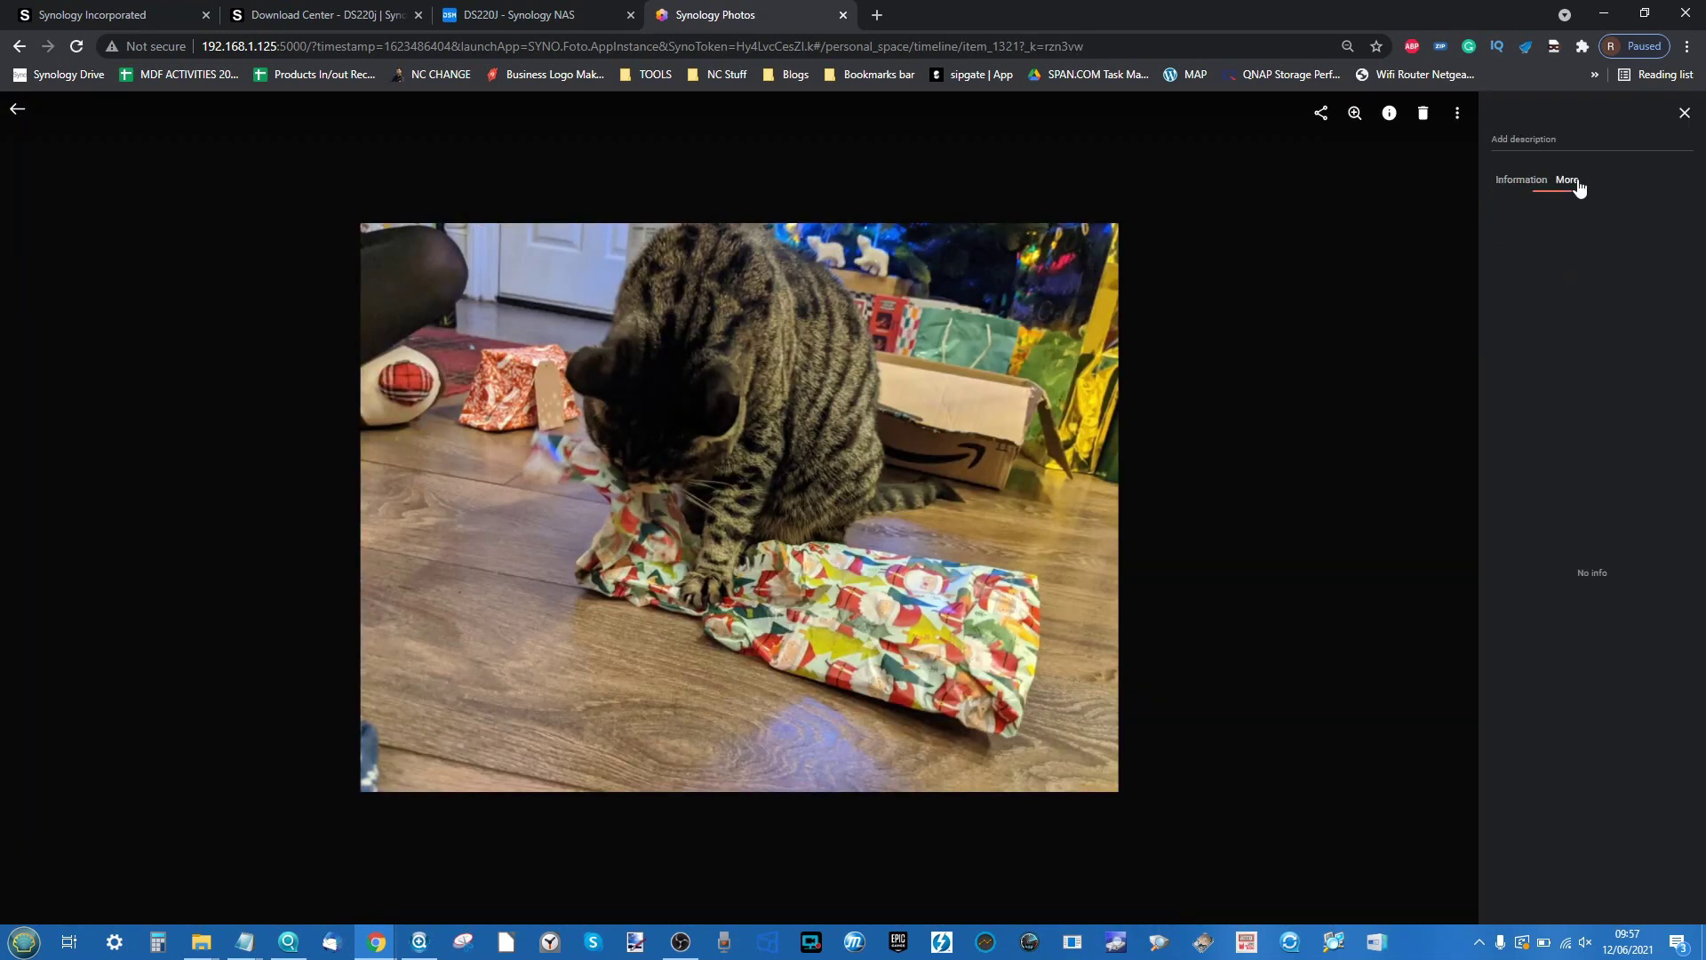
left_click(1685, 116)
left_click(11, 116)
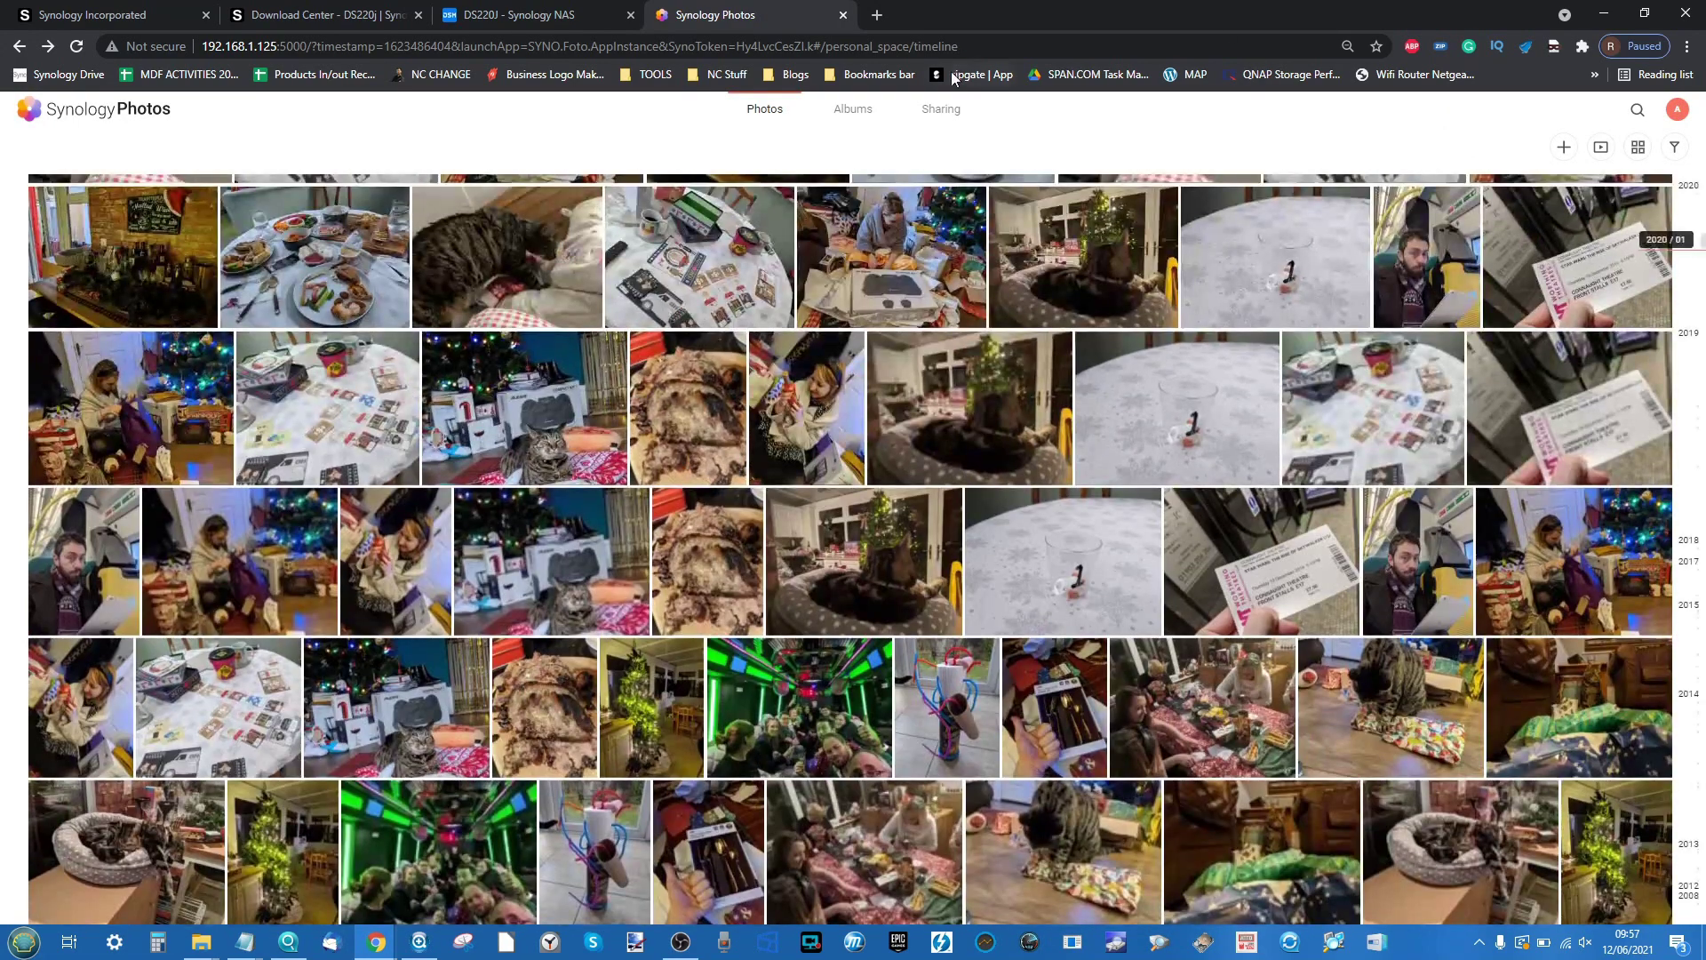
Switch to the albums overview, close Synology Photos, and launch Audio Station from the main menu
left_click(875, 118)
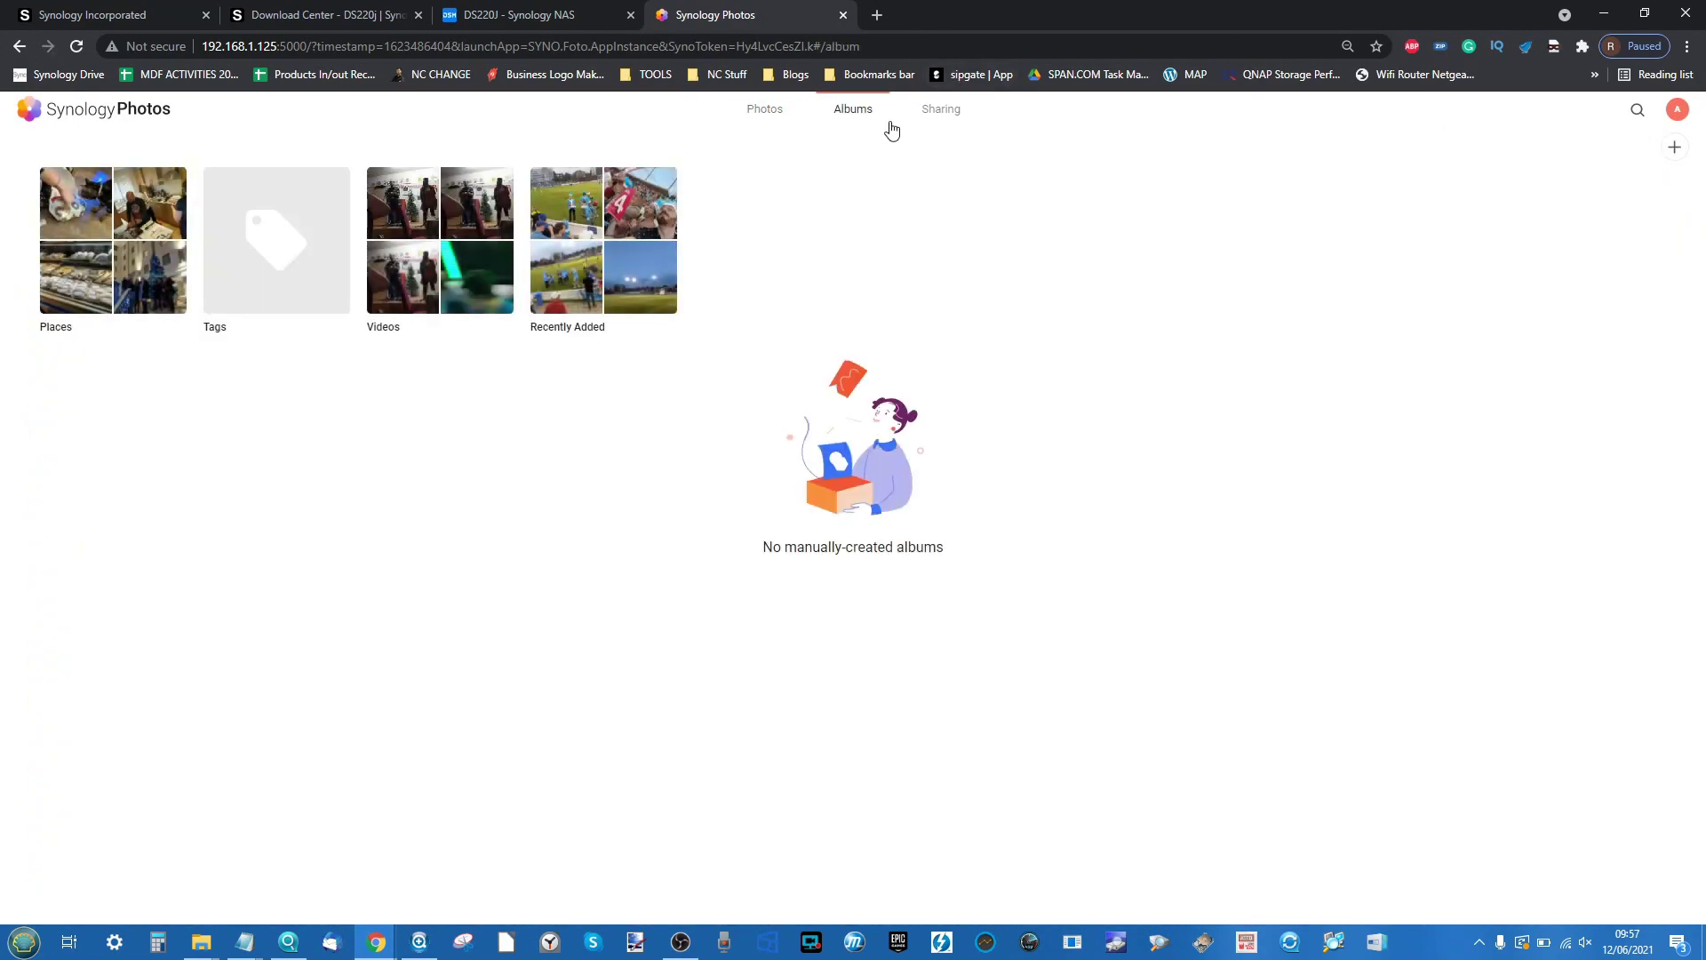
left_click(844, 15)
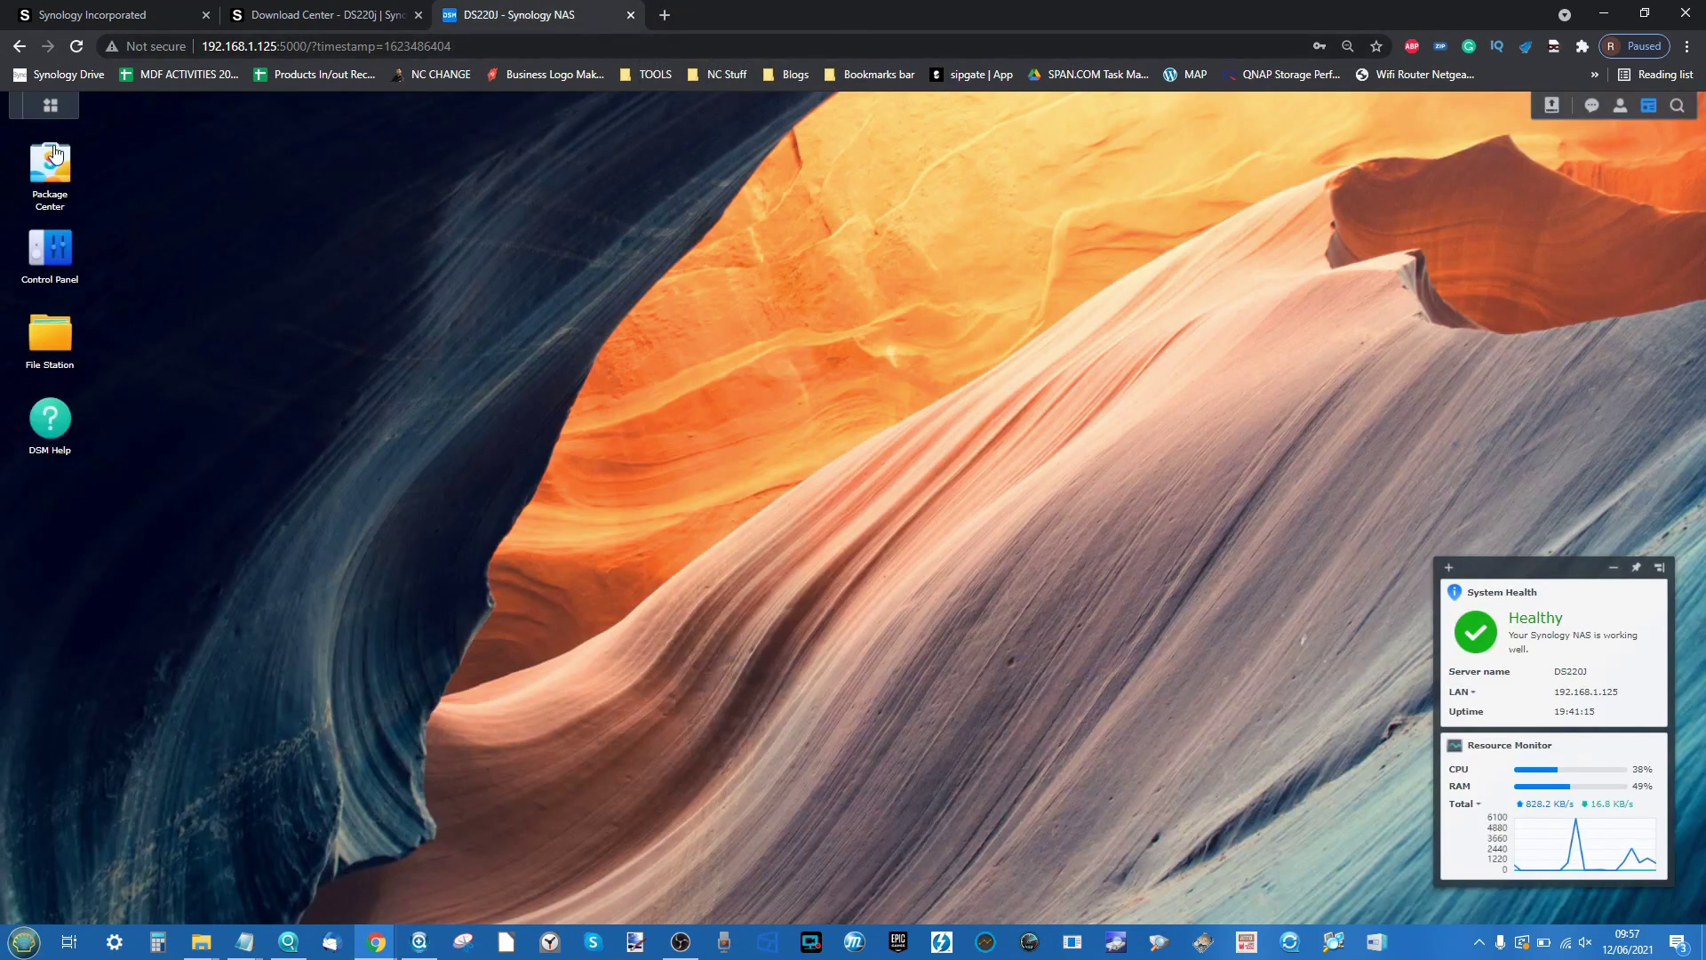
left_click(53, 111)
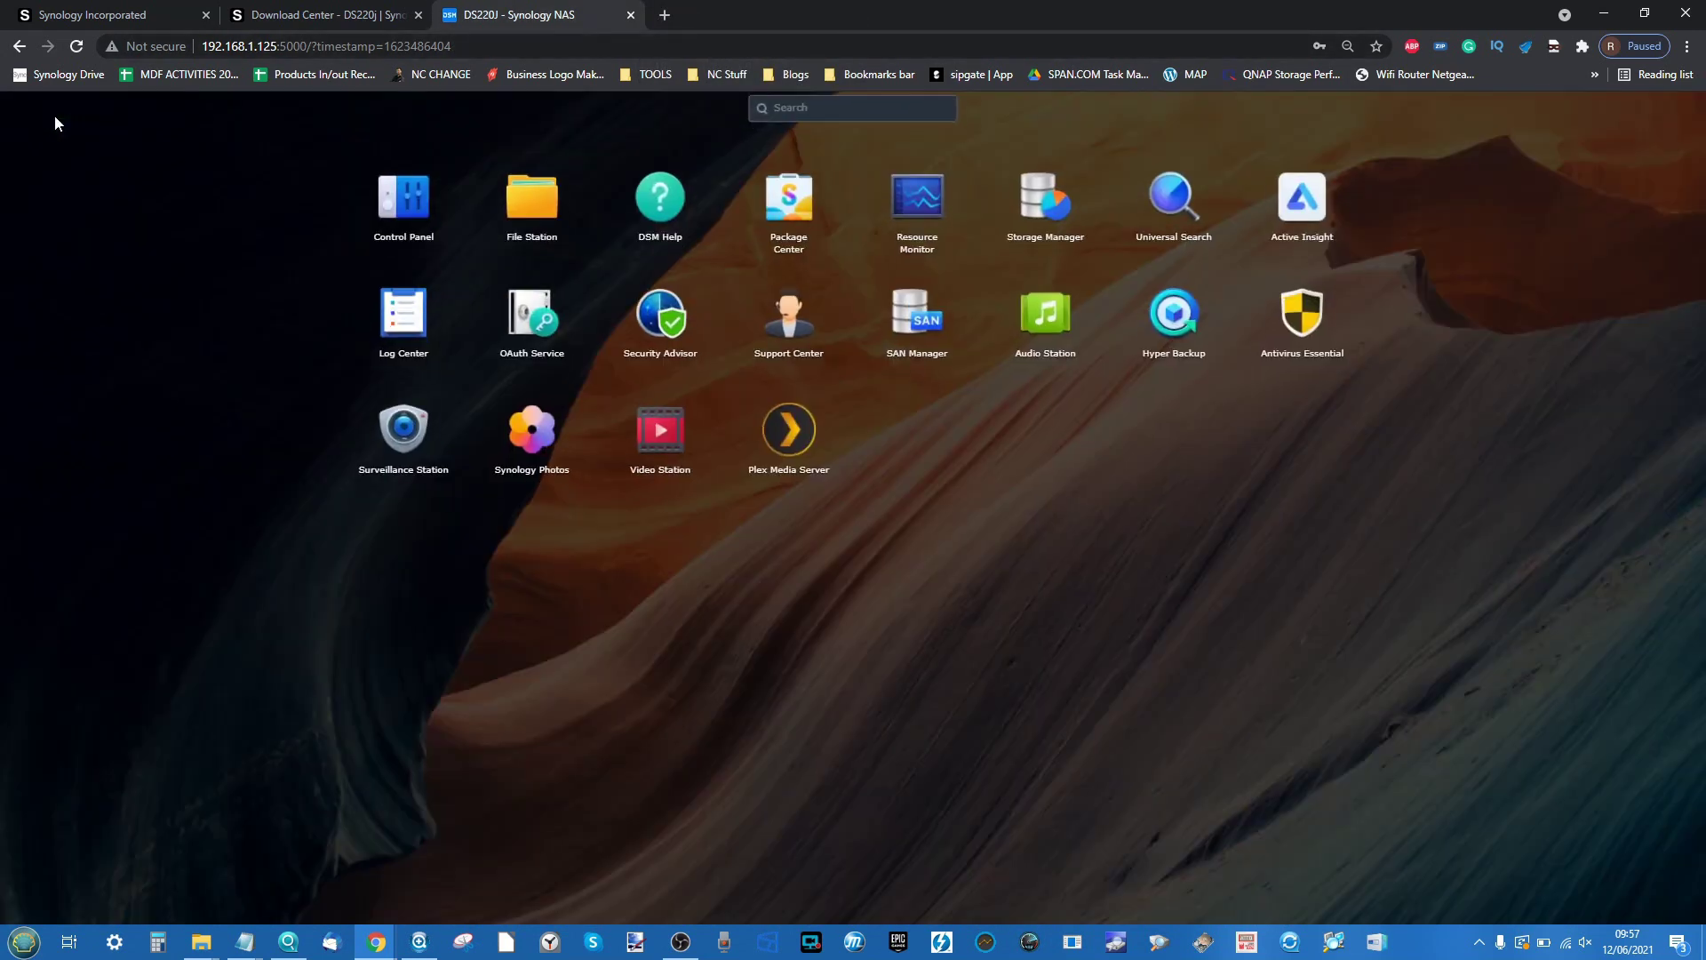
left_click(1038, 342)
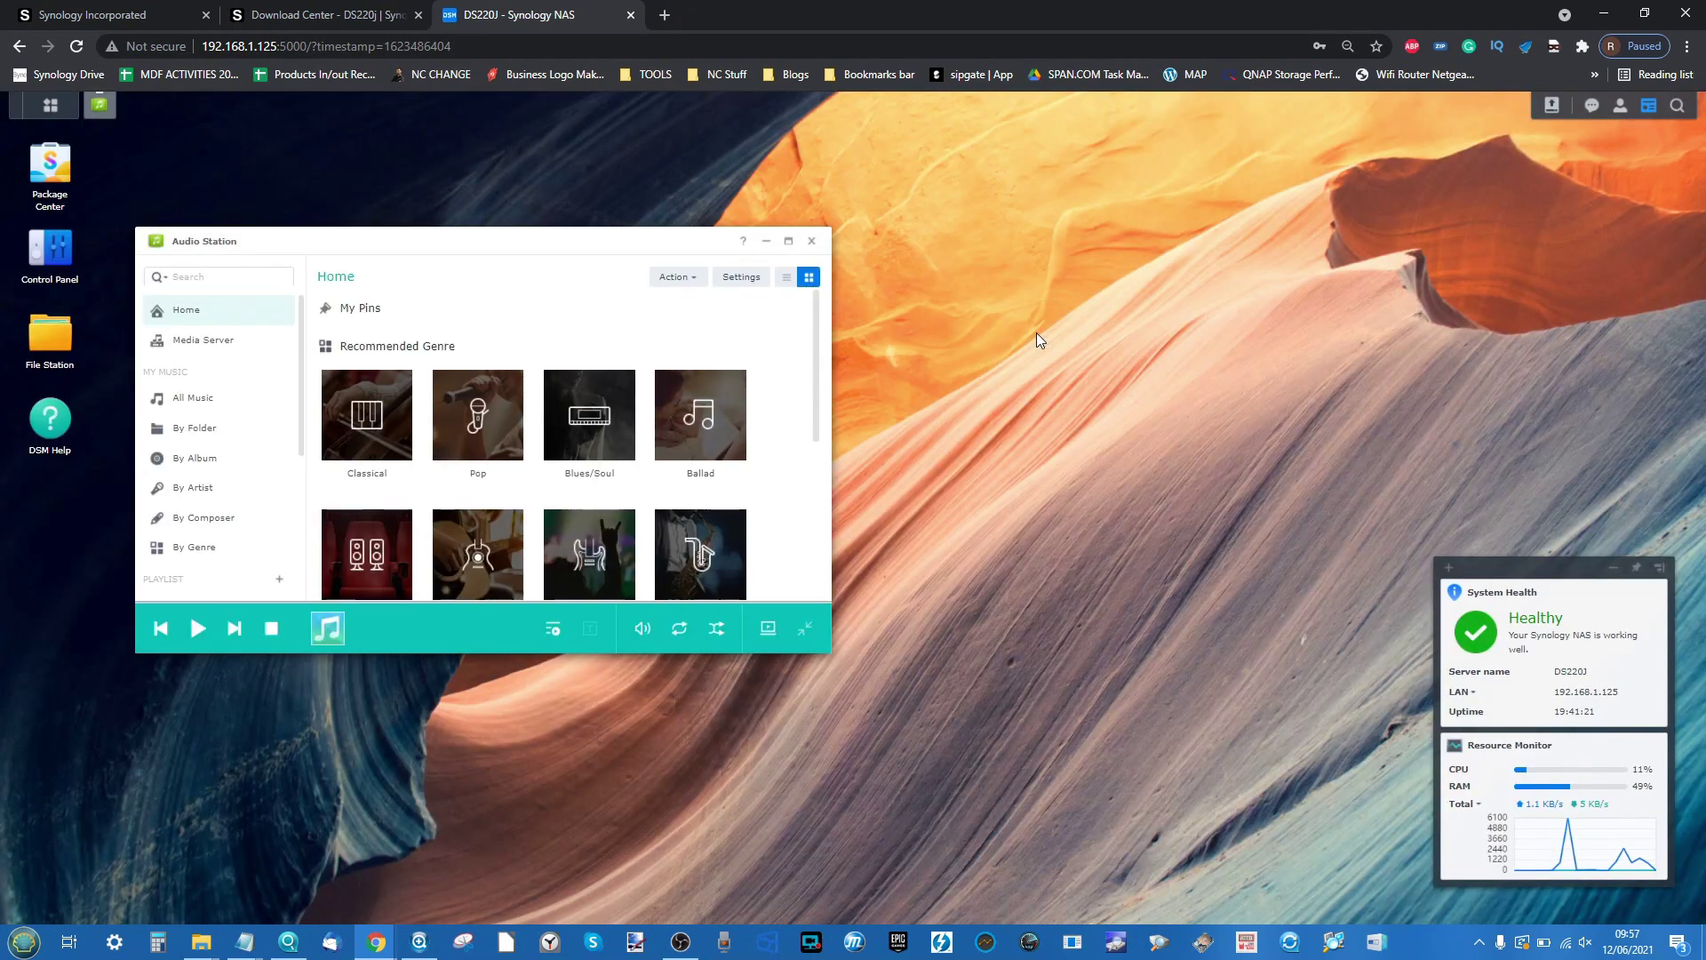
Play 'donkey kong country-aquatic ambience' and 'Super Mario World water level' from All Music, then close Audio Station
left_click(190, 397)
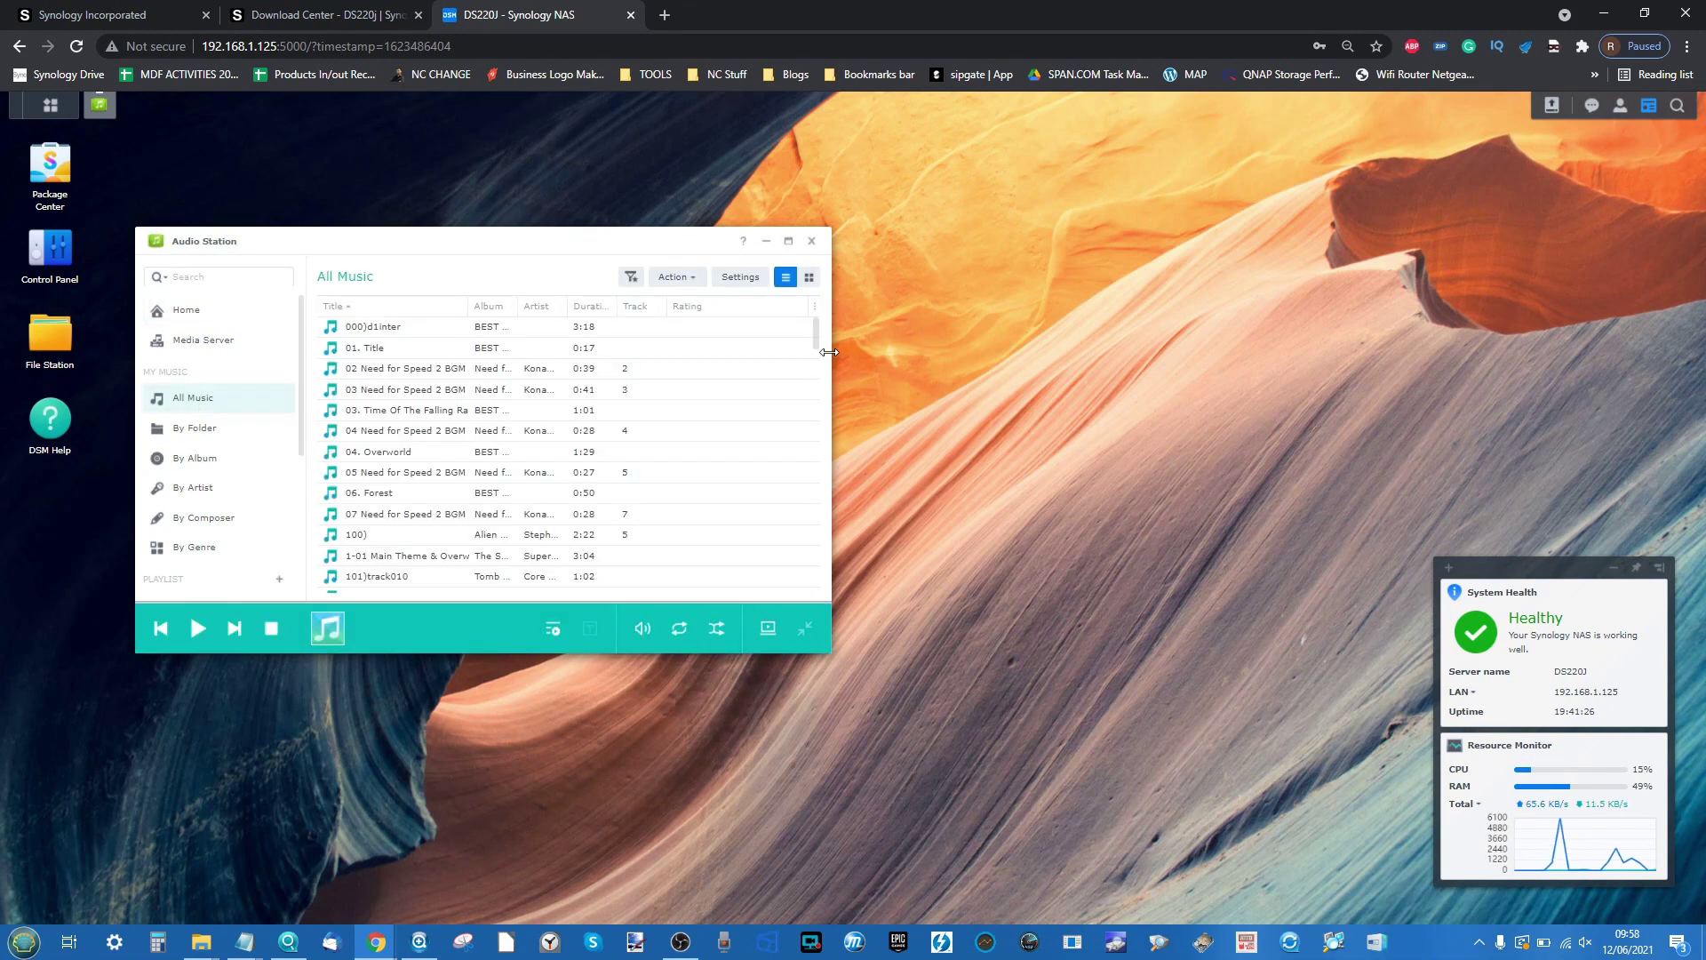
left_click_drag(831, 343, 1267, 410)
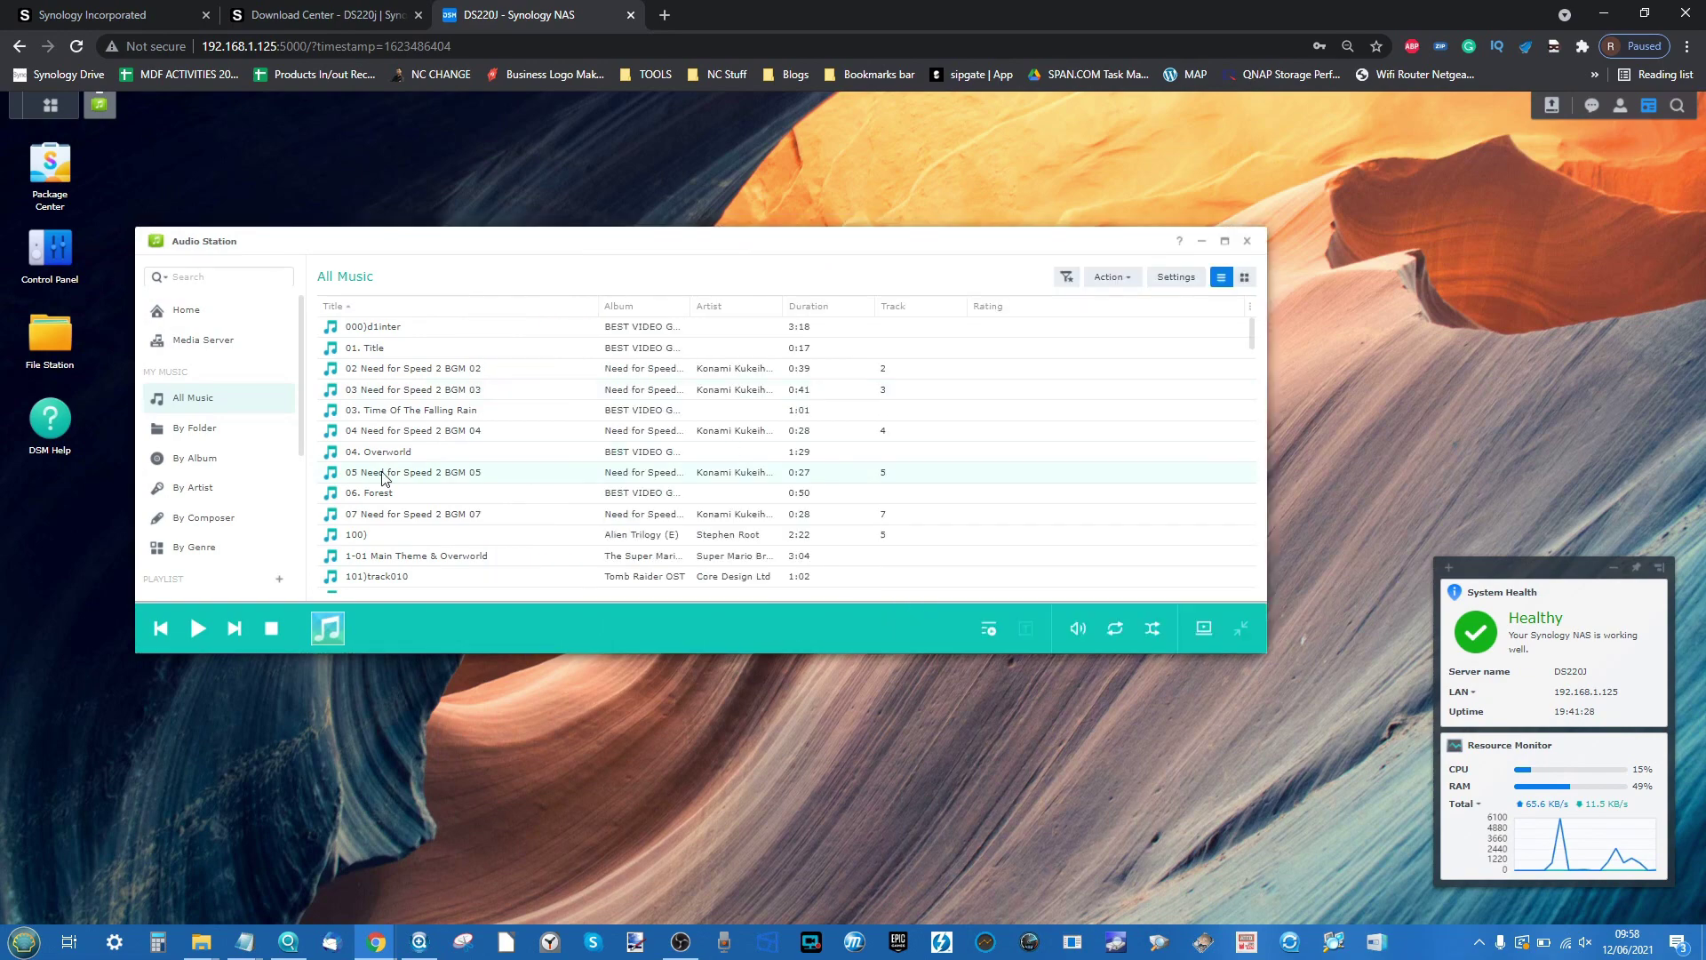
scroll(384, 478, "down", 10)
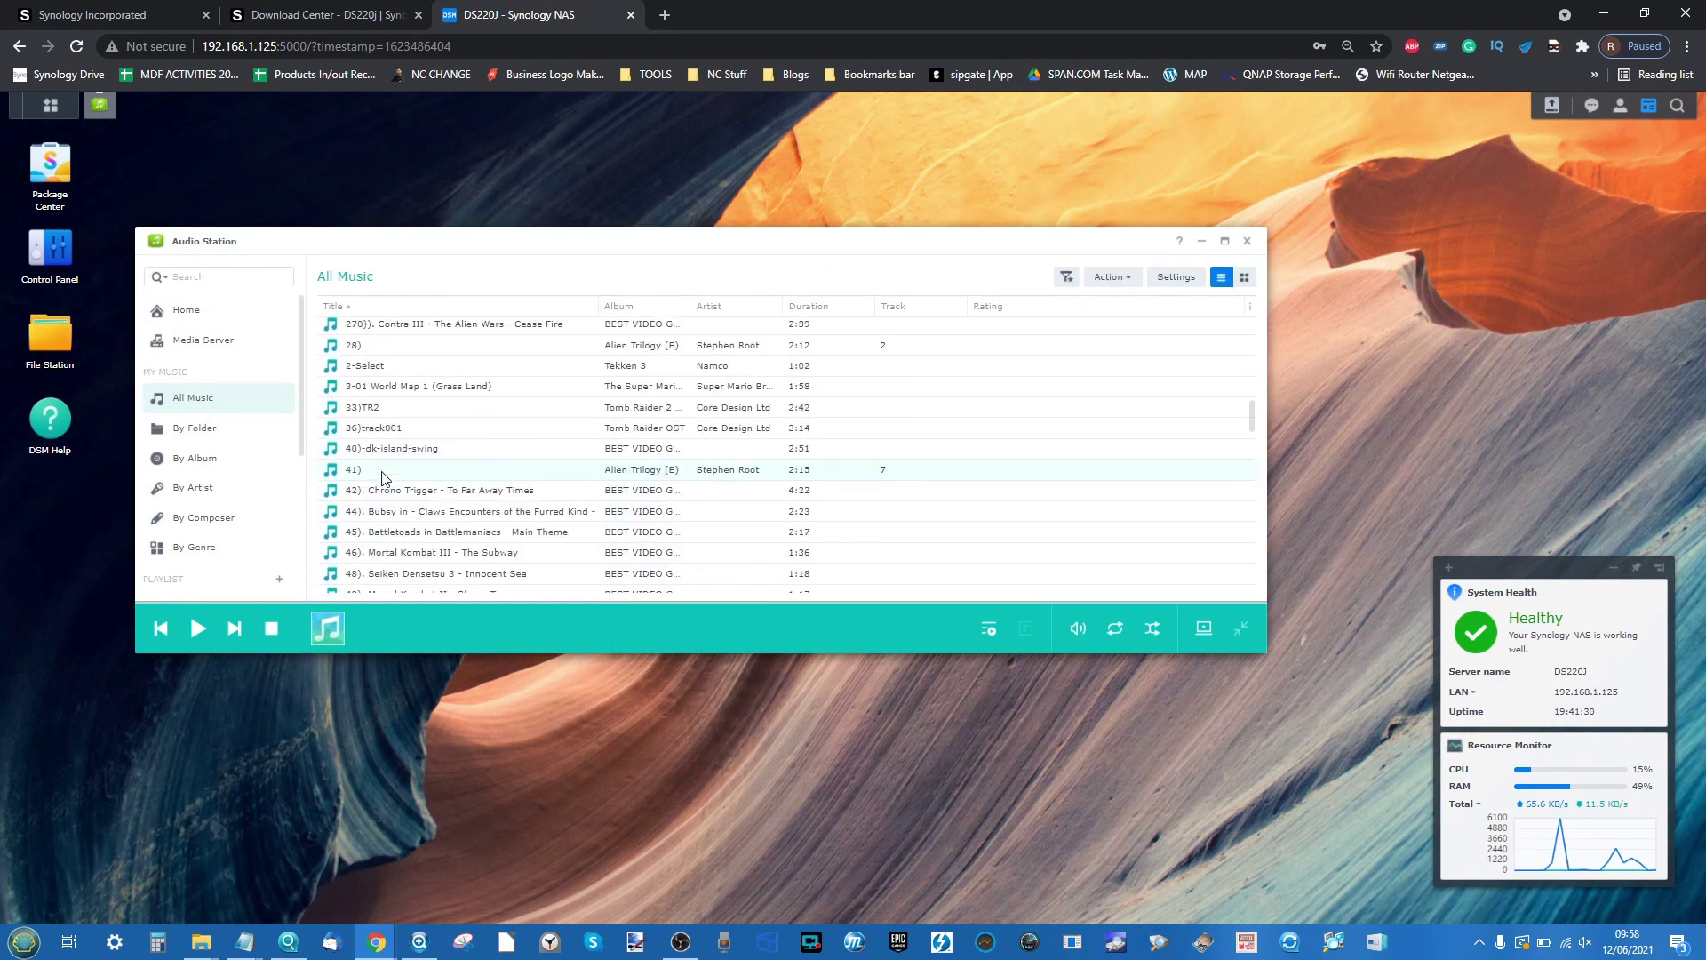
scroll(384, 478, "down", 5)
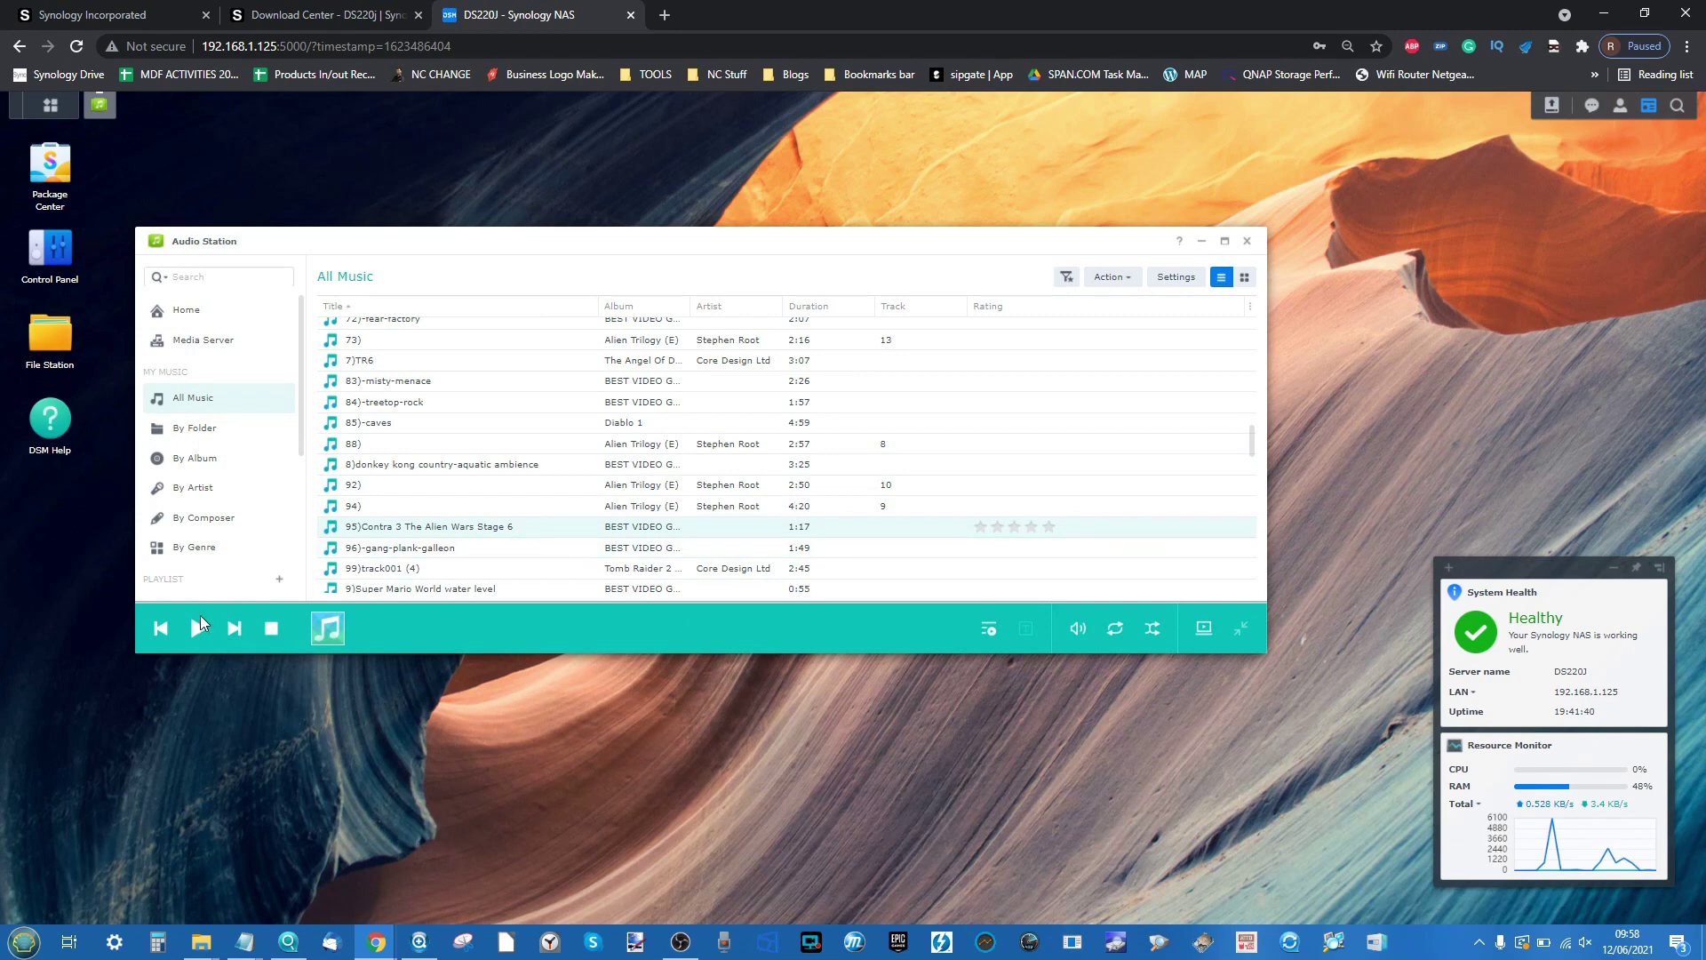
double_click(372, 465)
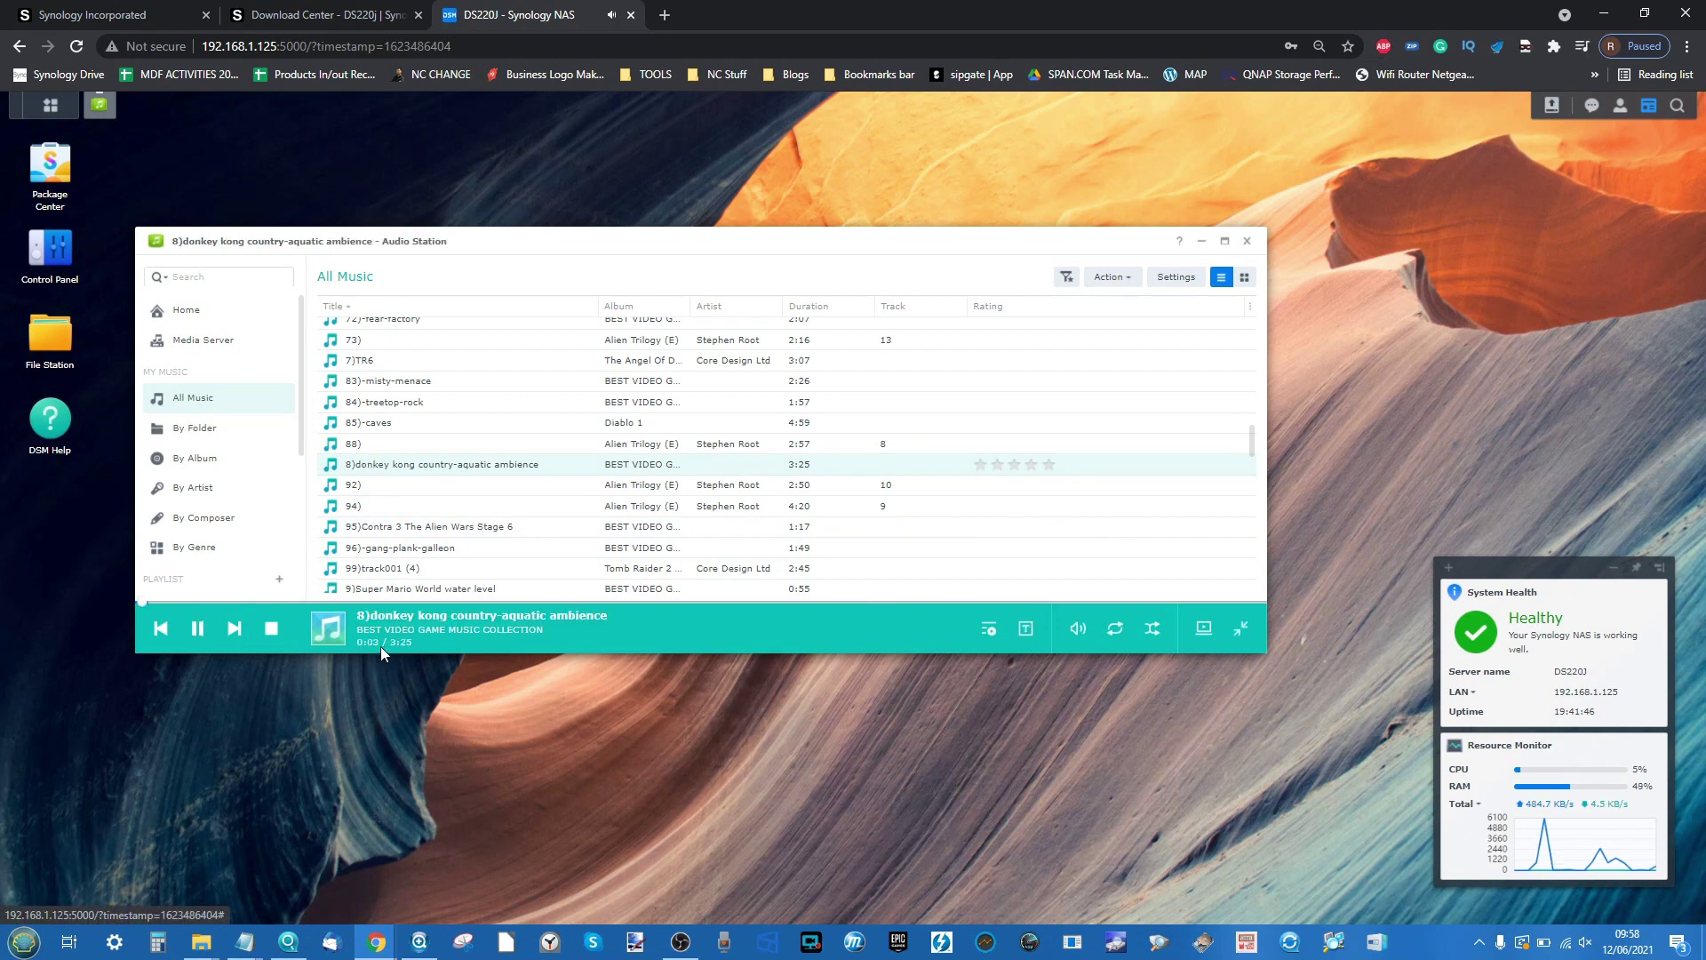
double_click(402, 589)
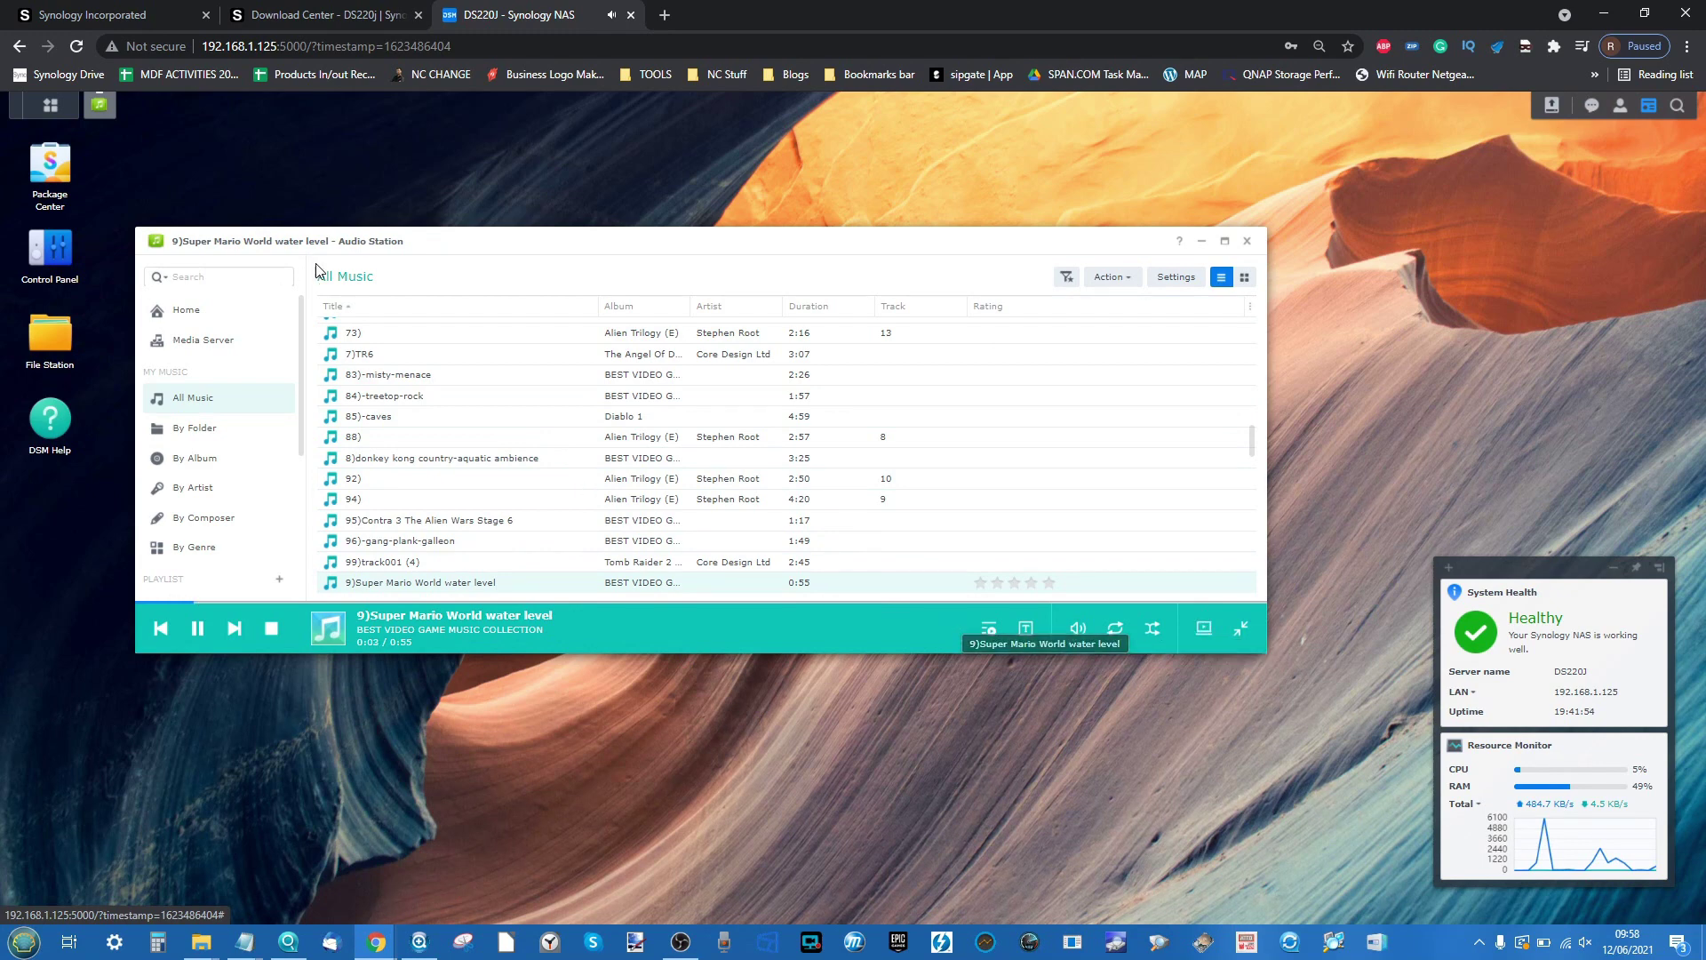
left_click(1248, 241)
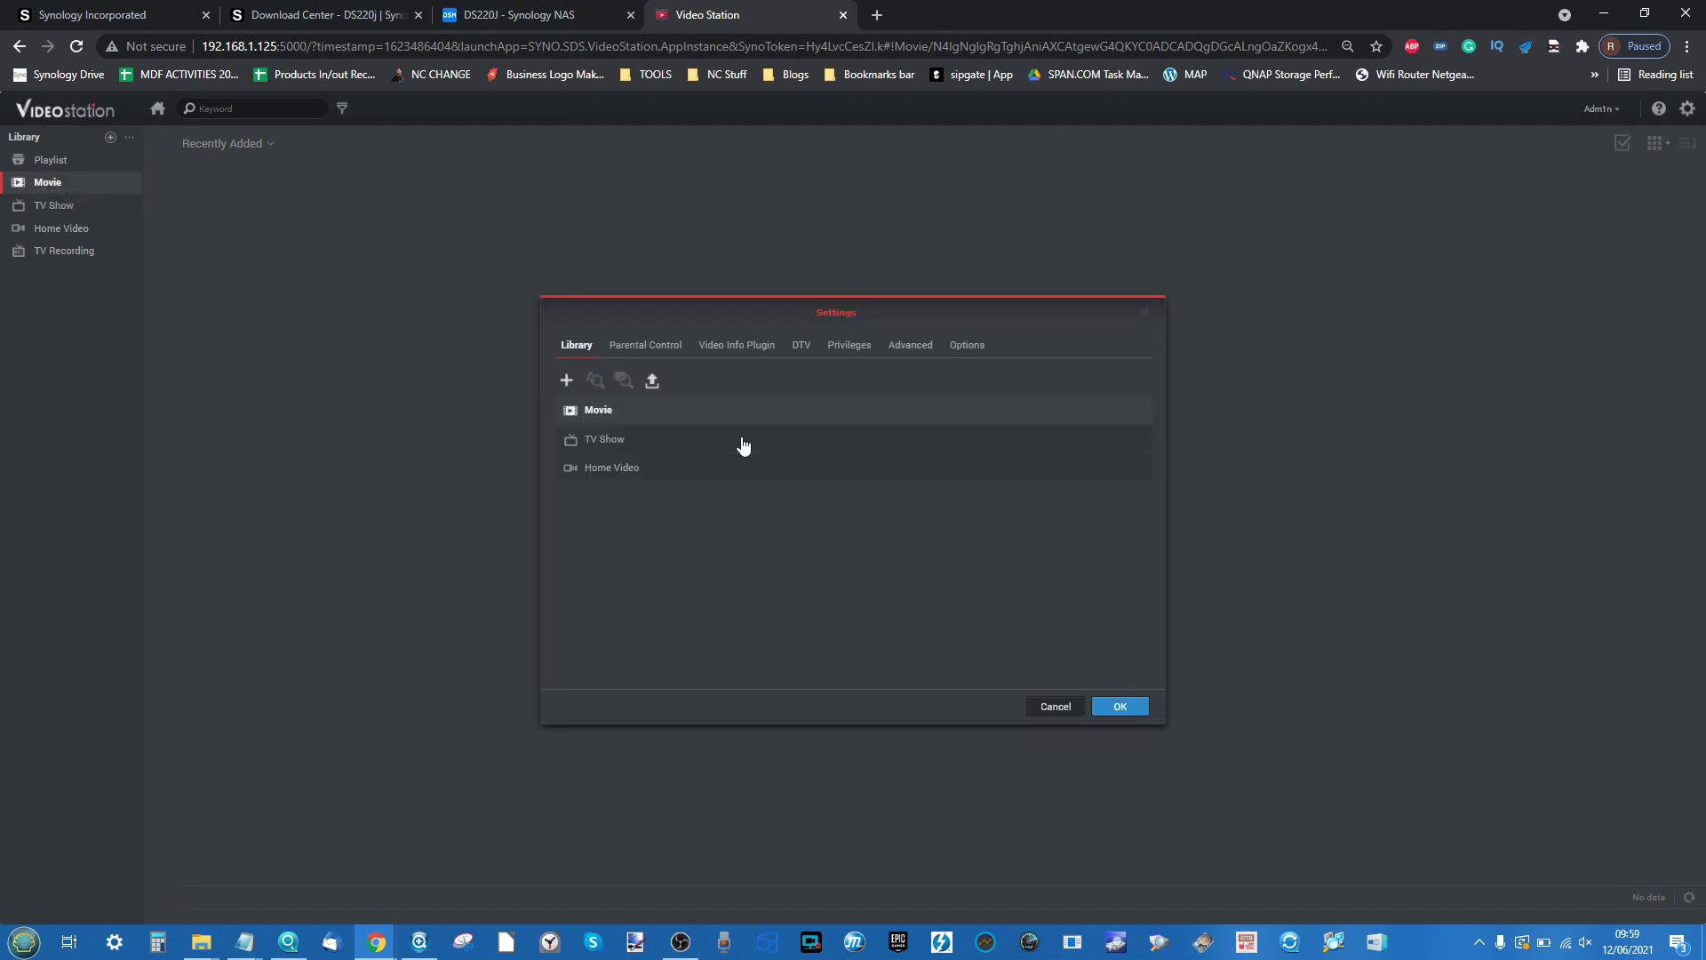
Switch to the TV Show library in Video Station's library settings
mouse_move(598, 411)
left_click(1067, 704)
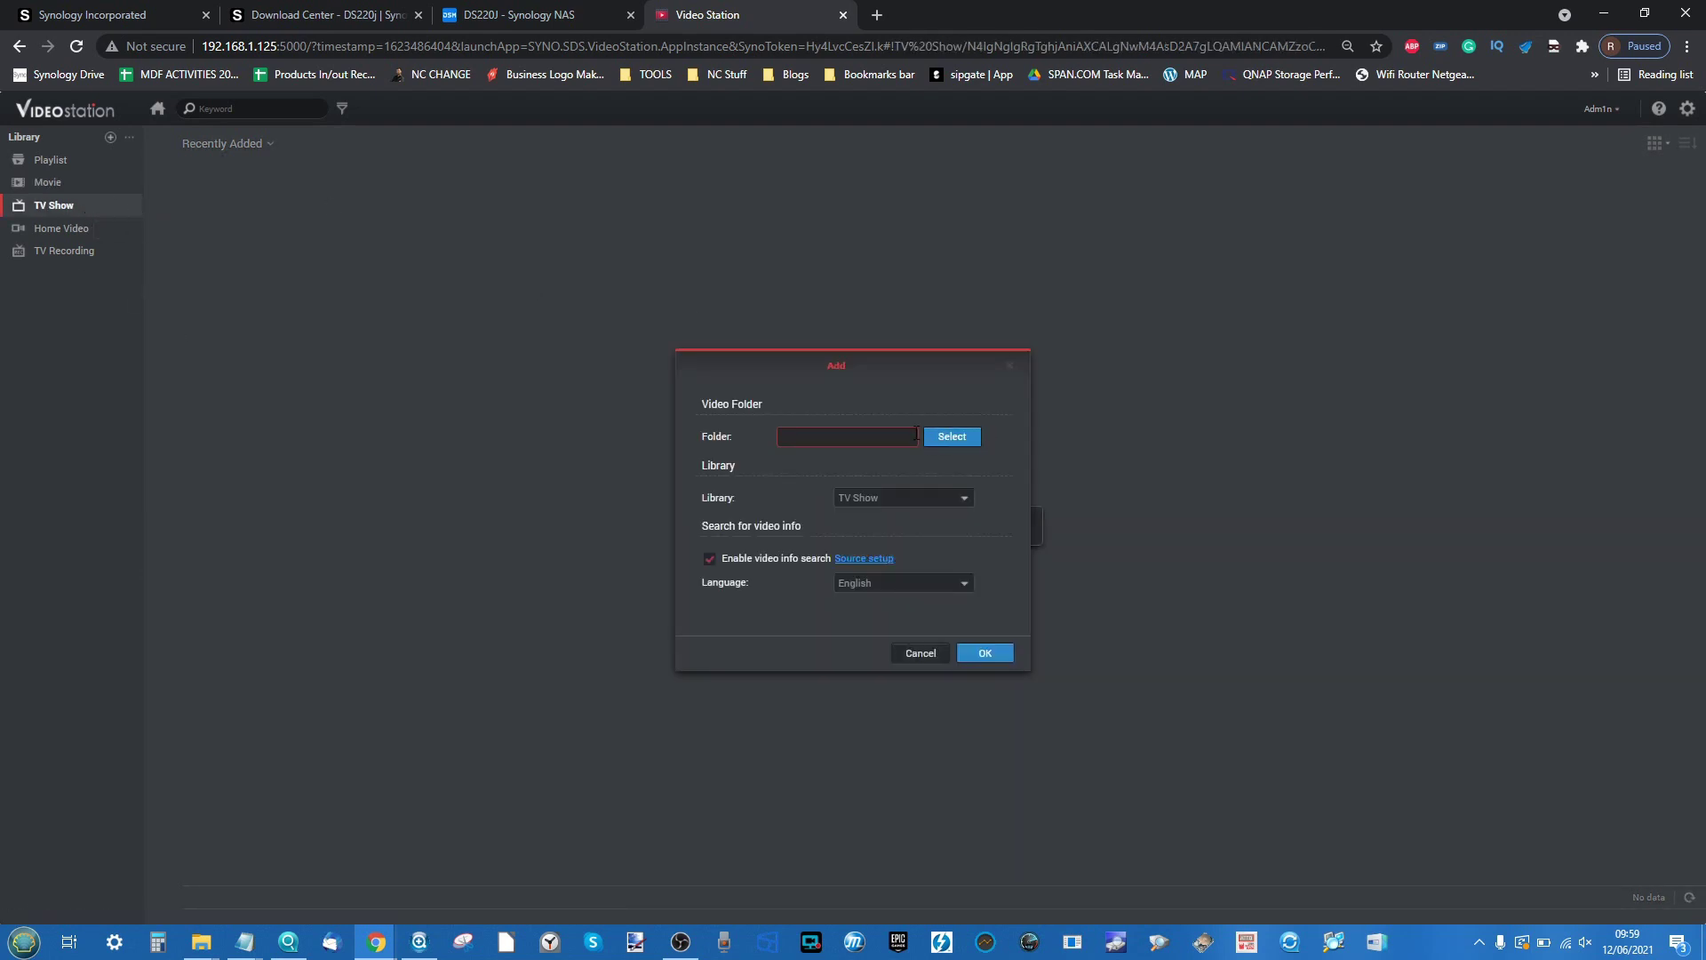
Select /video/TV Shows as the indexed folder for the TV Show library
left_click(952, 439)
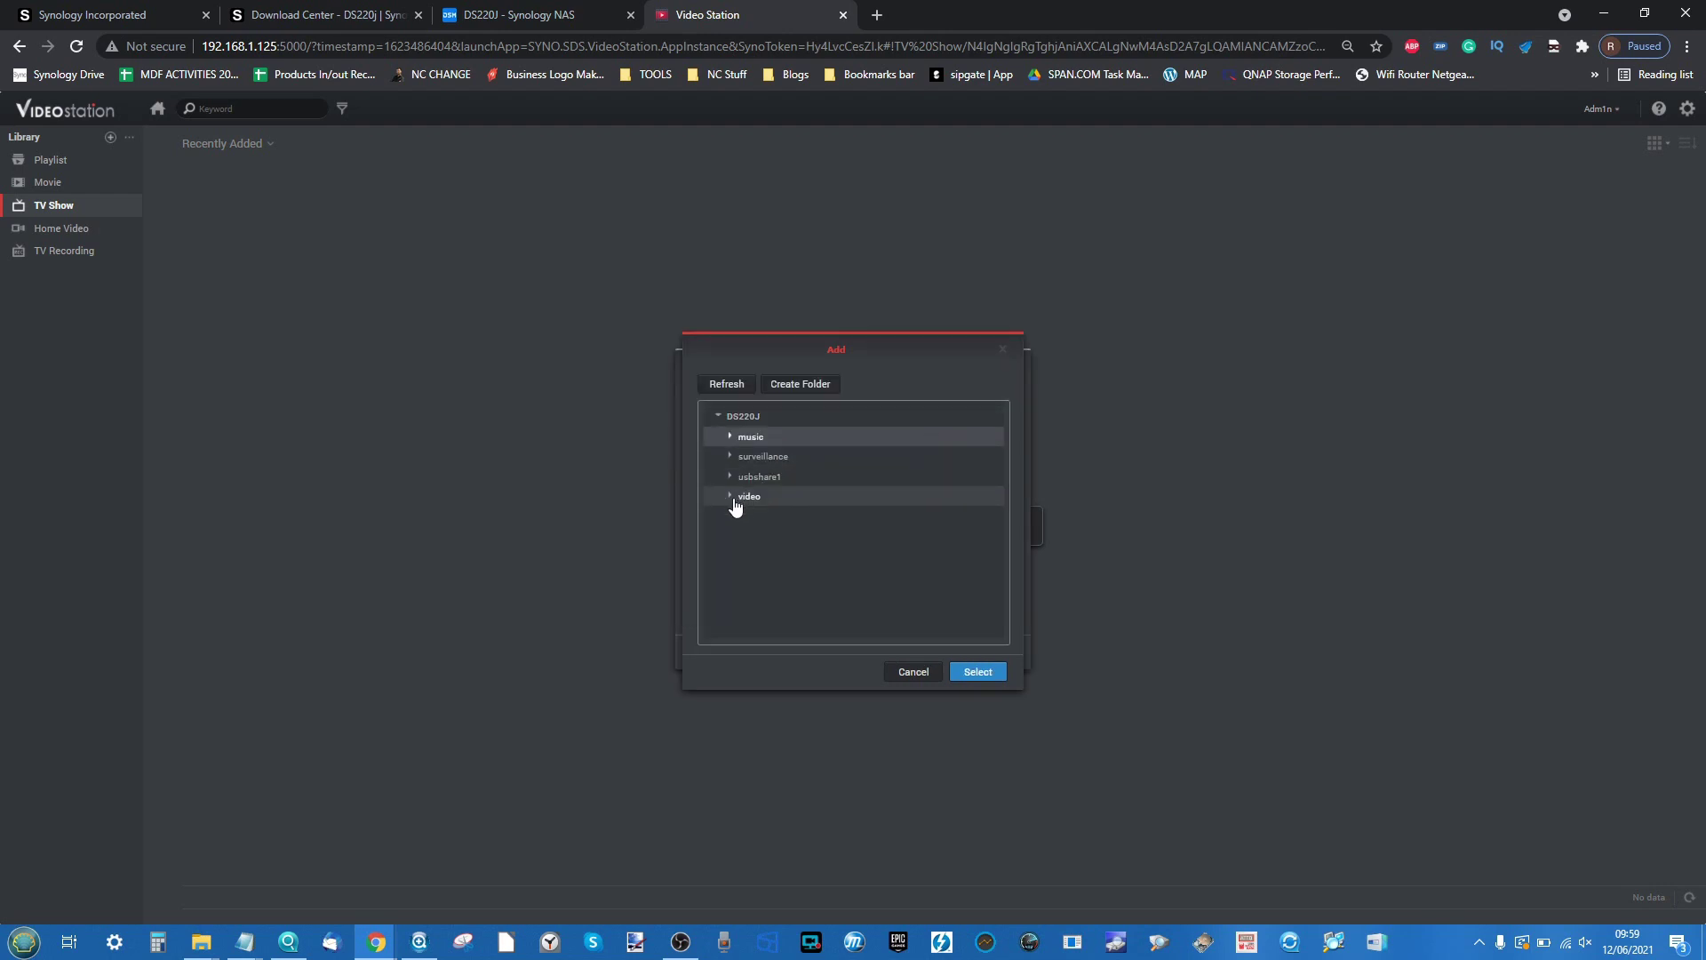
left_click(730, 497)
double_click(758, 556)
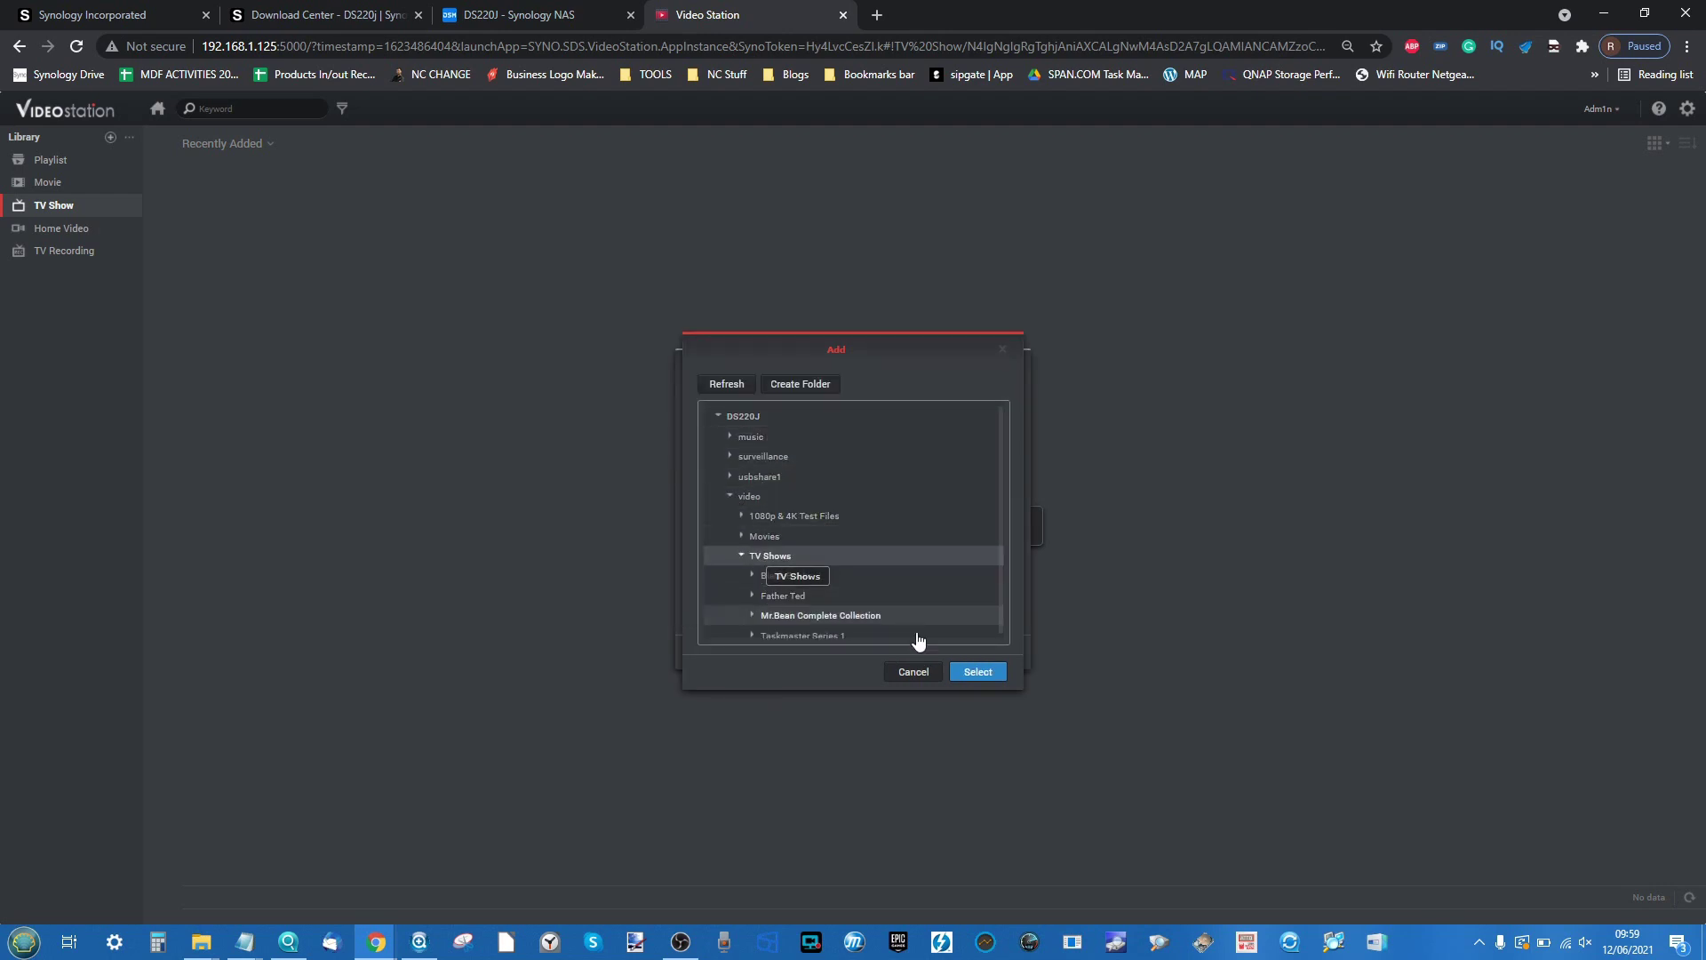
left_click(978, 673)
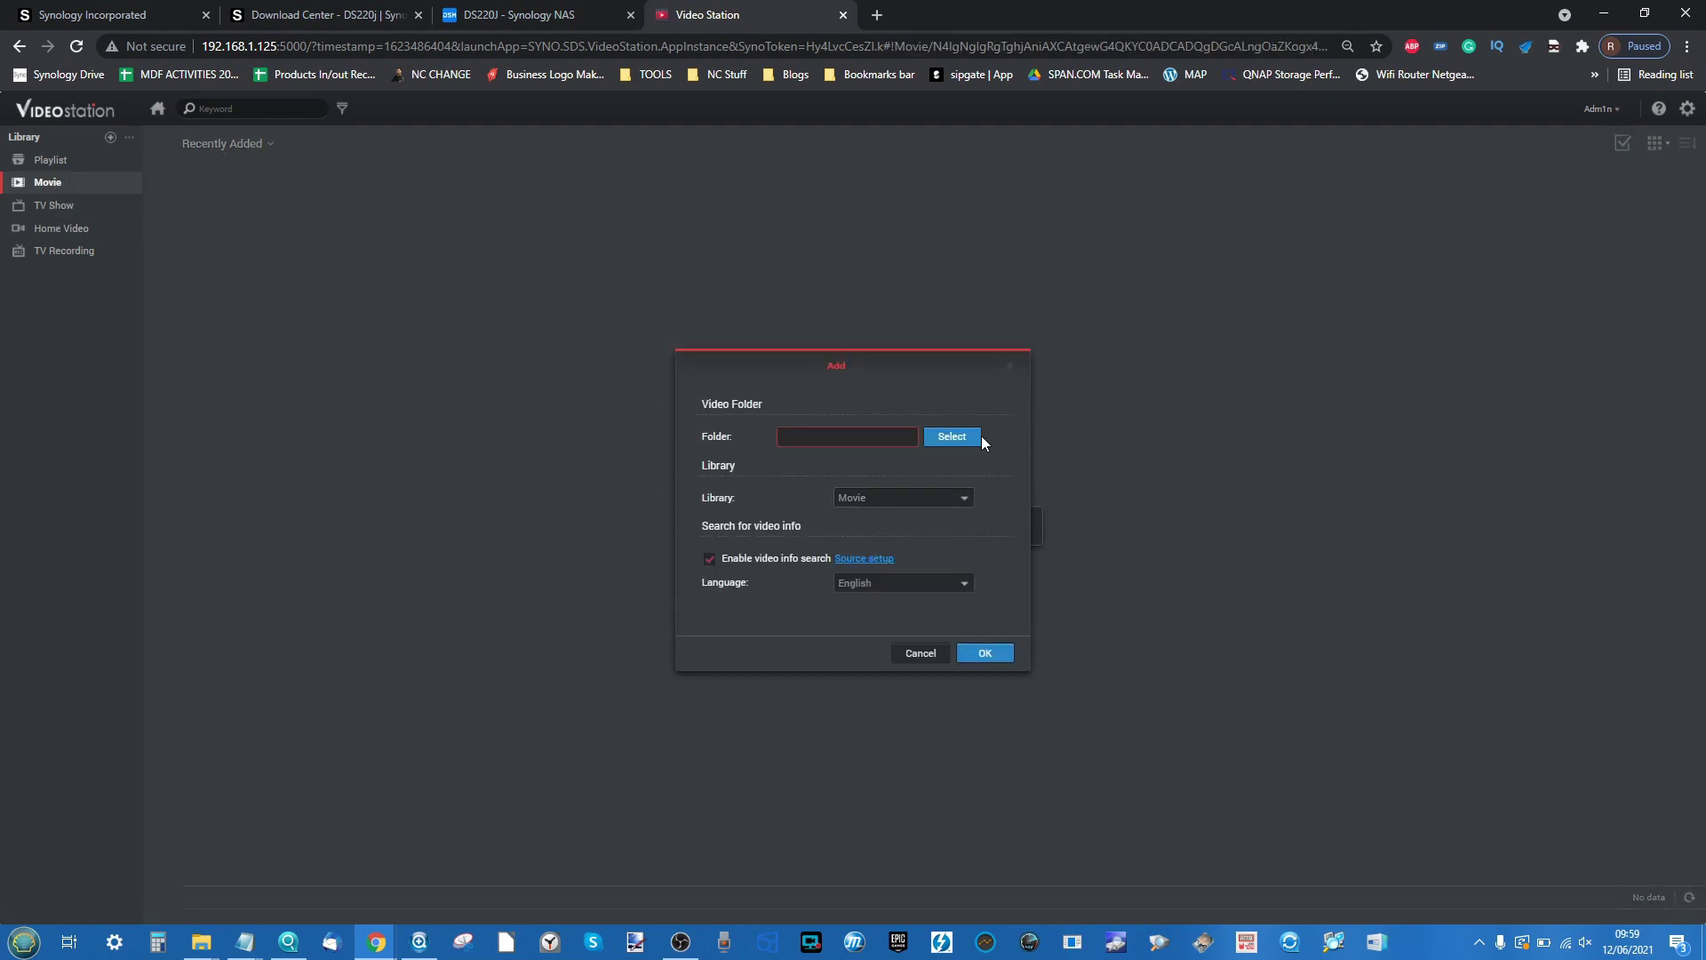
Add /video/Movies as an indexed folder for the Movie library
left_click(951, 436)
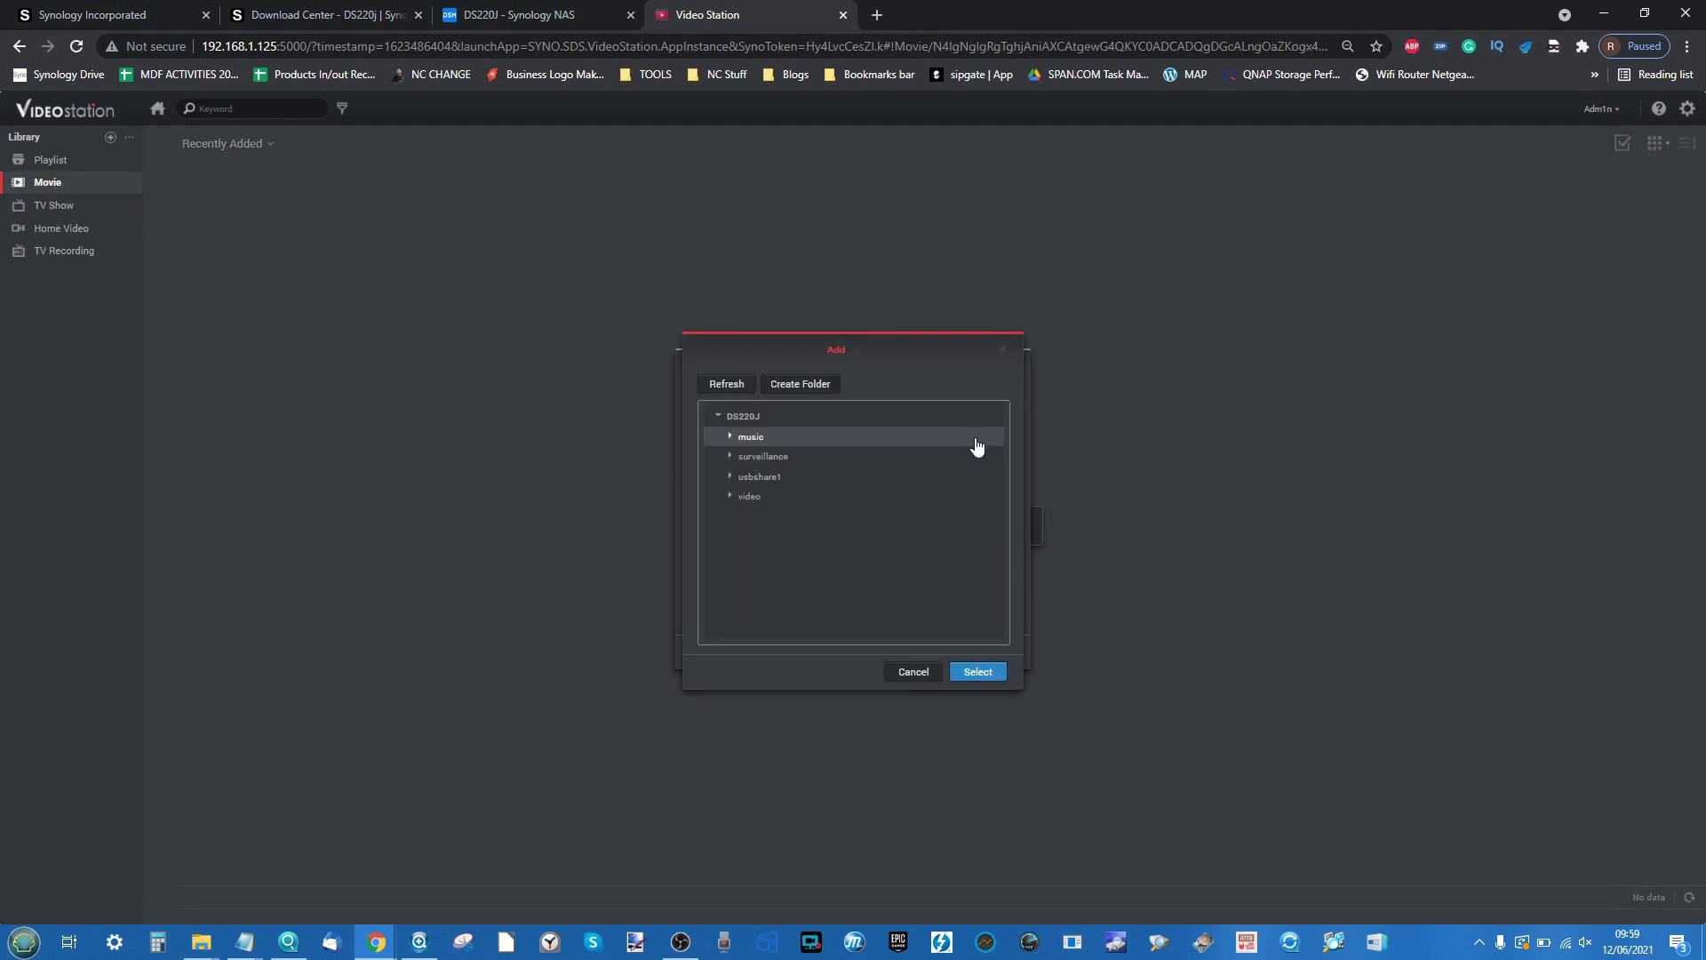
double_click(766, 498)
double_click(761, 537)
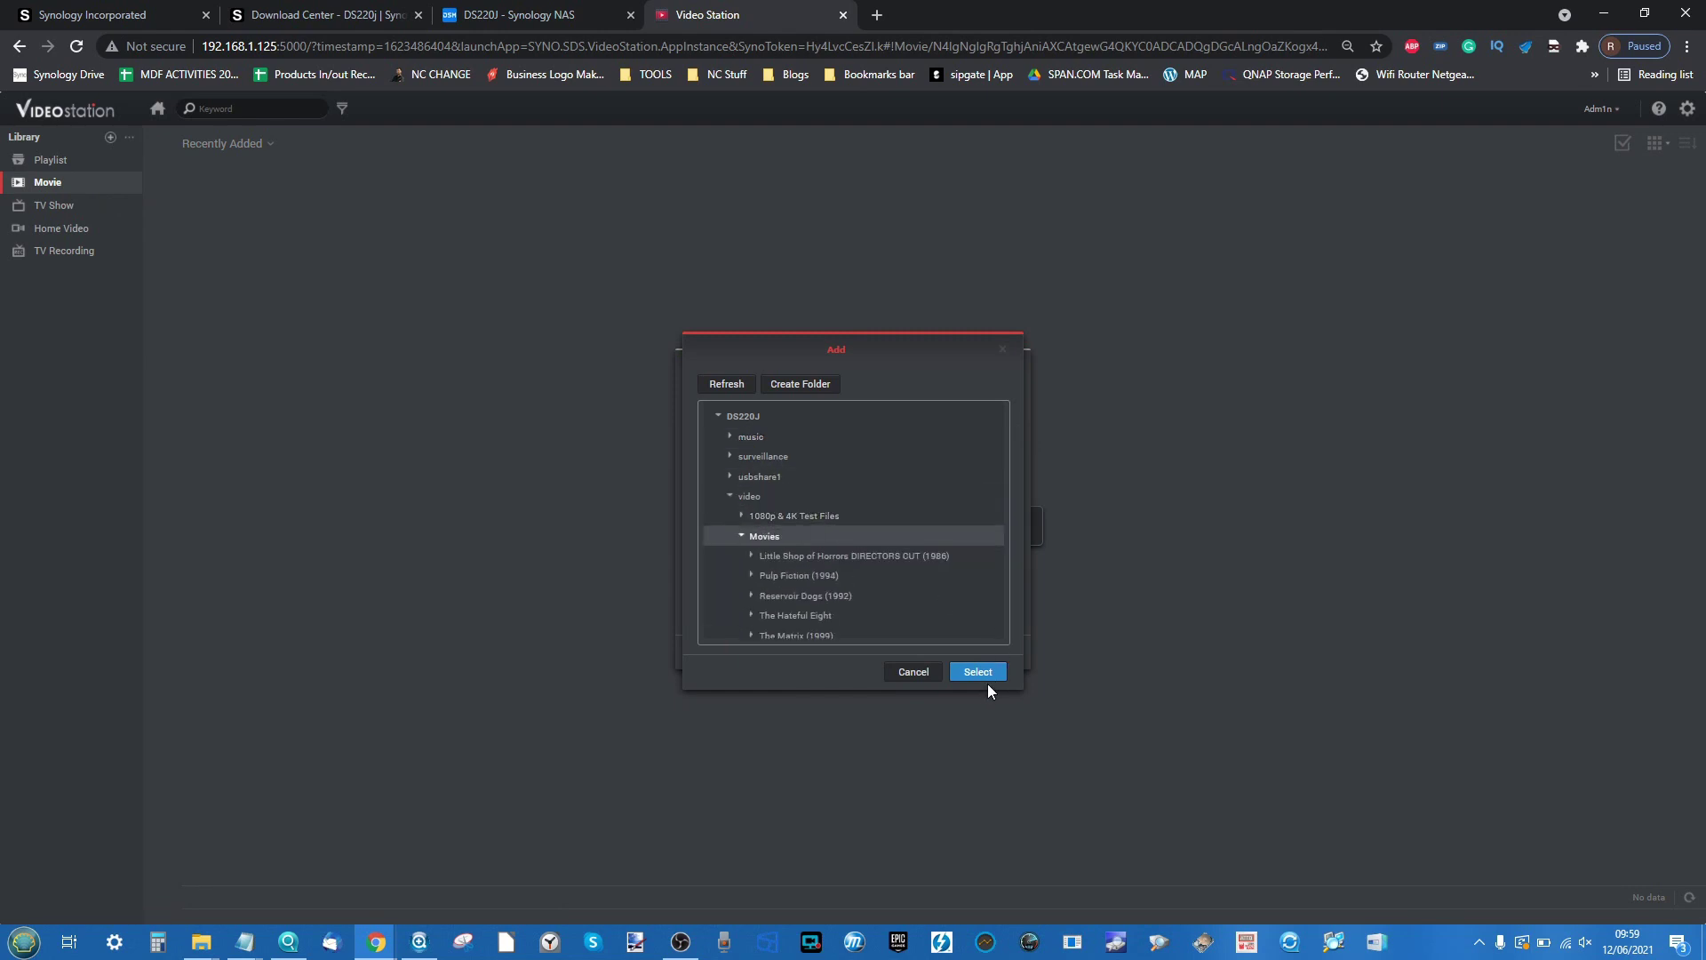
left_click(986, 684)
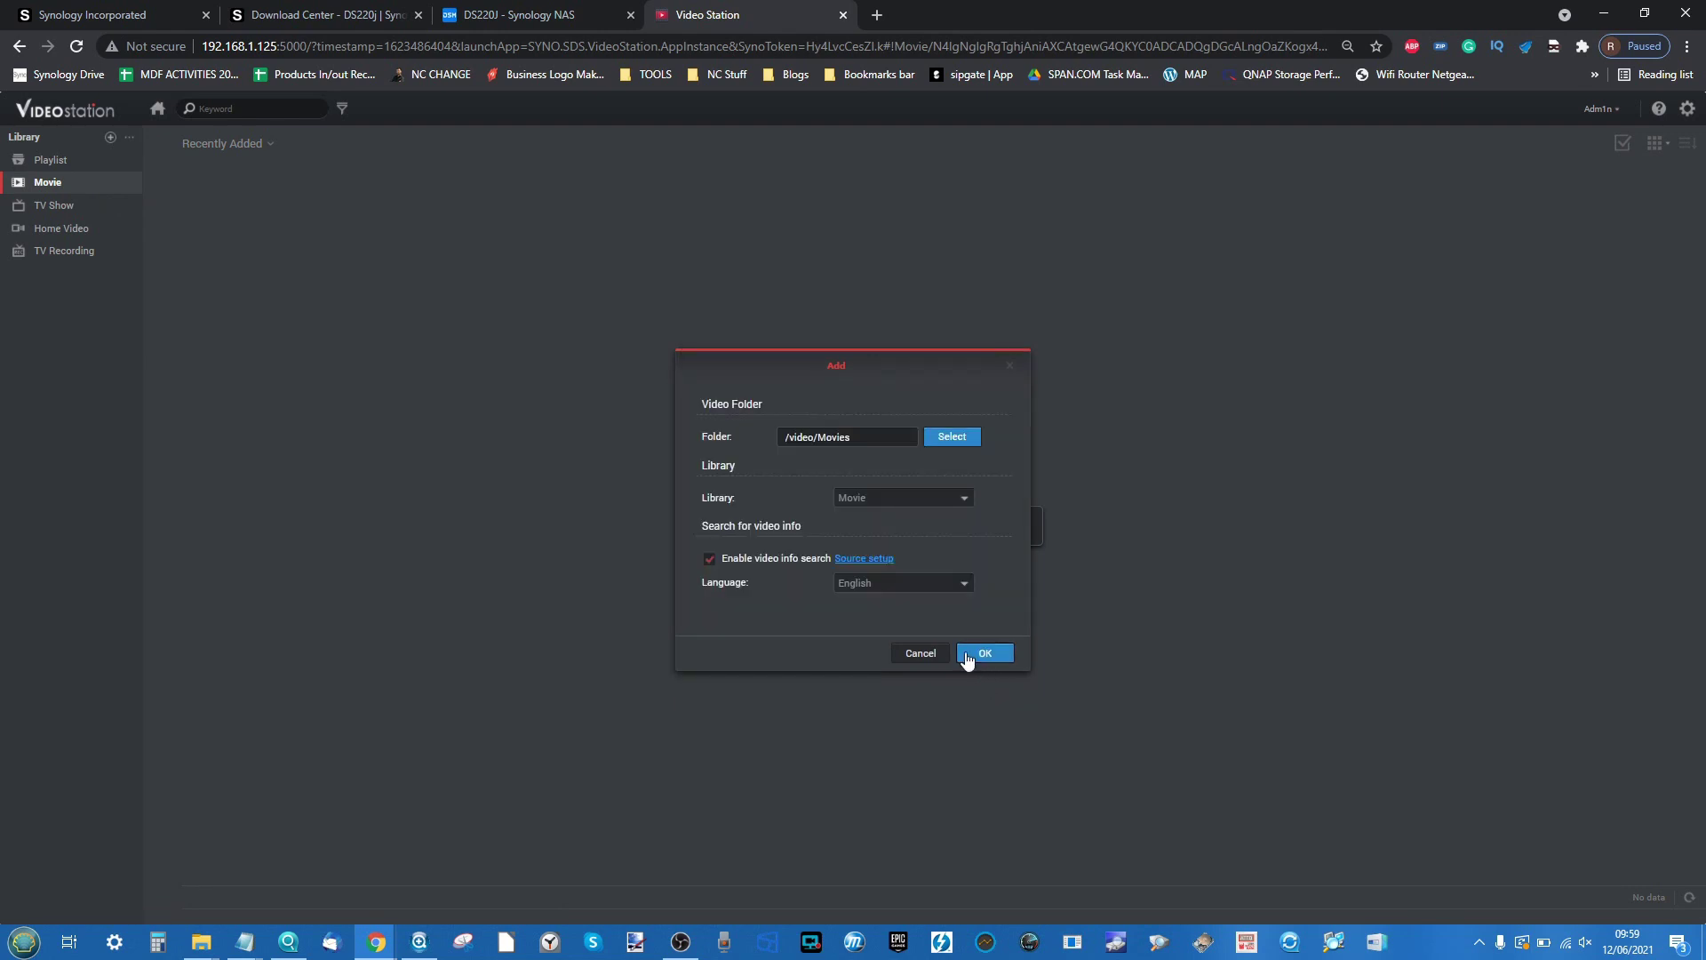
left_click(973, 654)
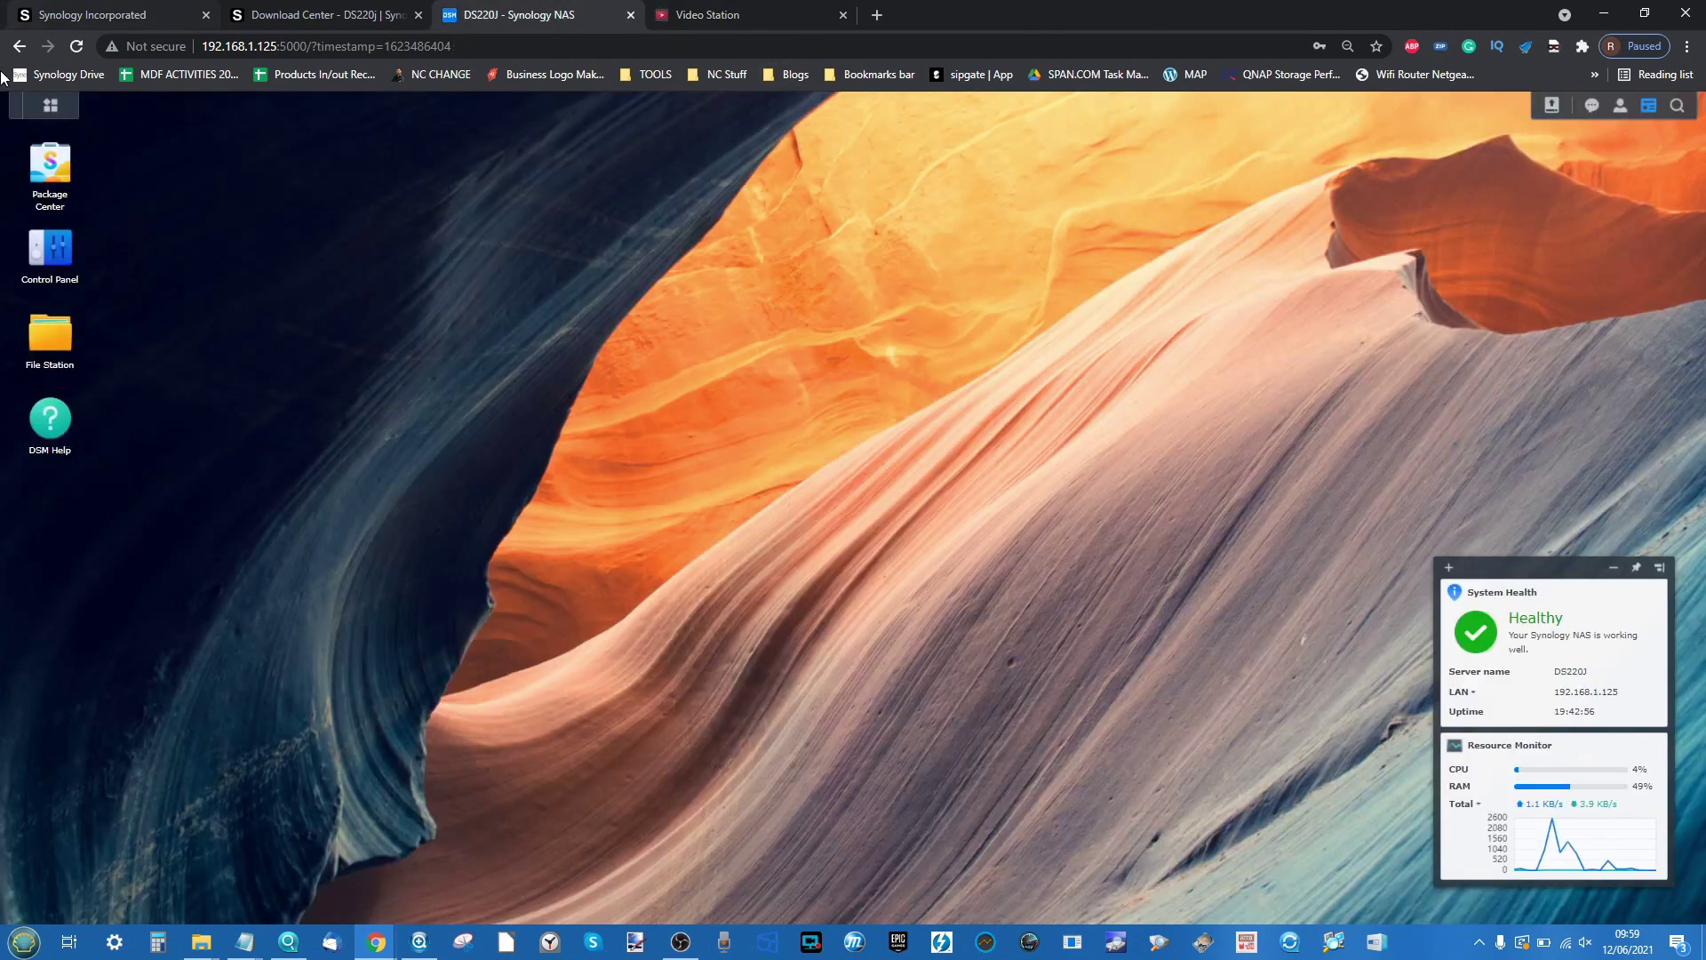
Open Storage Manager, view Storage Pool 1 and Volume 1, then select Drive 1 under HDD/SSD
left_click(54, 106)
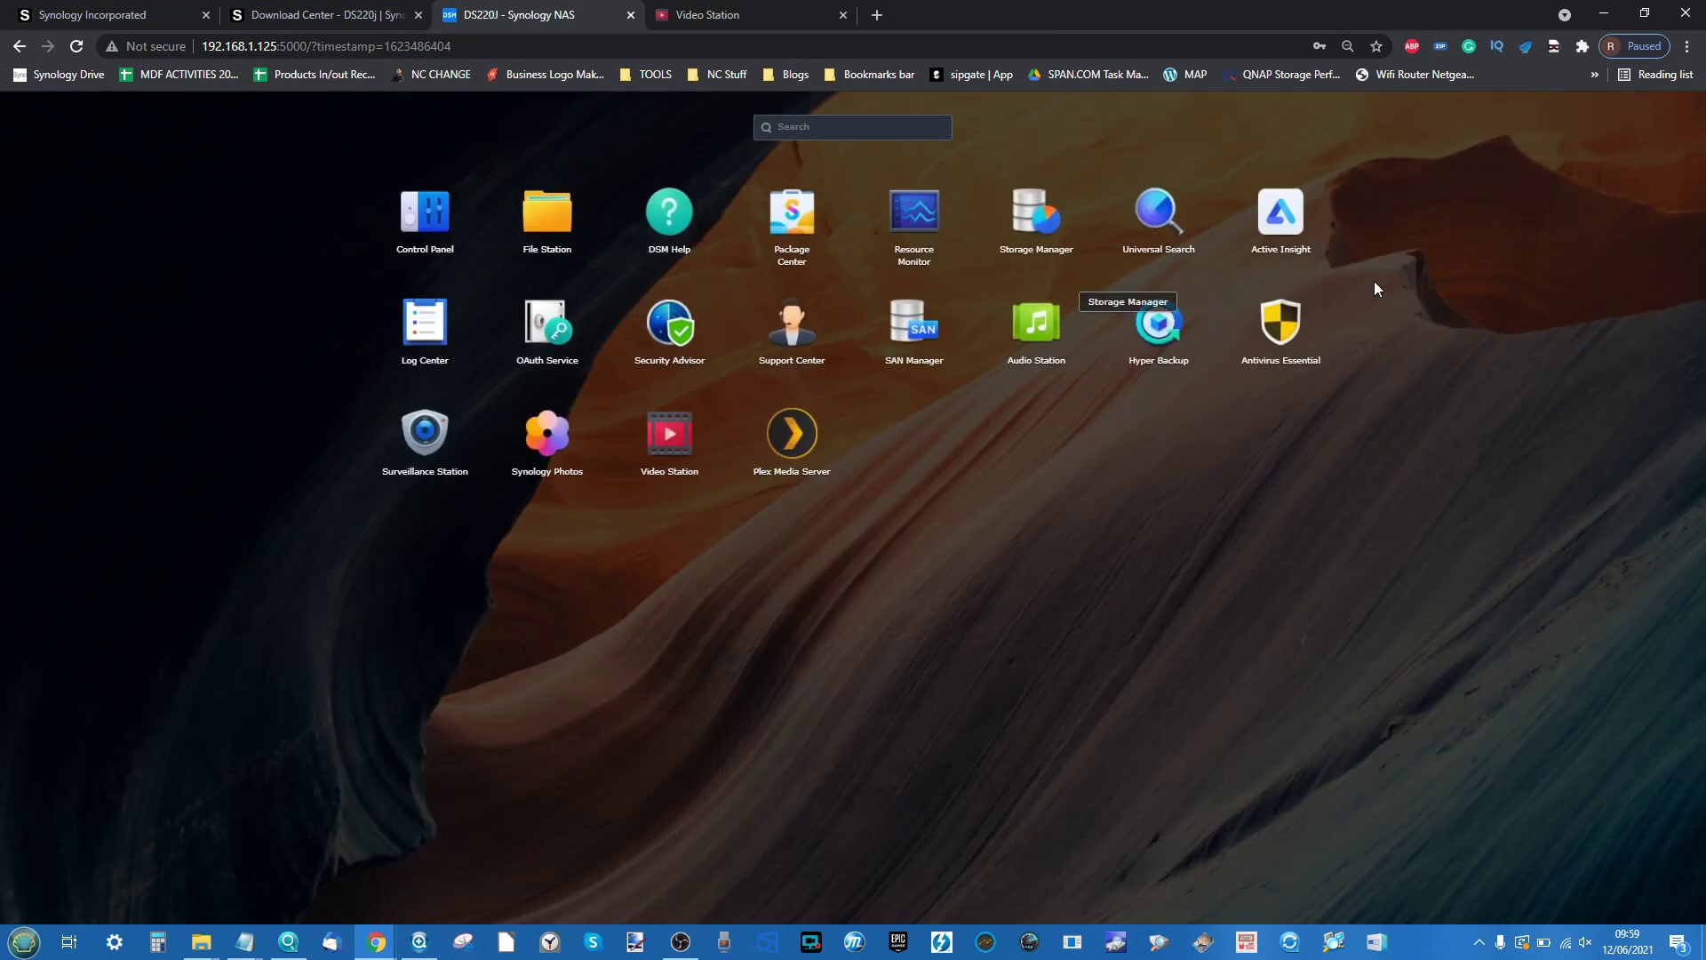
left_click(1040, 218)
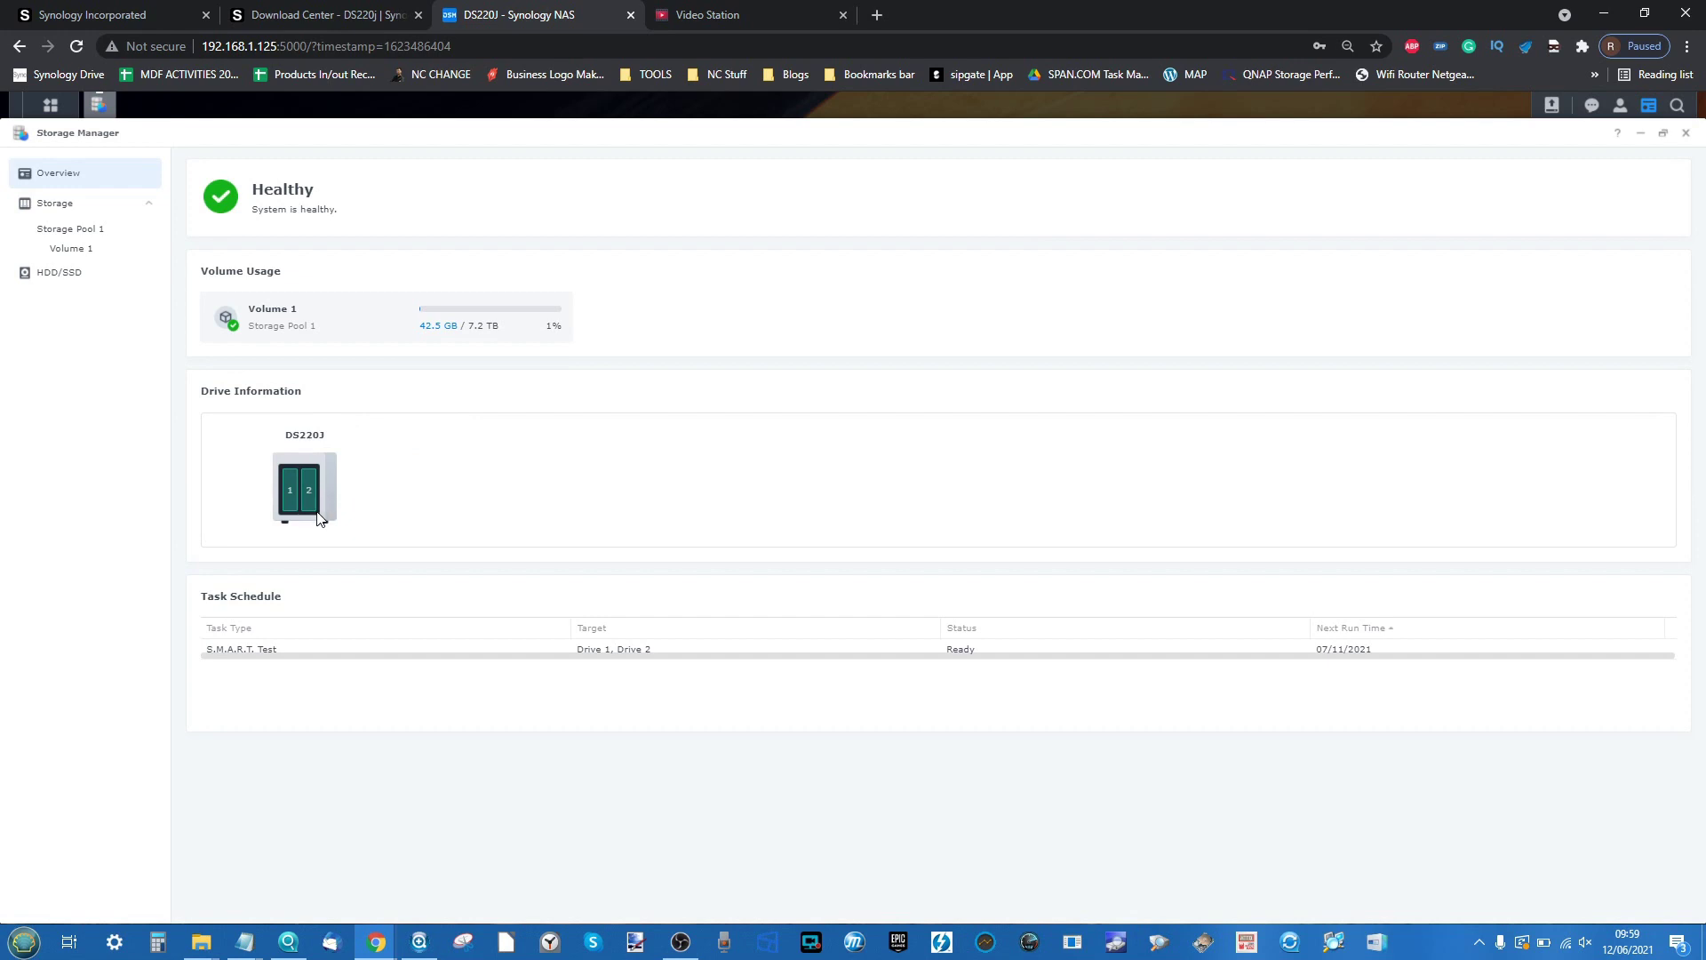
left_click(70, 227)
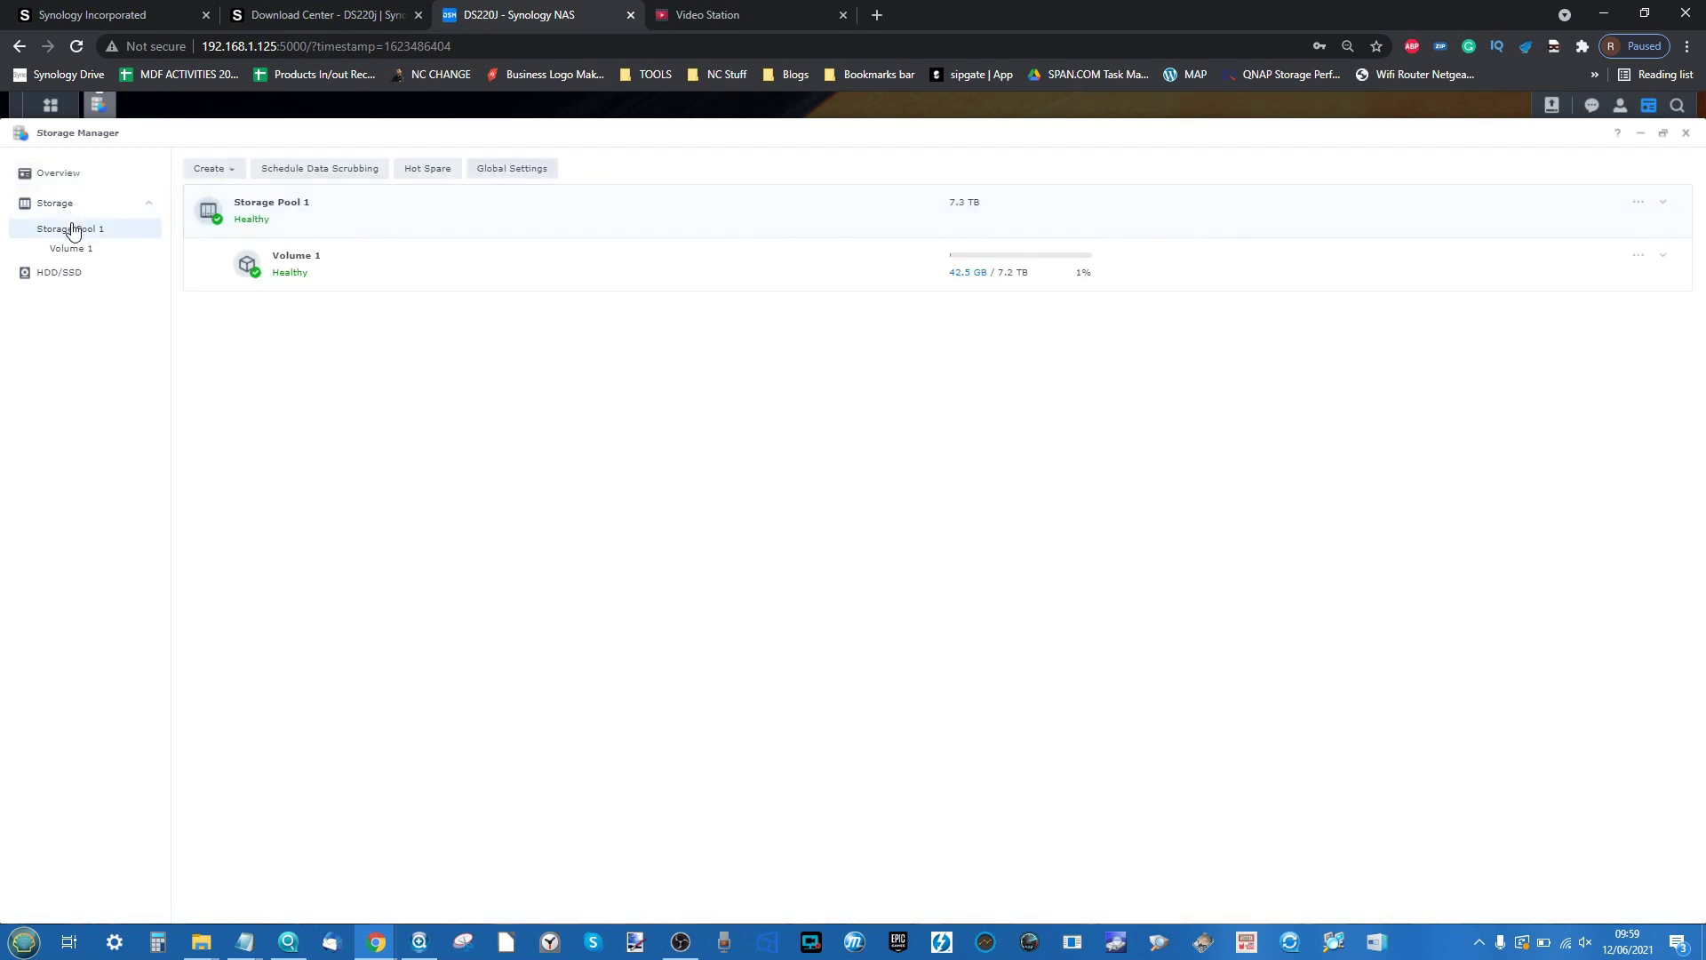
left_click(71, 250)
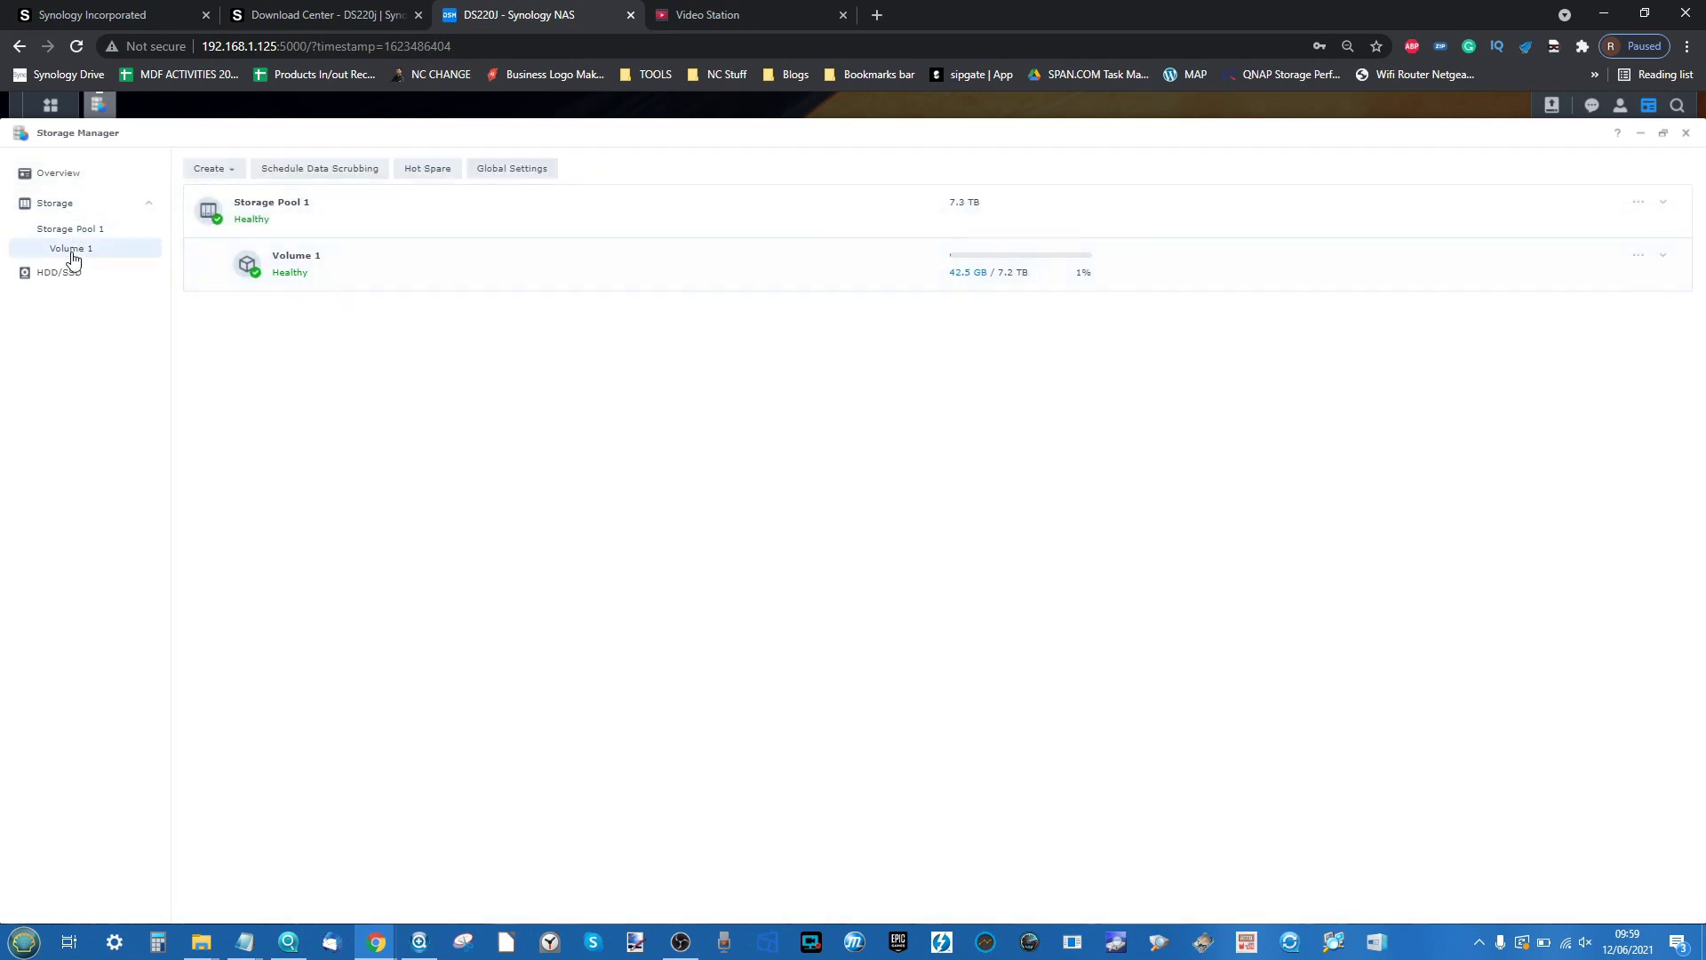
left_click(81, 284)
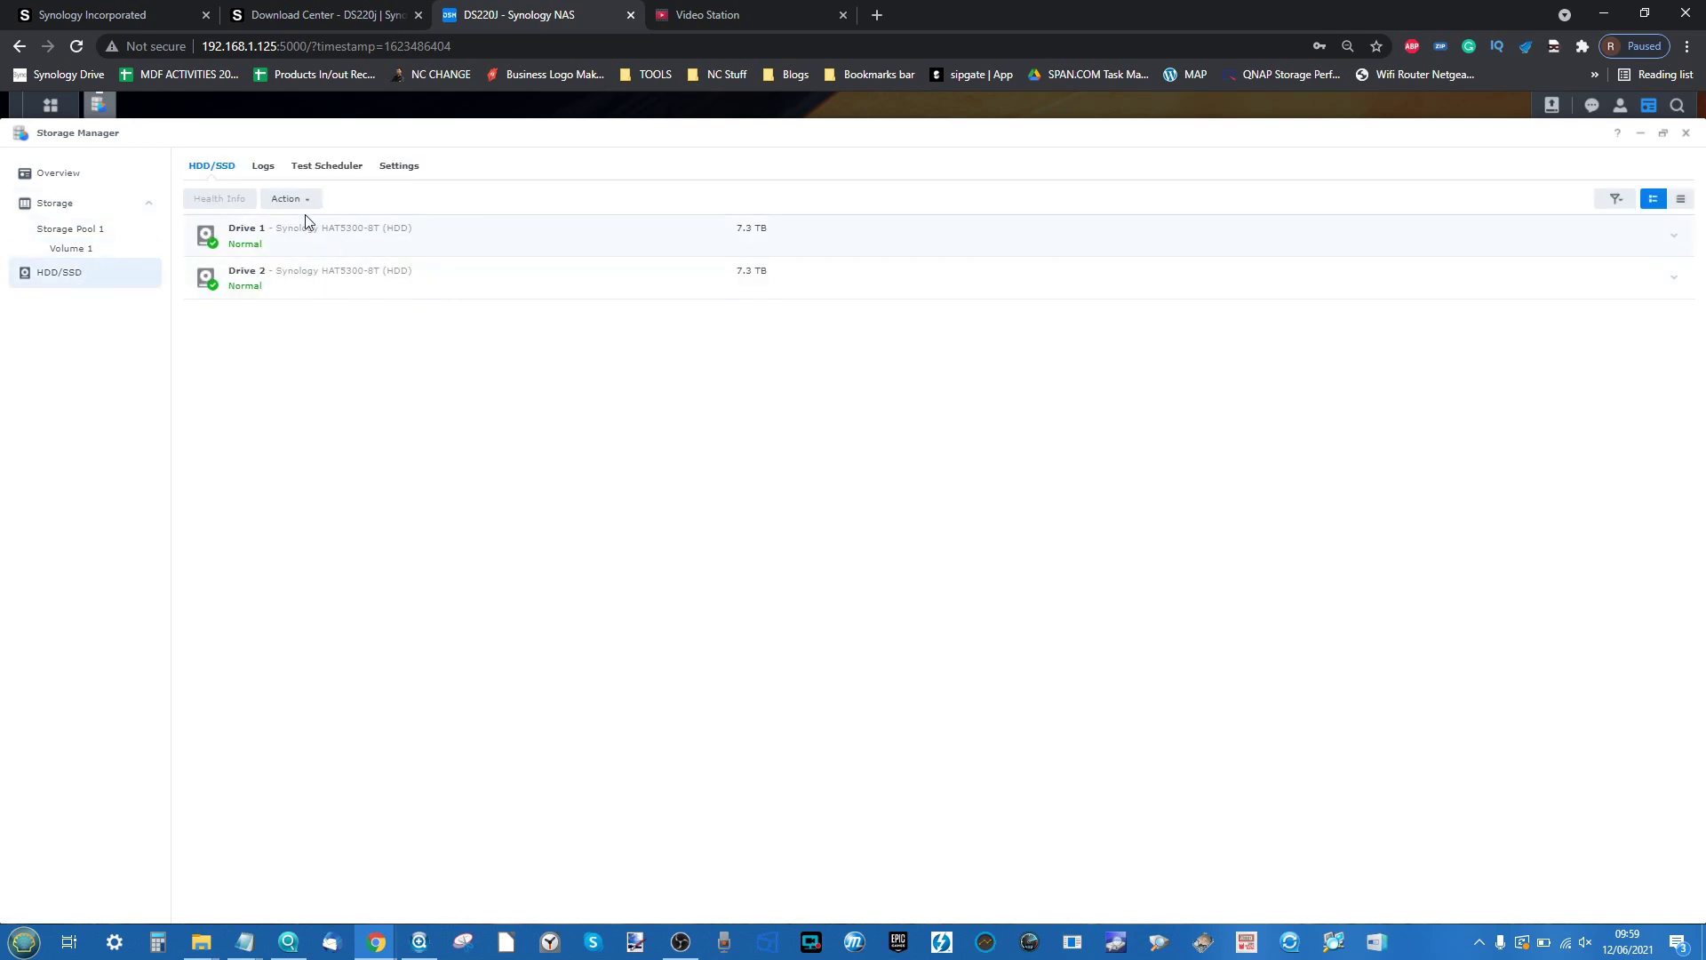
left_click(419, 250)
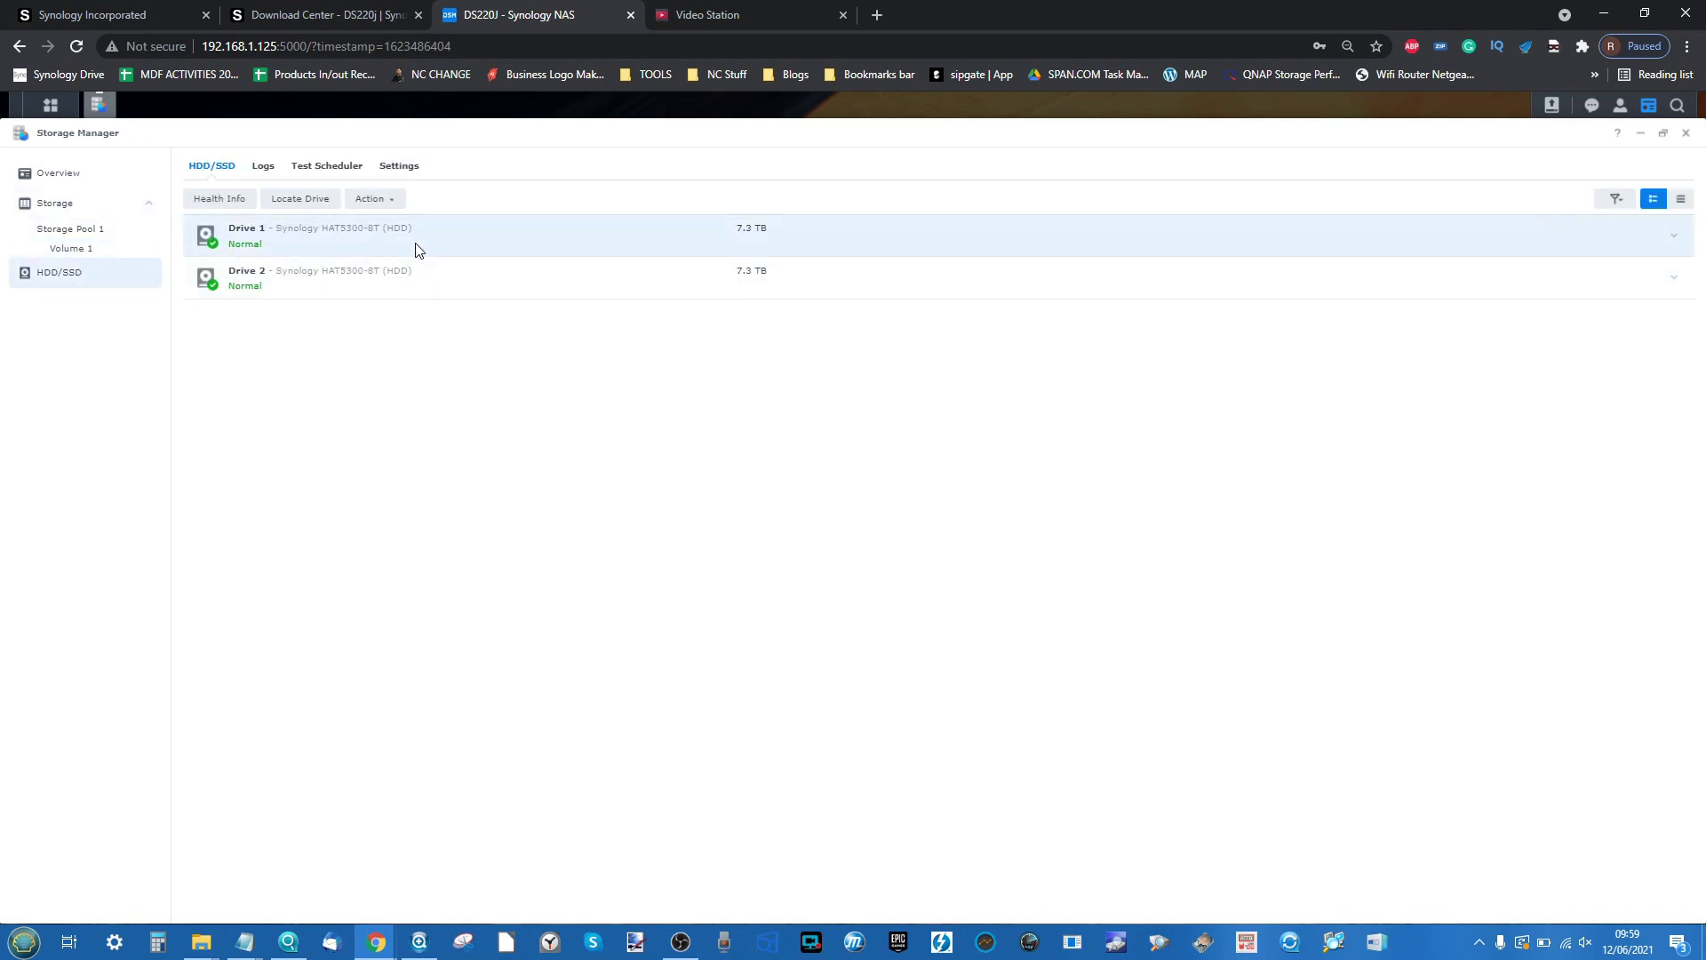
Review Drive 1's Health Info, including its S.M.A.R.T. results and History
left_click(226, 198)
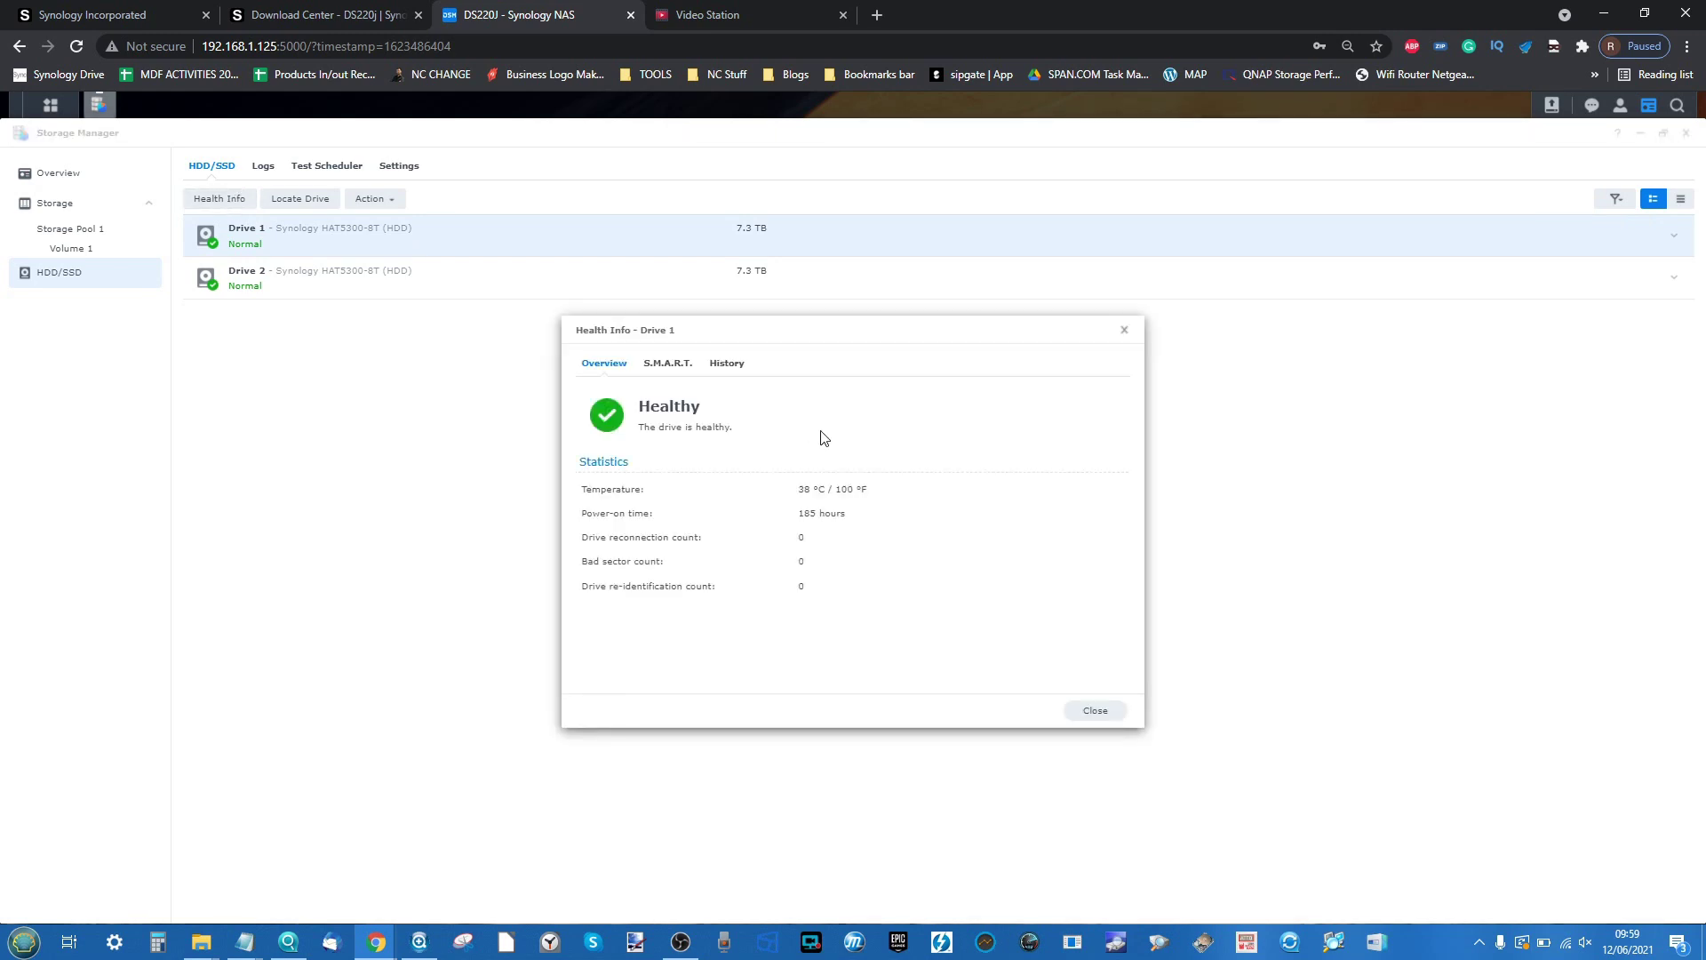
left_click(668, 363)
left_click(726, 364)
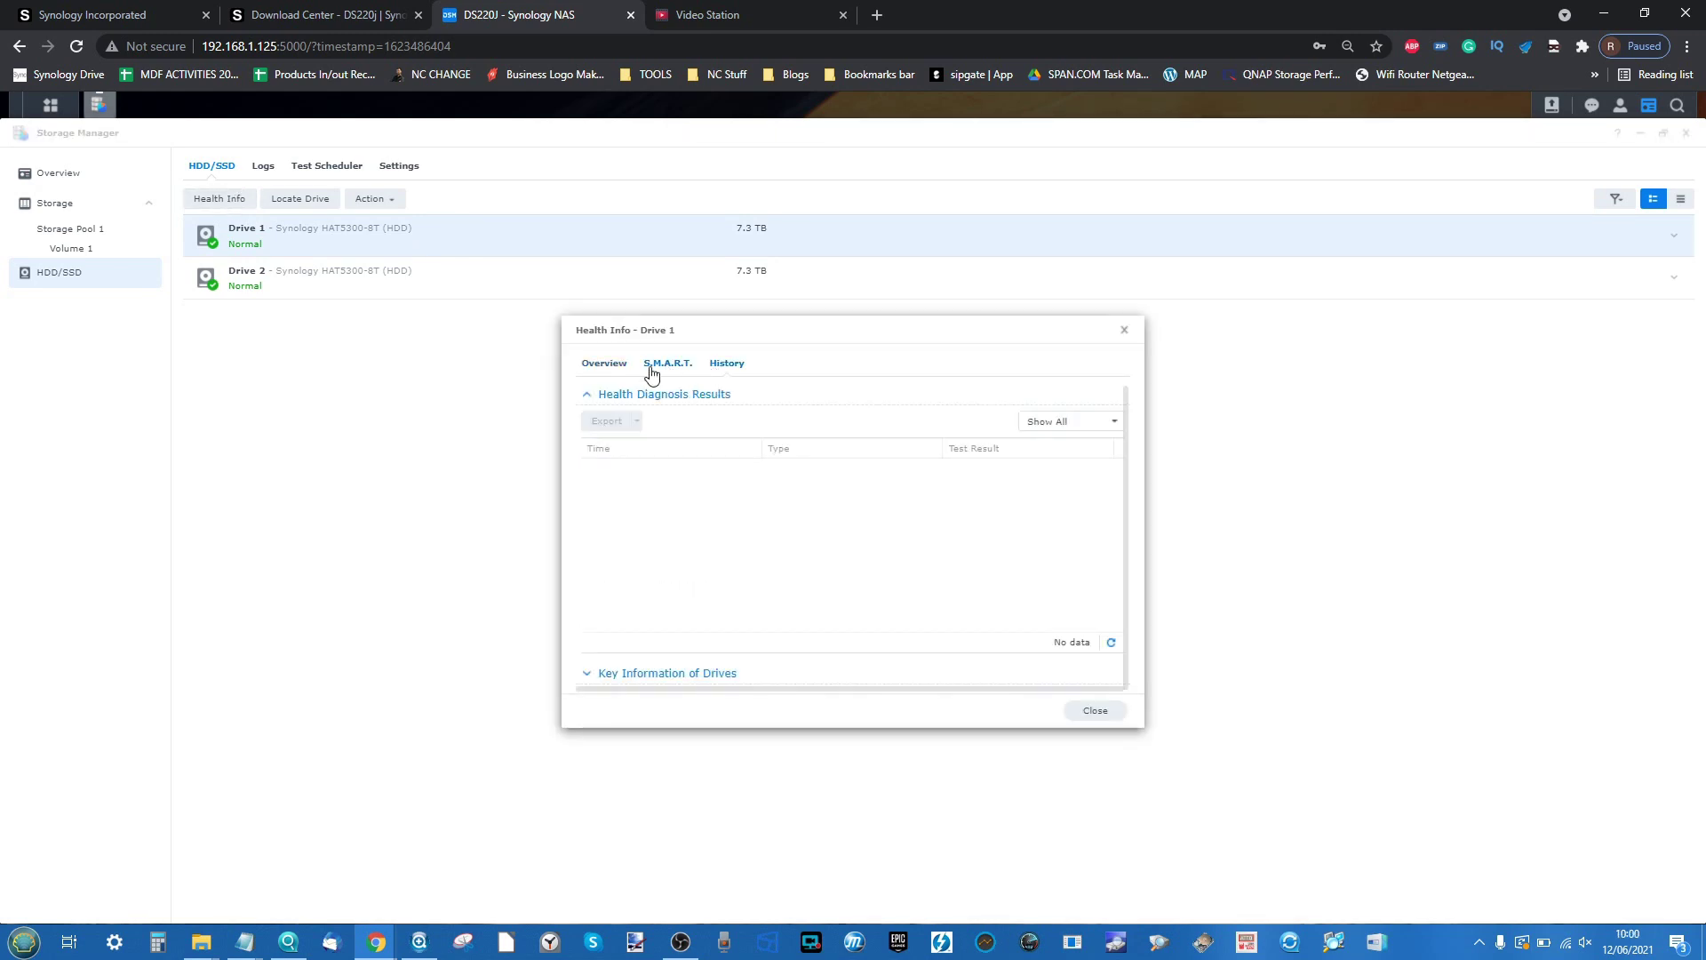
left_click(1124, 330)
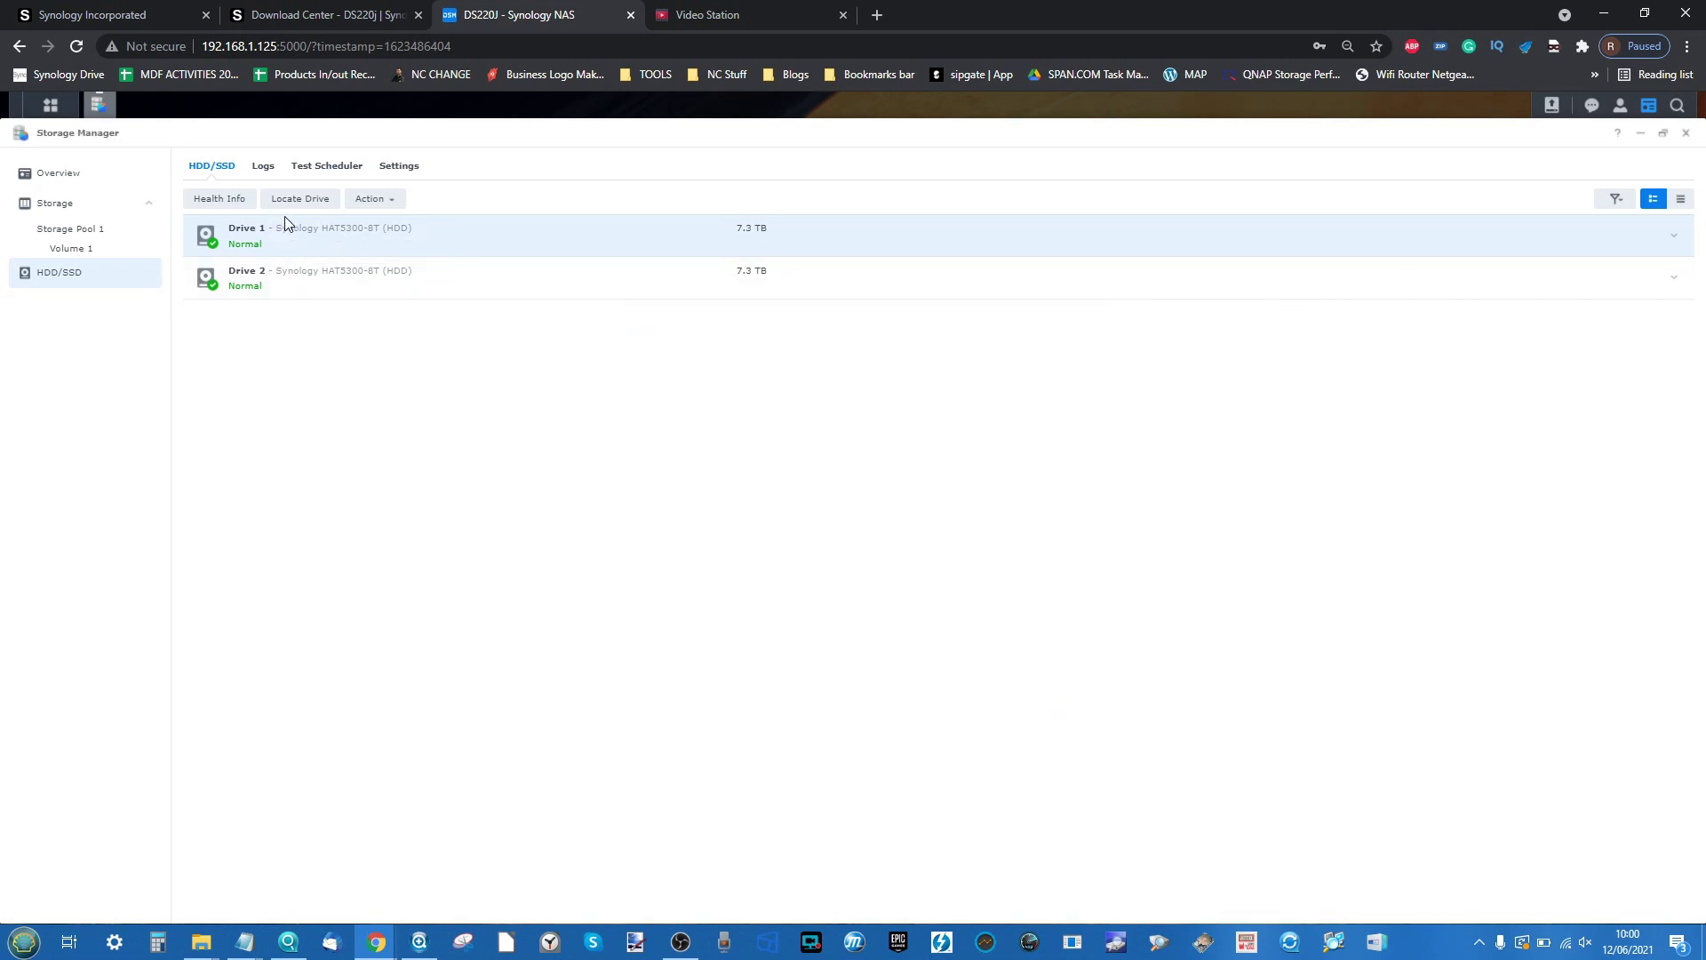
Confirm drive firmware is up to date, return to Overview, and close Storage Manager
left_click(363, 203)
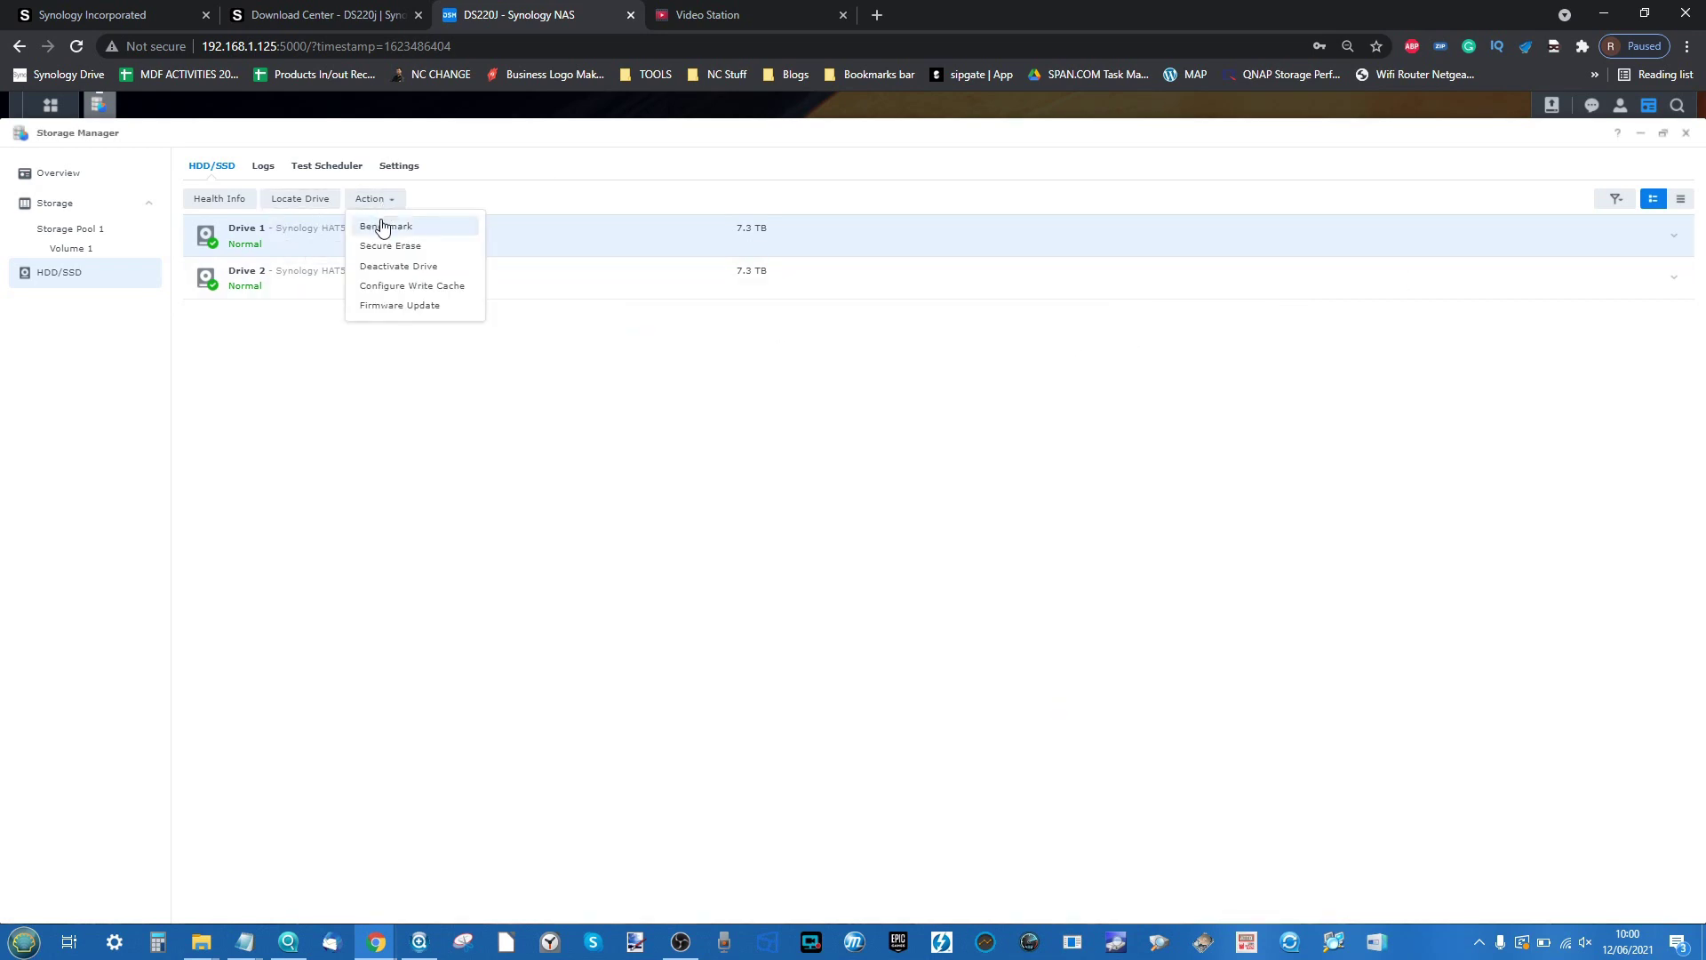
left_click(396, 306)
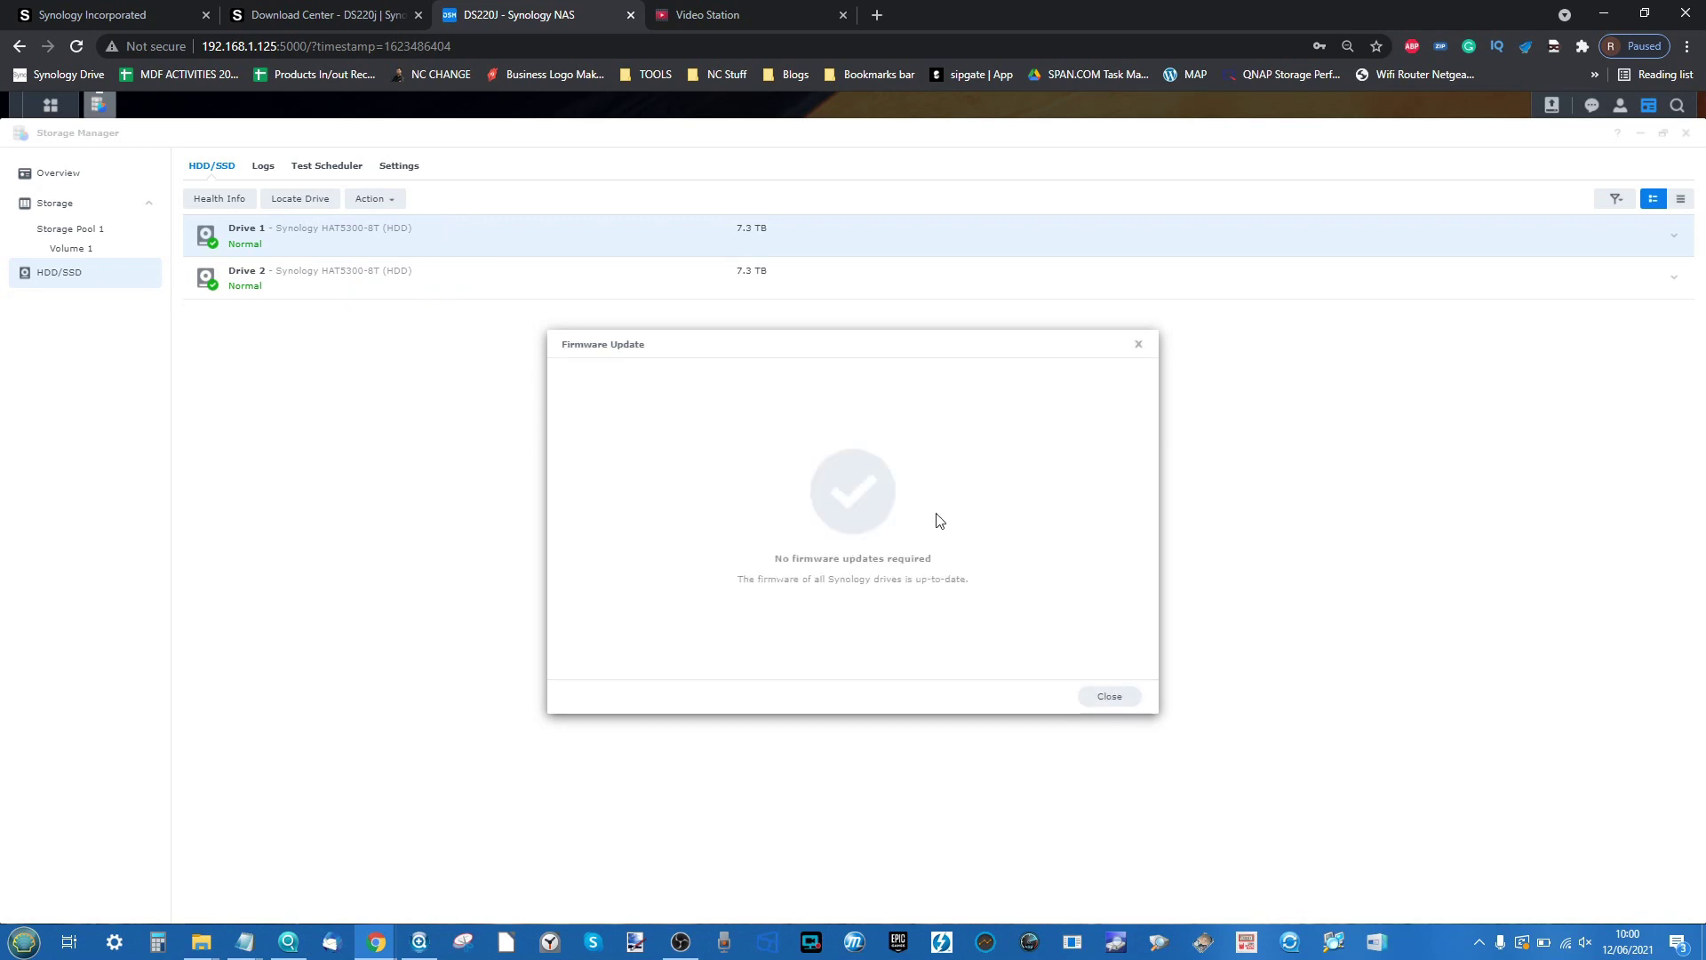
left_click(1139, 345)
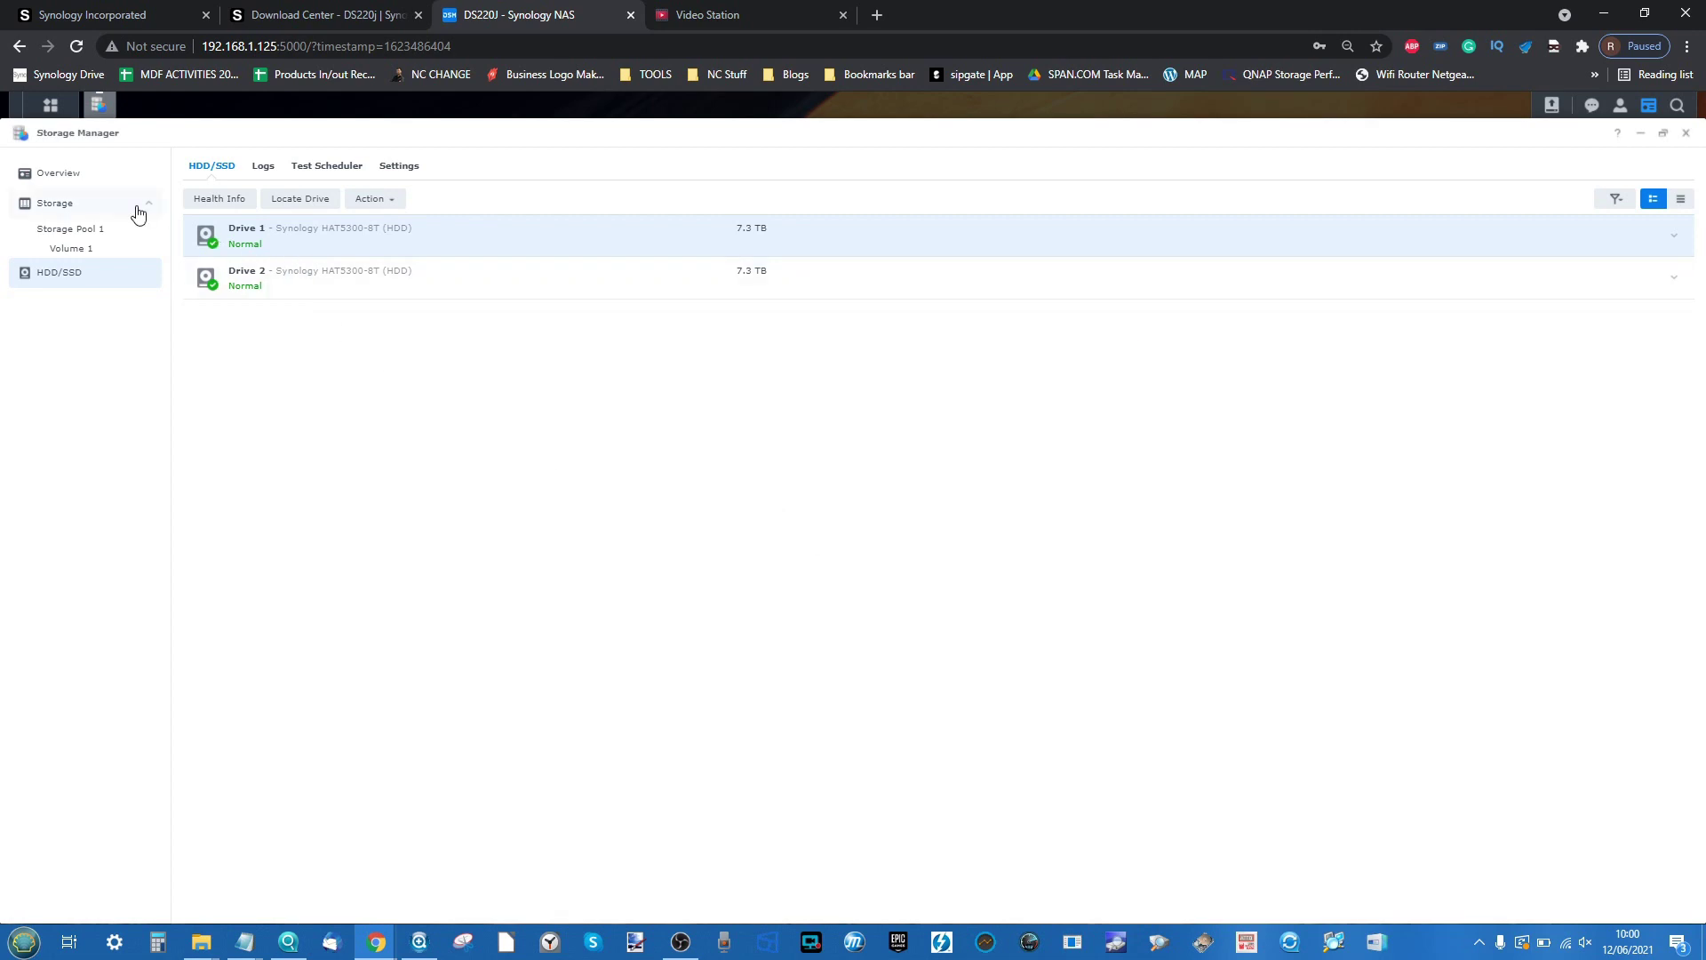
left_click(69, 180)
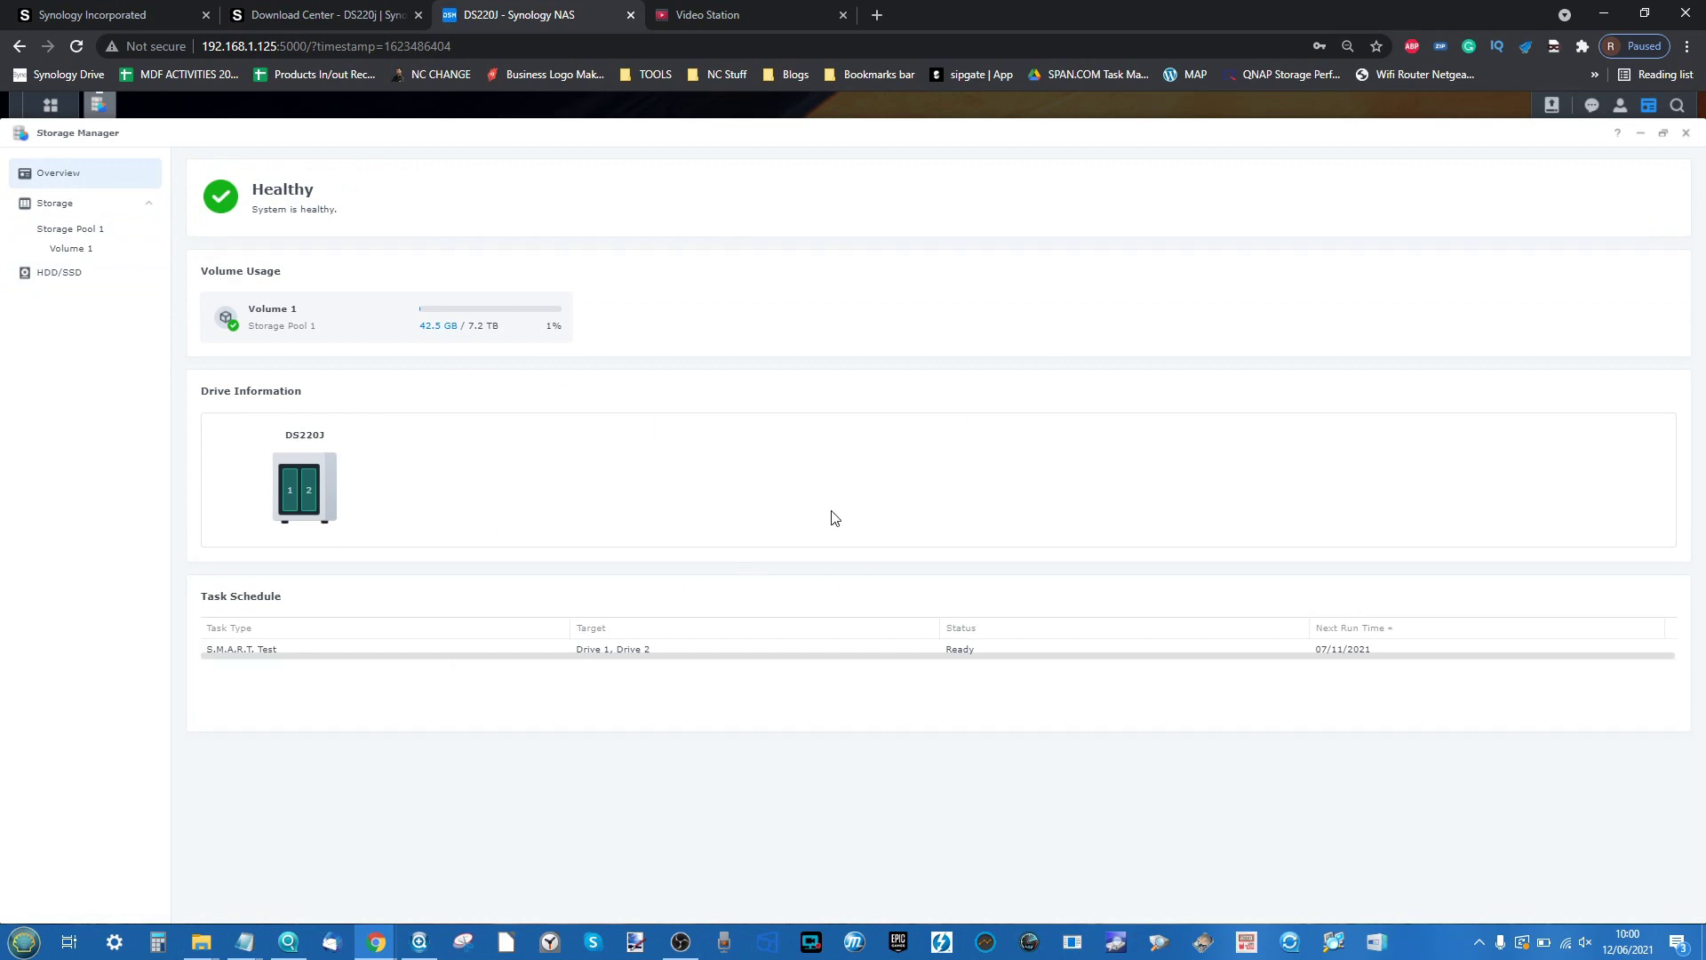
left_click(1687, 133)
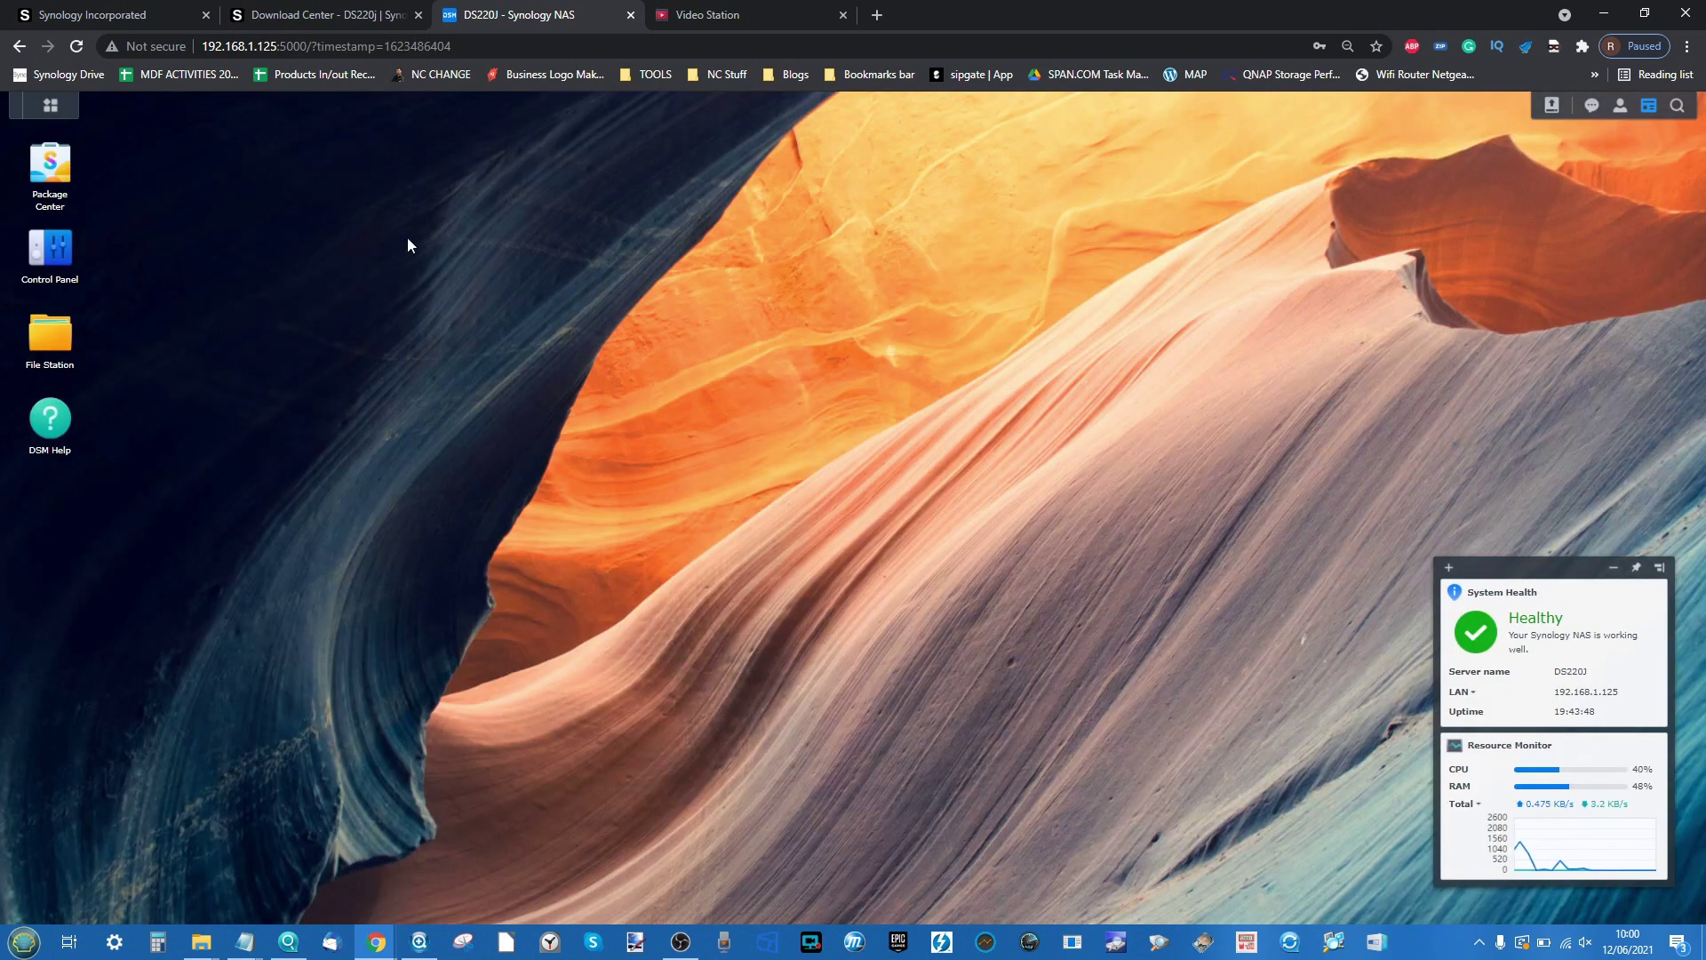
Launch Surveillance Station and Resource Monitor from the Main Menu, glancing at the TV Show library
left_click(52, 110)
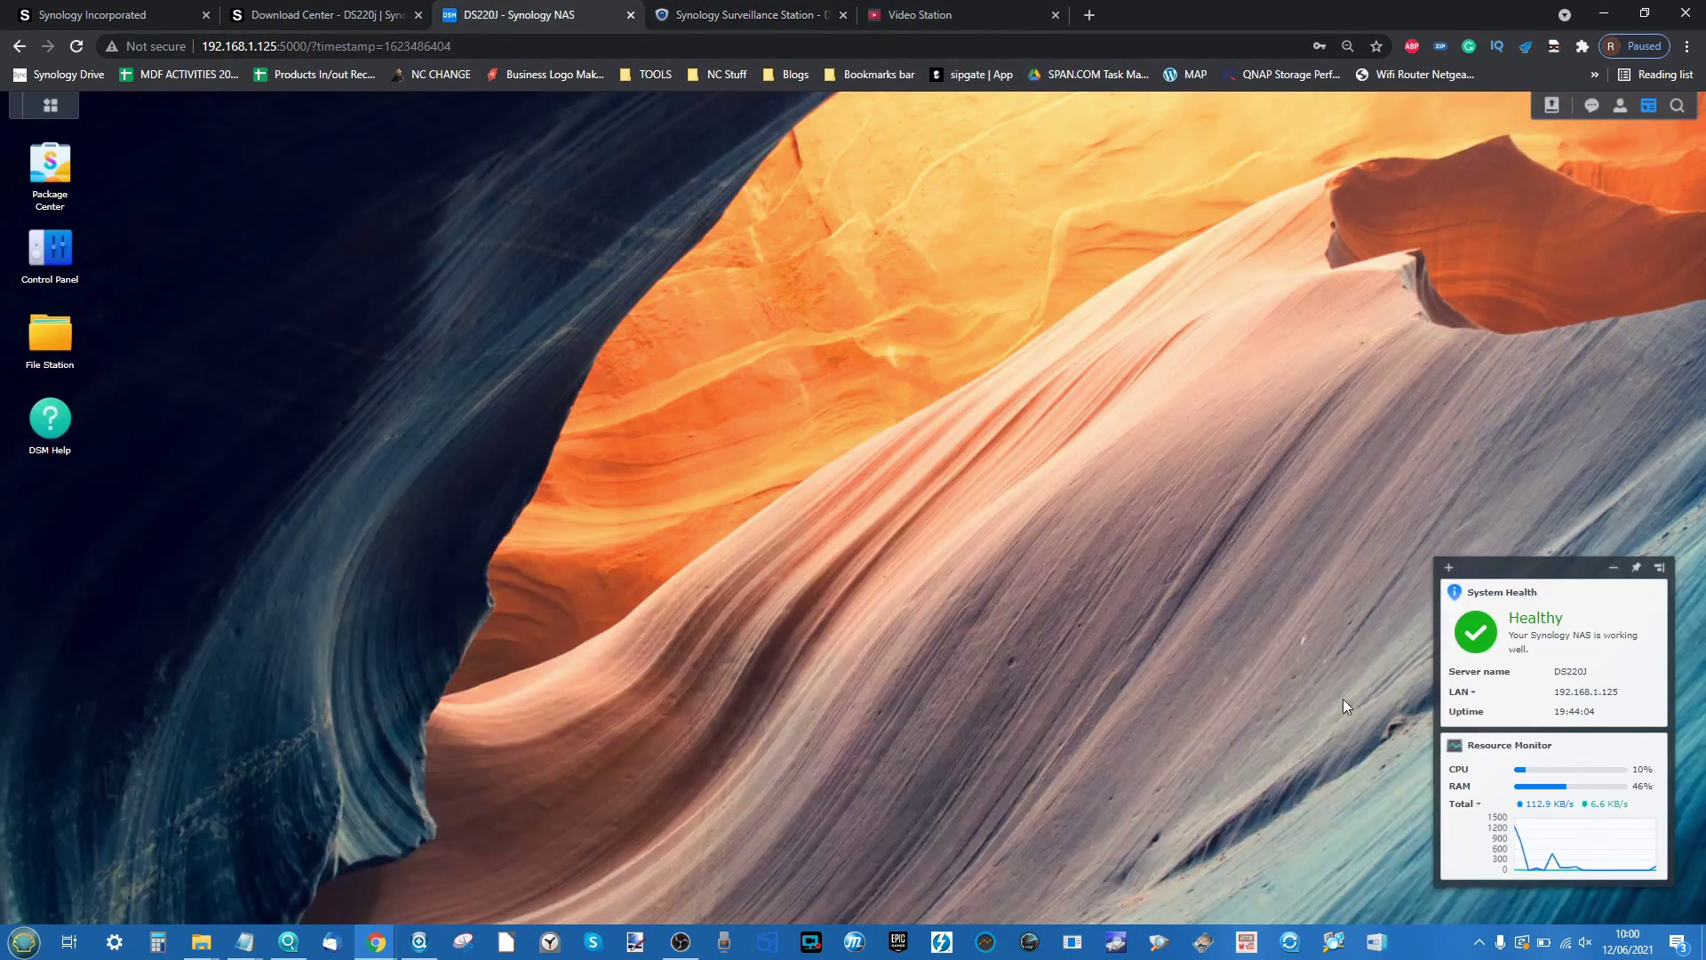
left_click(53, 107)
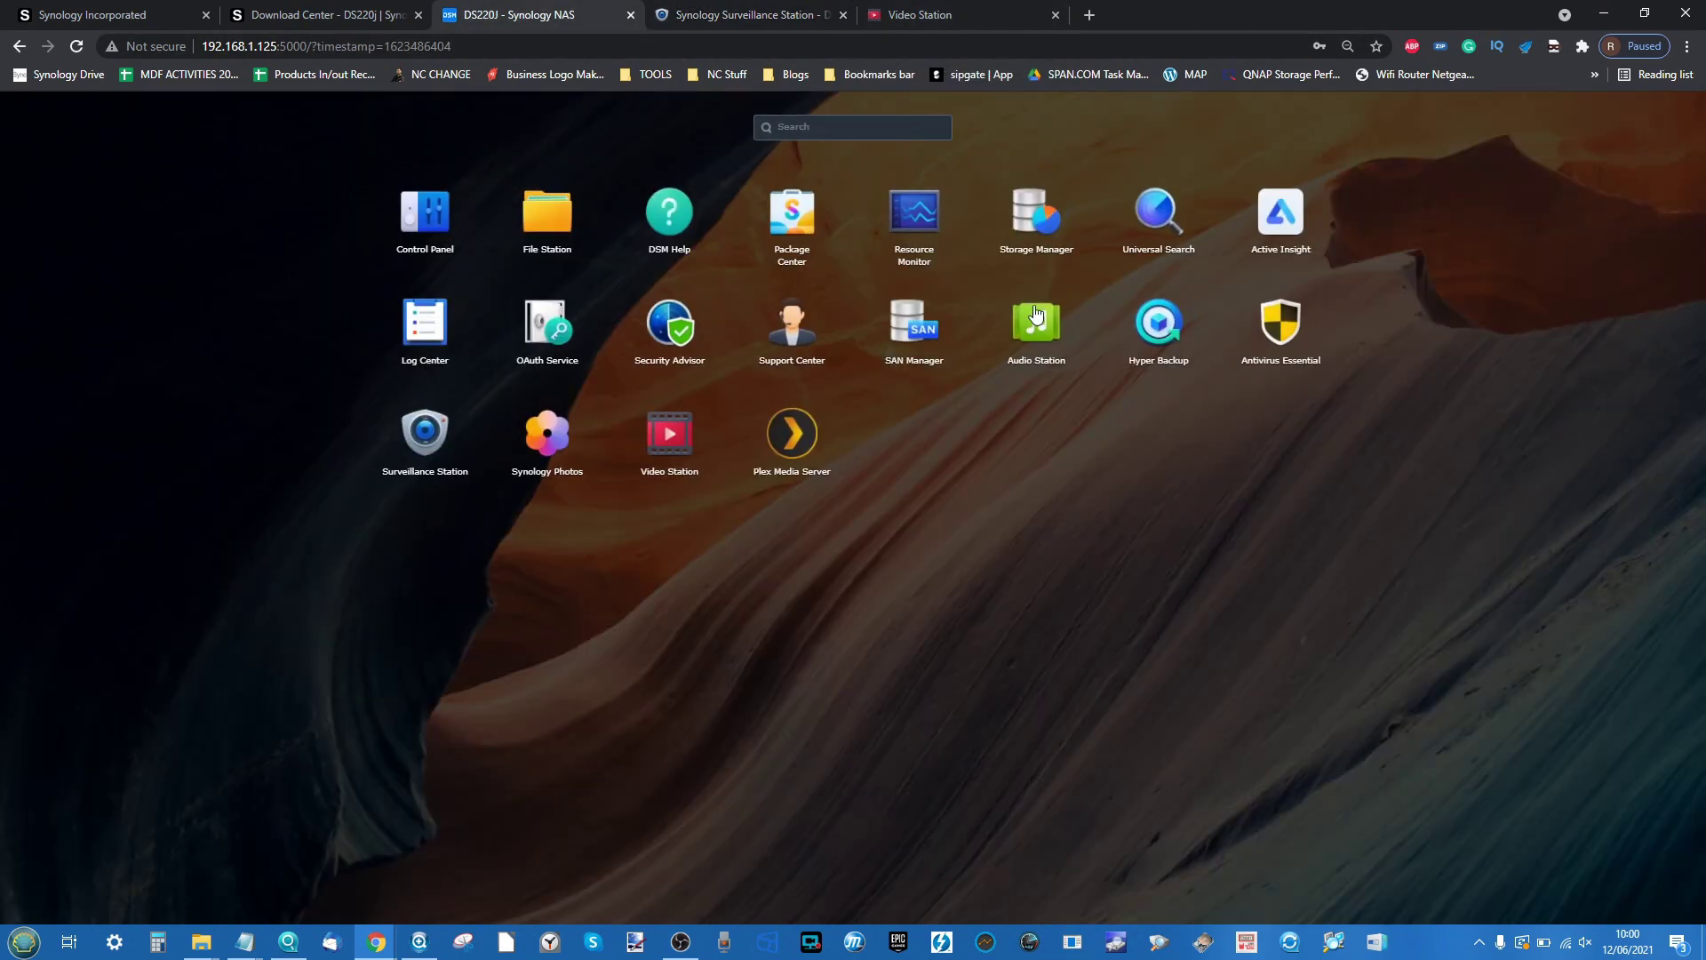
left_click(909, 220)
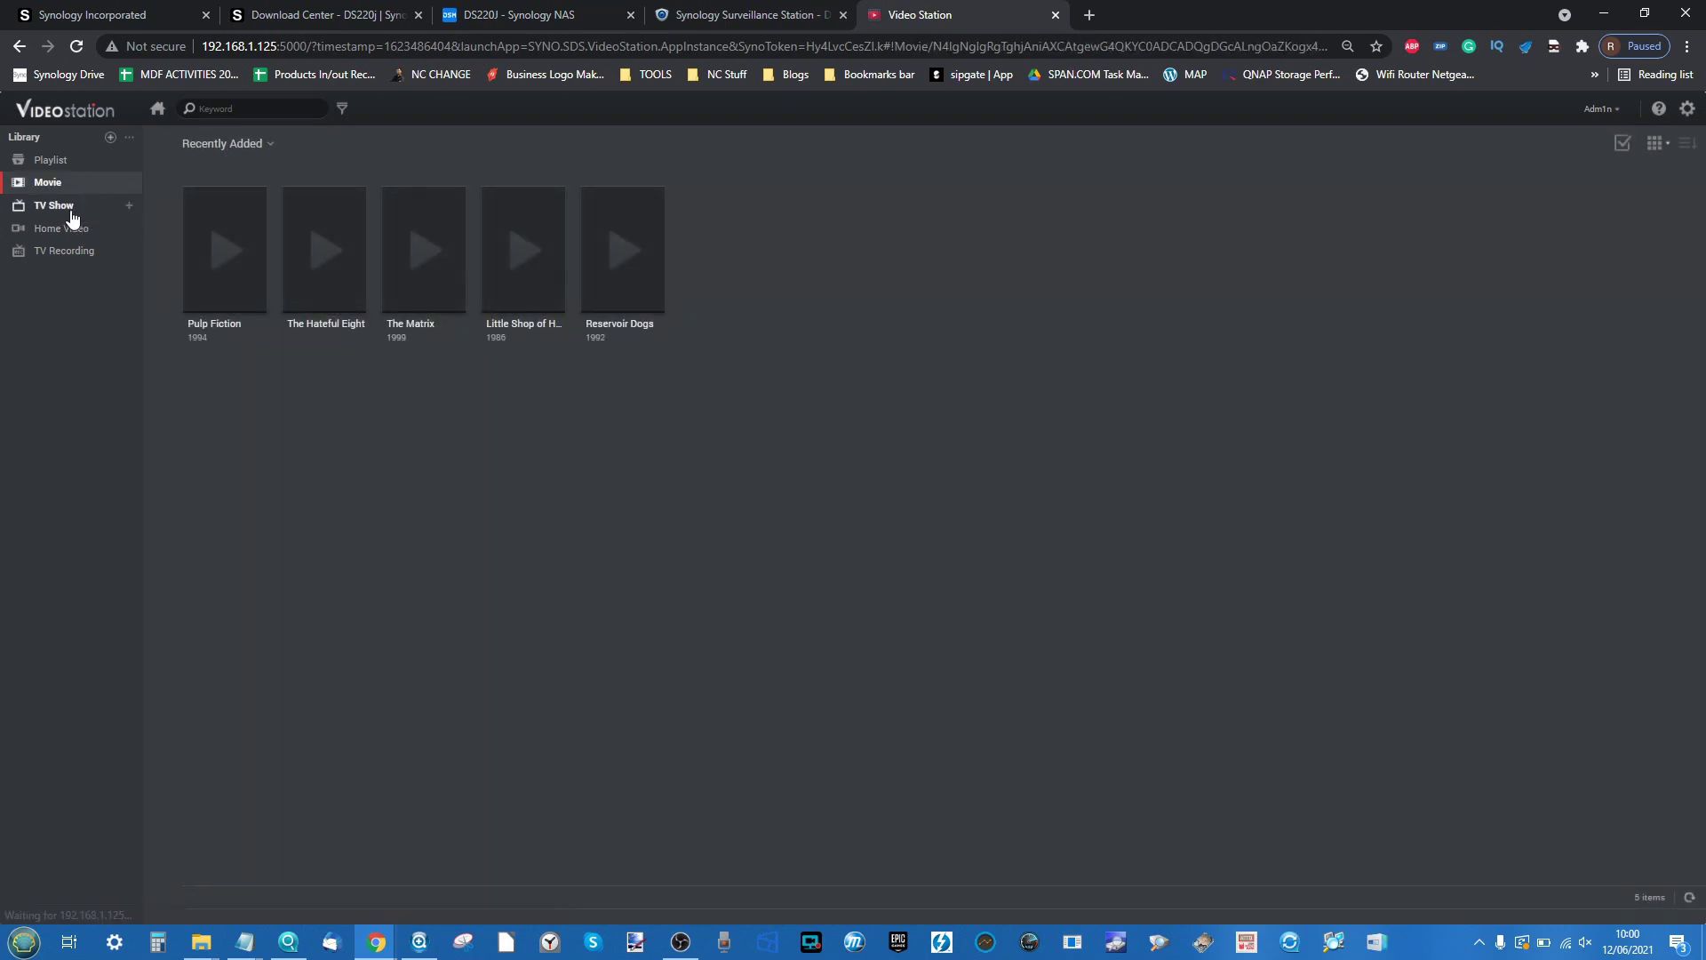
left_click(72, 213)
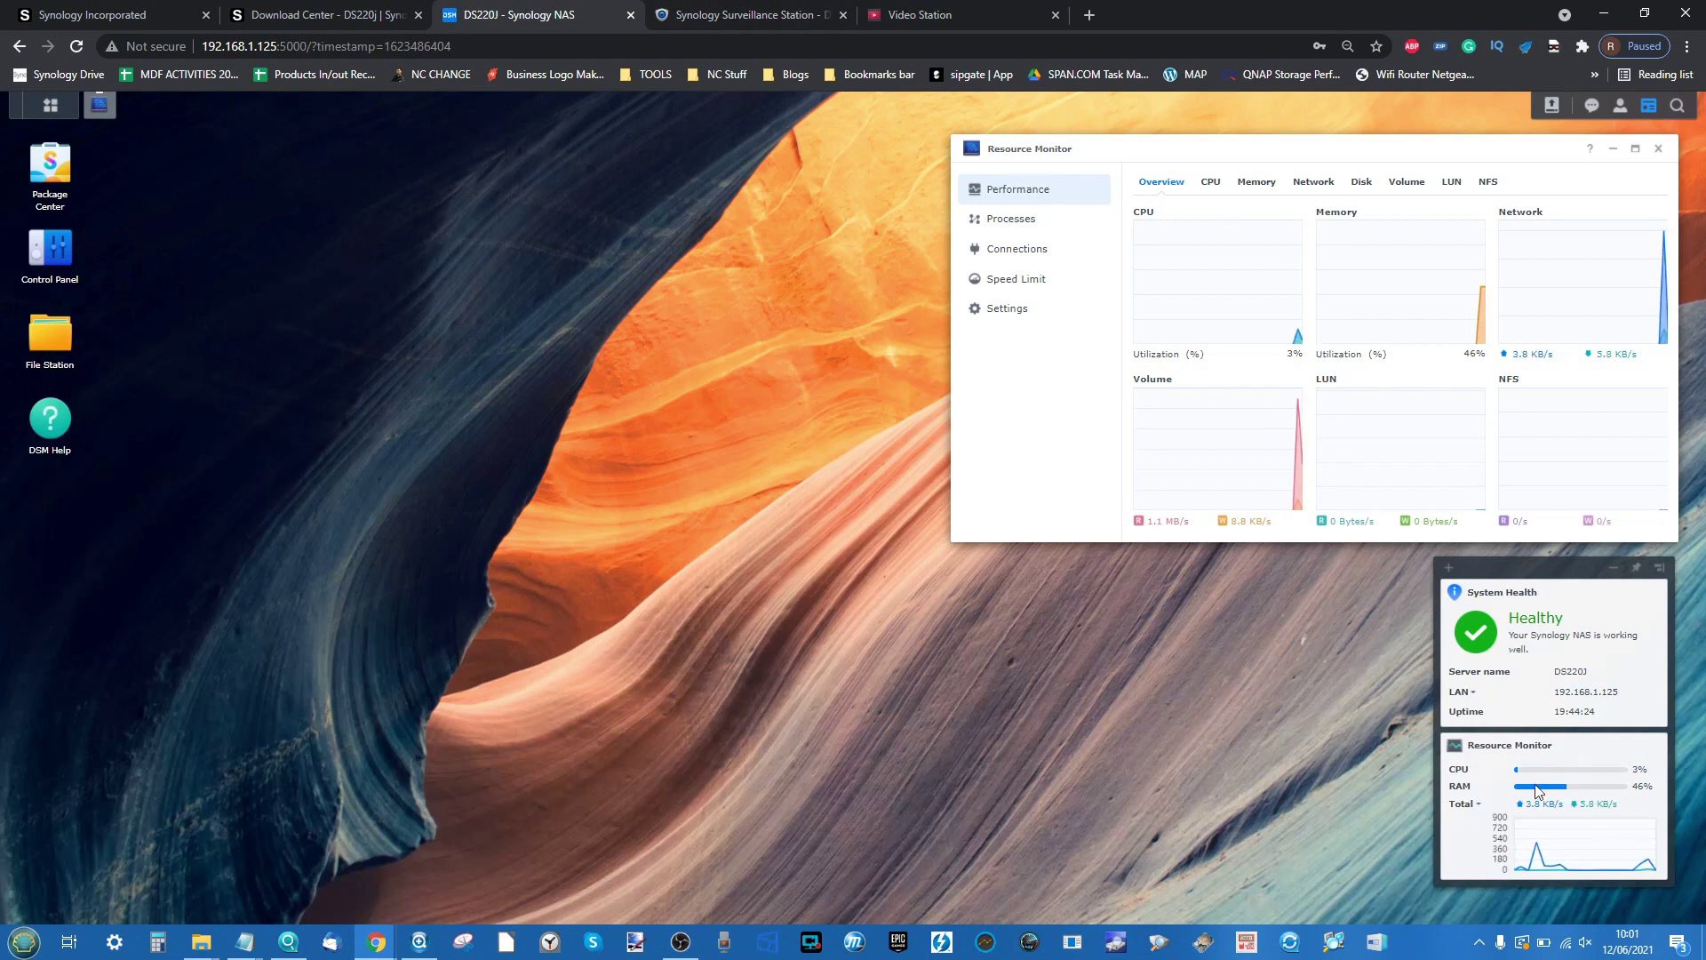
List Resource Monitor's running processes, then start launching Synology Drive via QuickConnect
mouse_move(1585, 781)
left_click(1051, 229)
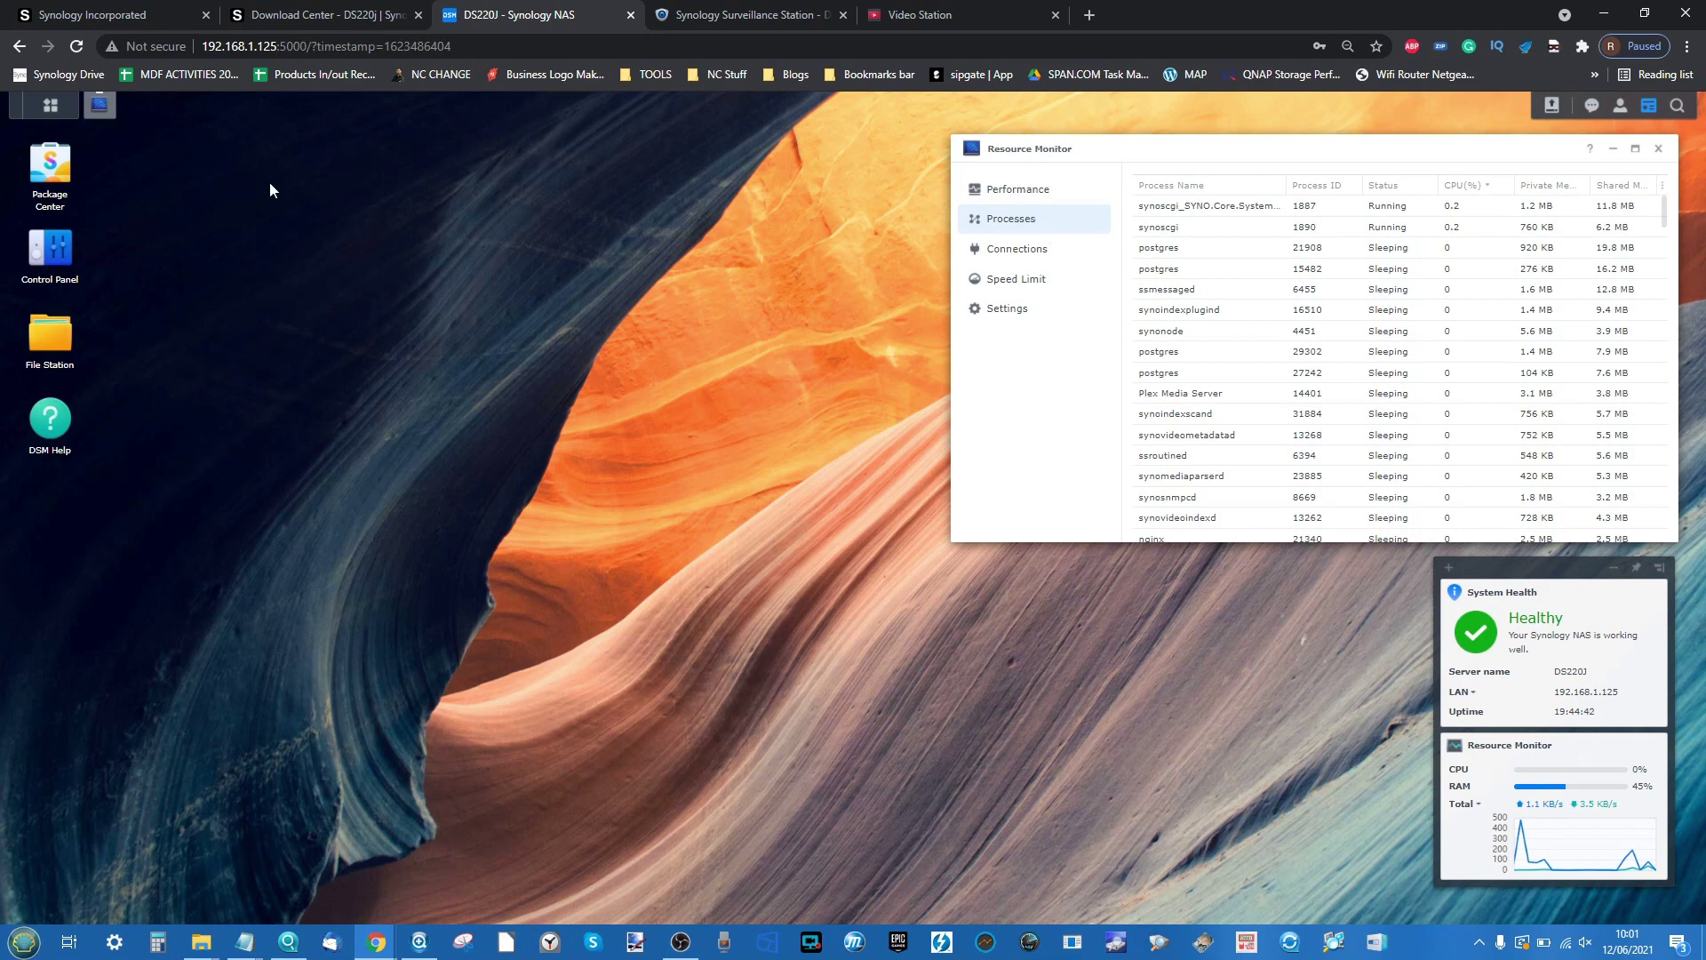
left_click(59, 74)
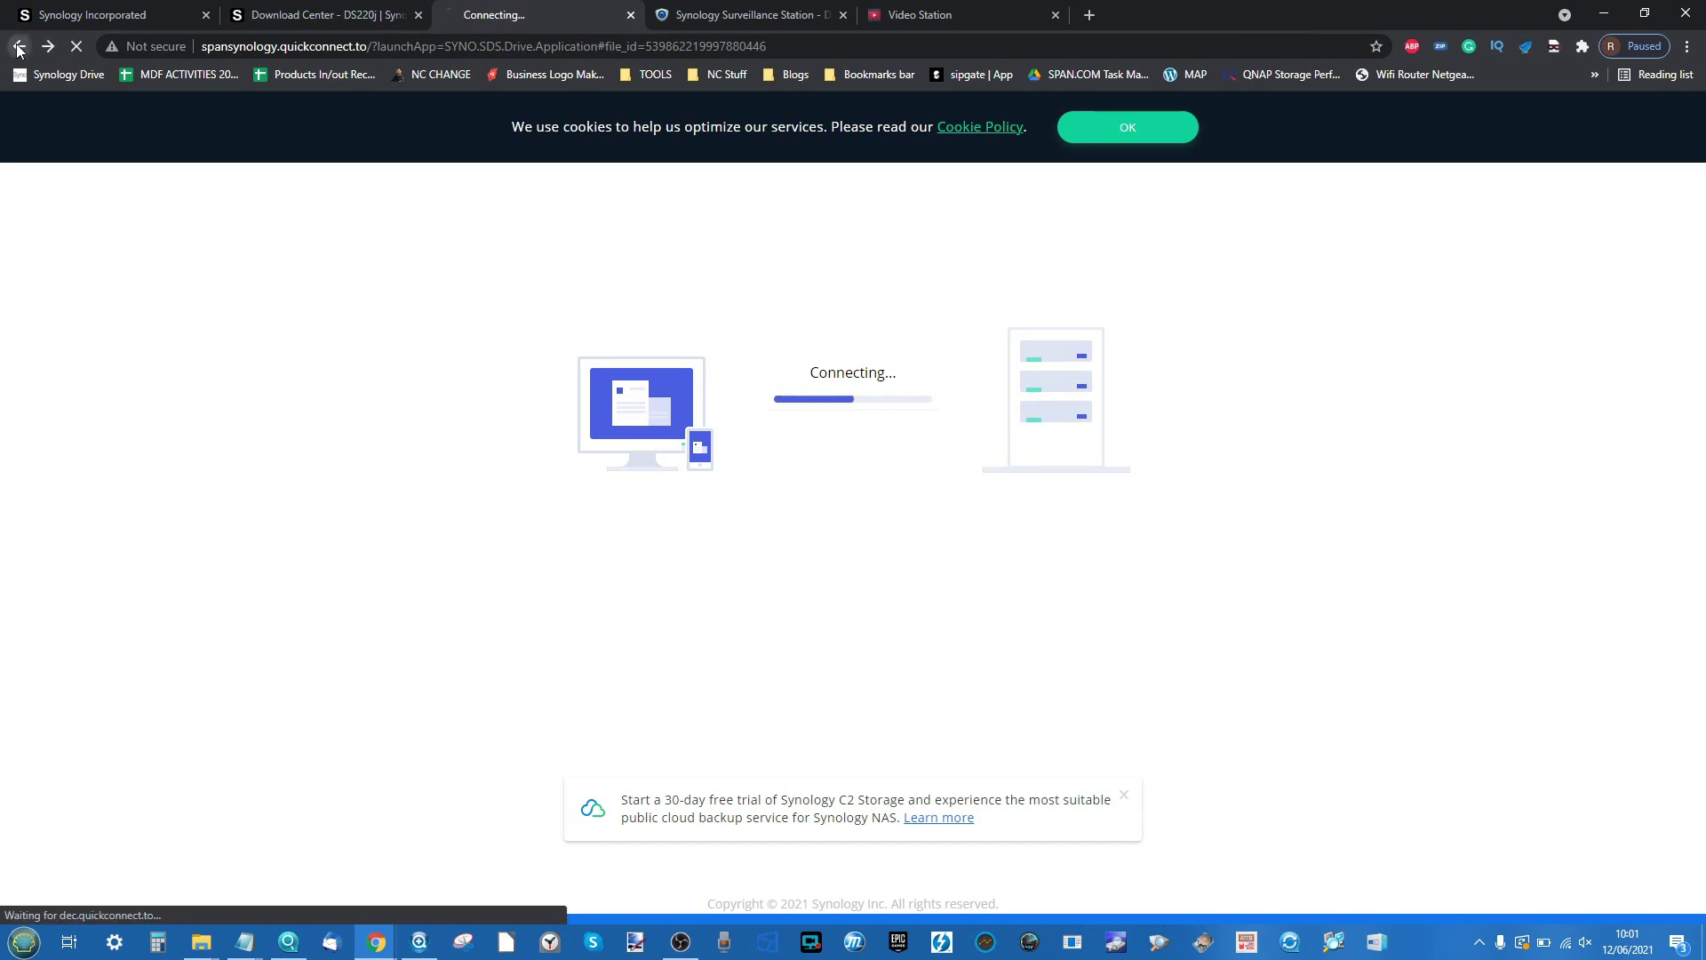
In the Surveillance Station tab, dismiss Help, check the empty Live View, then open IP Camera
left_click(17, 49)
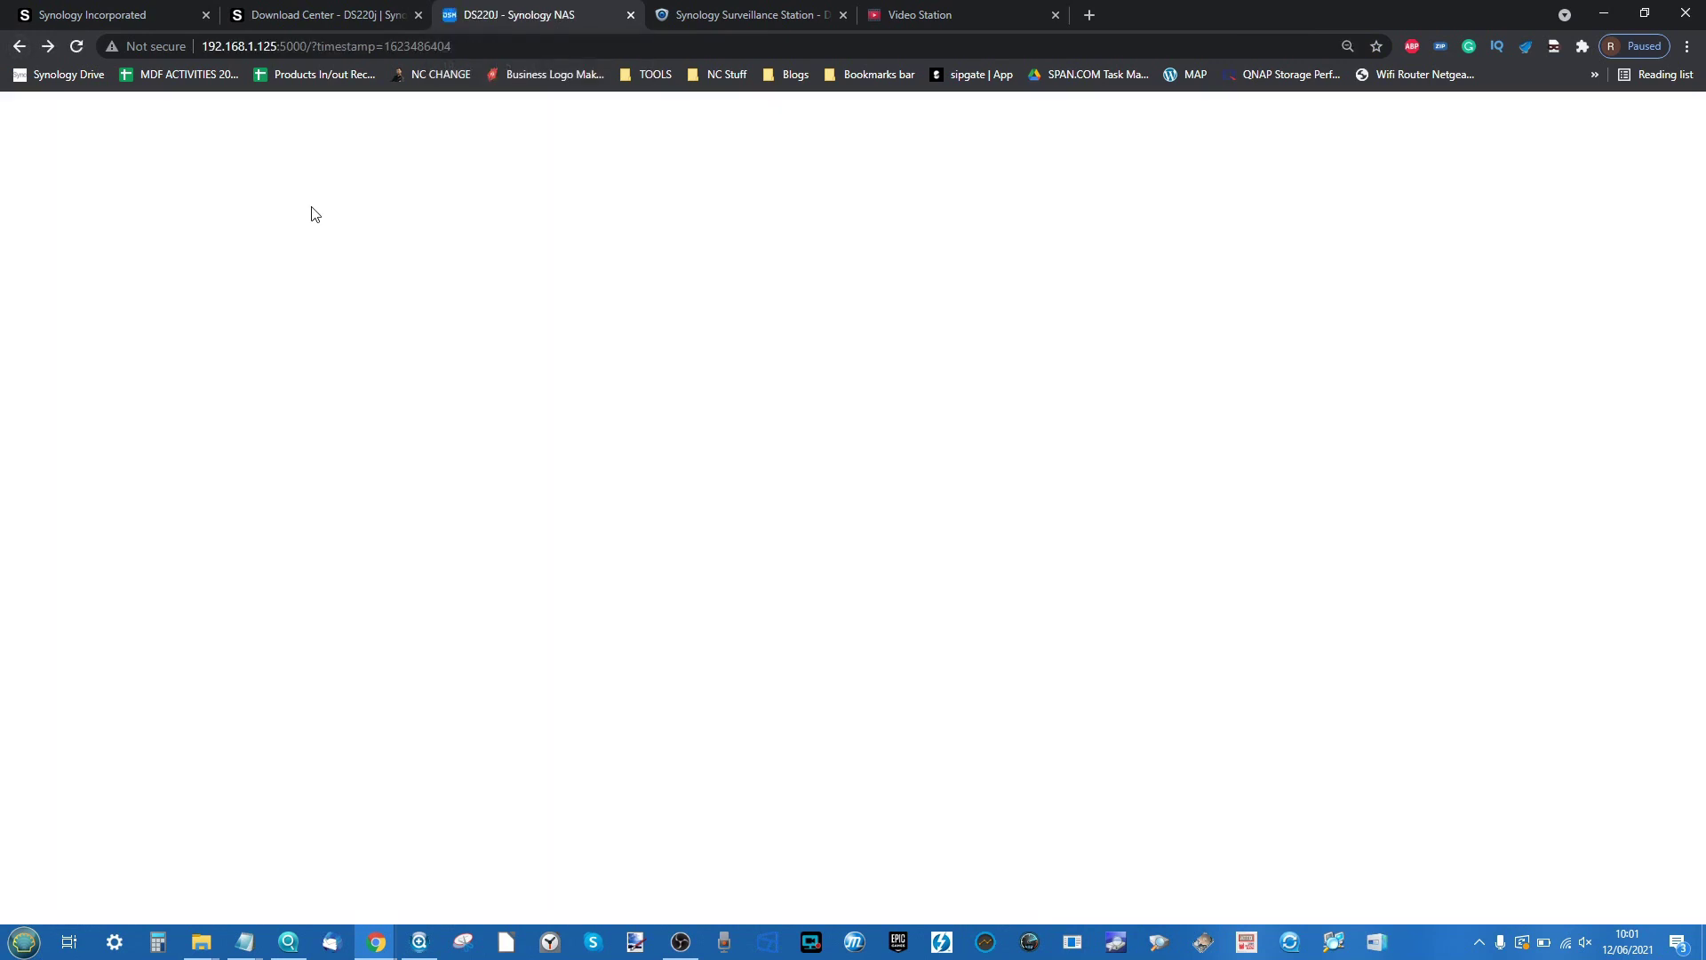
left_click(678, 10)
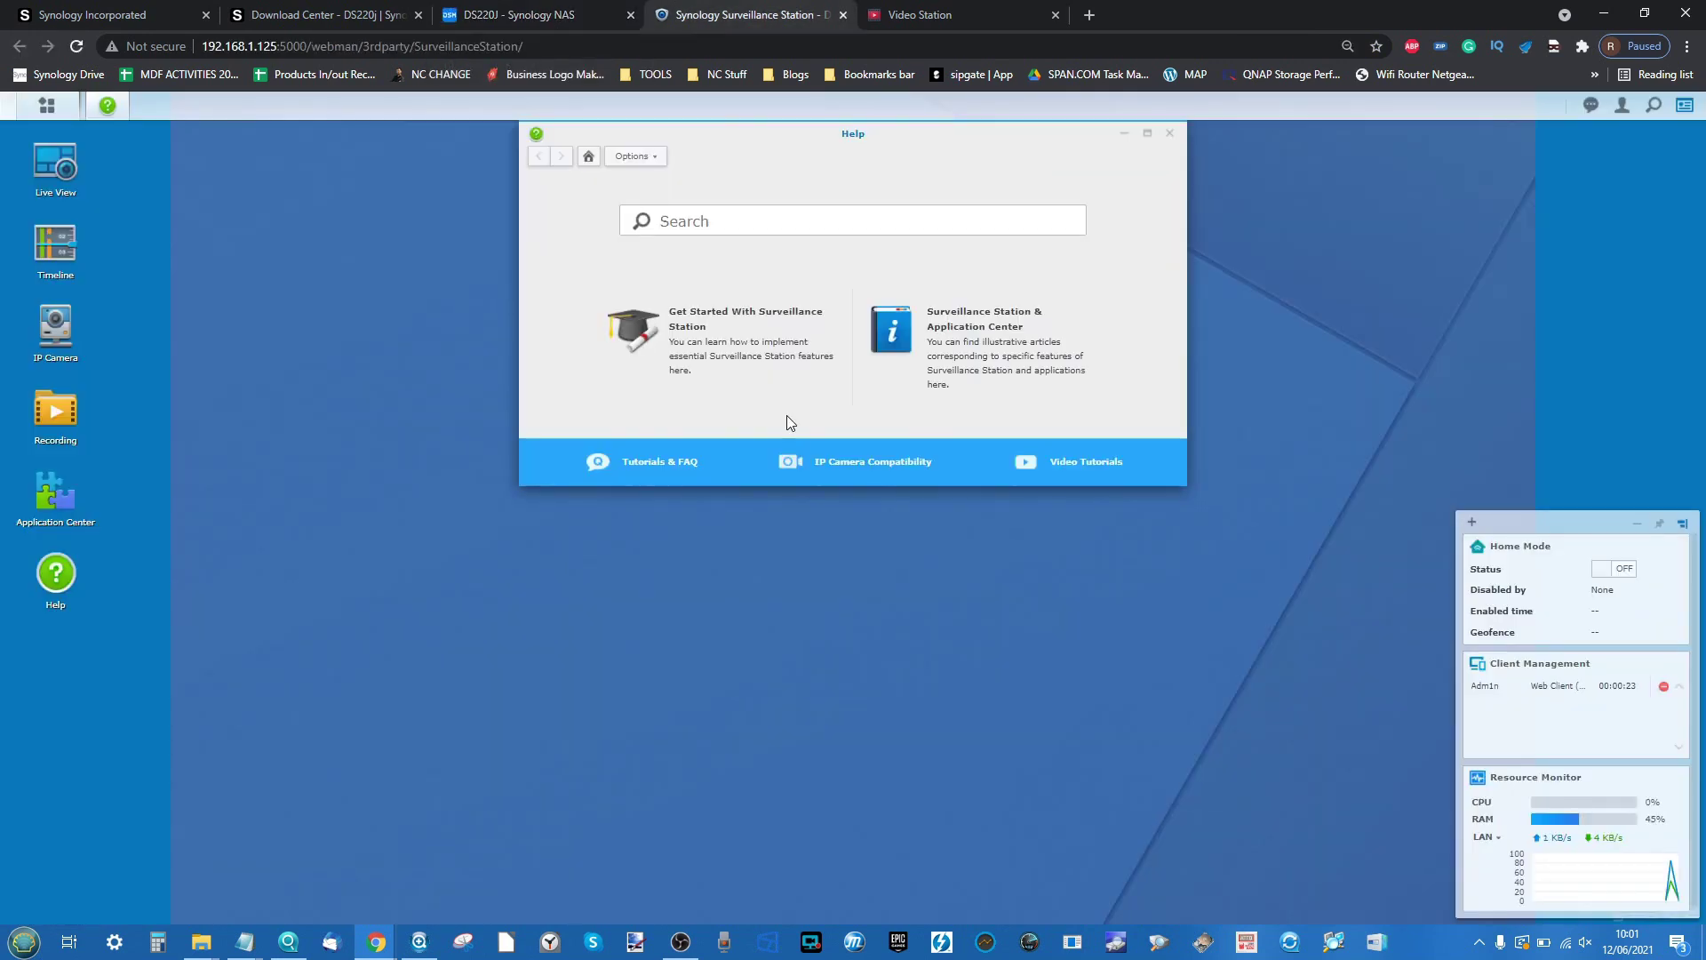
left_click(1170, 132)
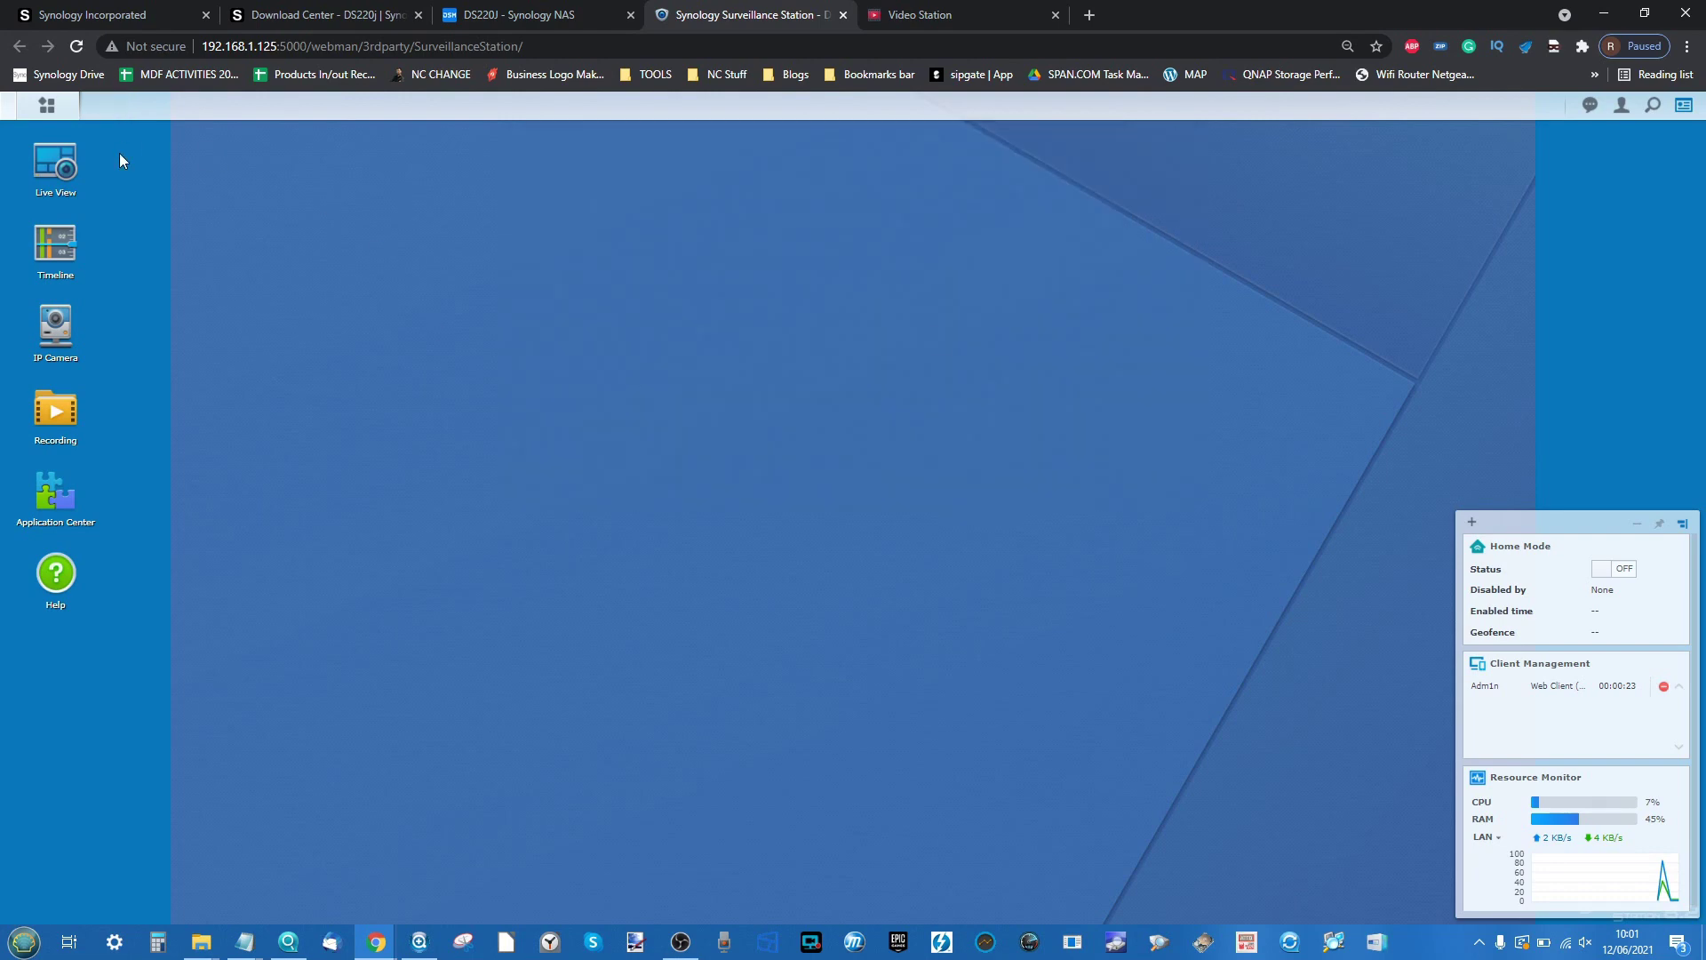
left_click(62, 182)
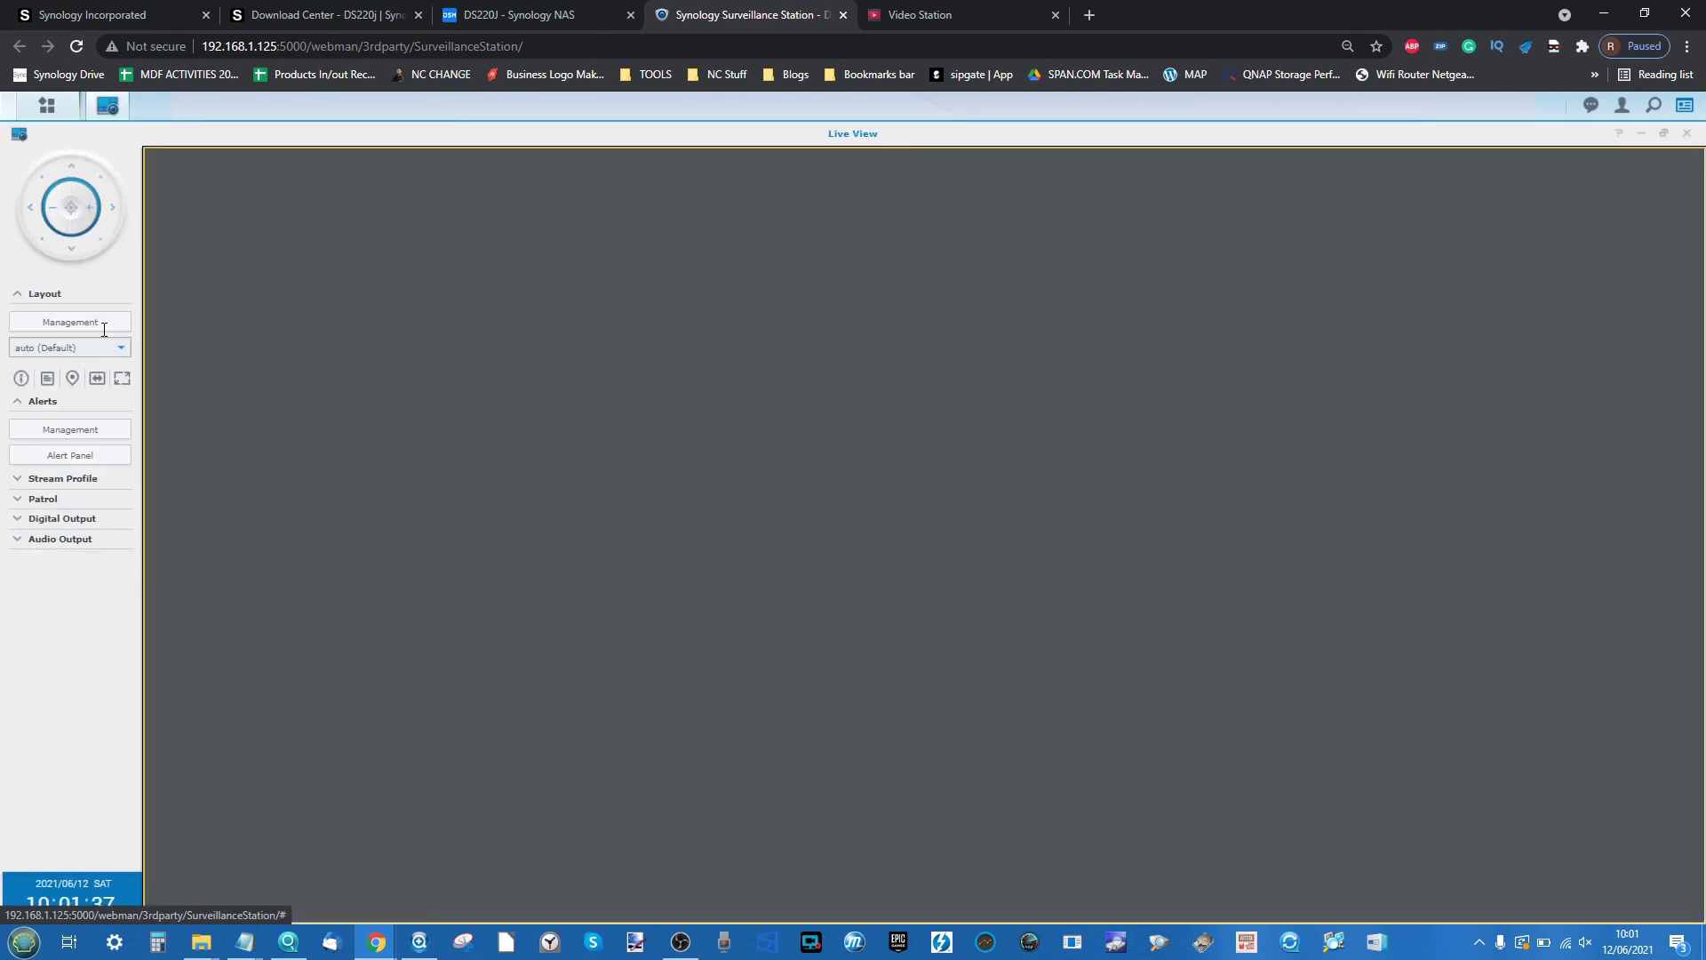
left_click(1688, 134)
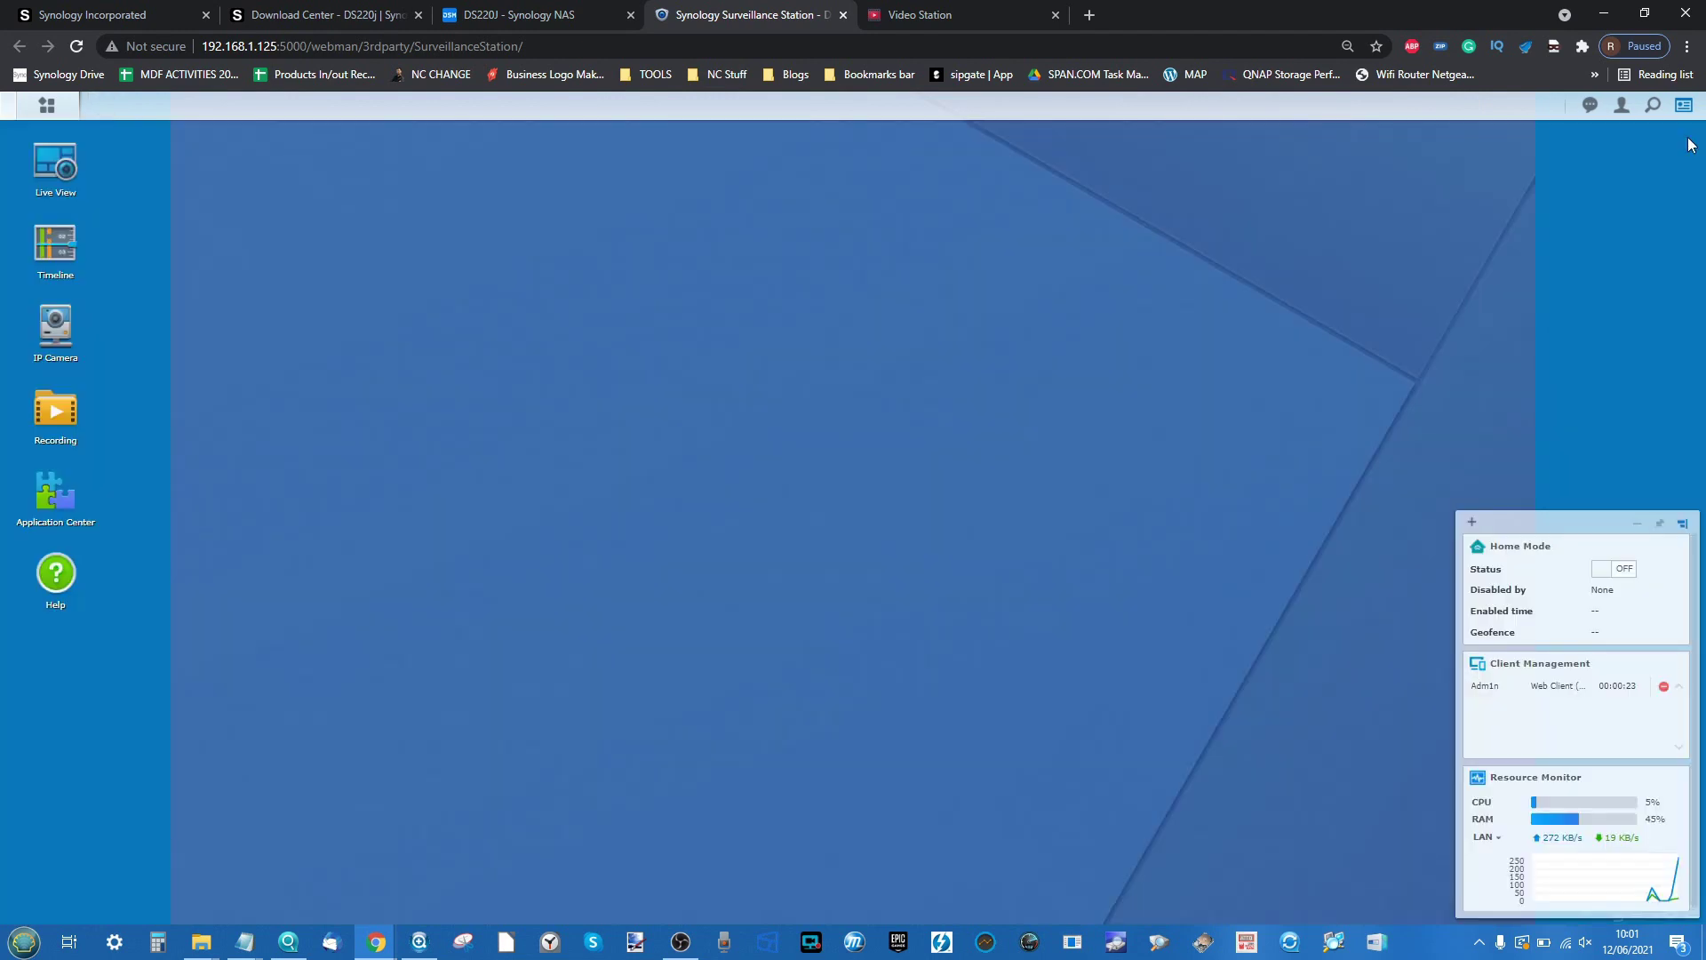
left_click(55, 330)
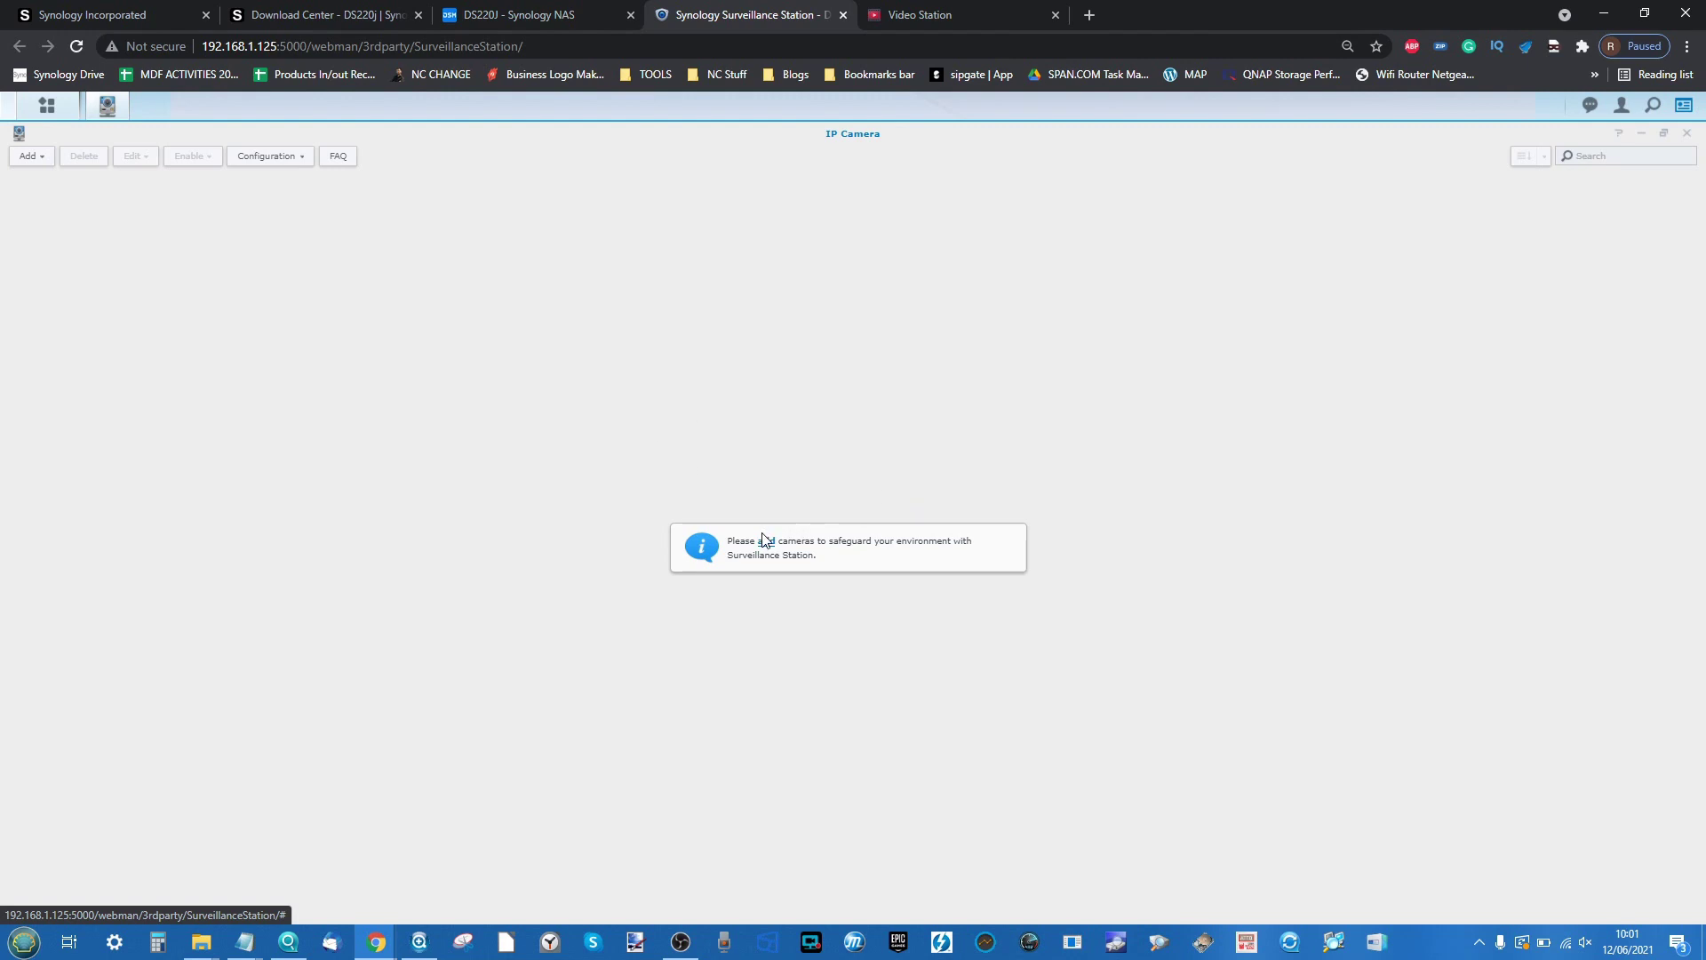
Run the Quick Setup wizard, pick the searched camera at 192.168.1.104, and finish adding it
left_click(765, 541)
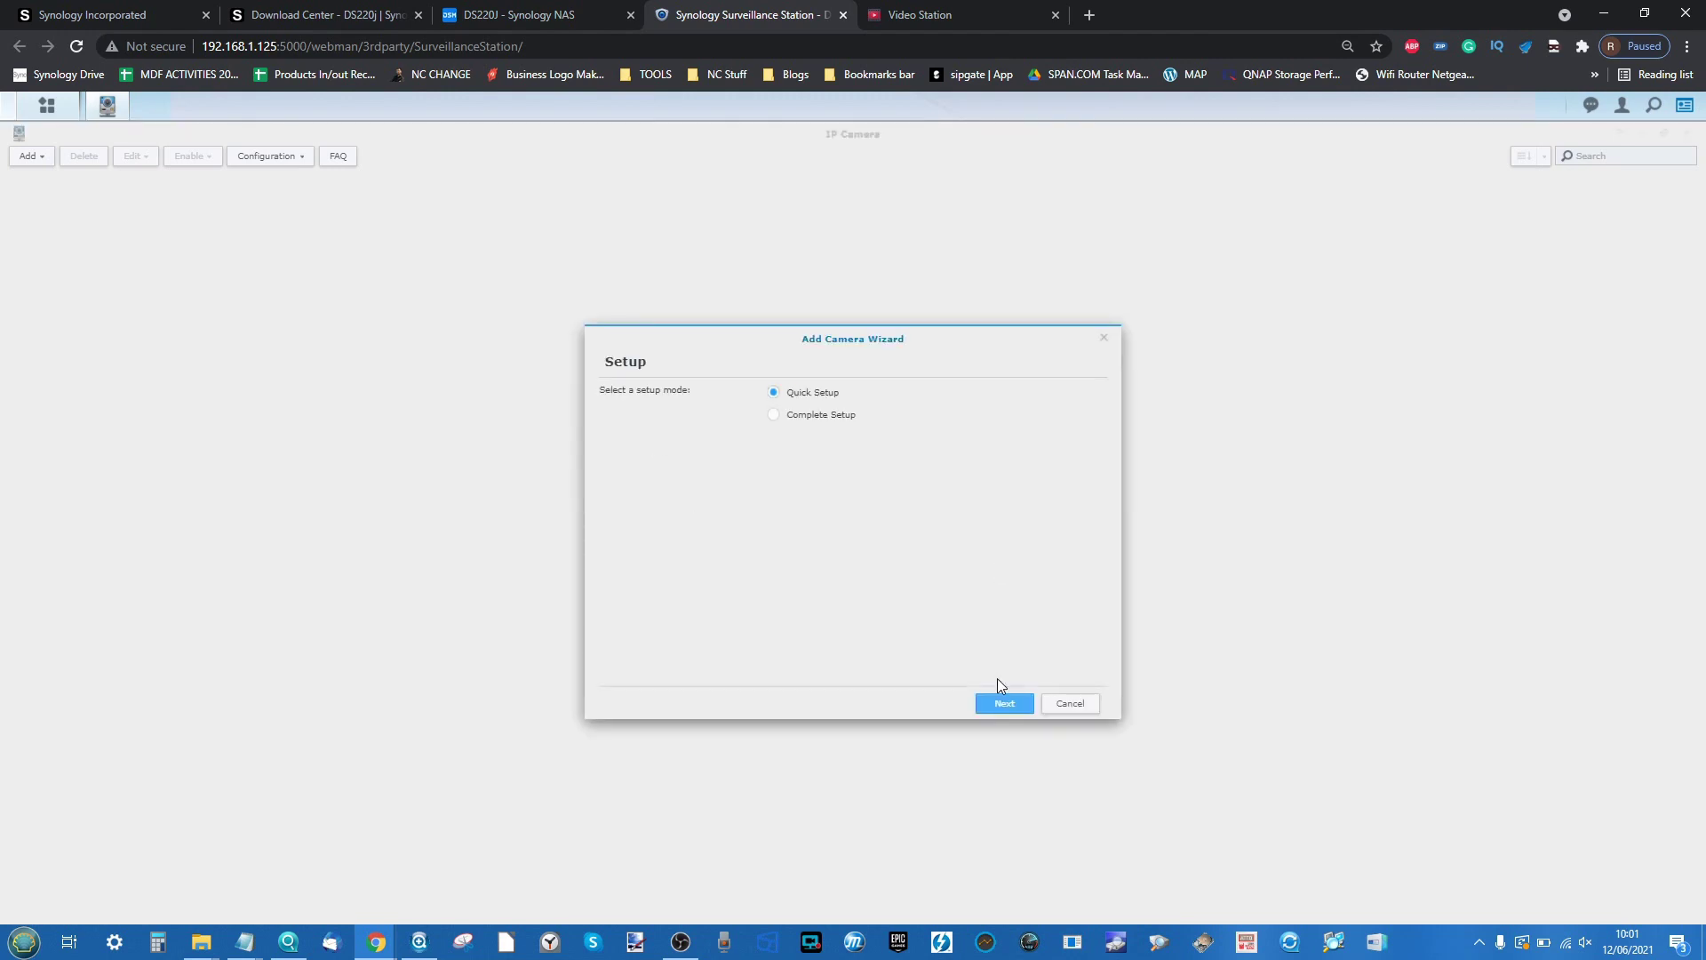
left_click(1013, 703)
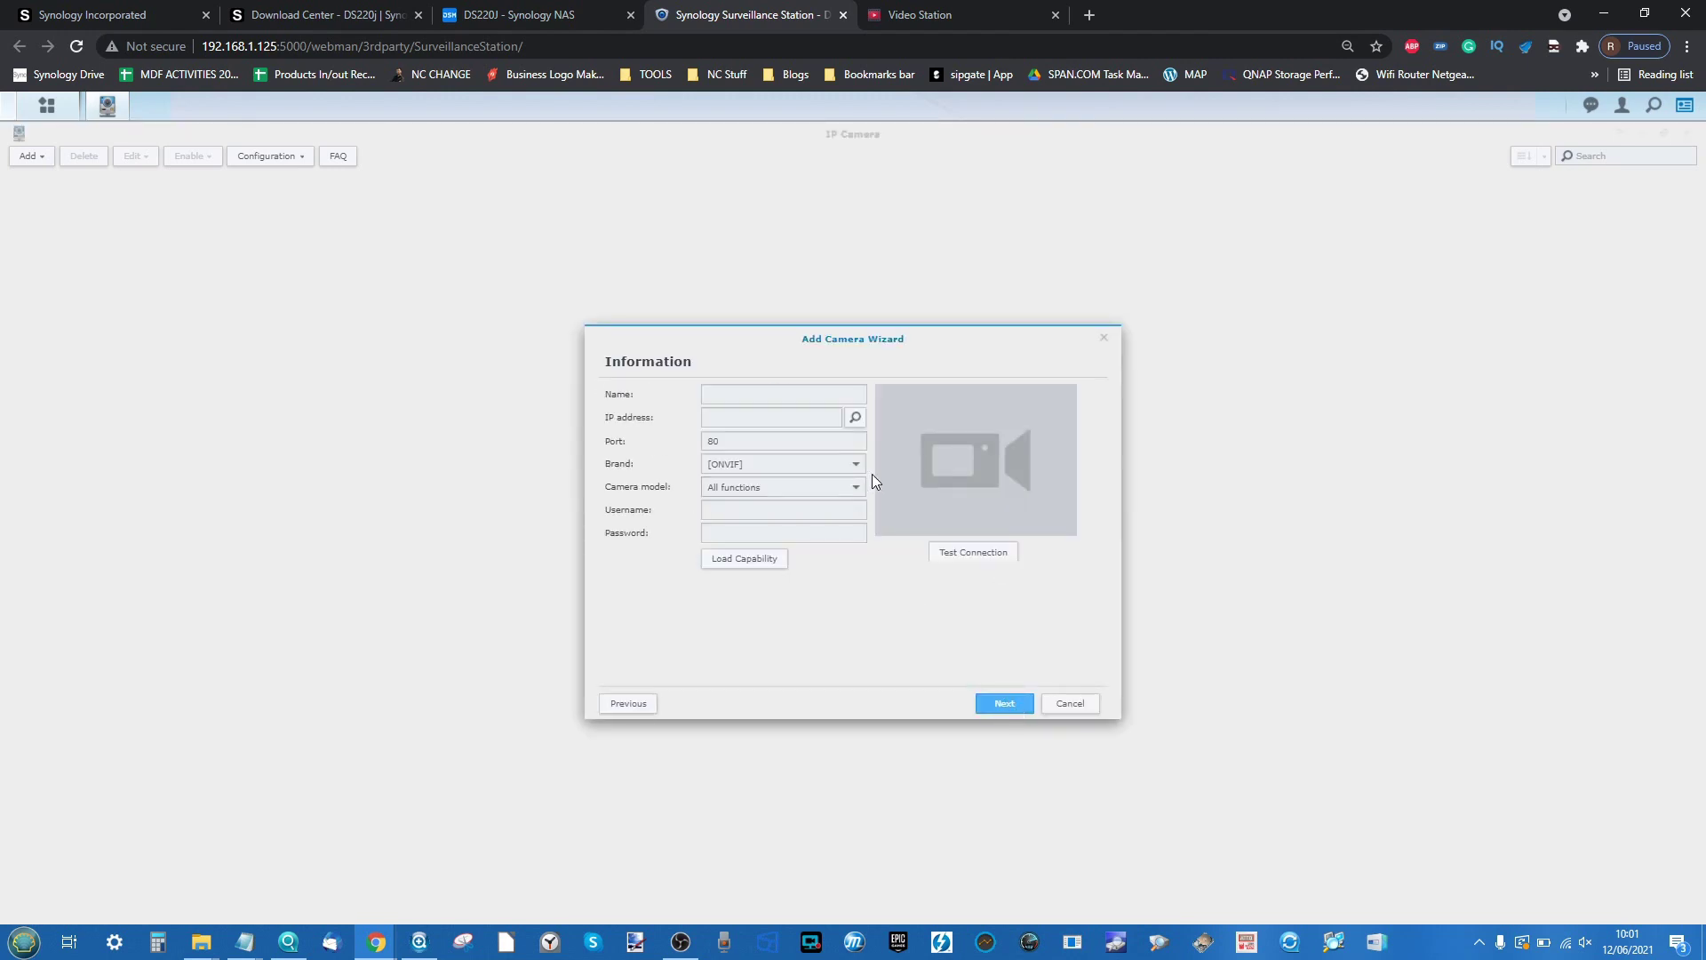
left_click(856, 418)
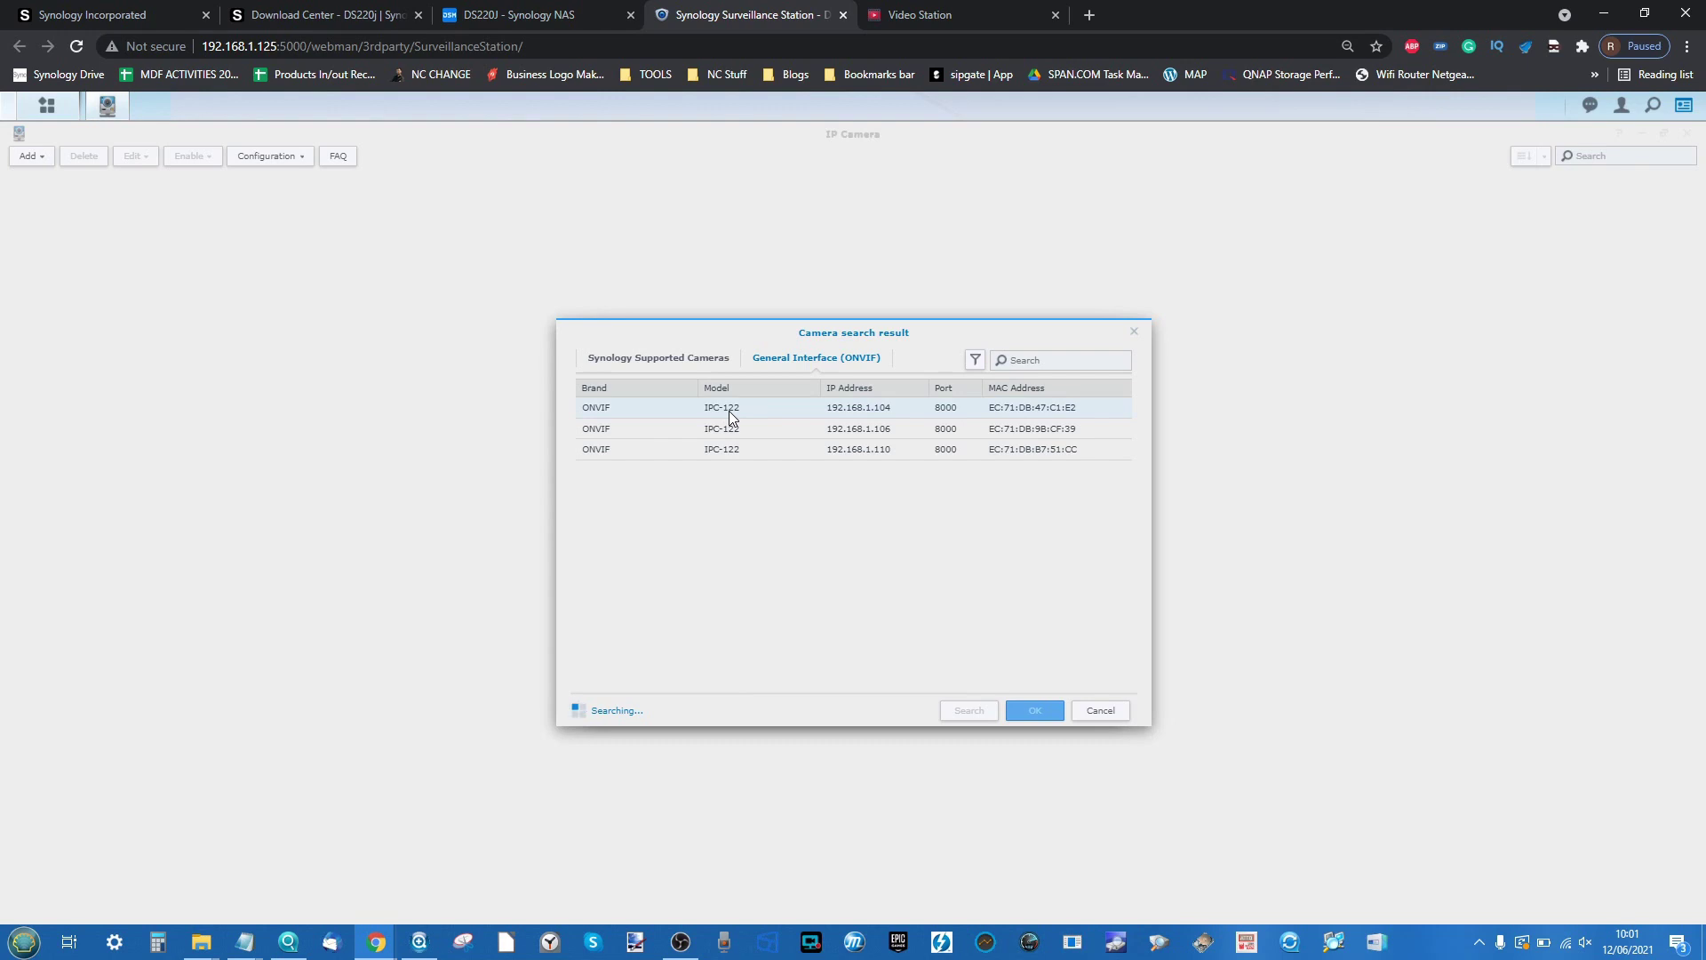
double_click(734, 415)
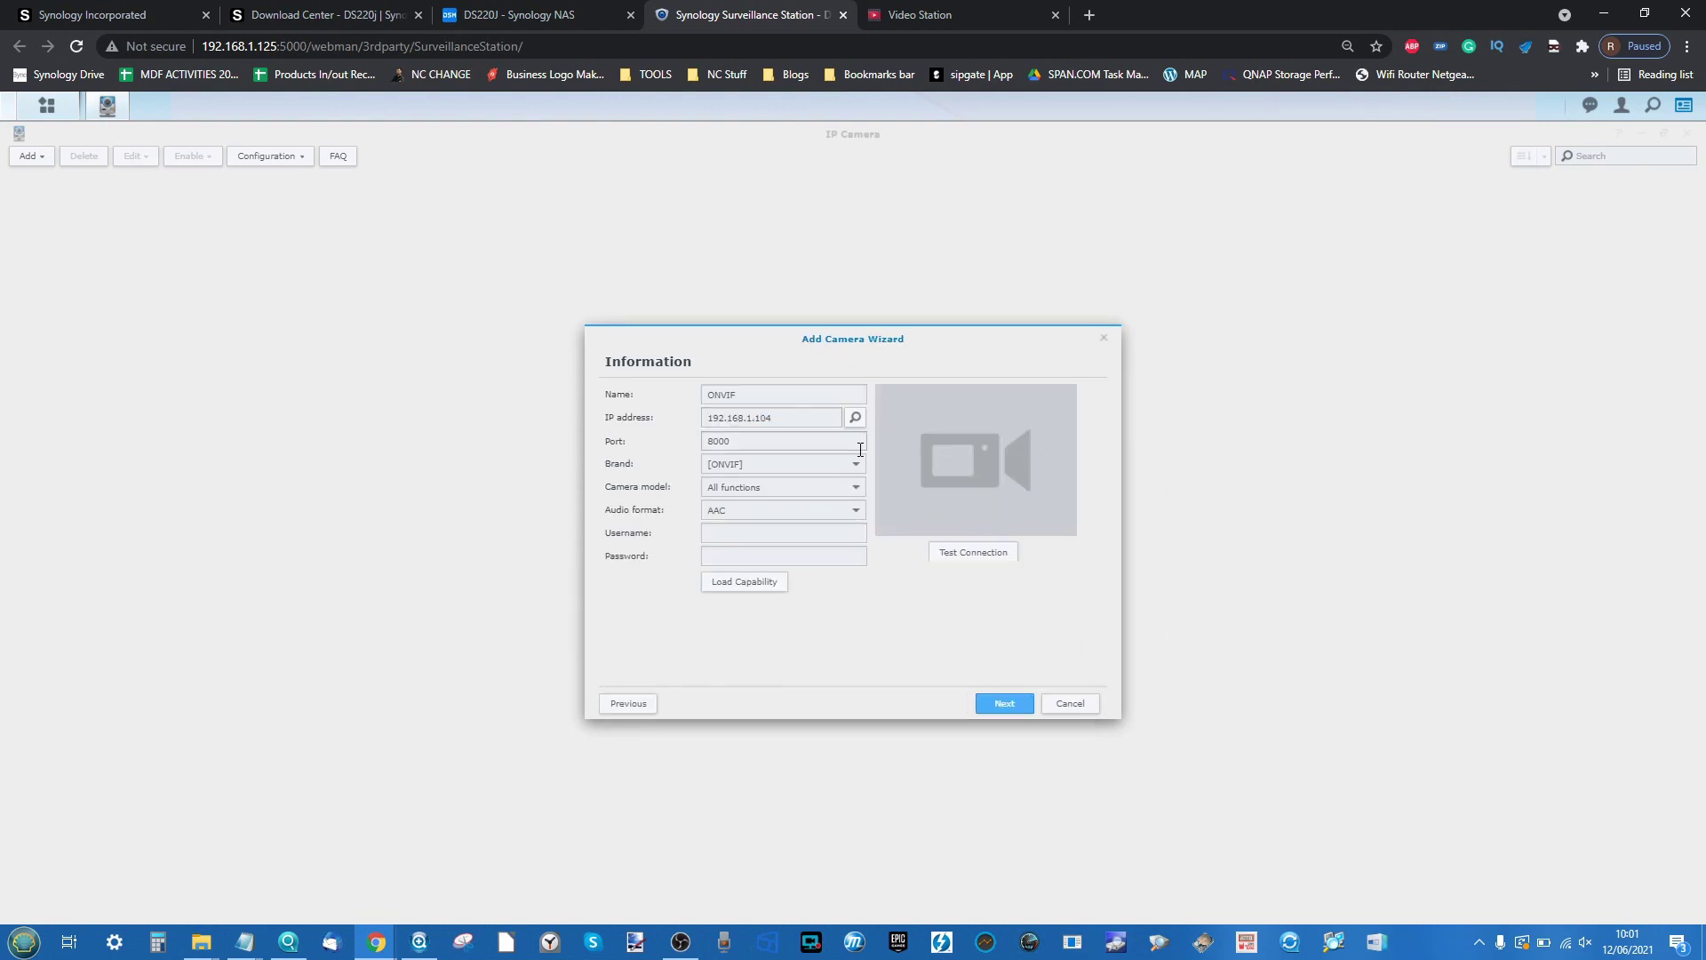
left_click(816, 537)
left_click(994, 703)
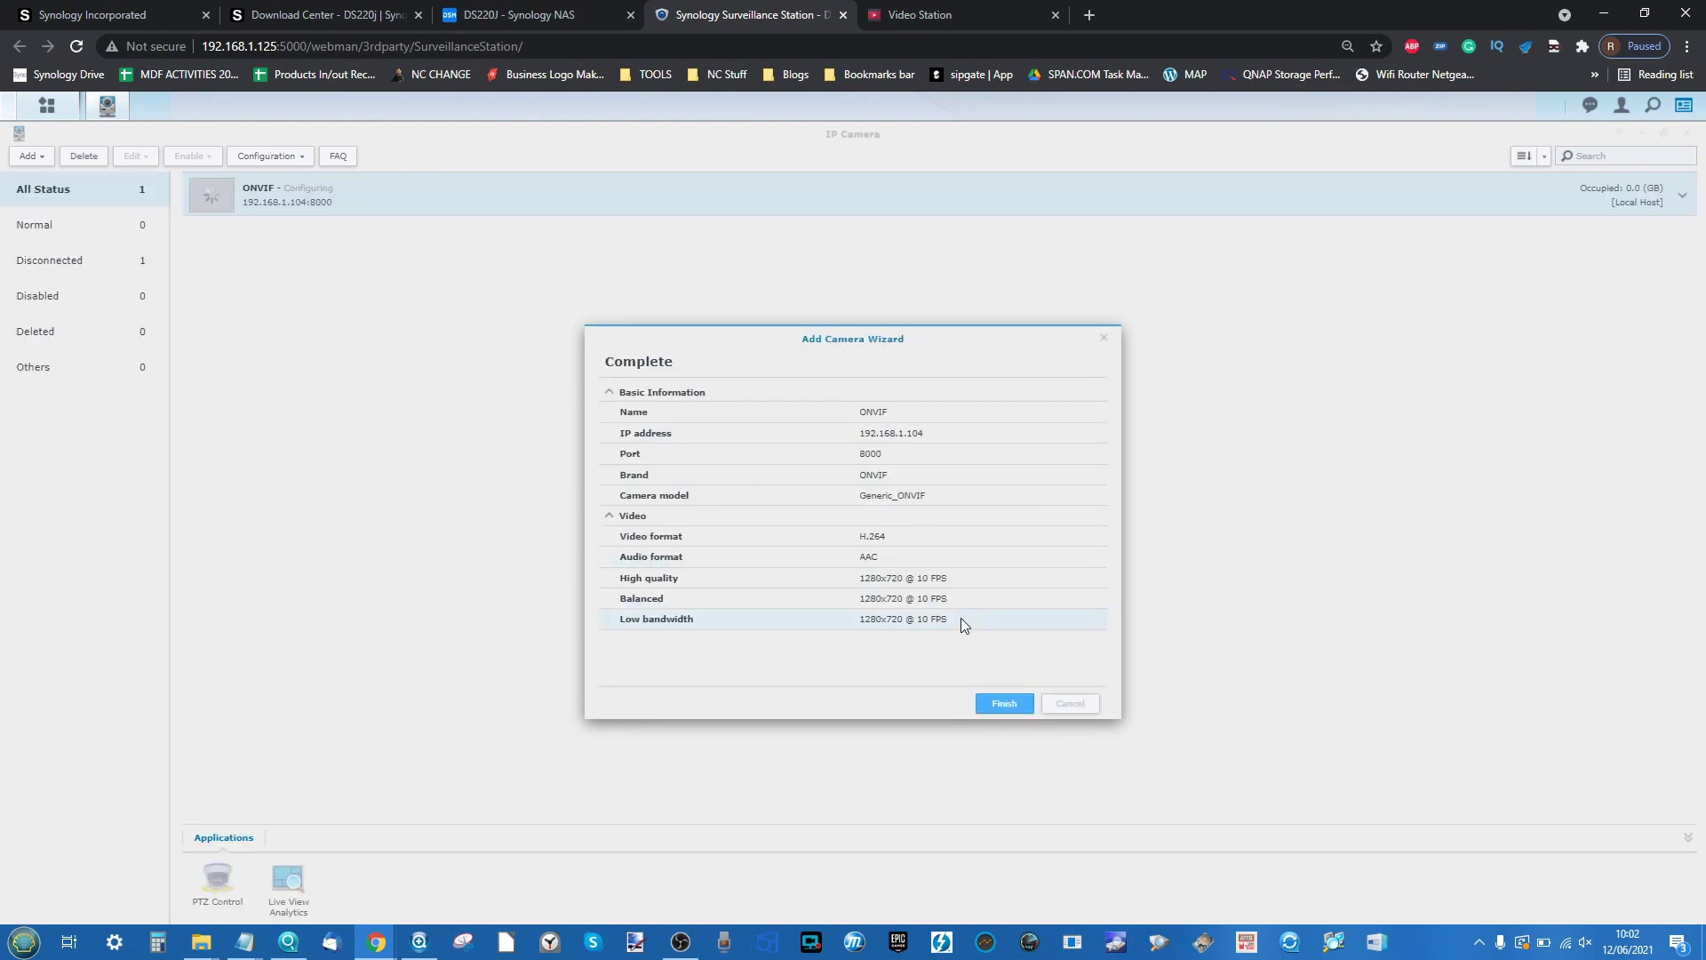
left_click(1015, 700)
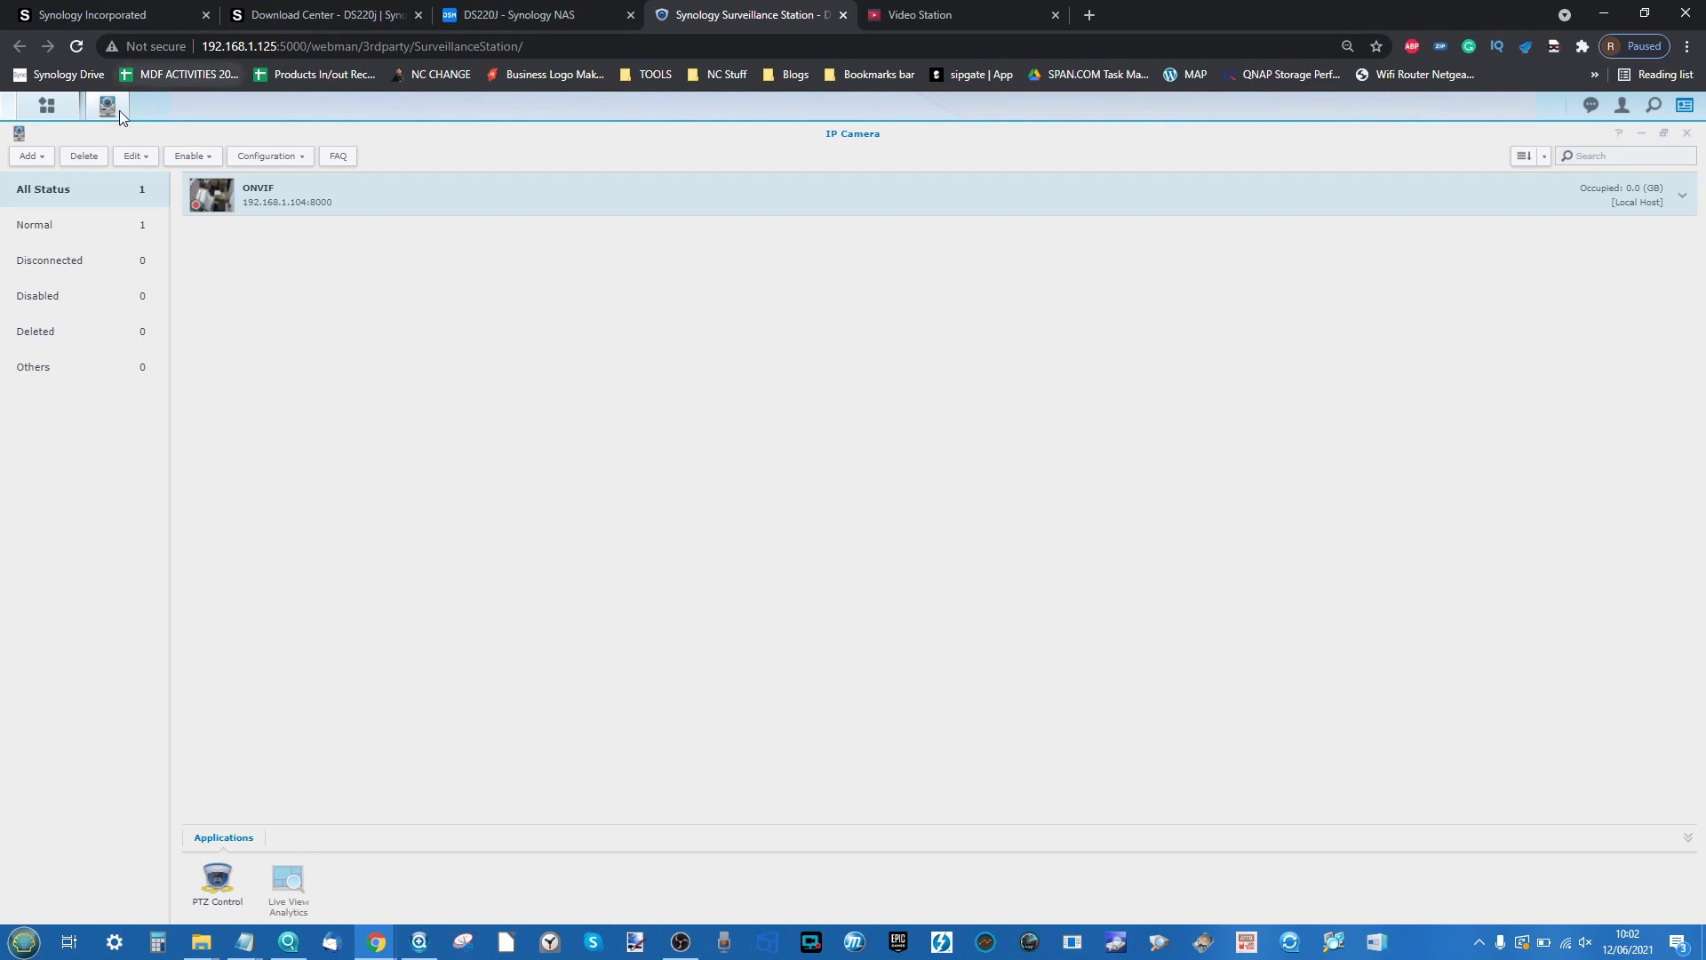
Abandon the batch camera setup and start a single-camera Quick Setup instead
left_click(29, 155)
left_click(71, 198)
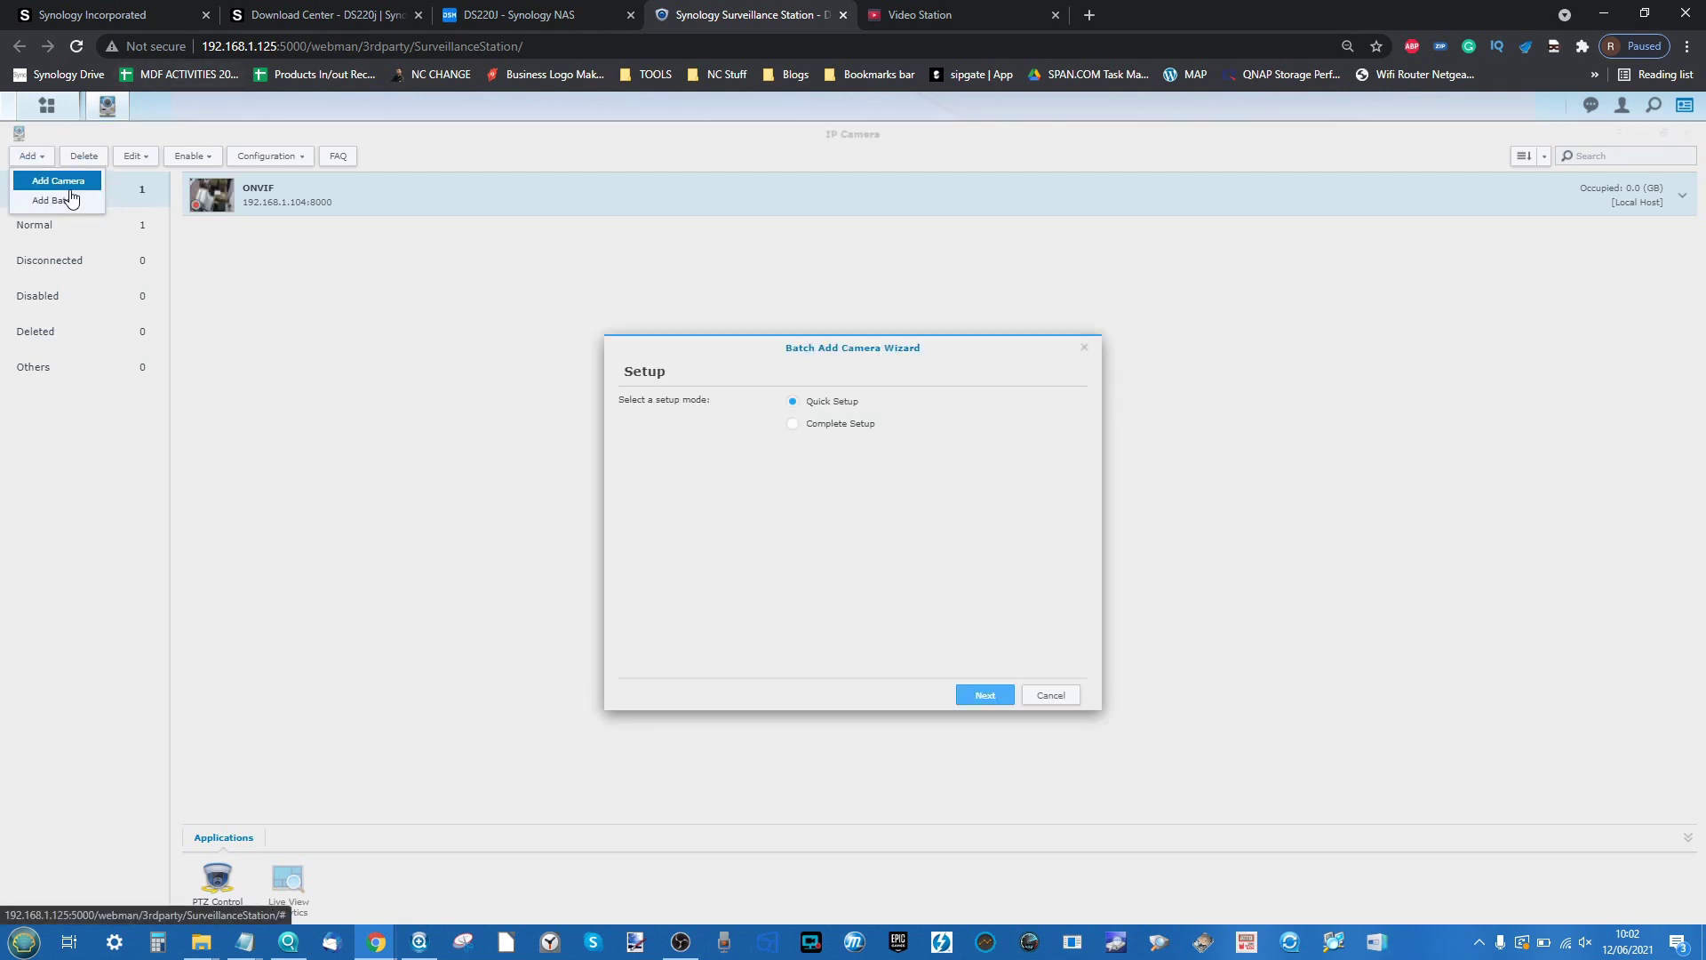
left_click(1050, 695)
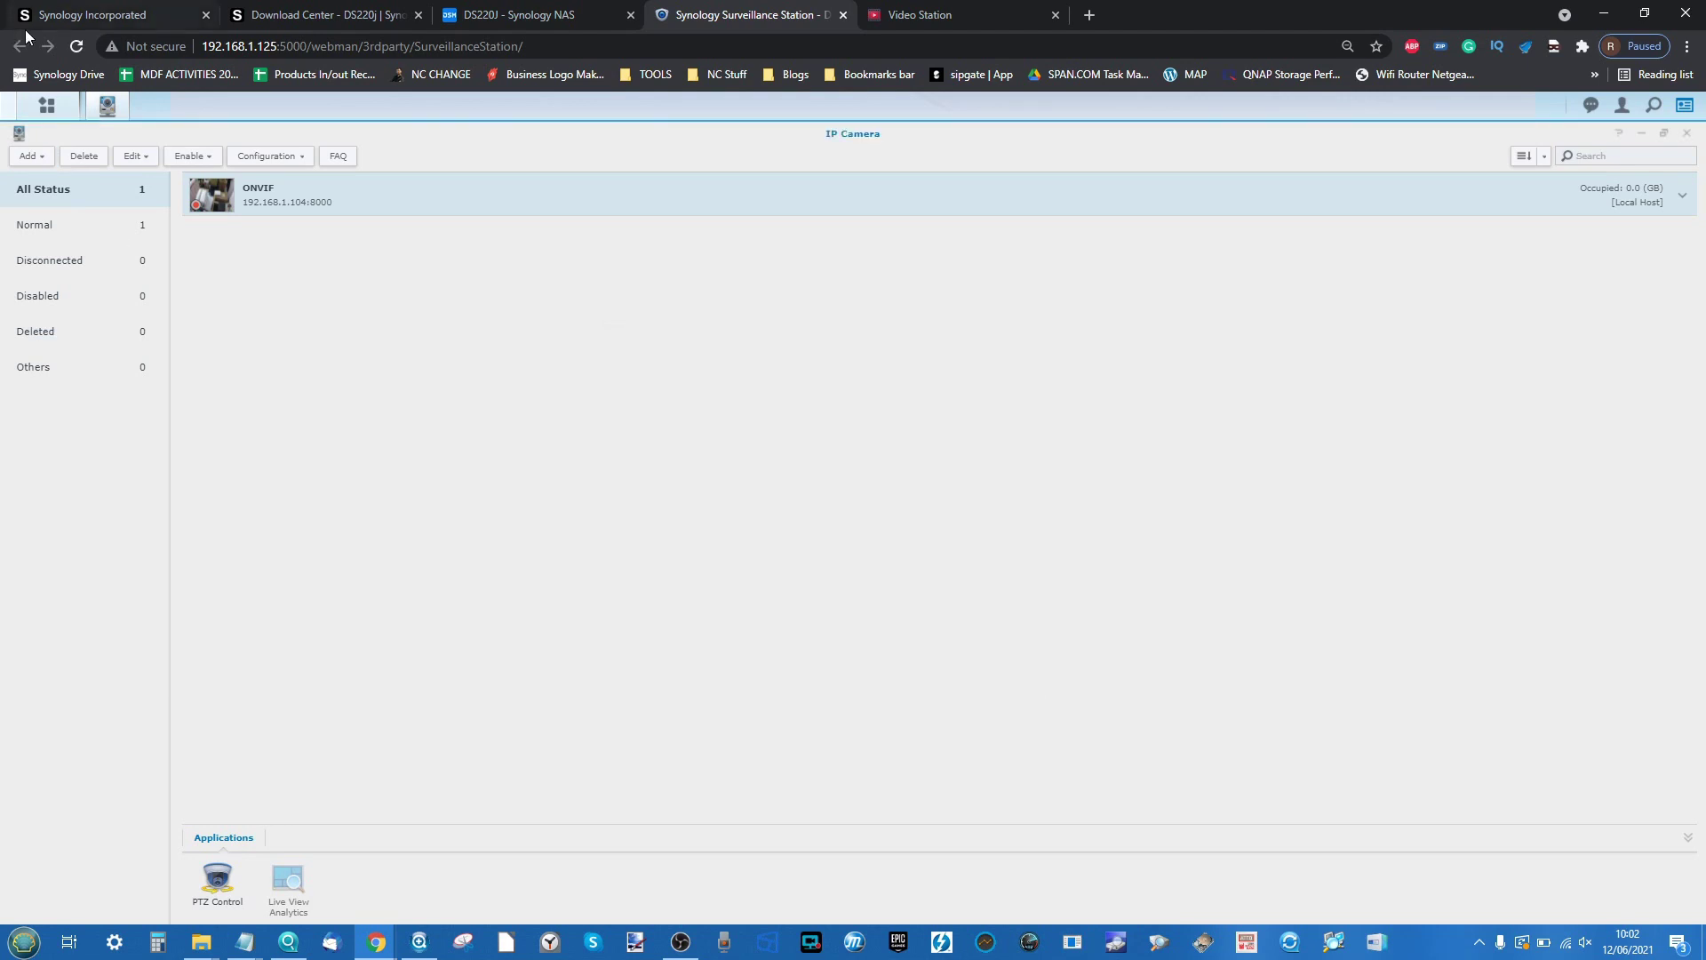
left_click(36, 157)
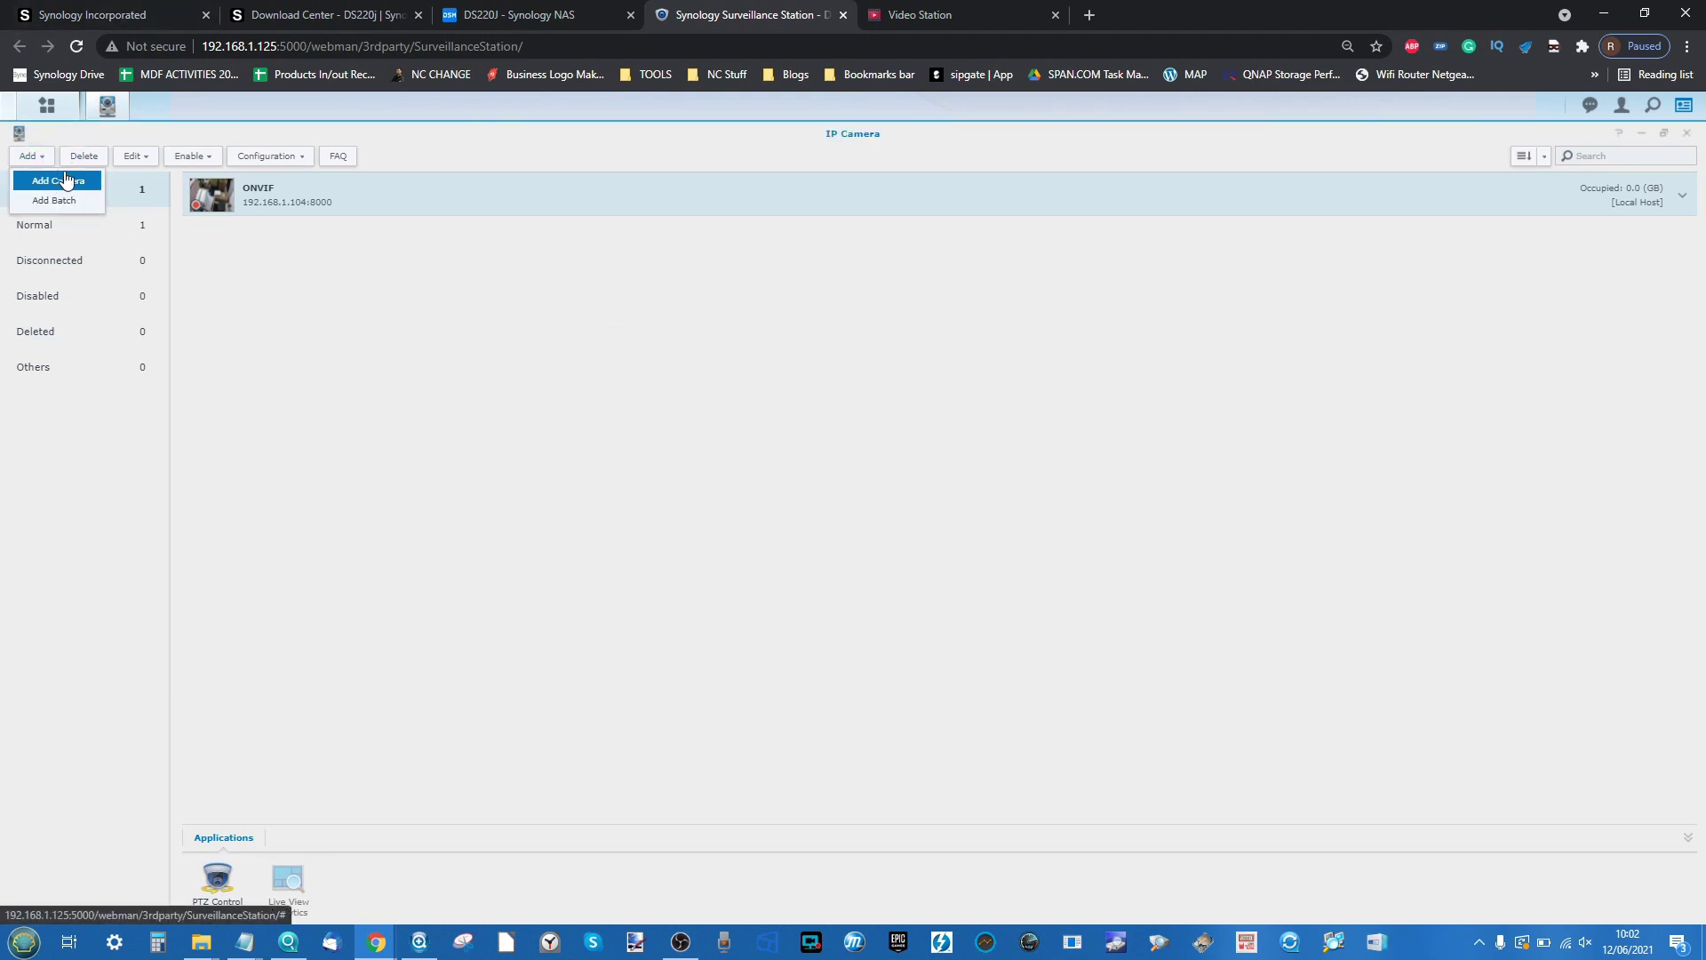
left_click(59, 181)
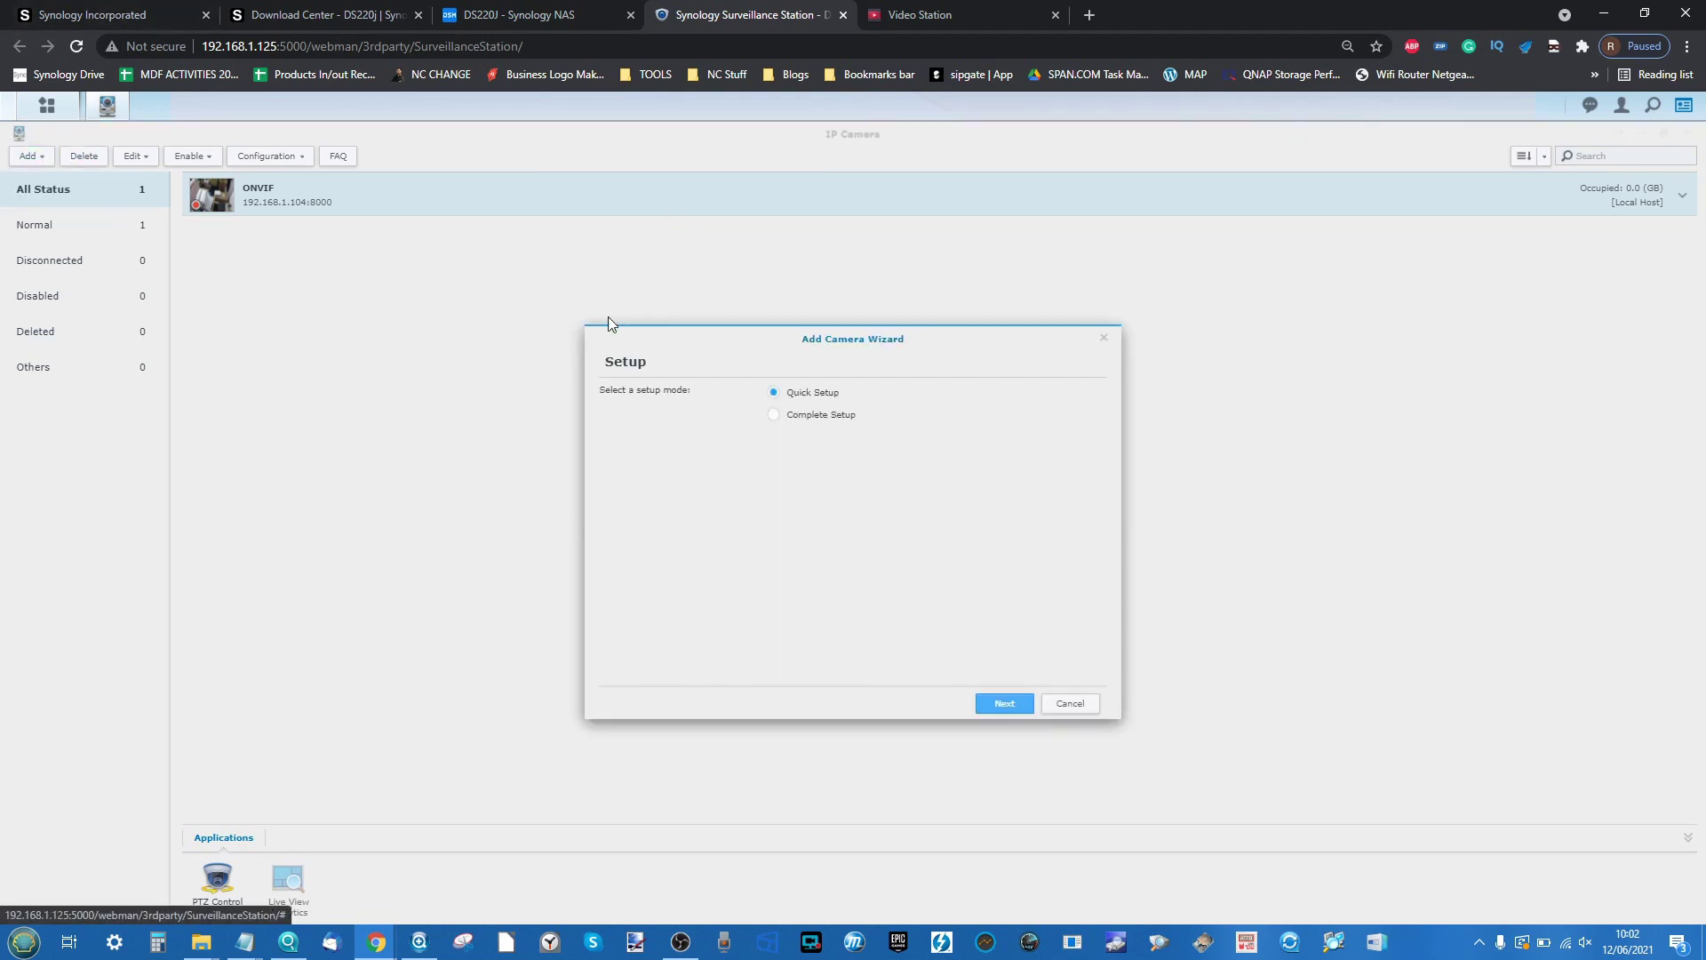
left_click(1004, 703)
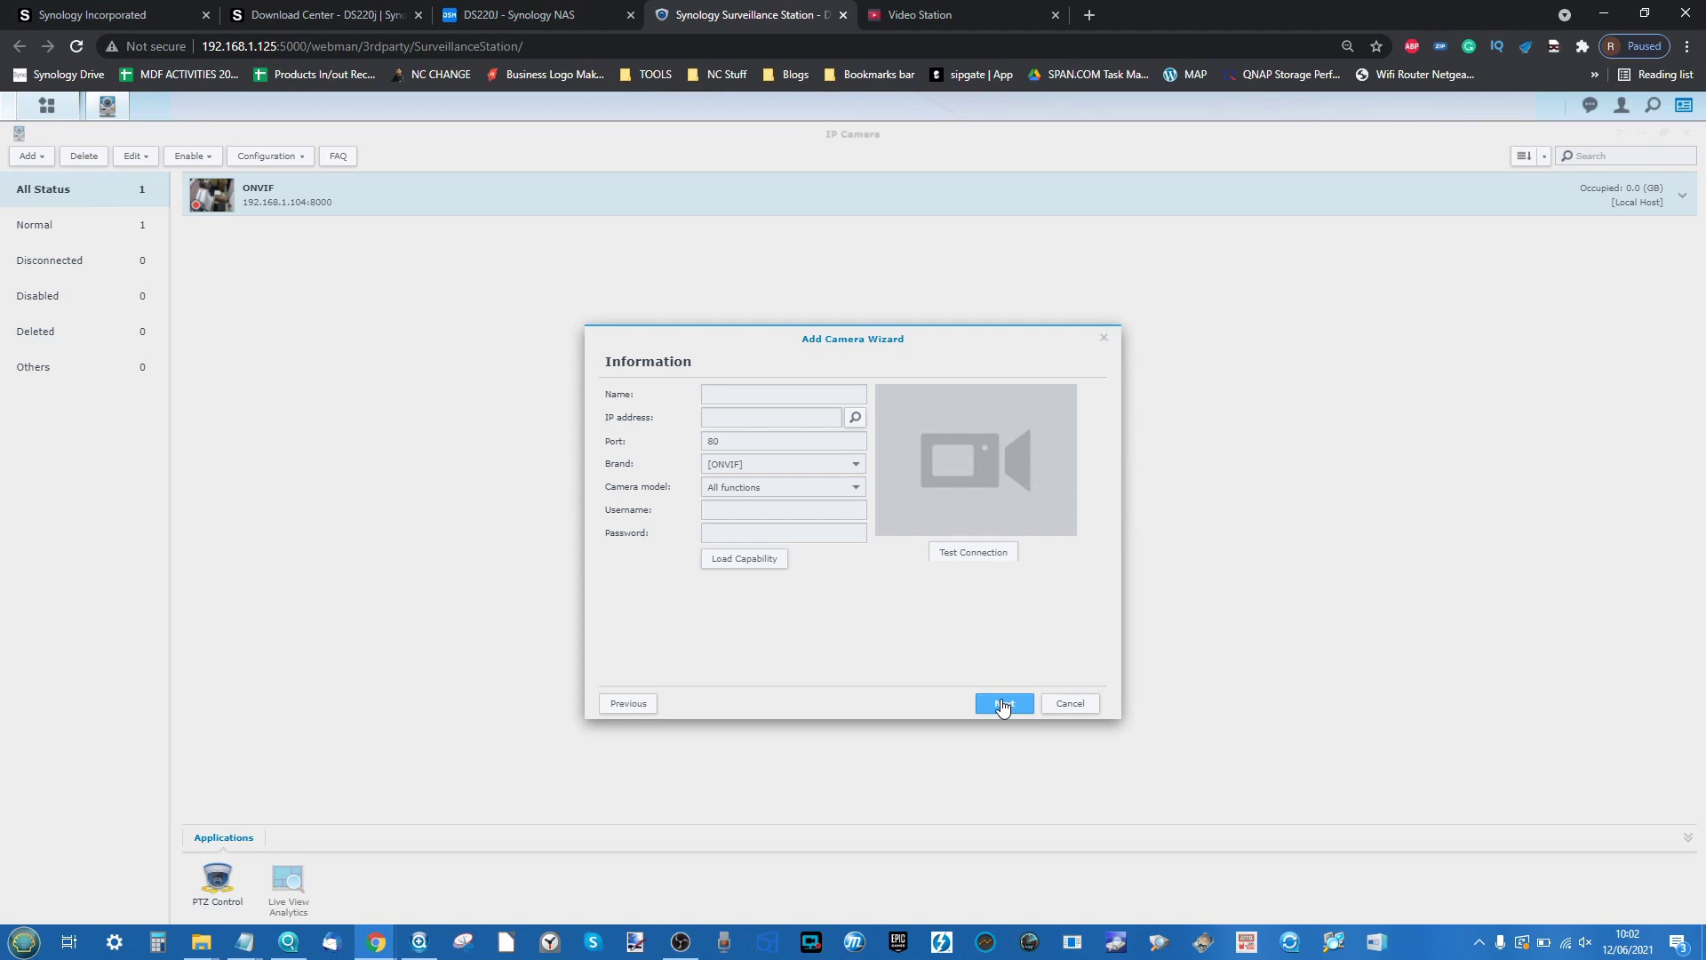
Add the searched camera at 192.168.1.106 as ONVIF2, then return to the DSM desktop
left_click(856, 418)
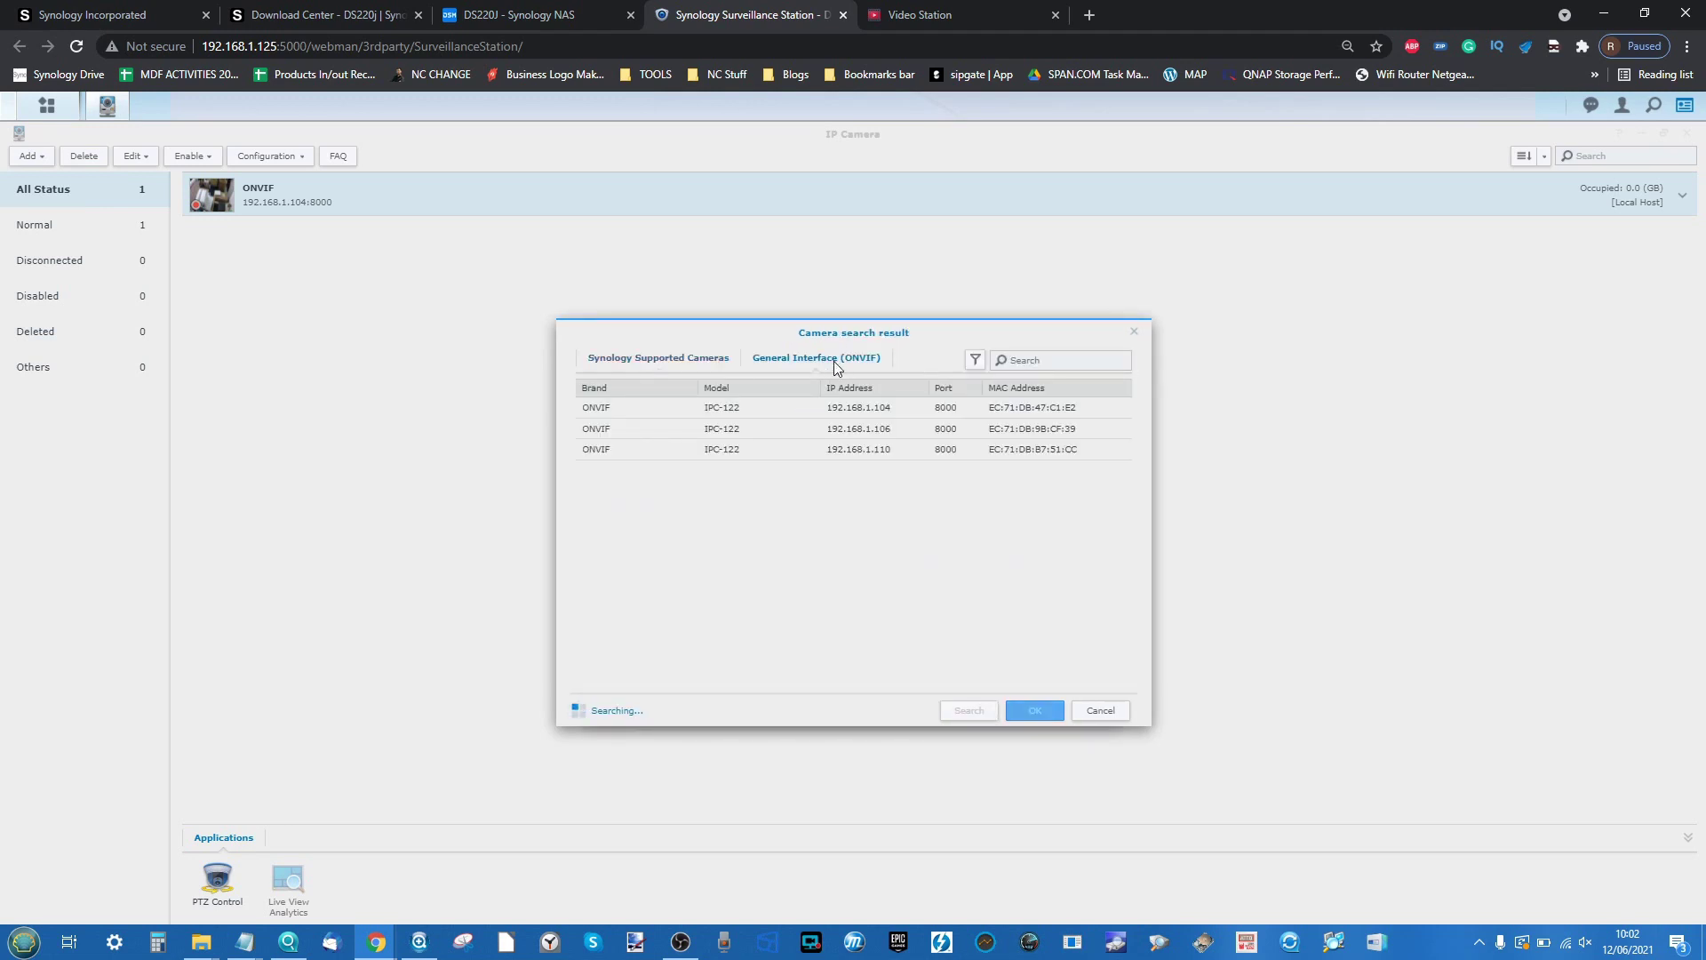
left_click(742, 429)
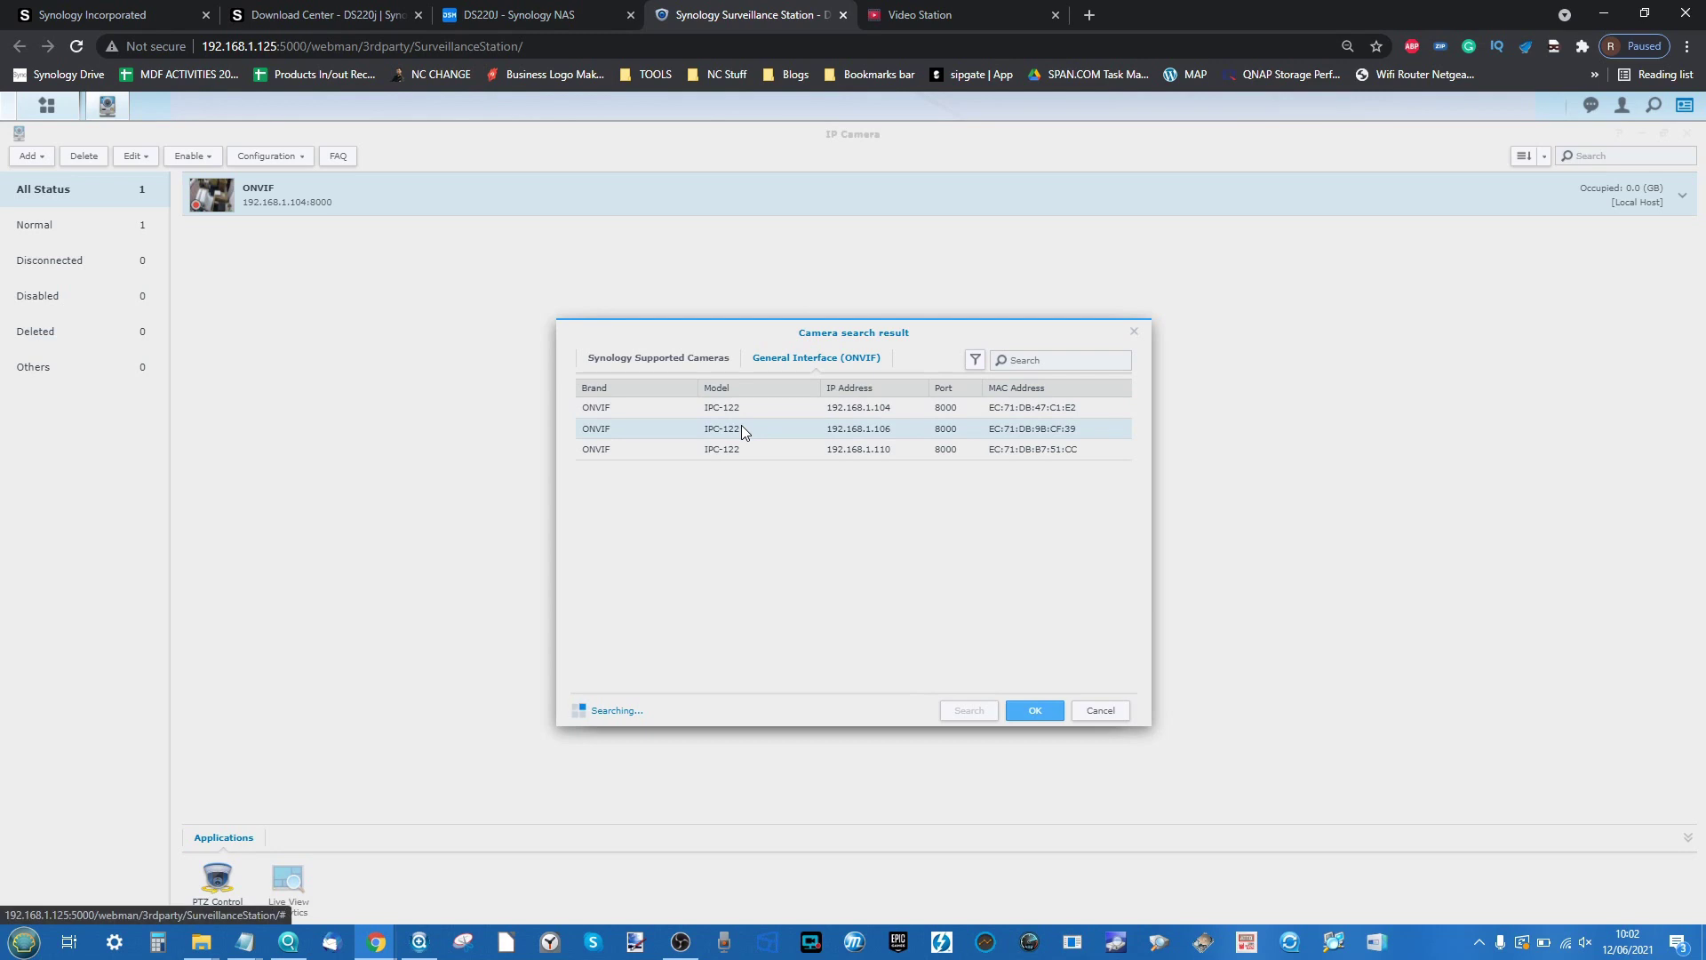
left_click(1036, 711)
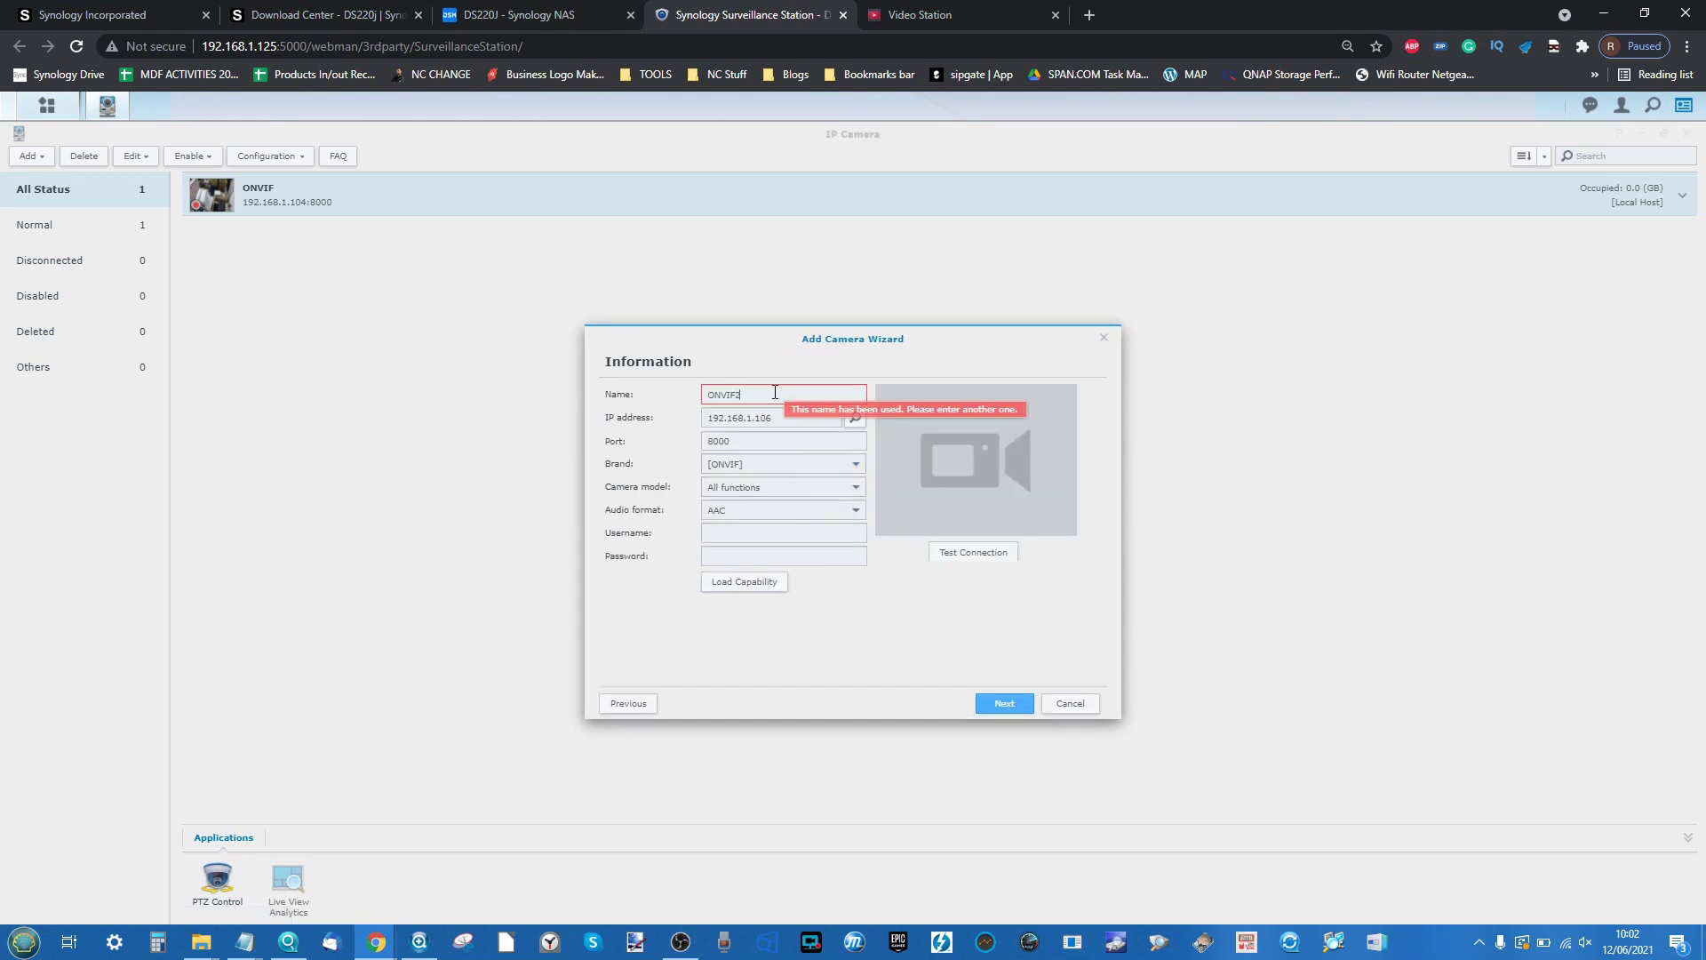
left_click(784, 534)
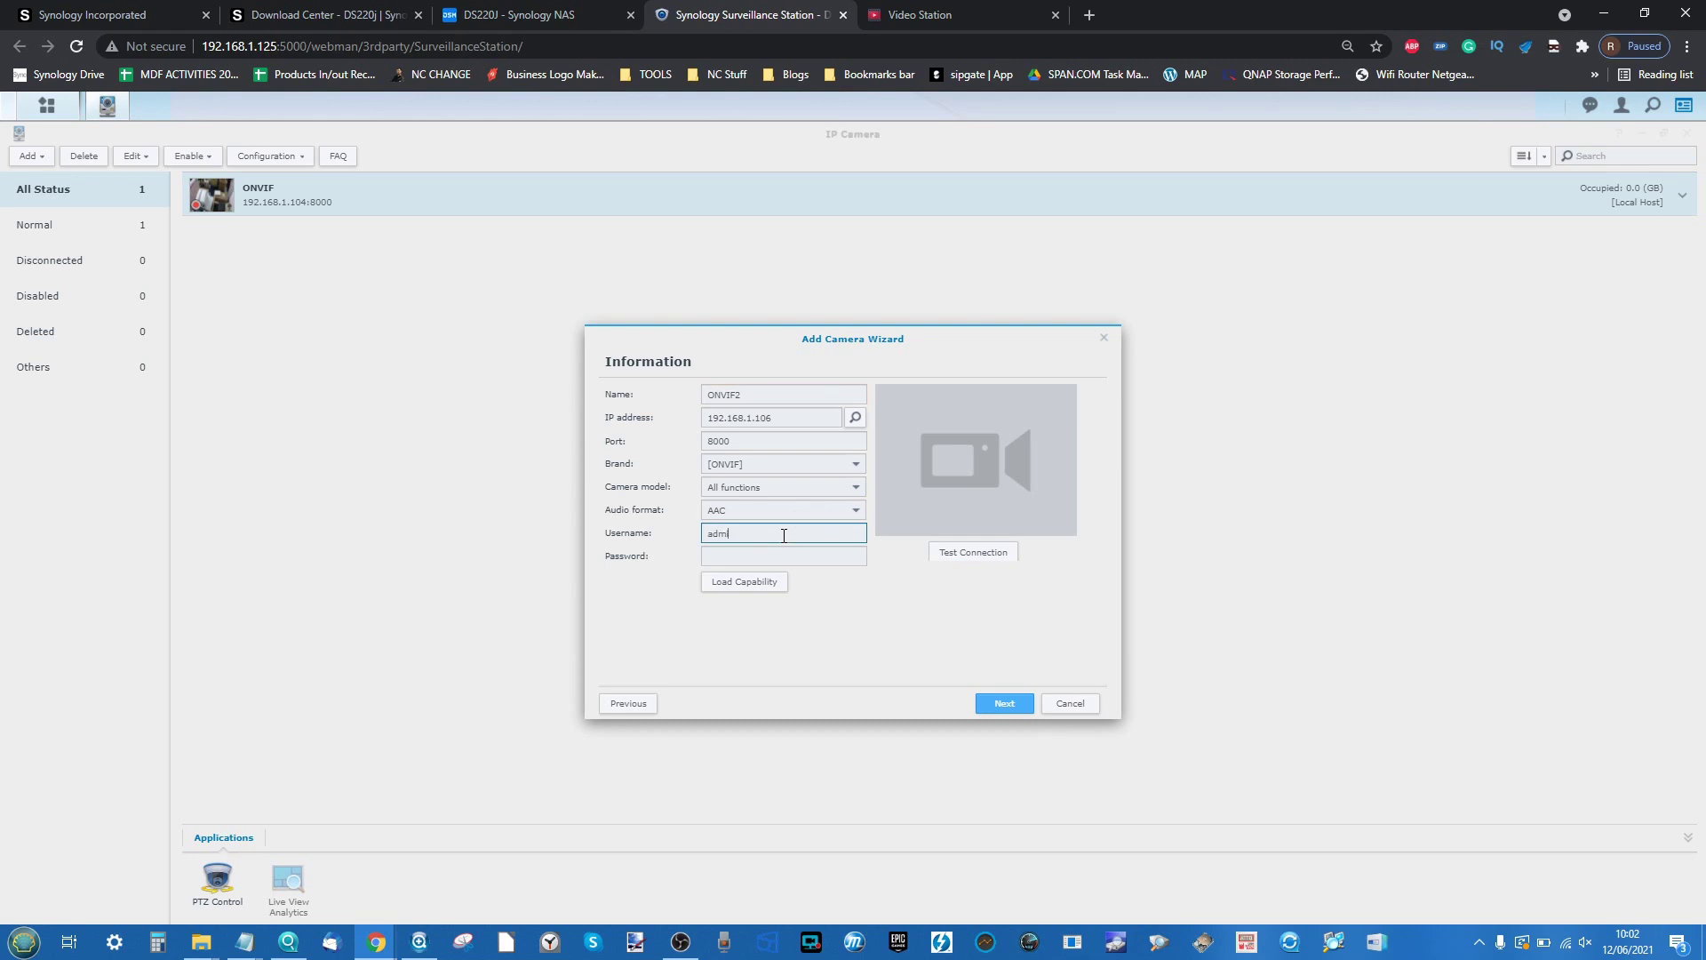
left_click(1022, 698)
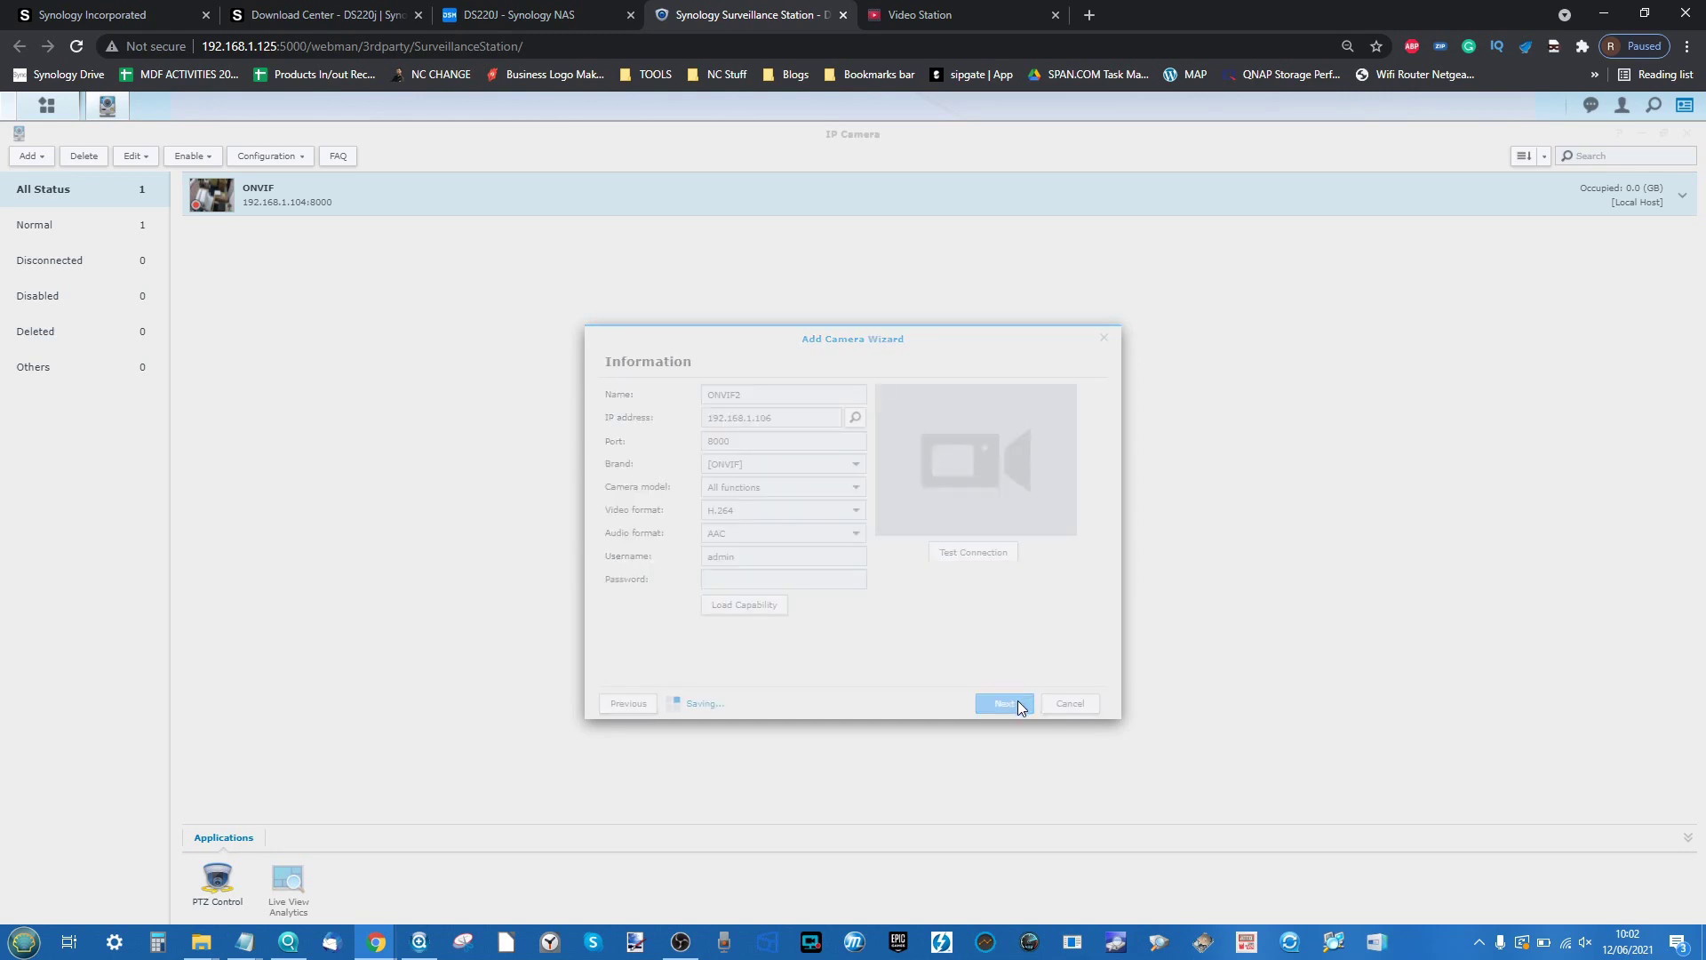
left_click(1019, 708)
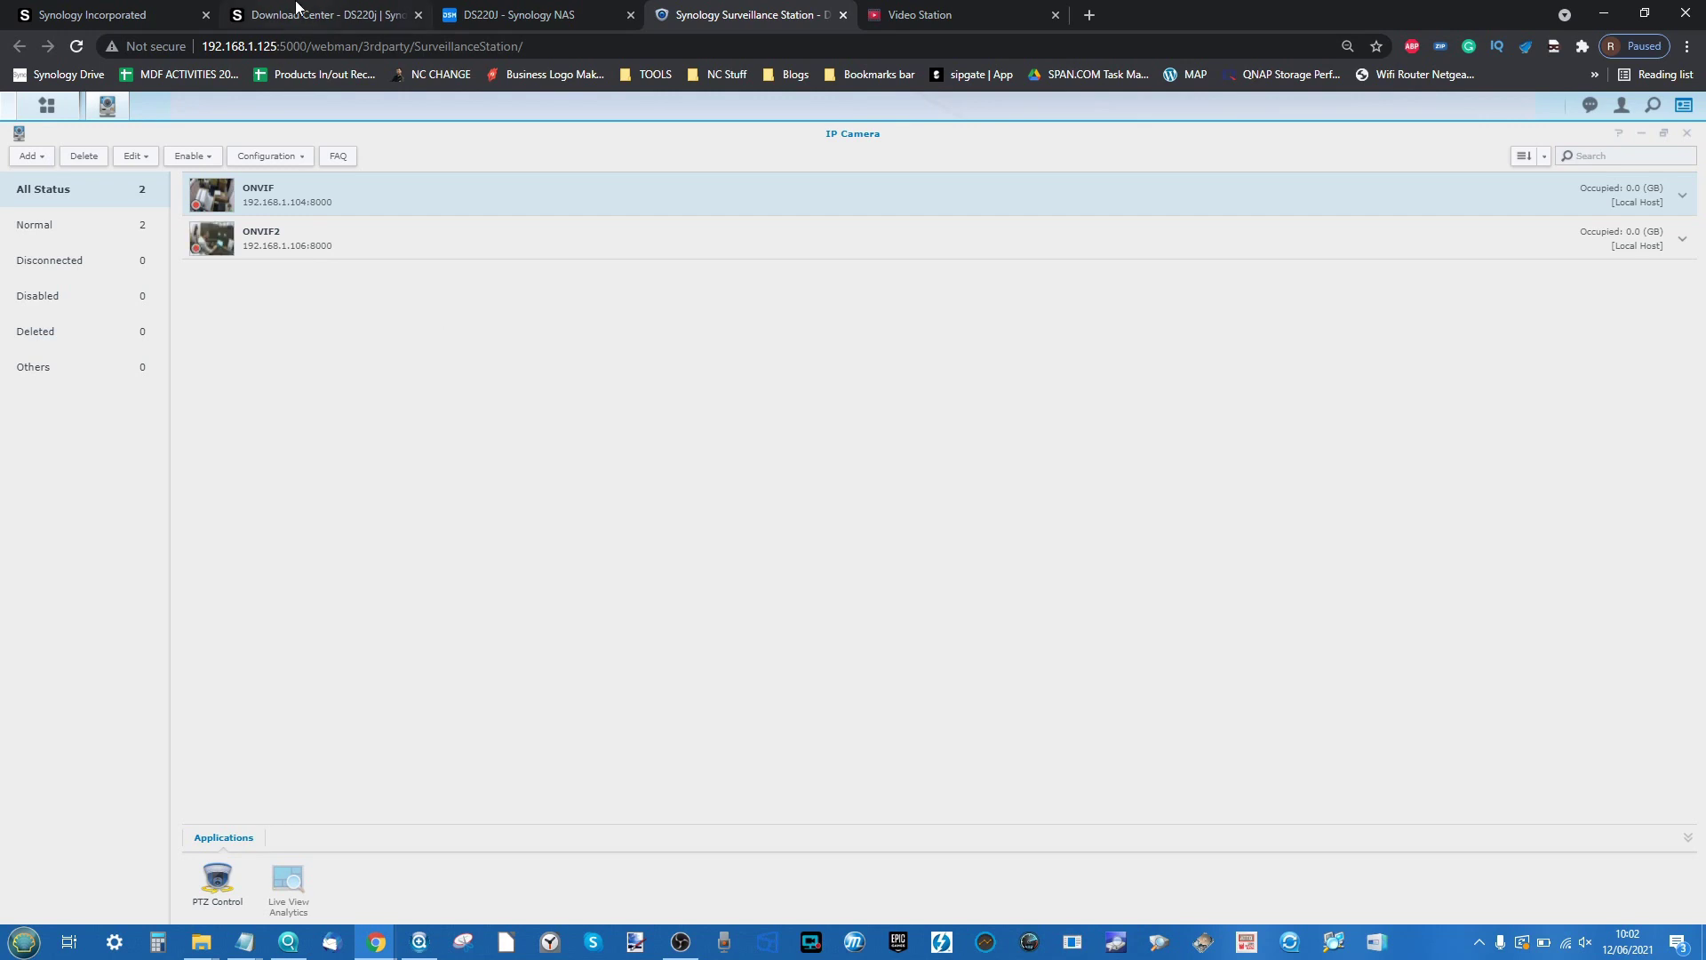
left_click(481, 9)
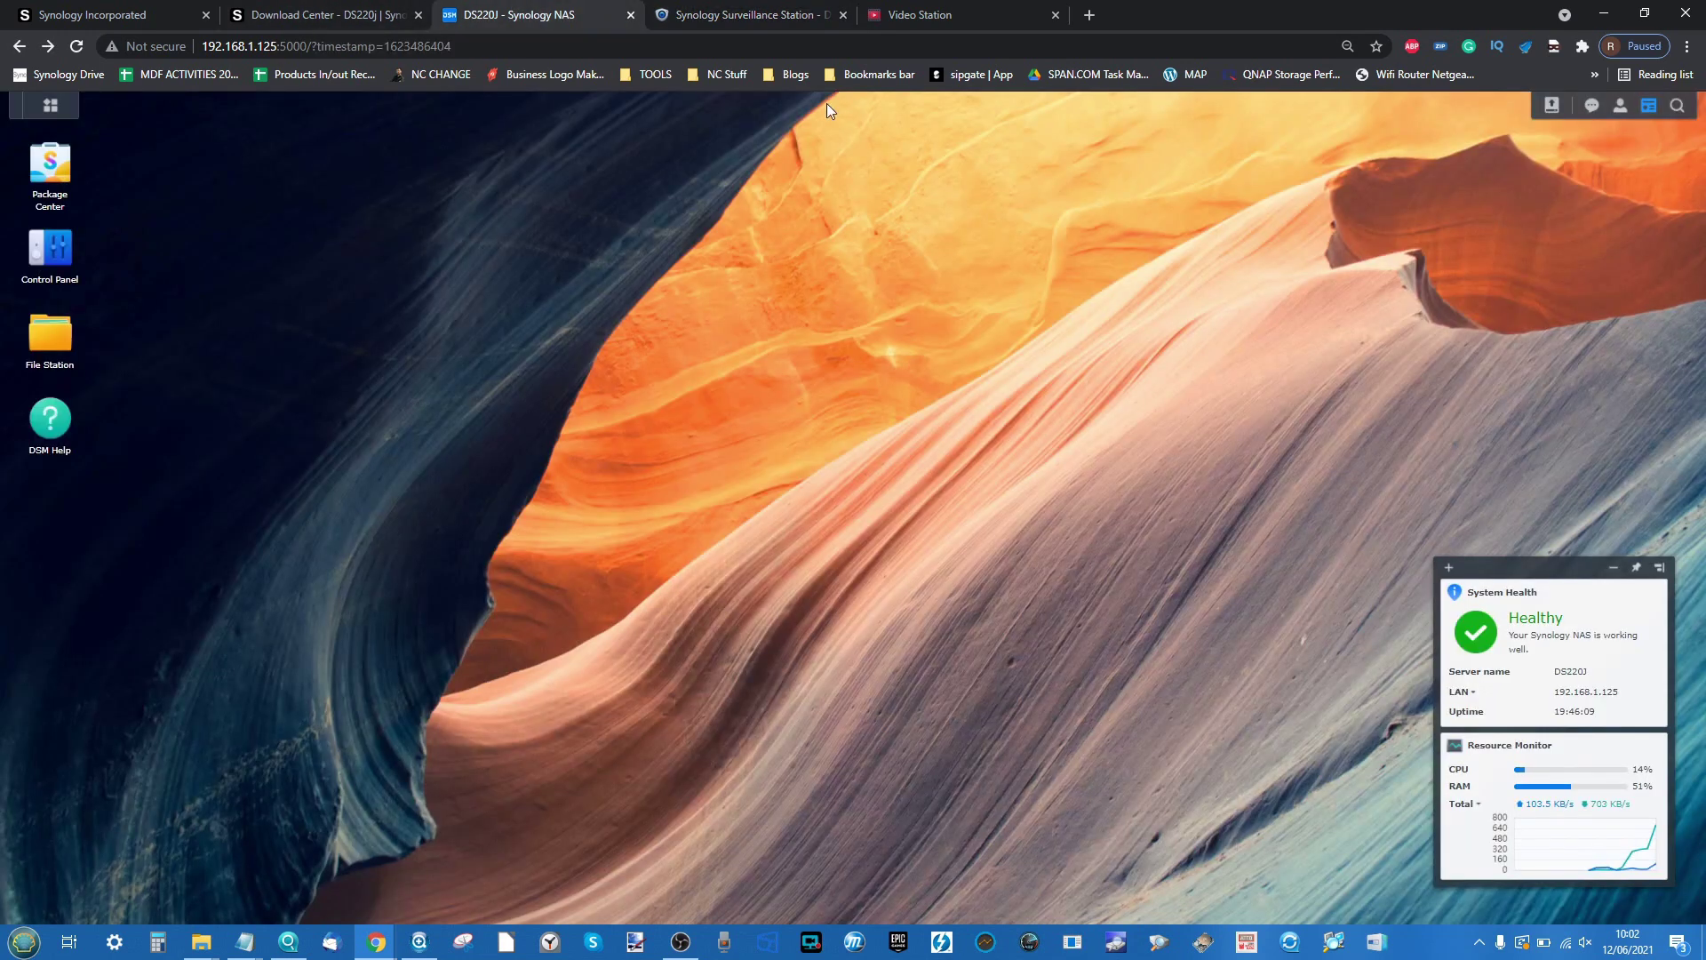
Open Resource Monitor from the Main Menu and move its window to the left
left_click(50, 104)
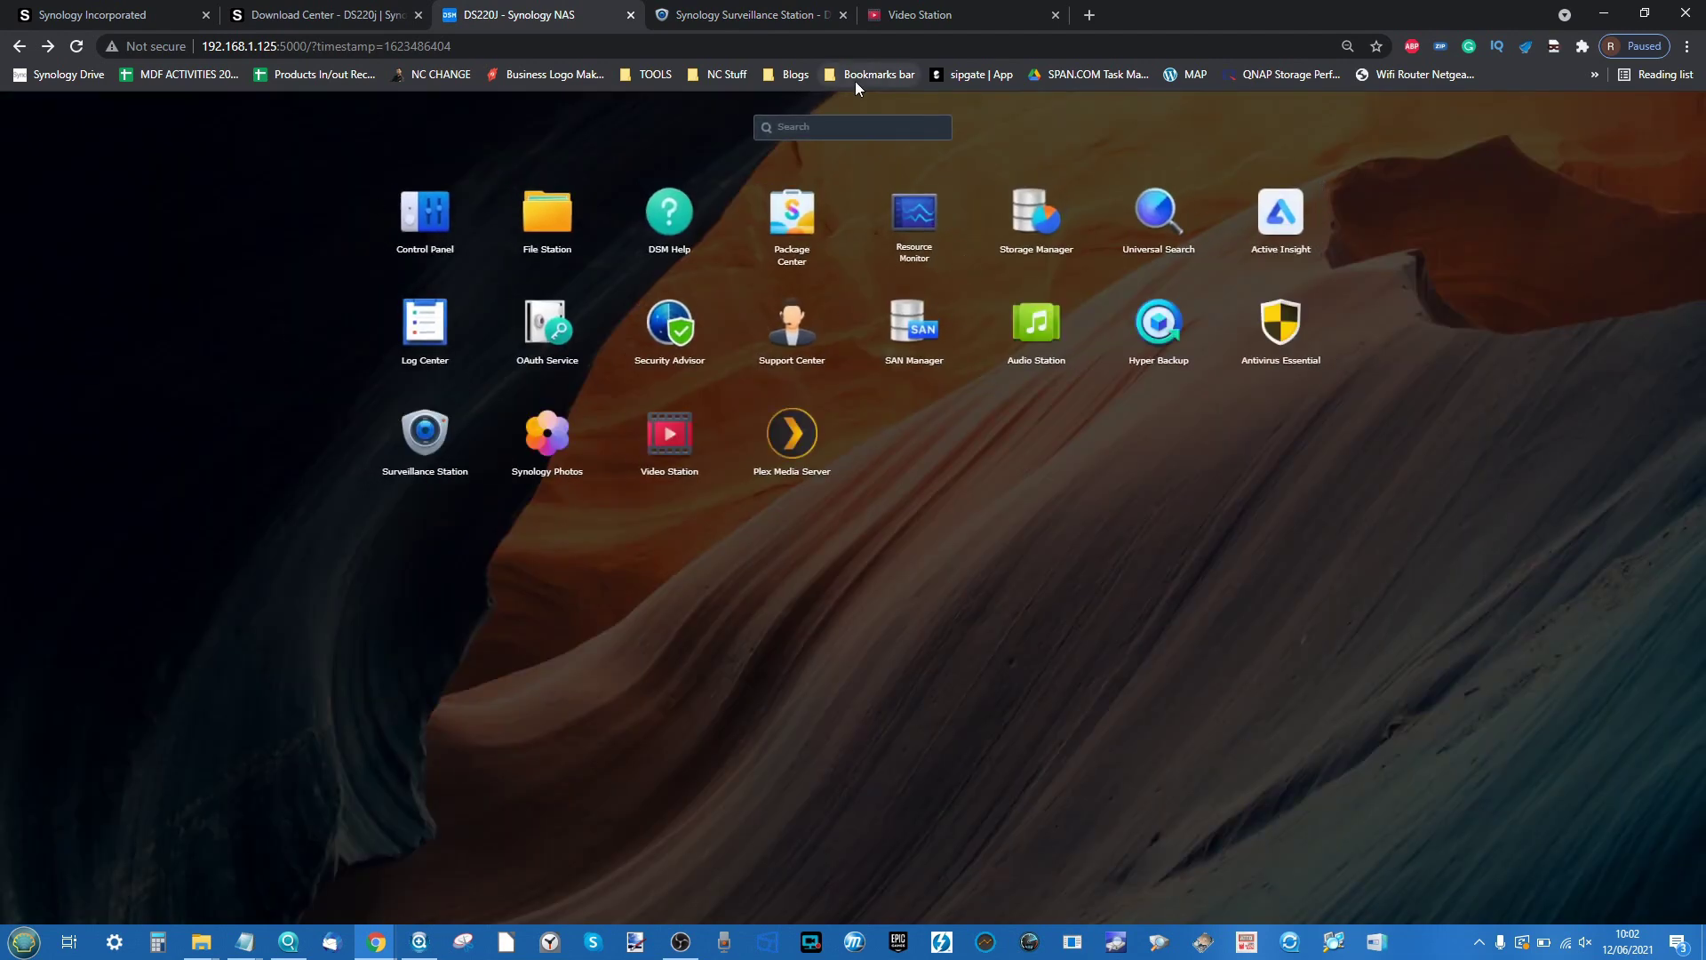
left_click(944, 216)
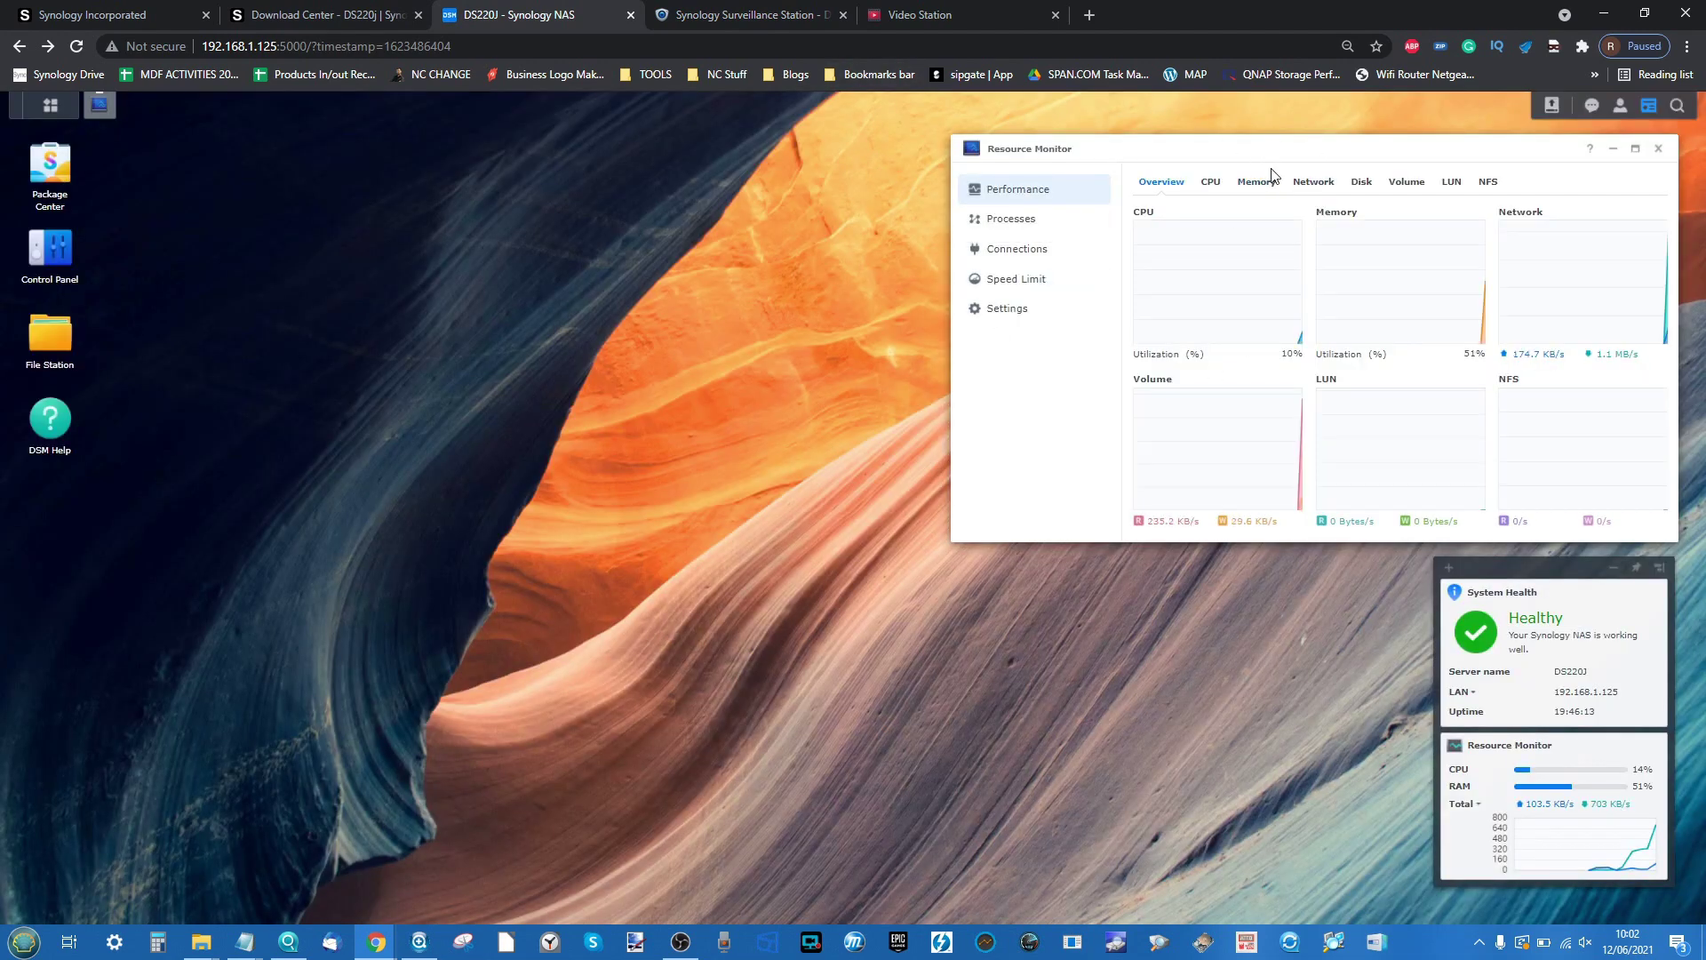
left_click_drag(1245, 161, 912, 165)
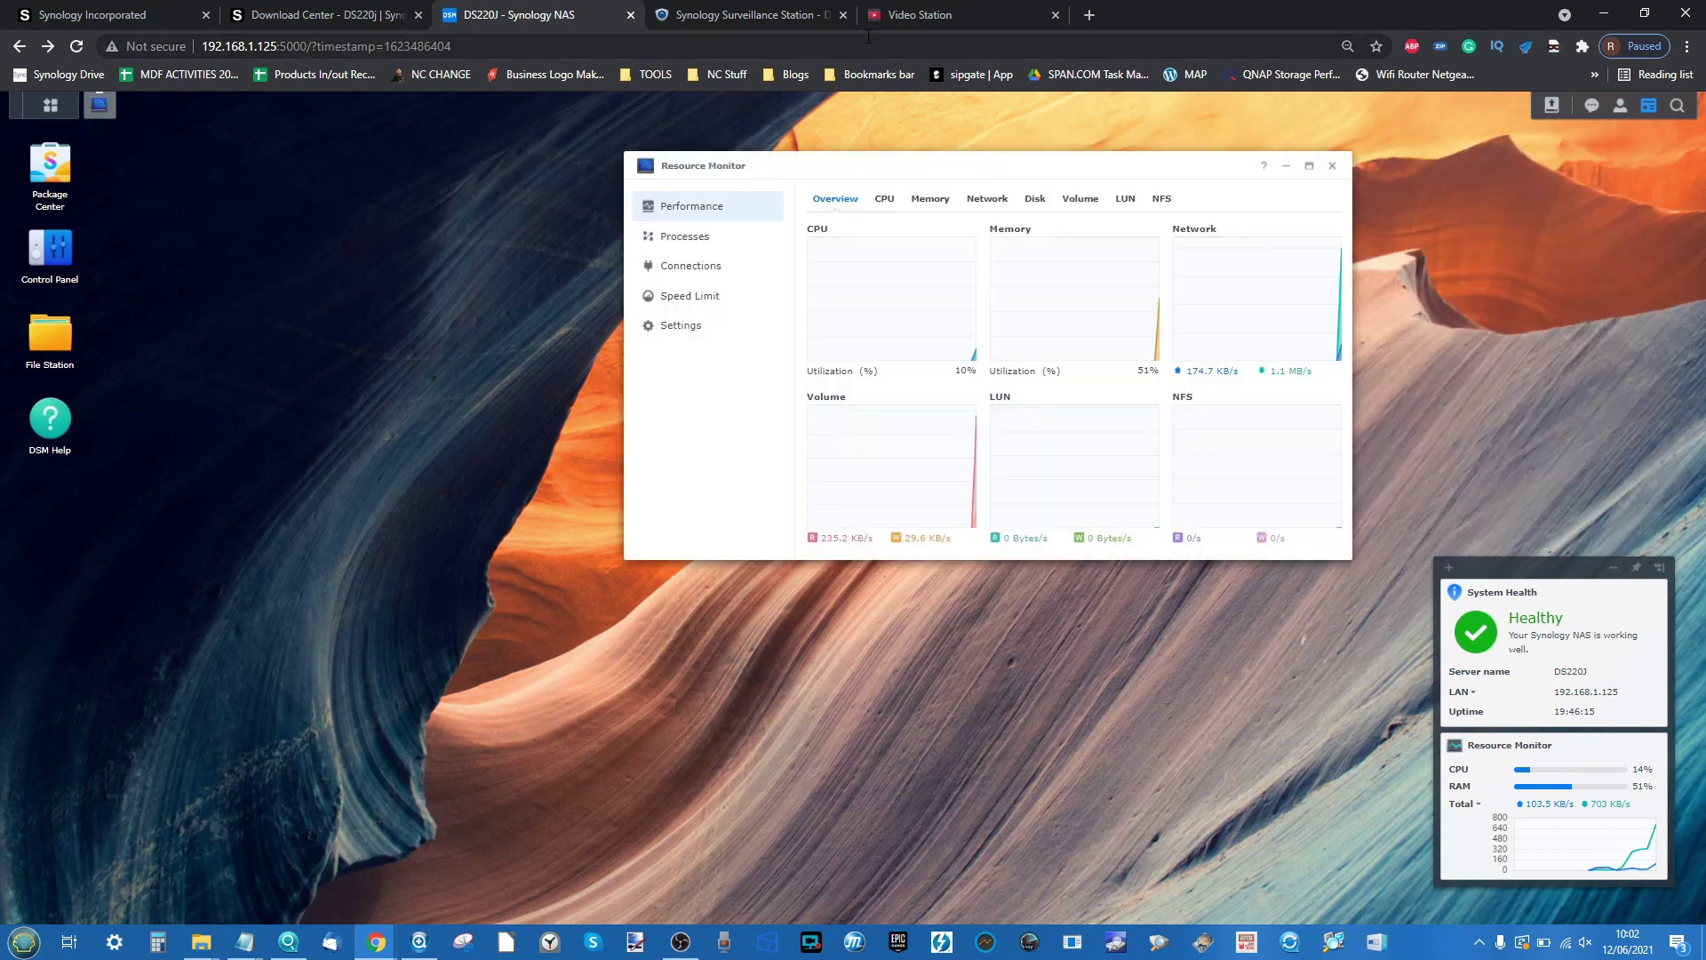
Back in Surveillance Station, close the IP camera list and open Live View
left_click(748, 9)
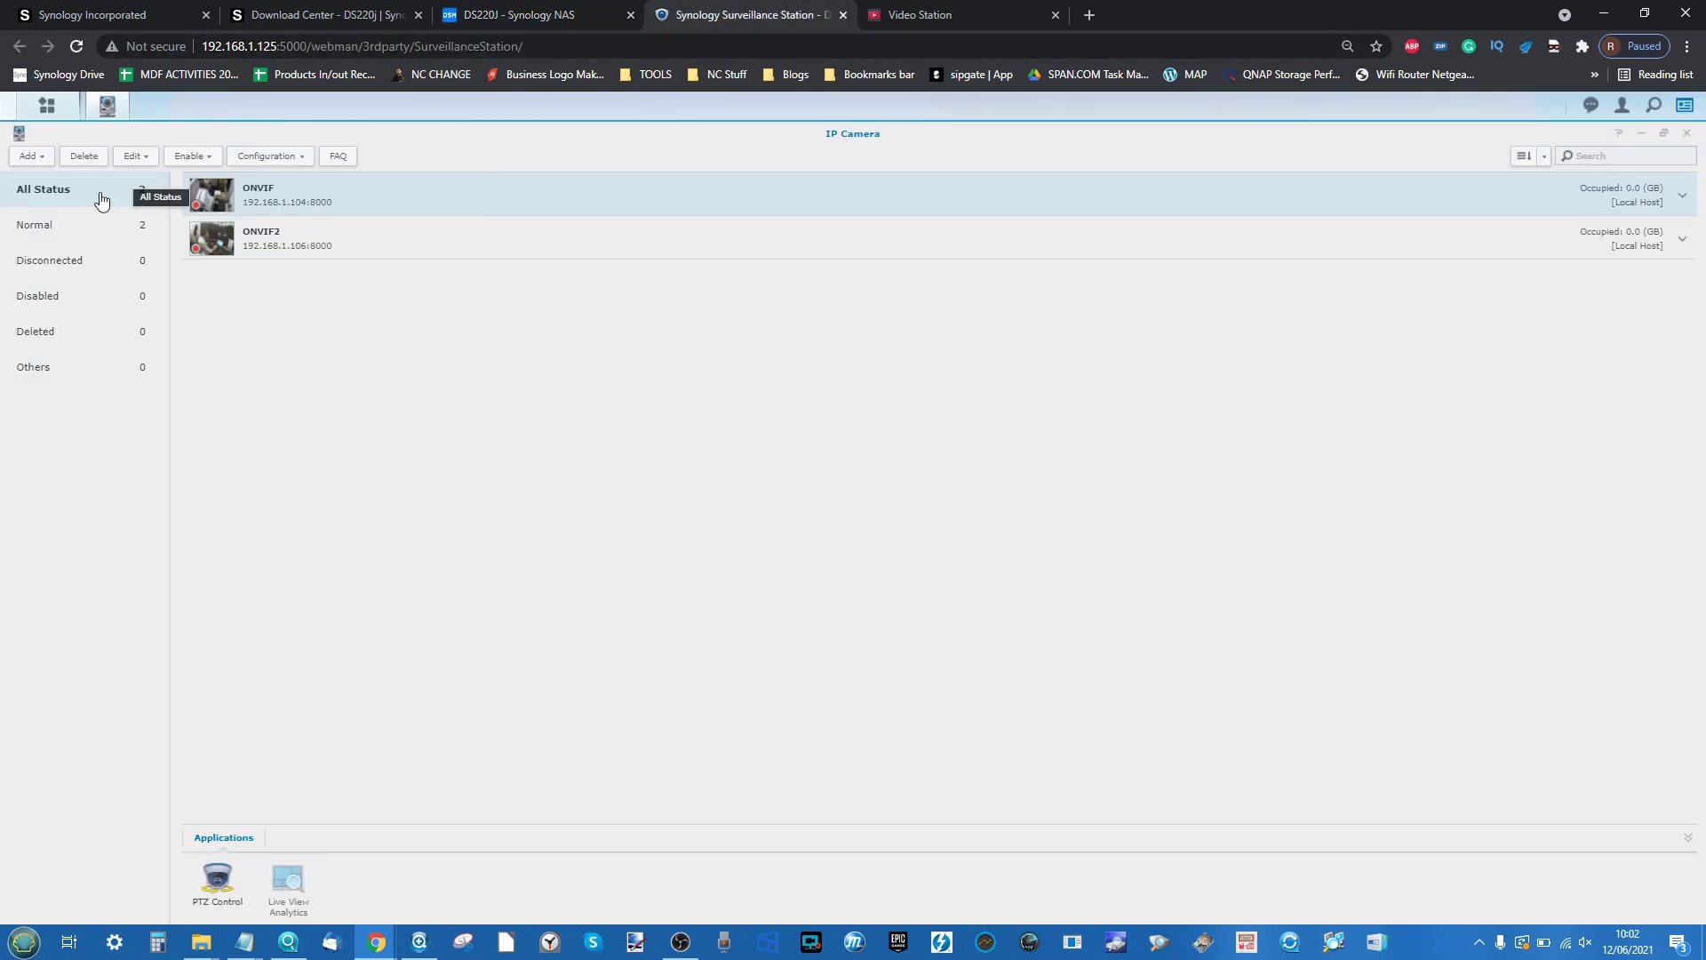
left_click(1686, 132)
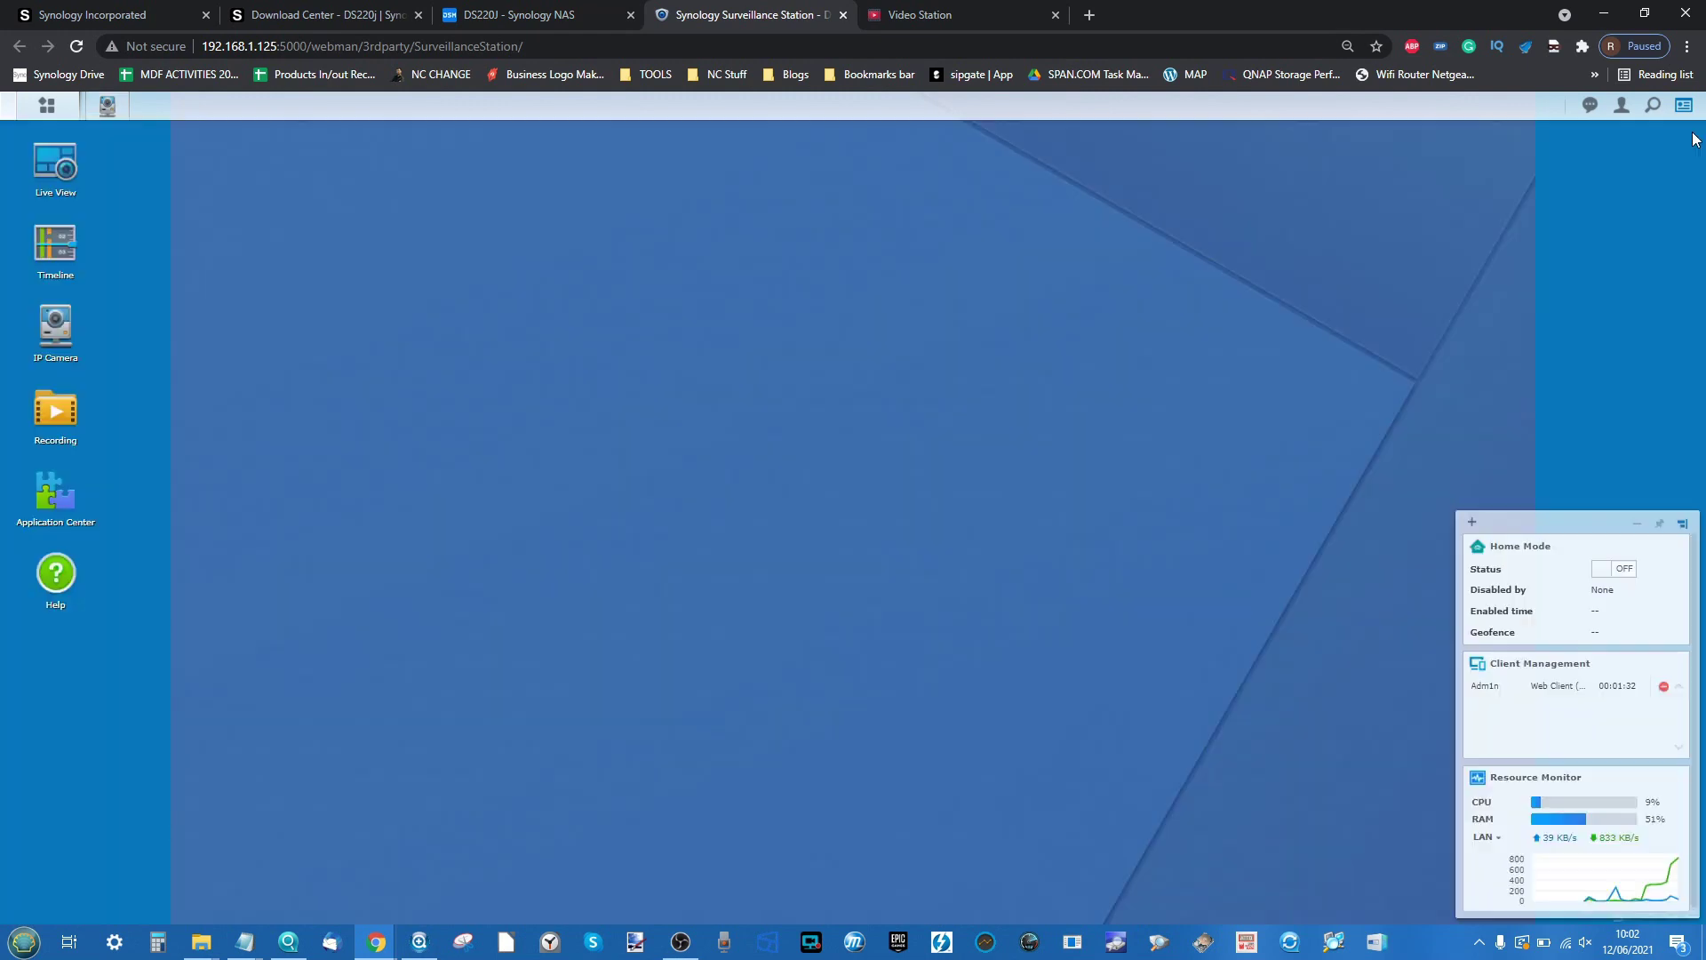
left_click(58, 176)
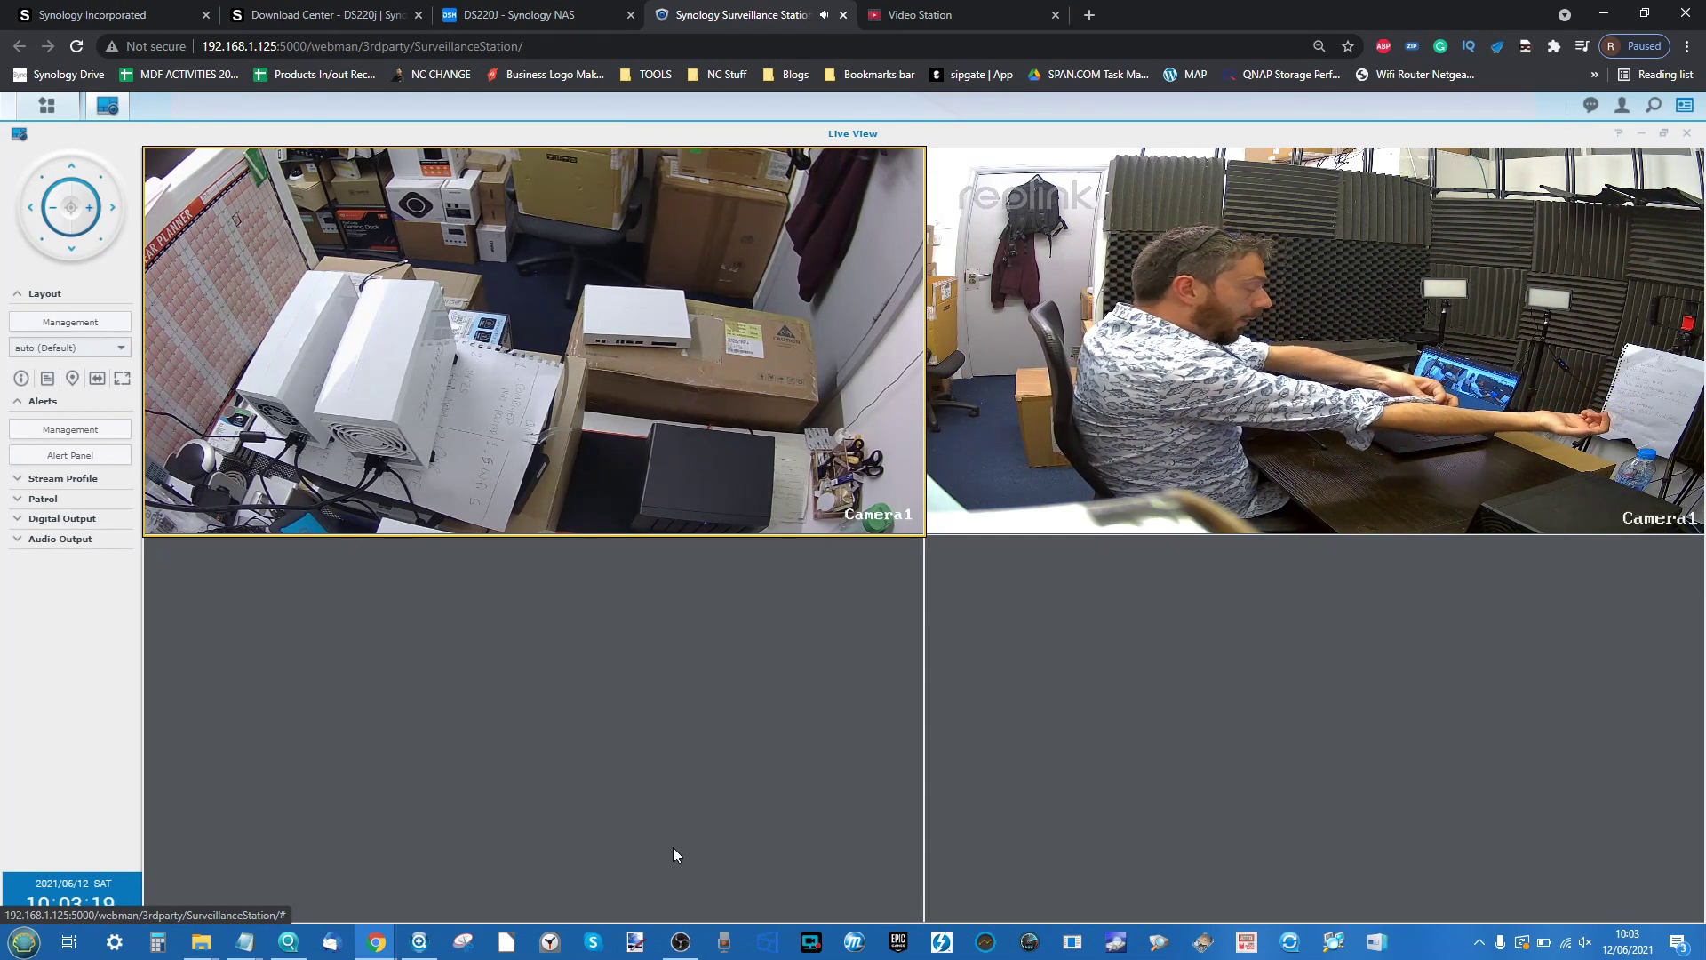
Use Camera1's PTZ controls to tilt it up and pan it to face the wall corner
mouse_move(363, 381)
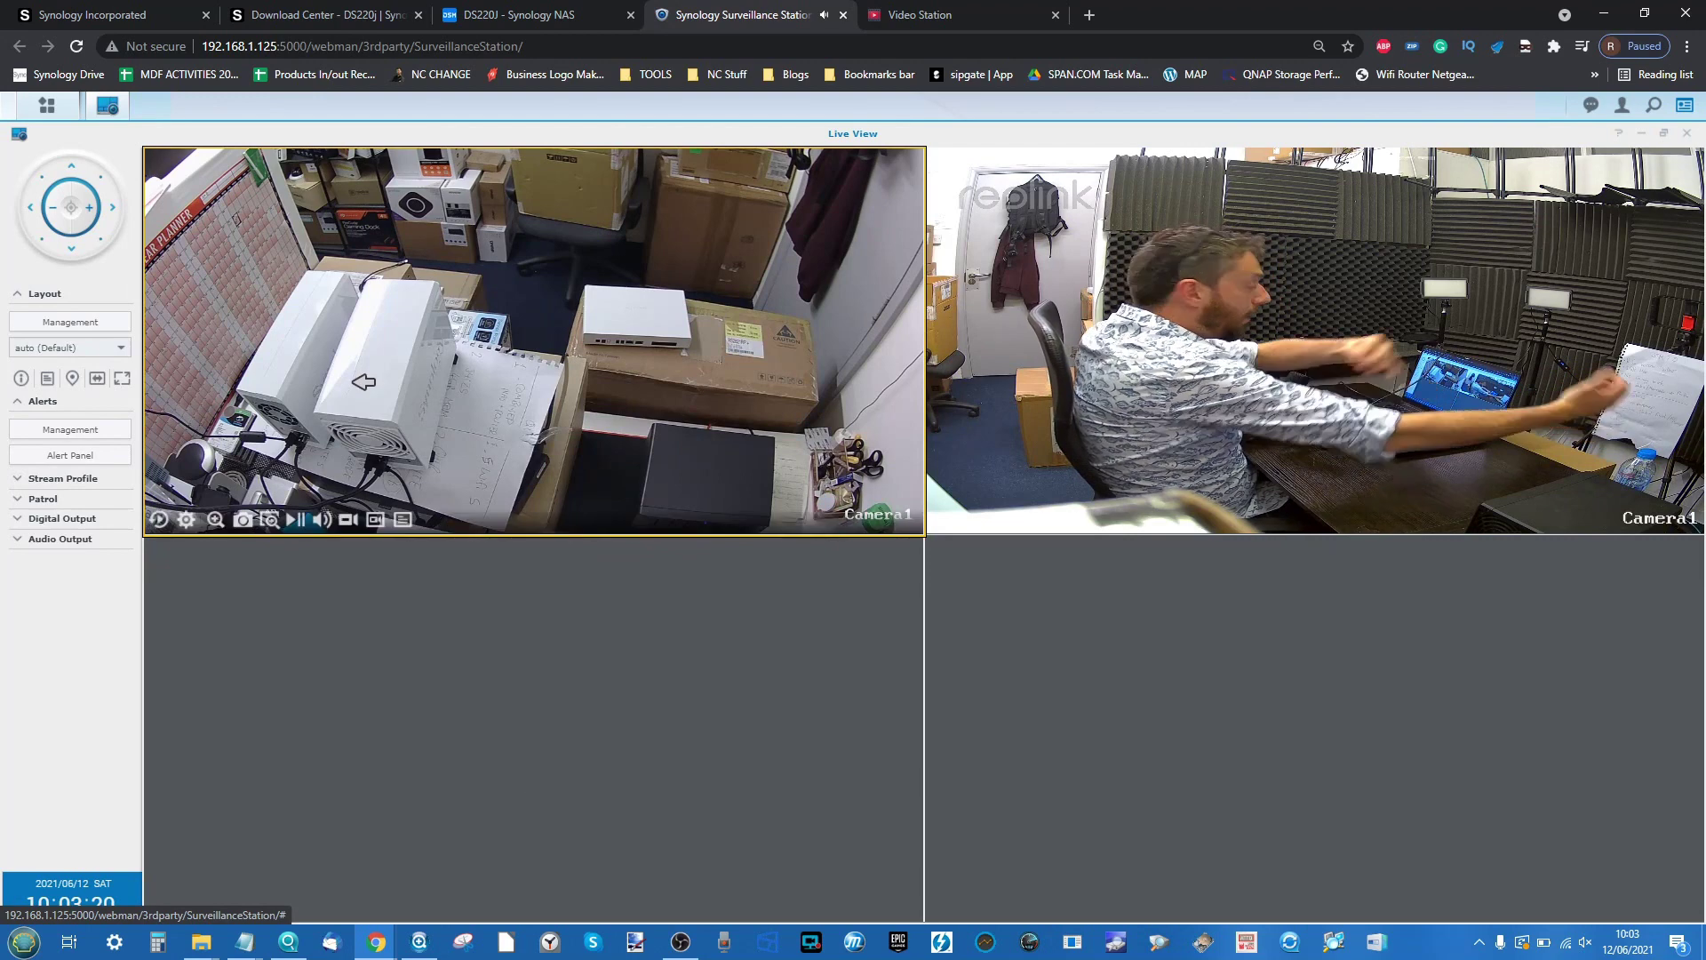
left_click(523, 211)
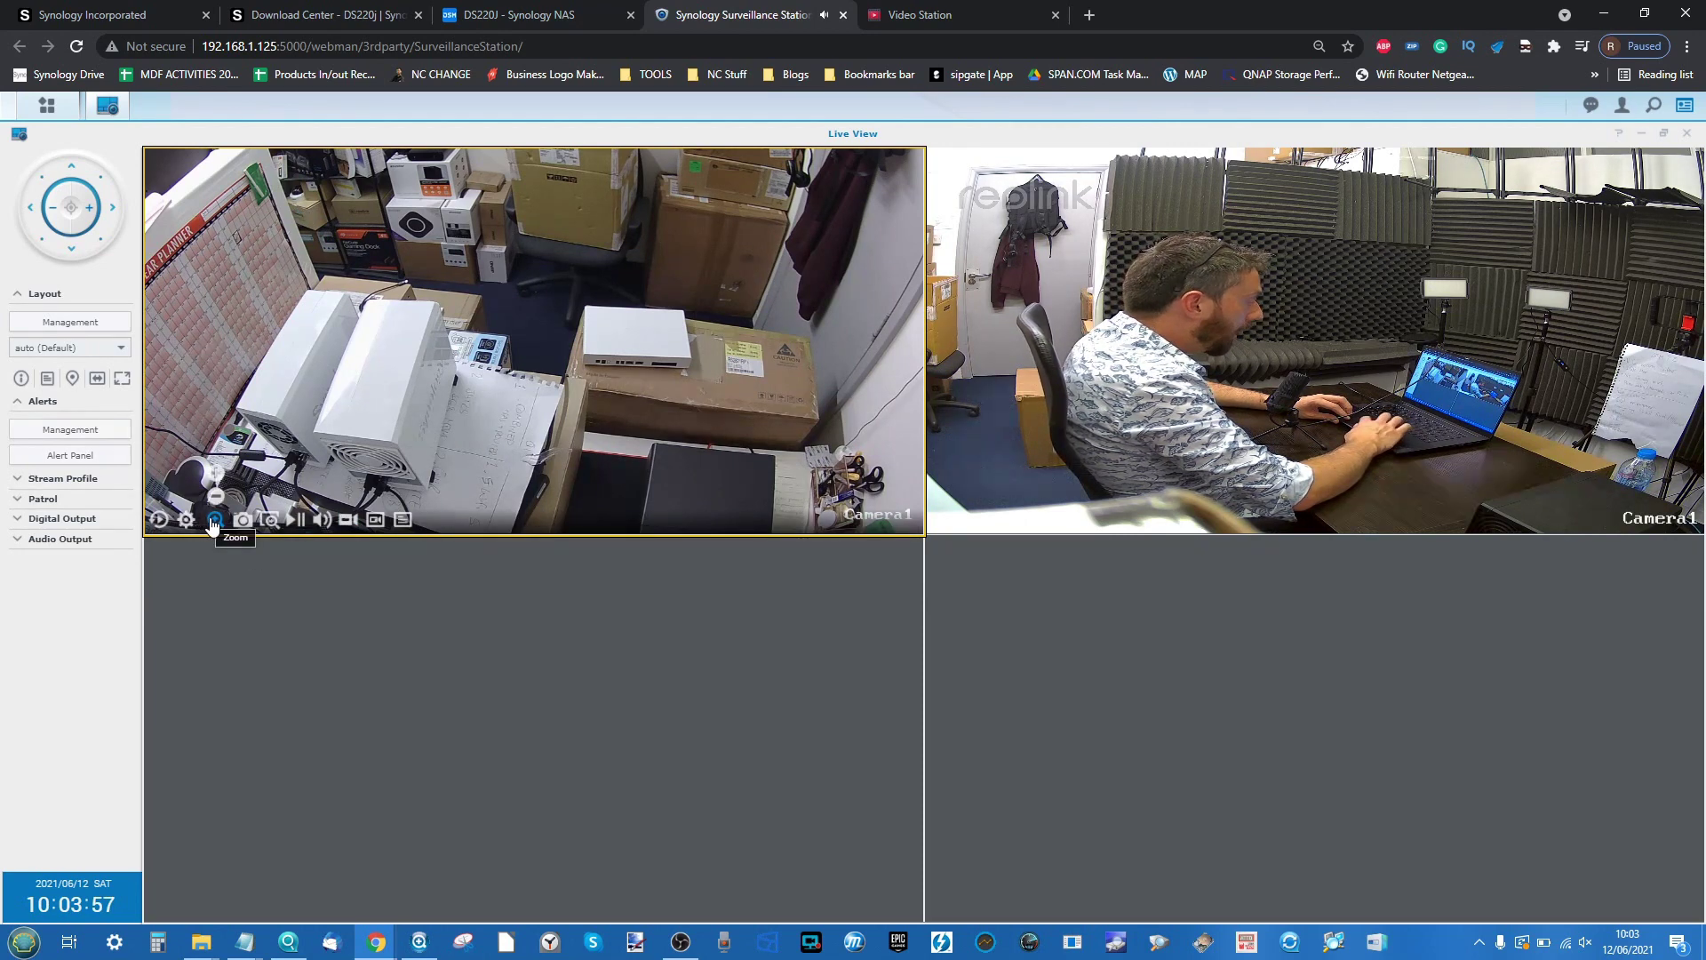
left_click(380, 378)
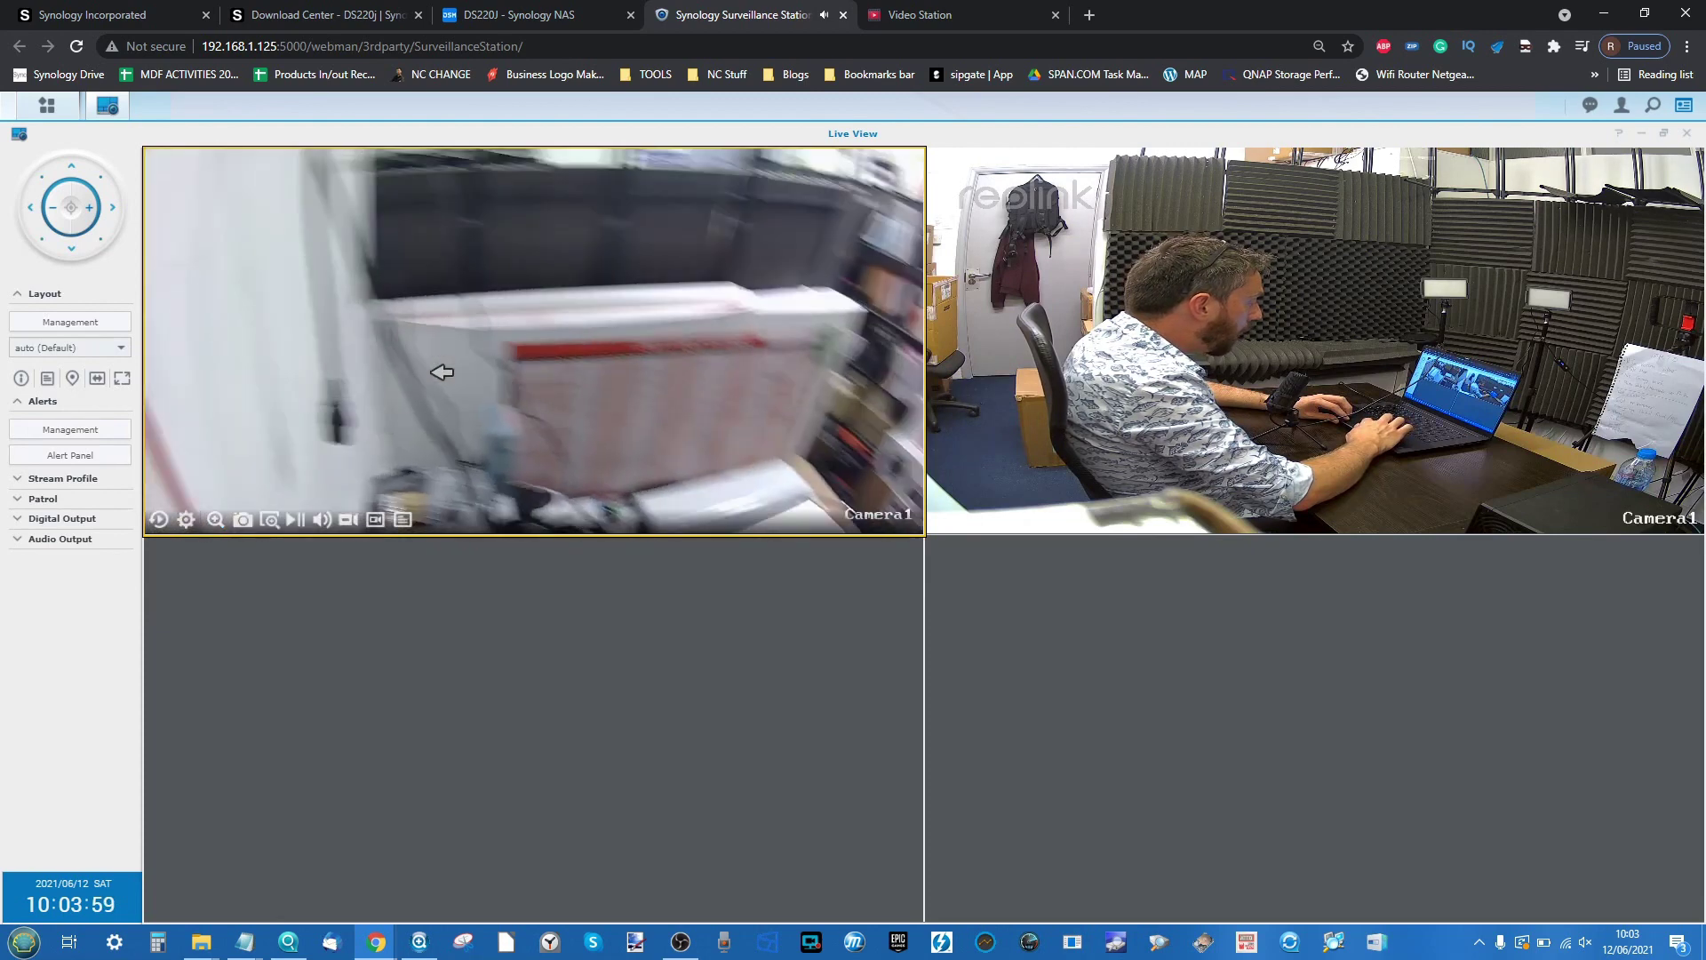
left_click(446, 334)
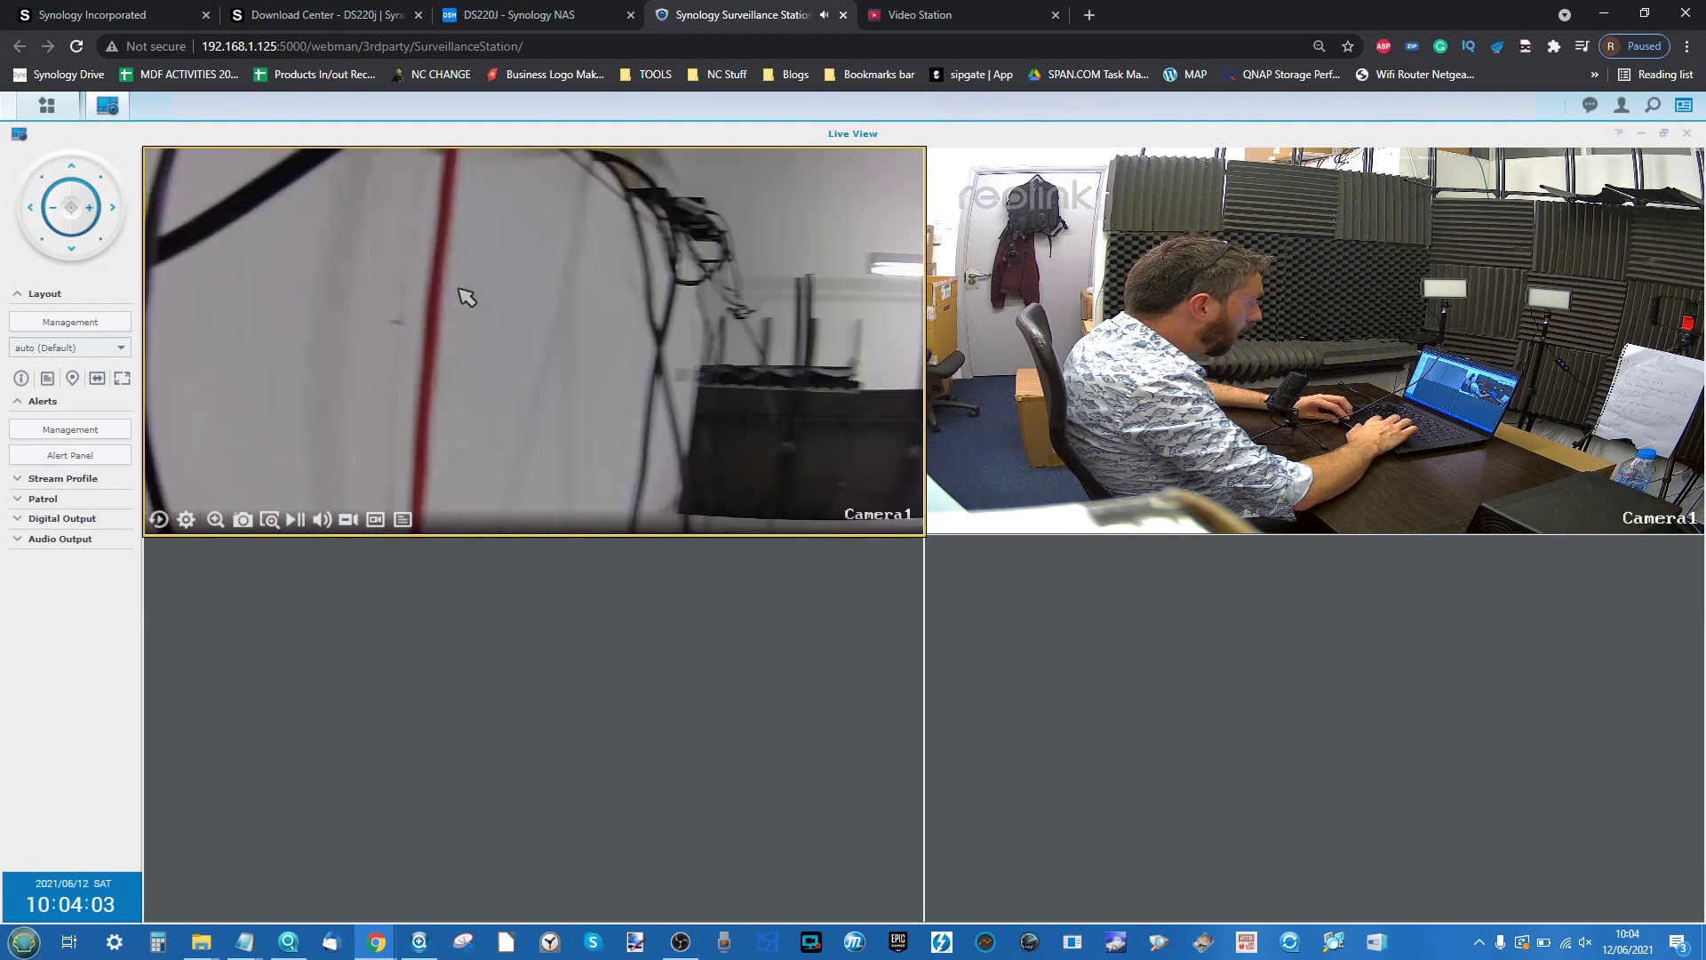
mouse_move(180, 518)
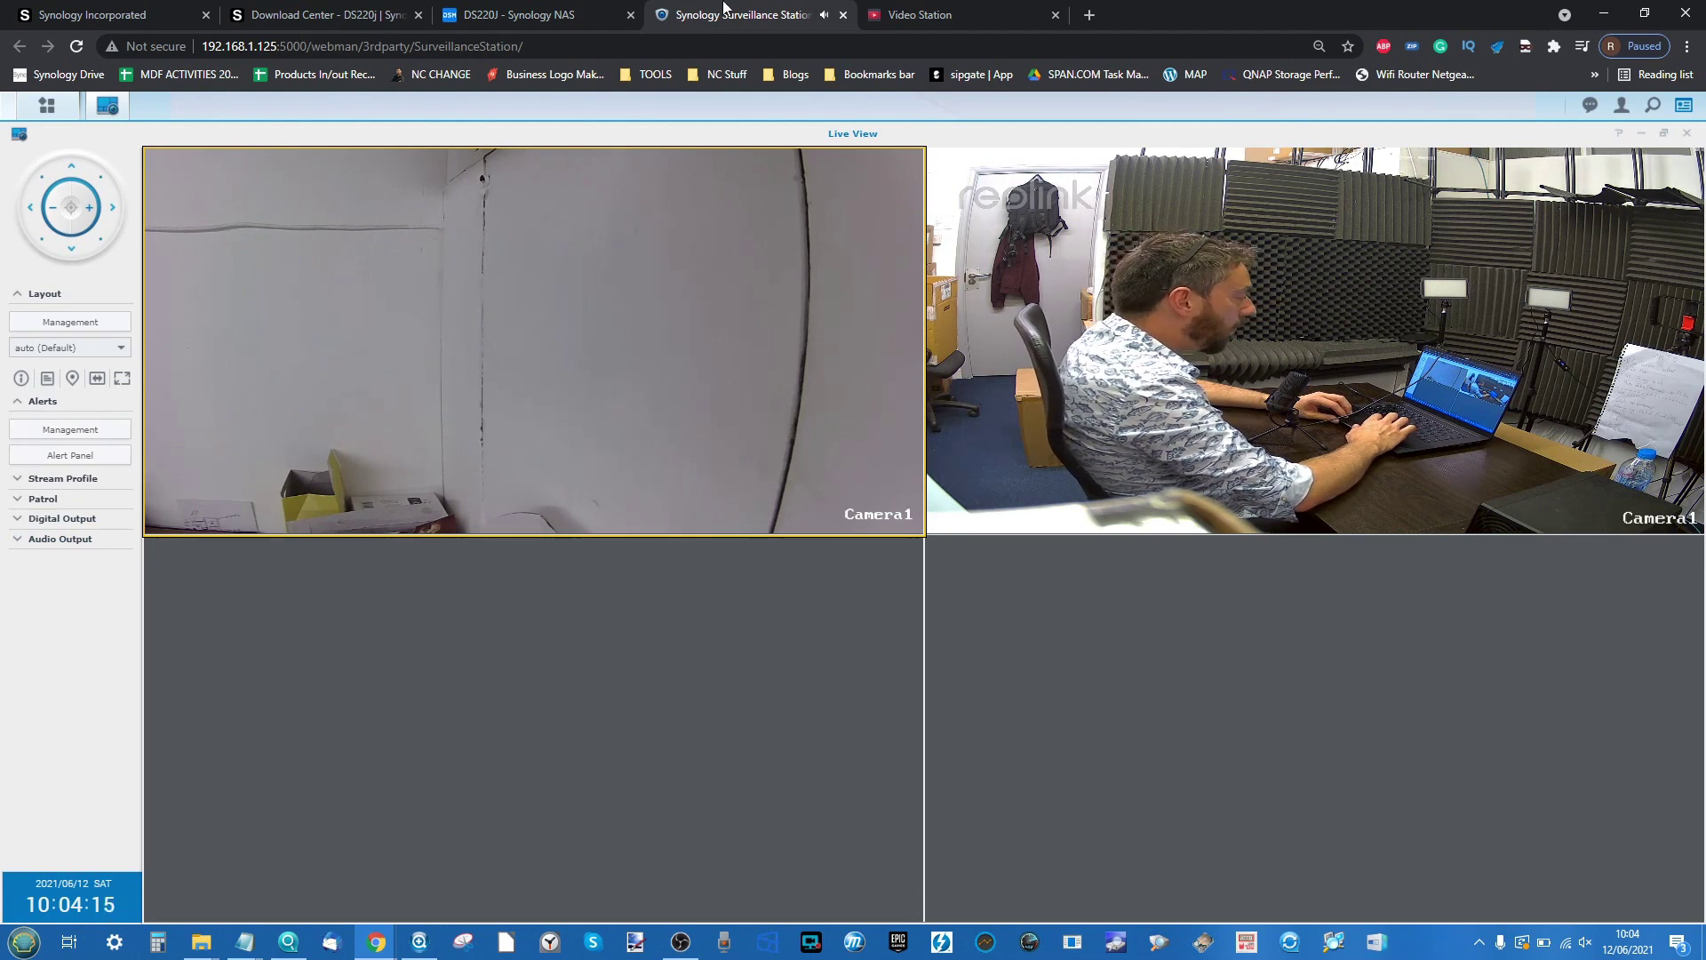
Open Taskmaster's season 1 episodes in Video Station's TV Shows, then close Surveillance Station's Live View
left_click(589, 13)
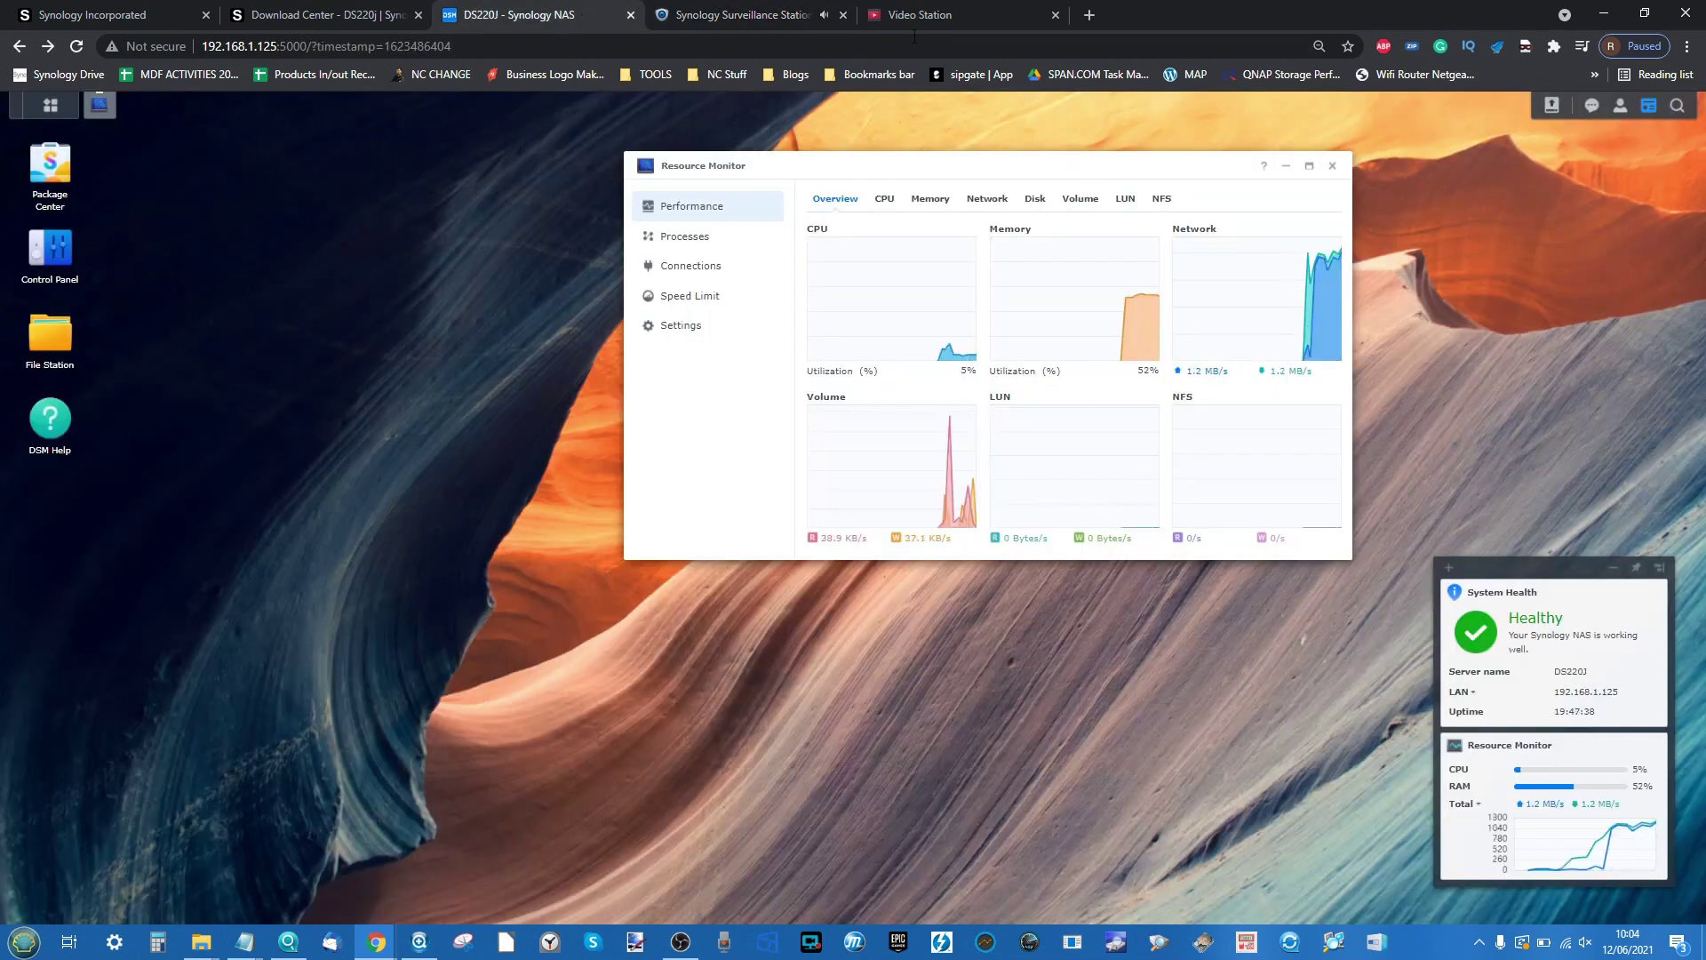
left_click(978, 15)
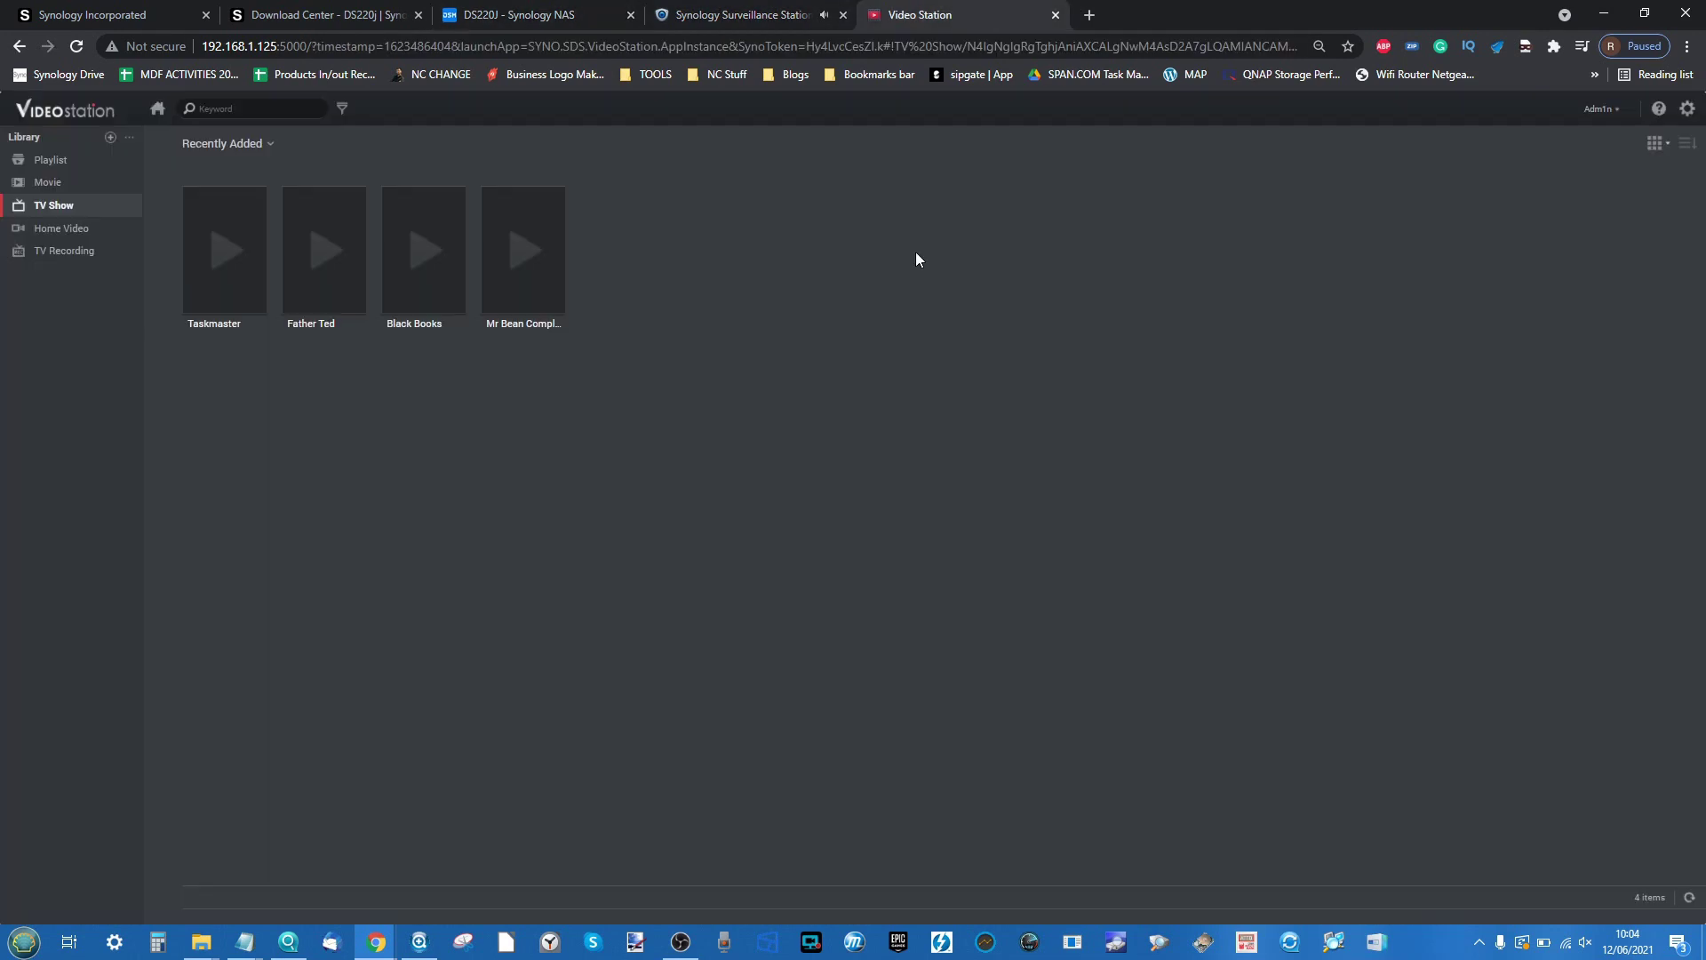
left_click(97, 213)
left_click(238, 217)
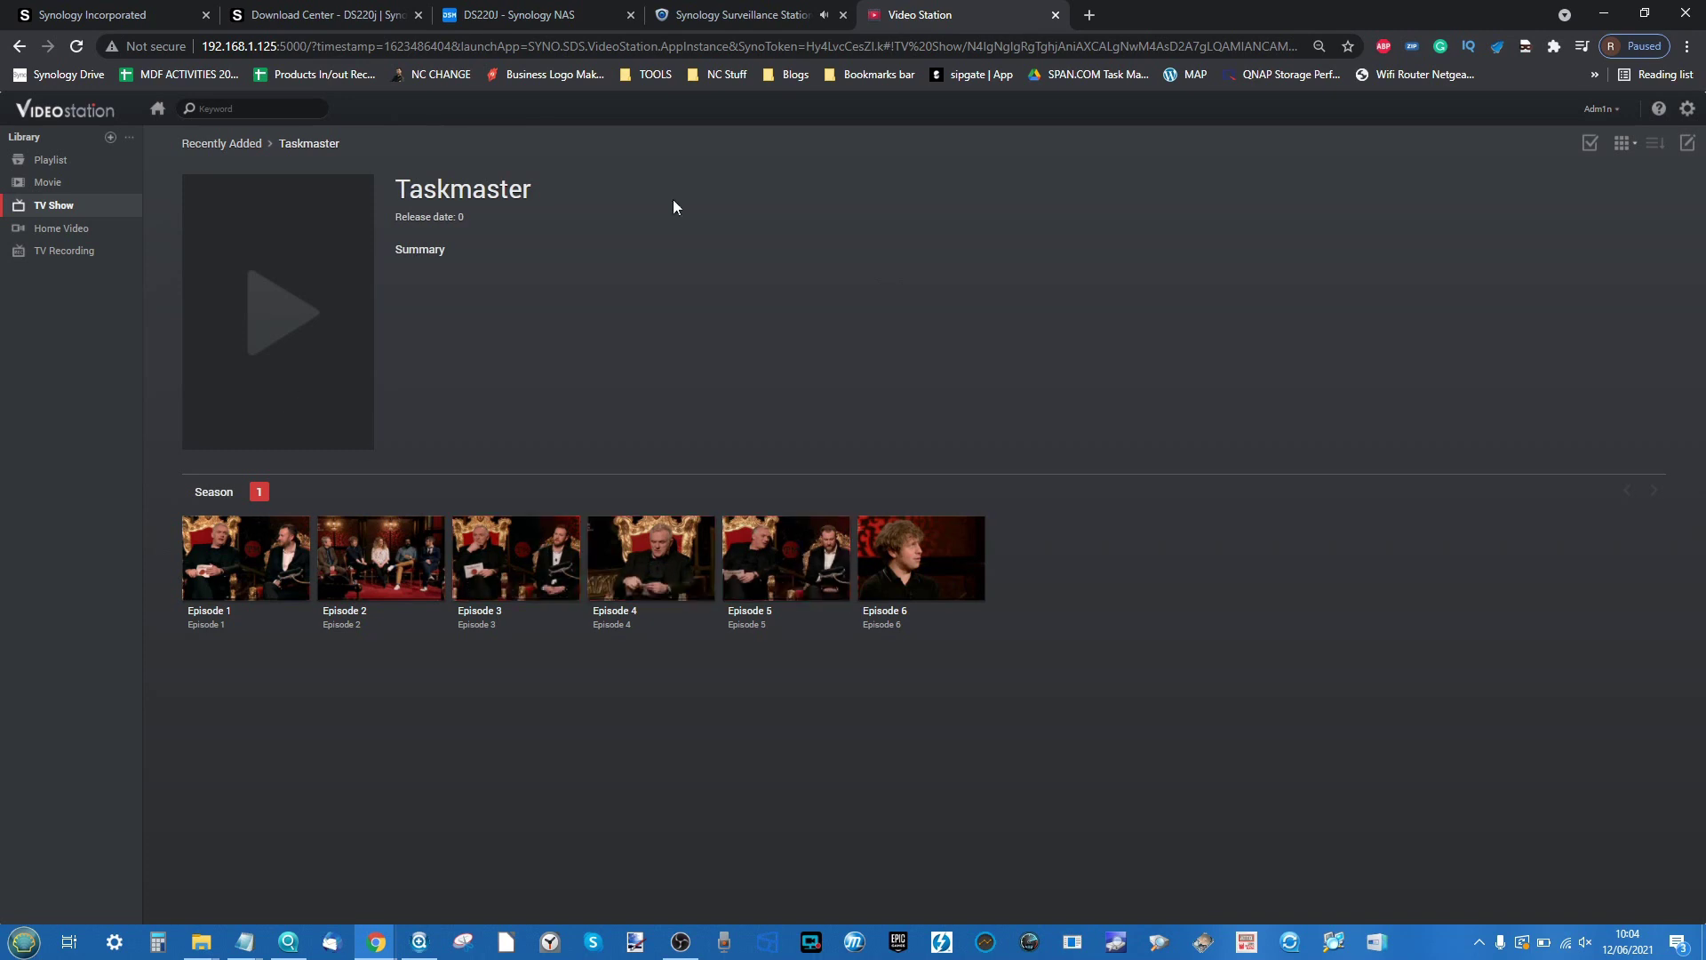
left_click(754, 12)
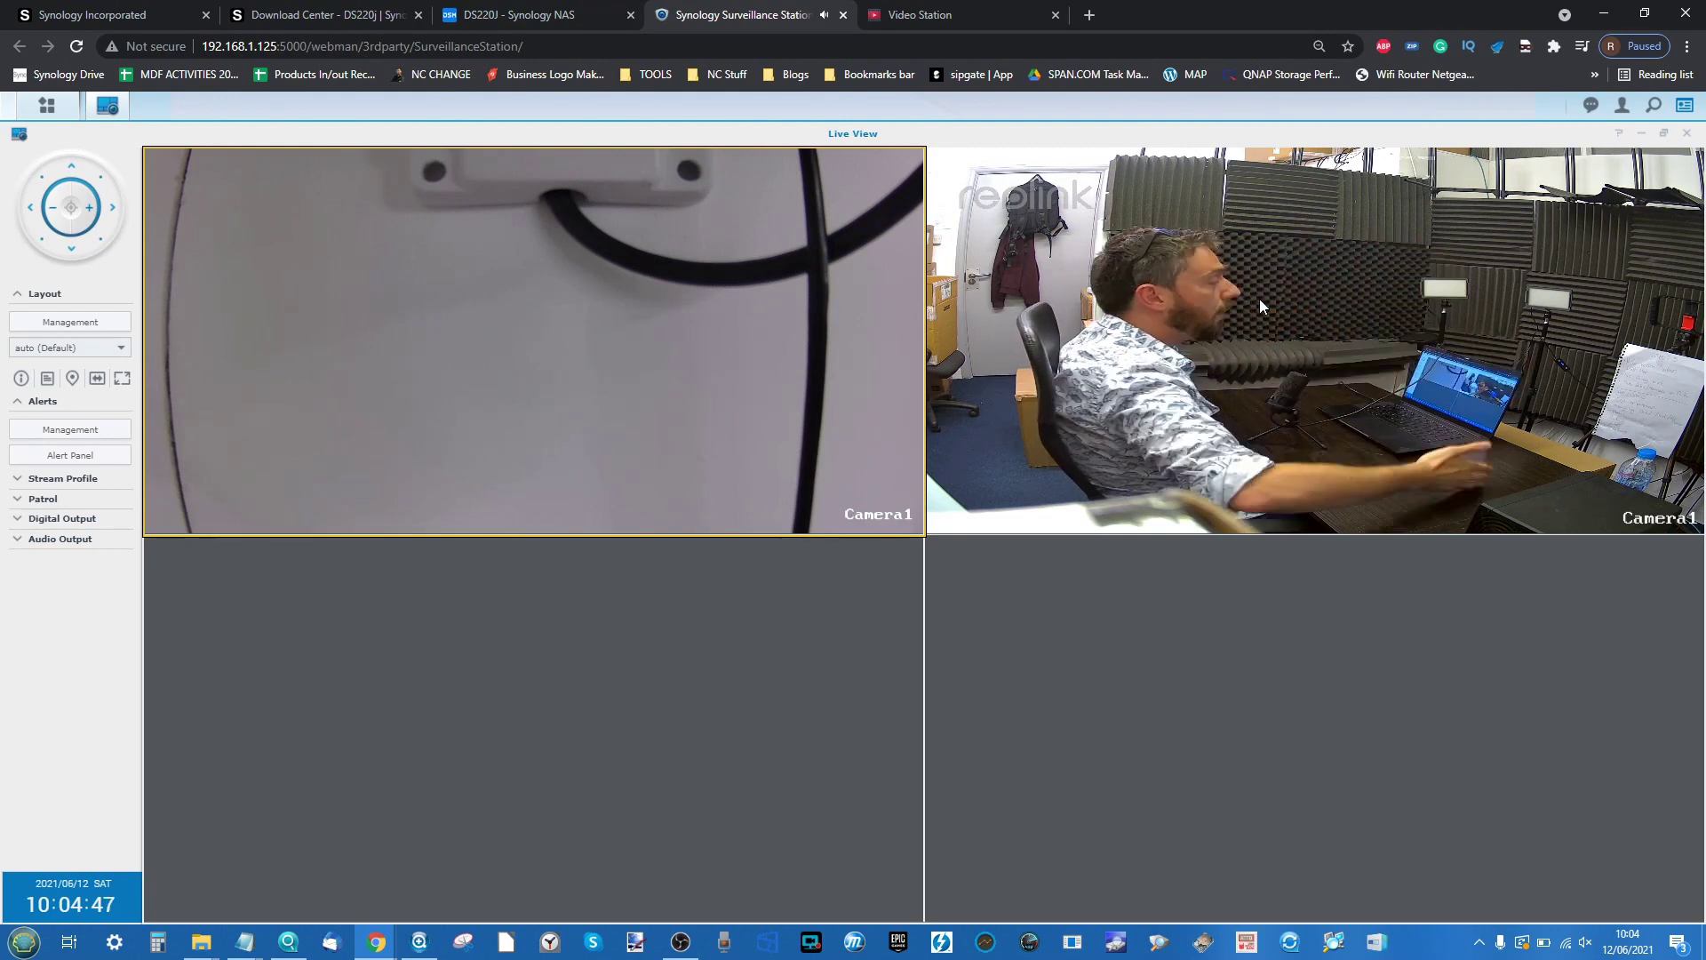
left_click(1687, 132)
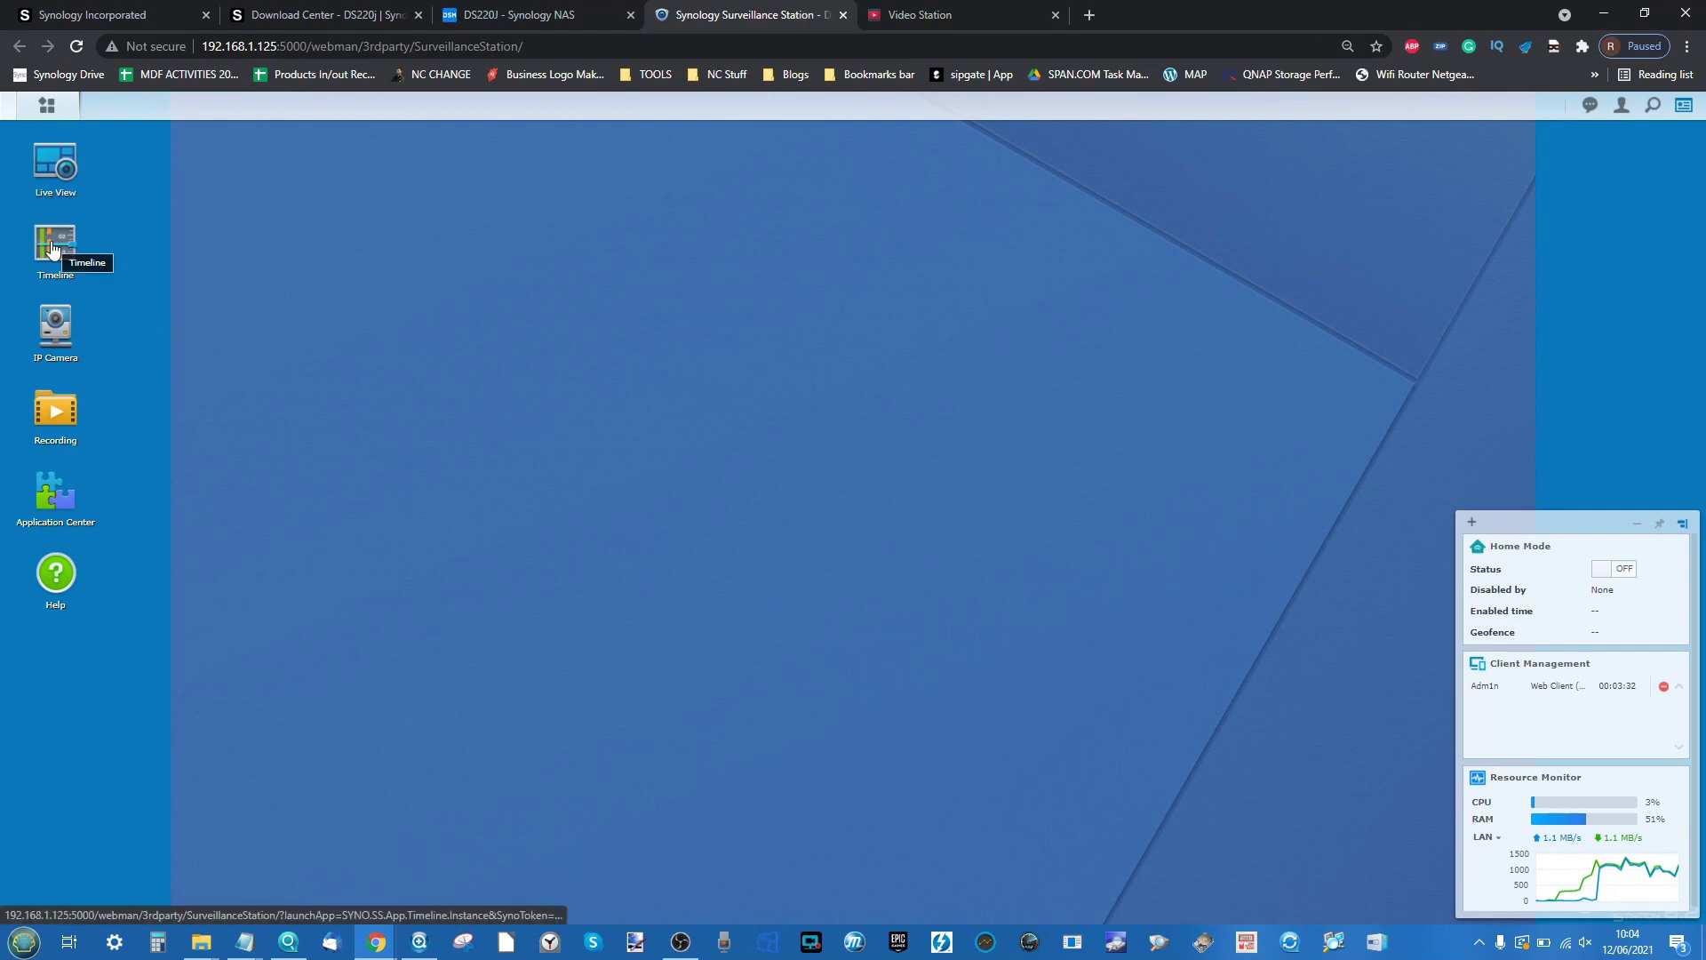
On the DS220J desktop, switch Resource Monitor to its Processes list
left_click(907, 15)
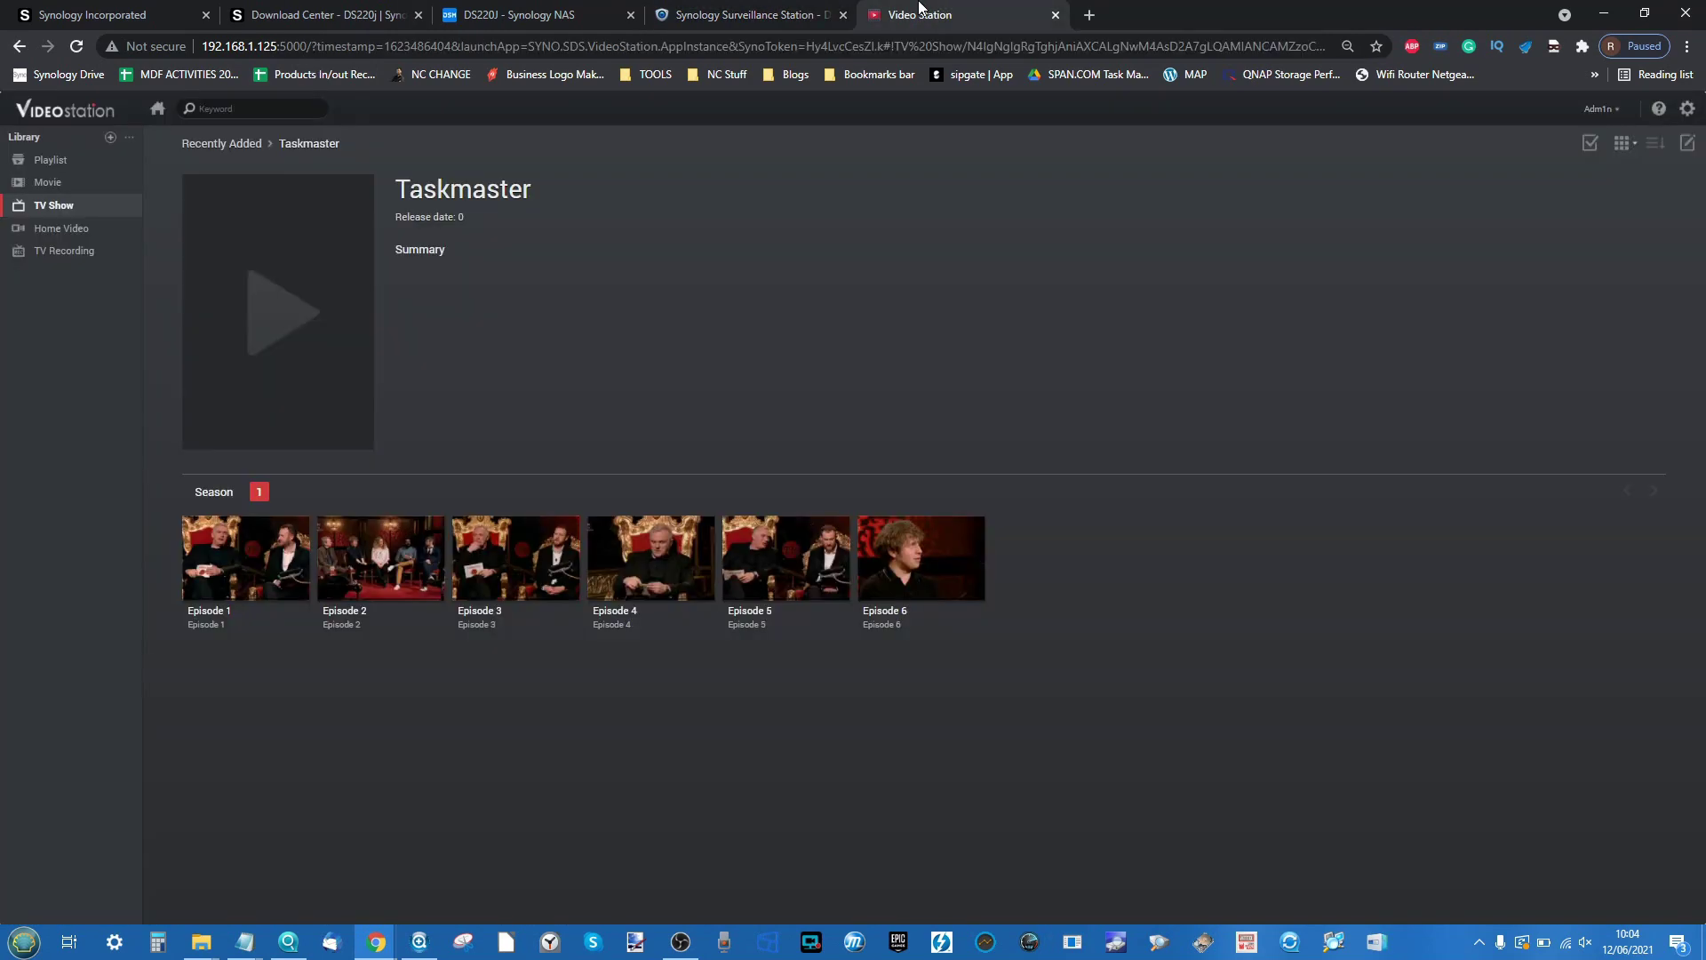
left_click(593, 8)
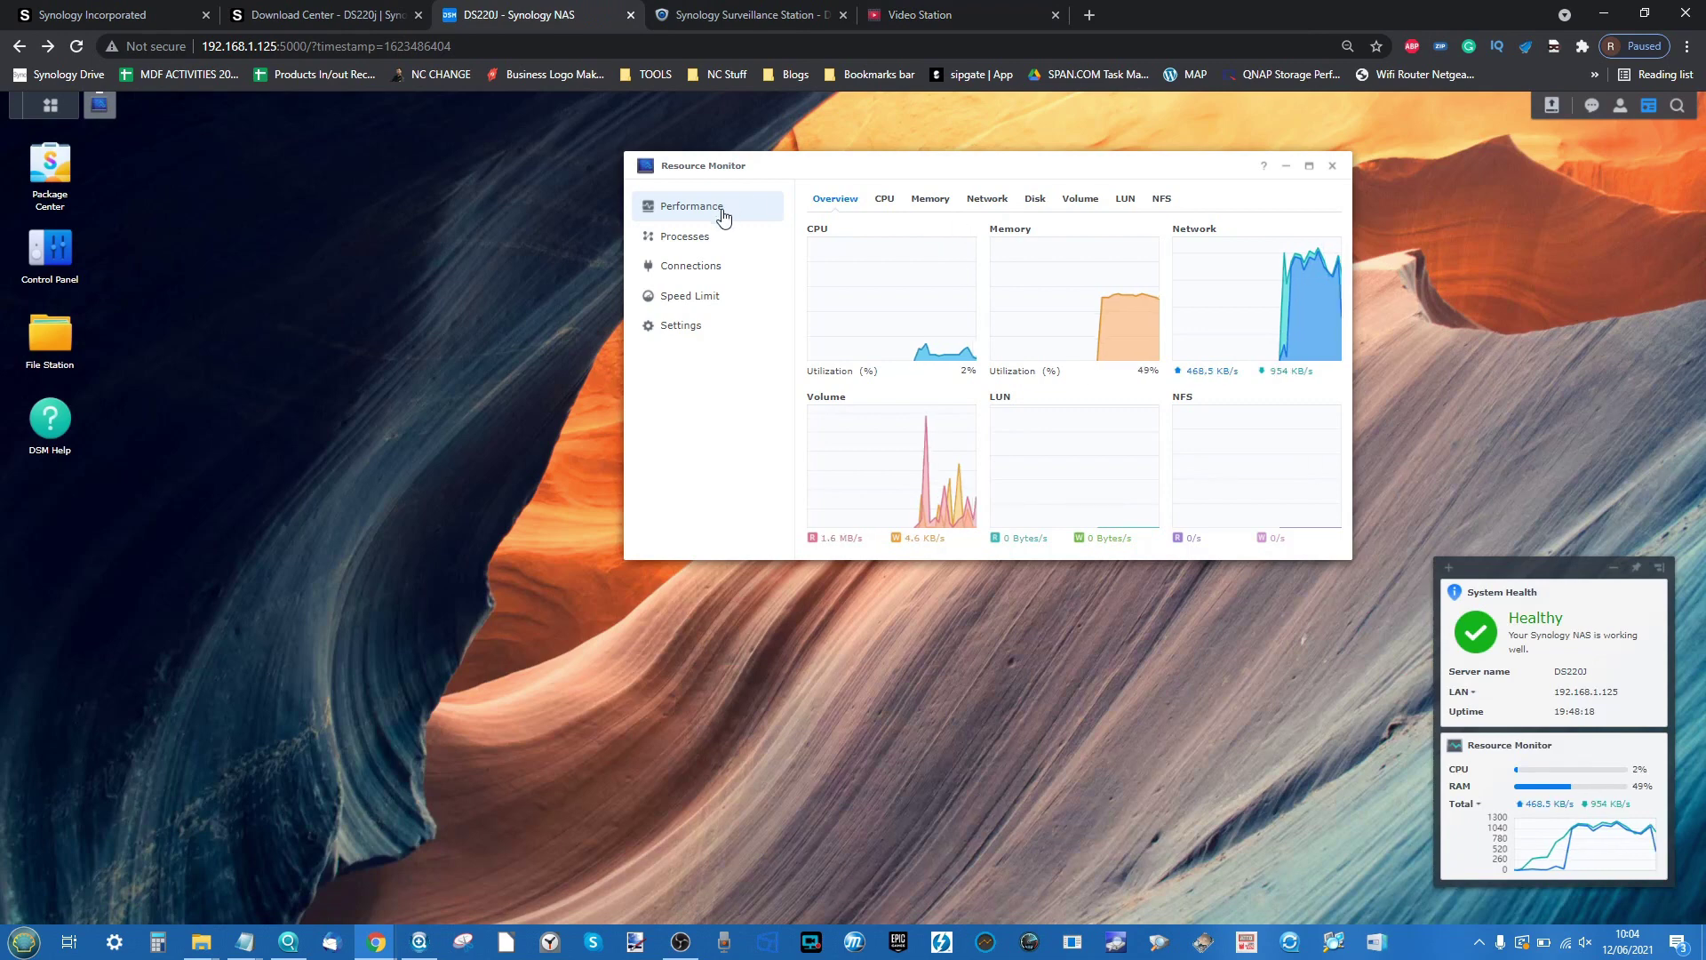
left_click(703, 241)
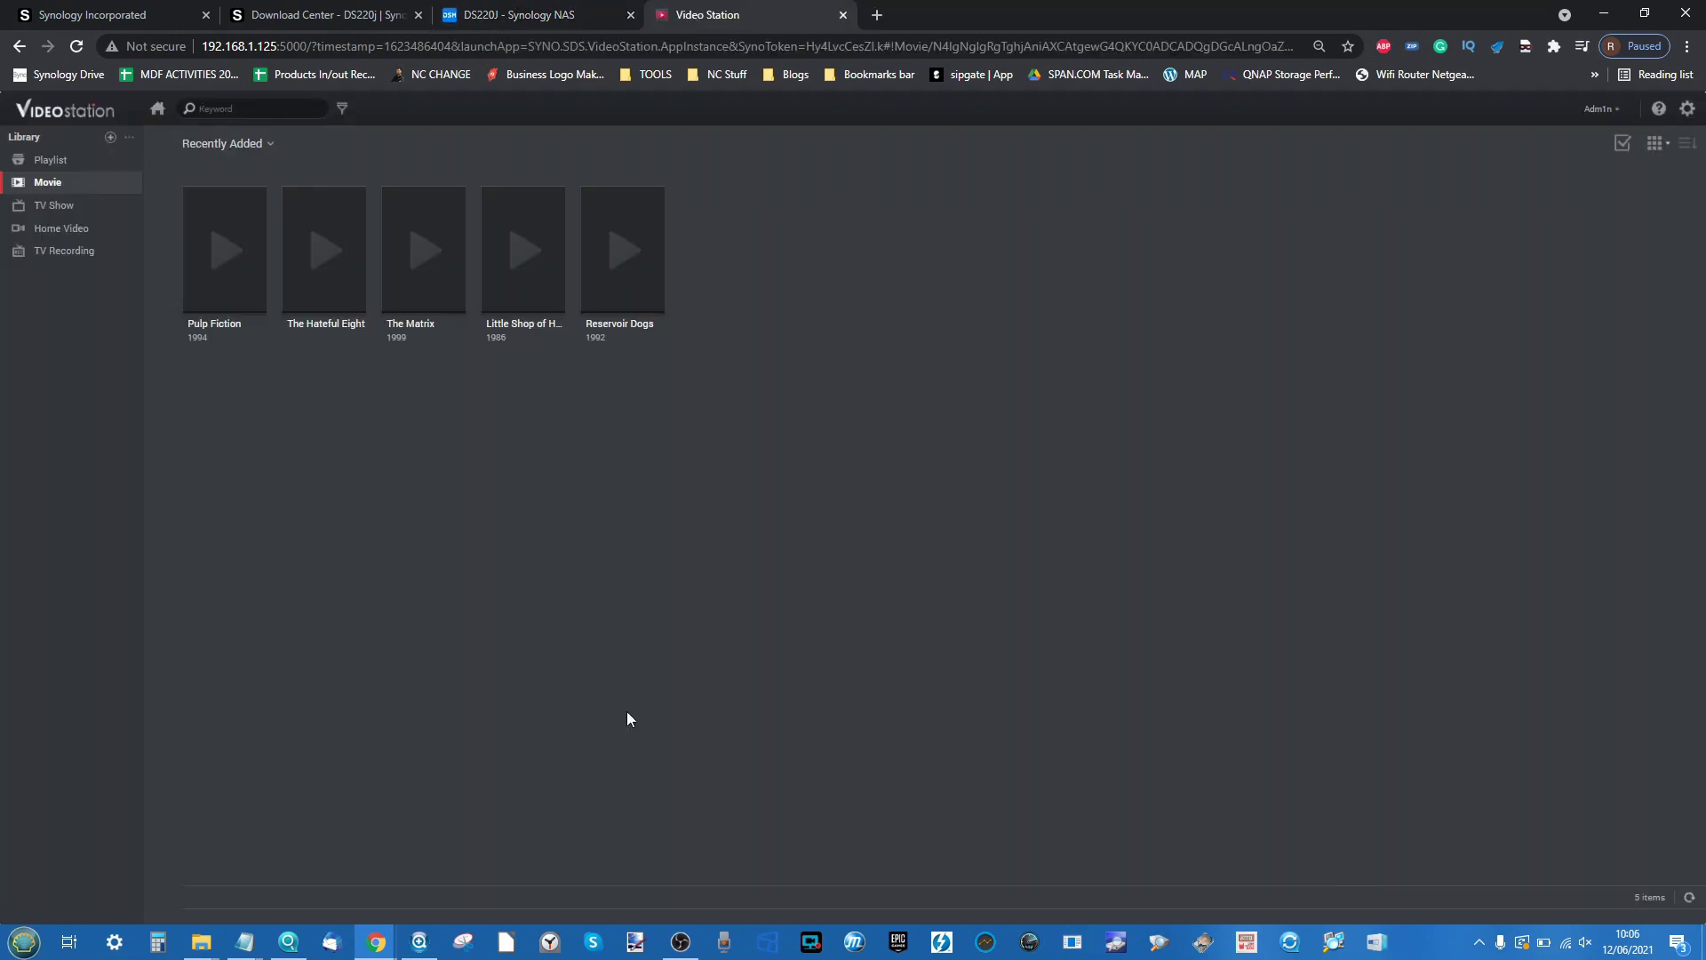
Switch between the TV Show and Movie libraries and dismiss the library settings unchanged
left_click(69, 206)
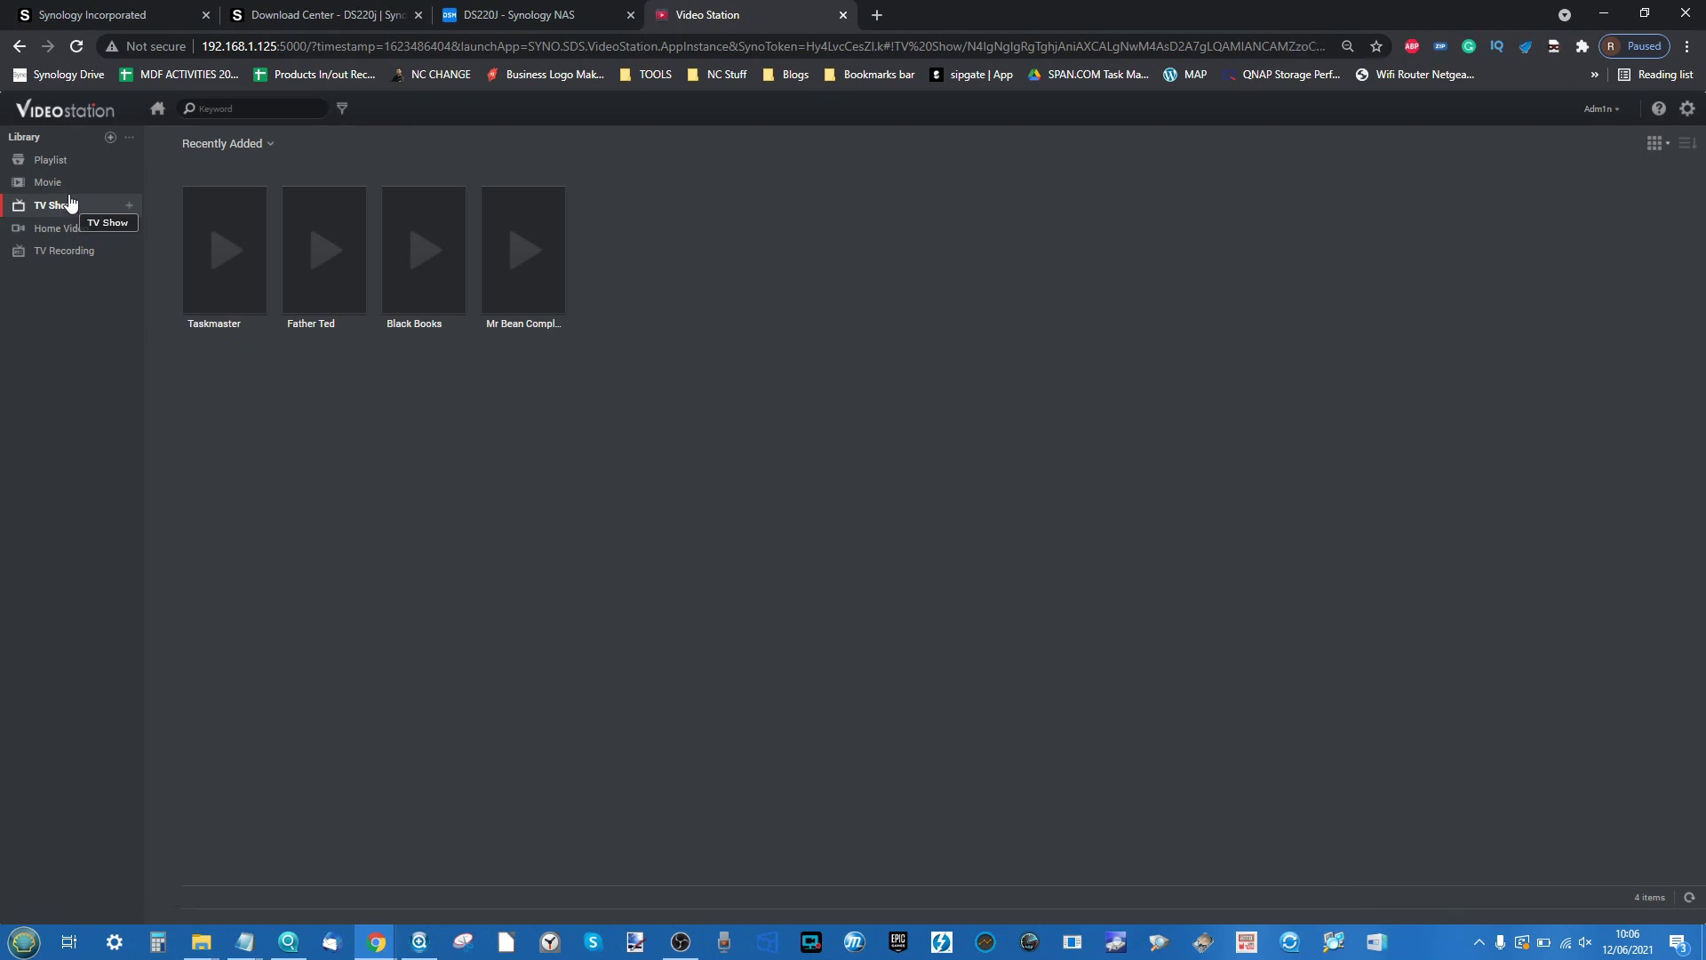
left_click(76, 183)
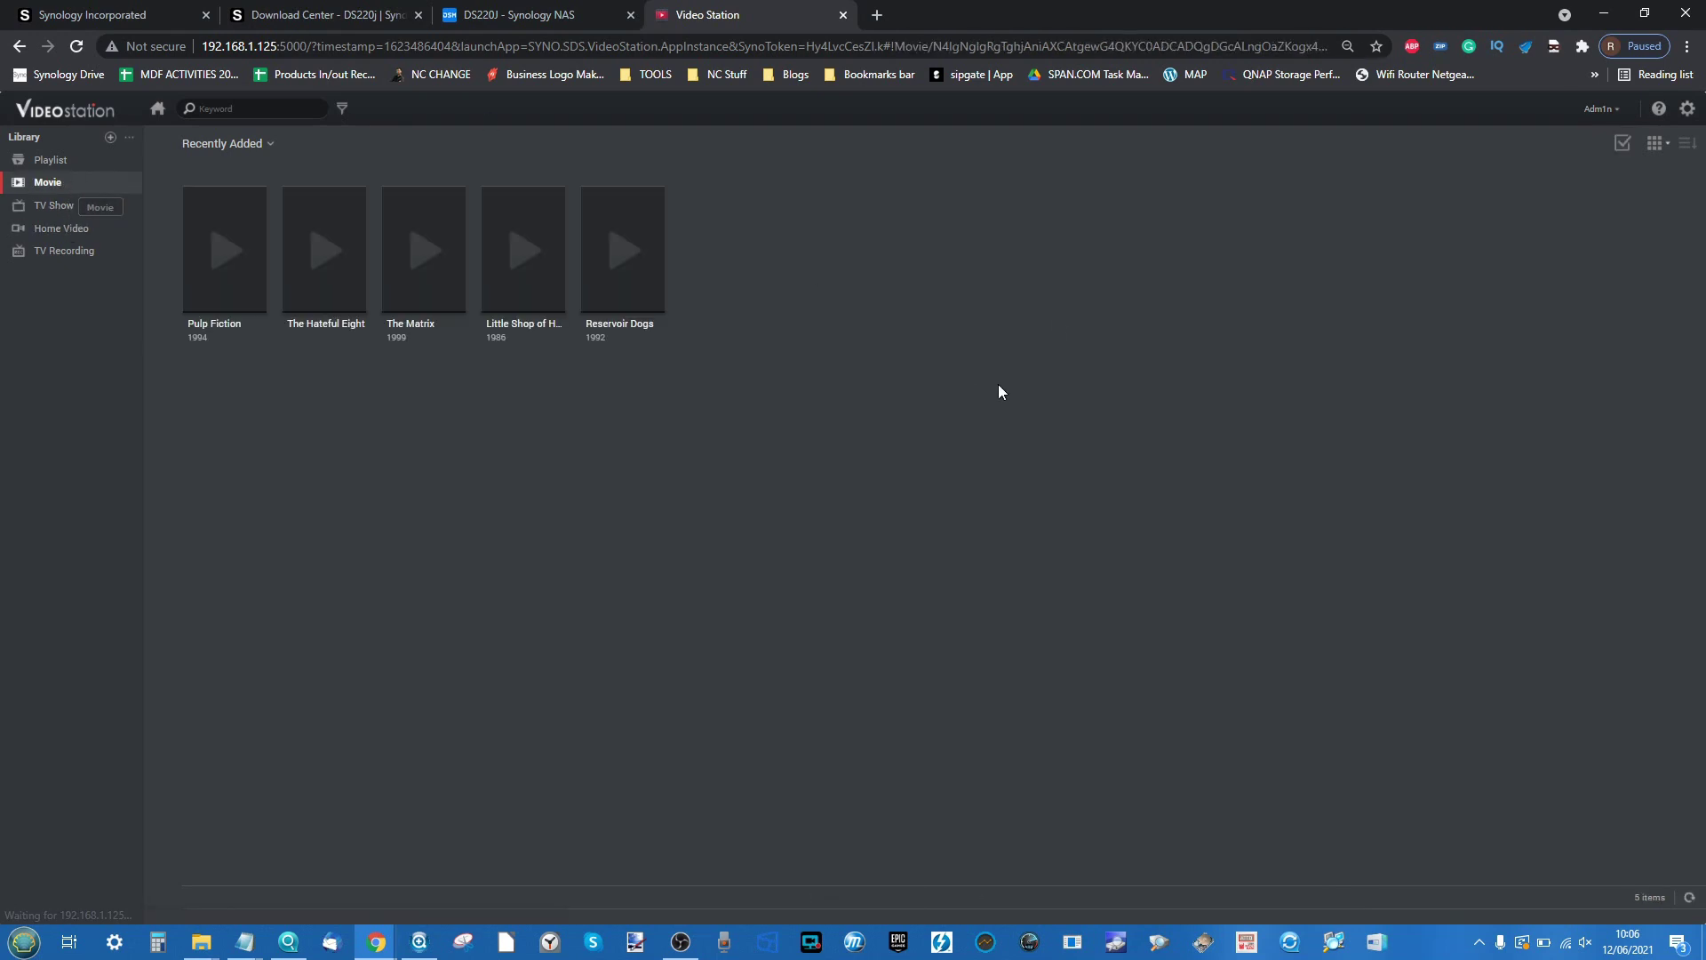
left_click(1687, 111)
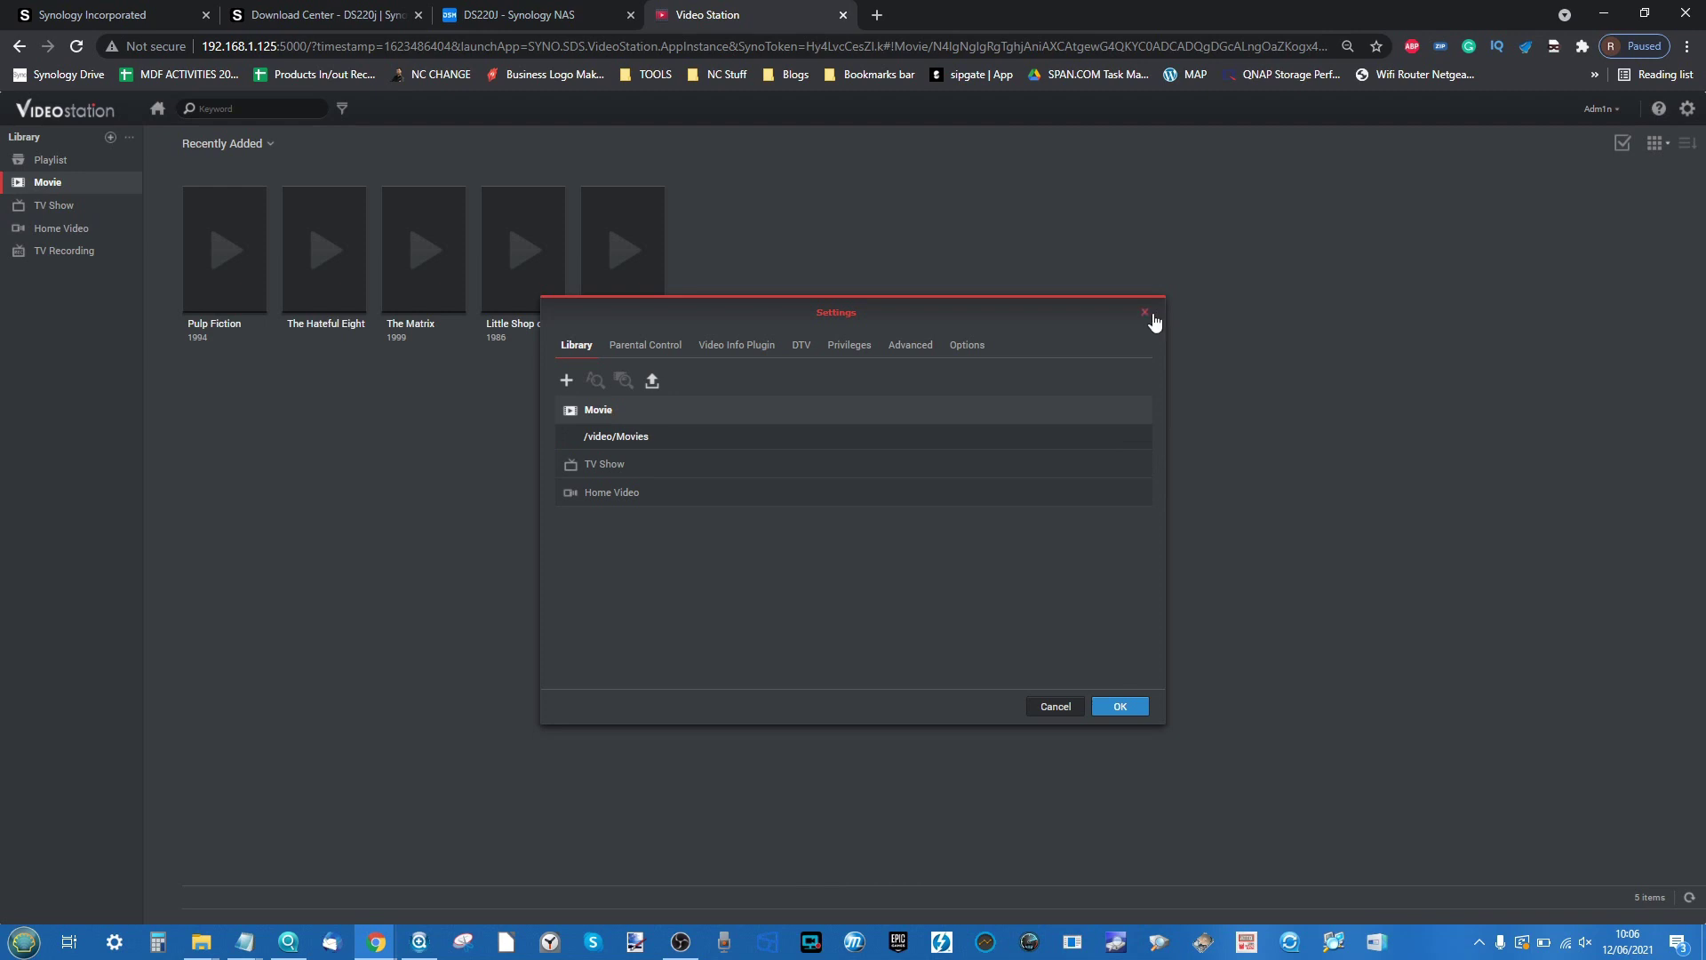
left_click(1056, 706)
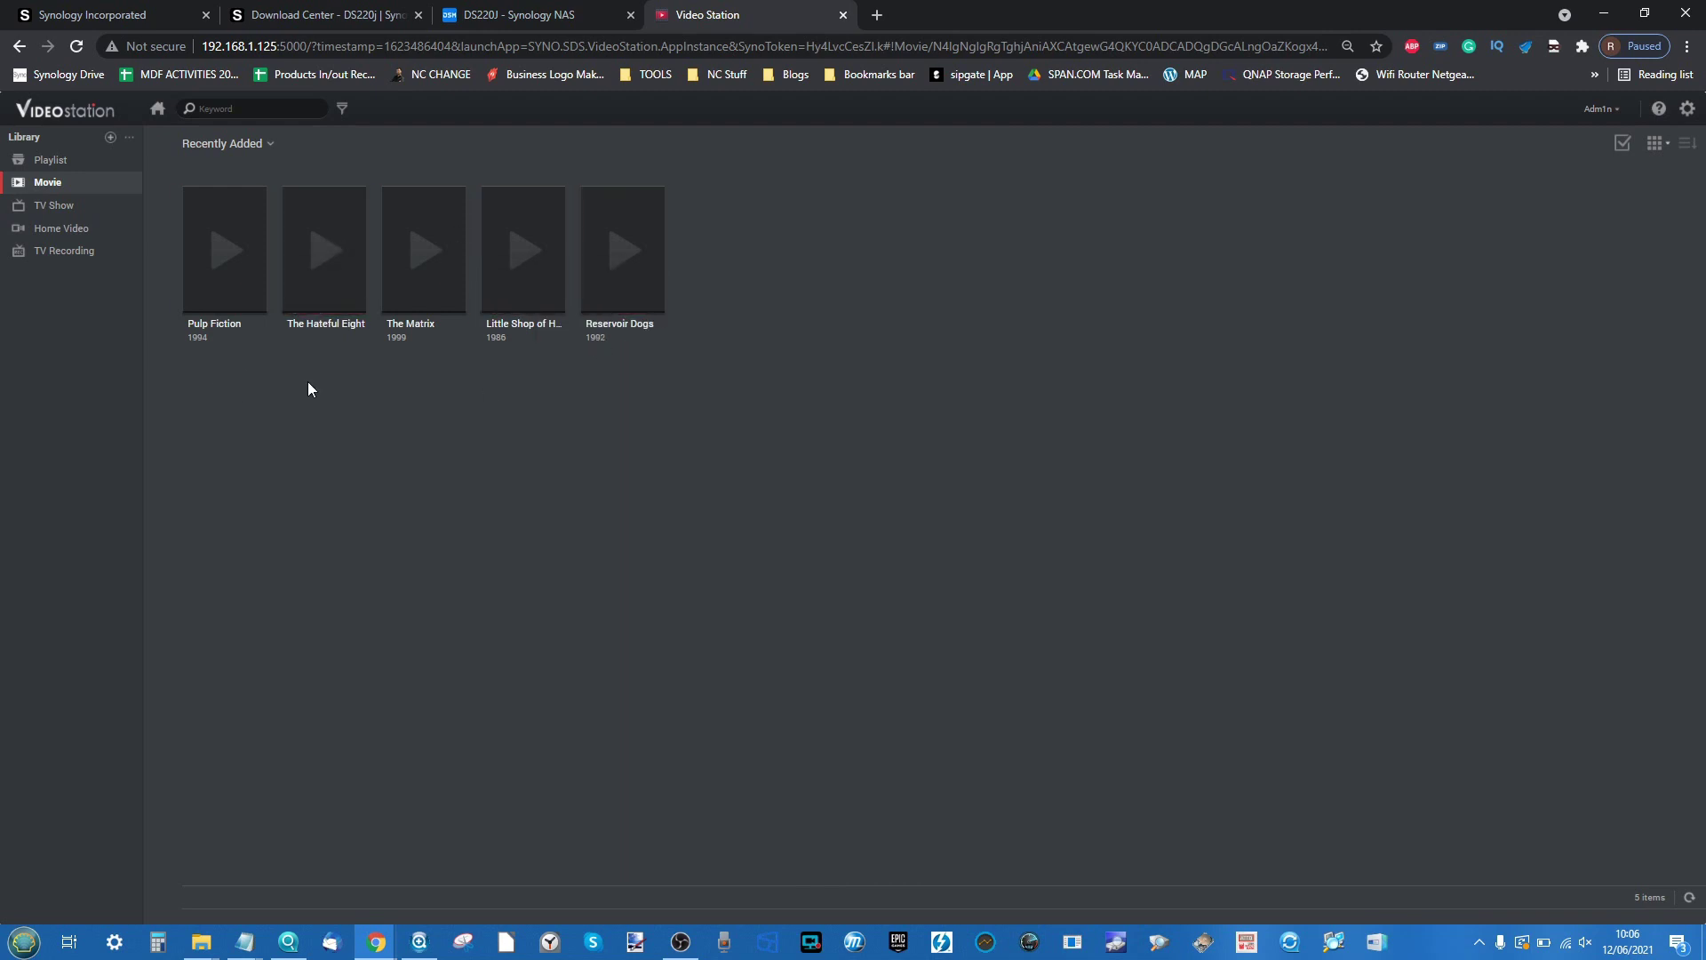
Play The Matrix and jump ahead to about 56 minutes, then 1:21:26
mouse_move(452, 194)
left_click(432, 231)
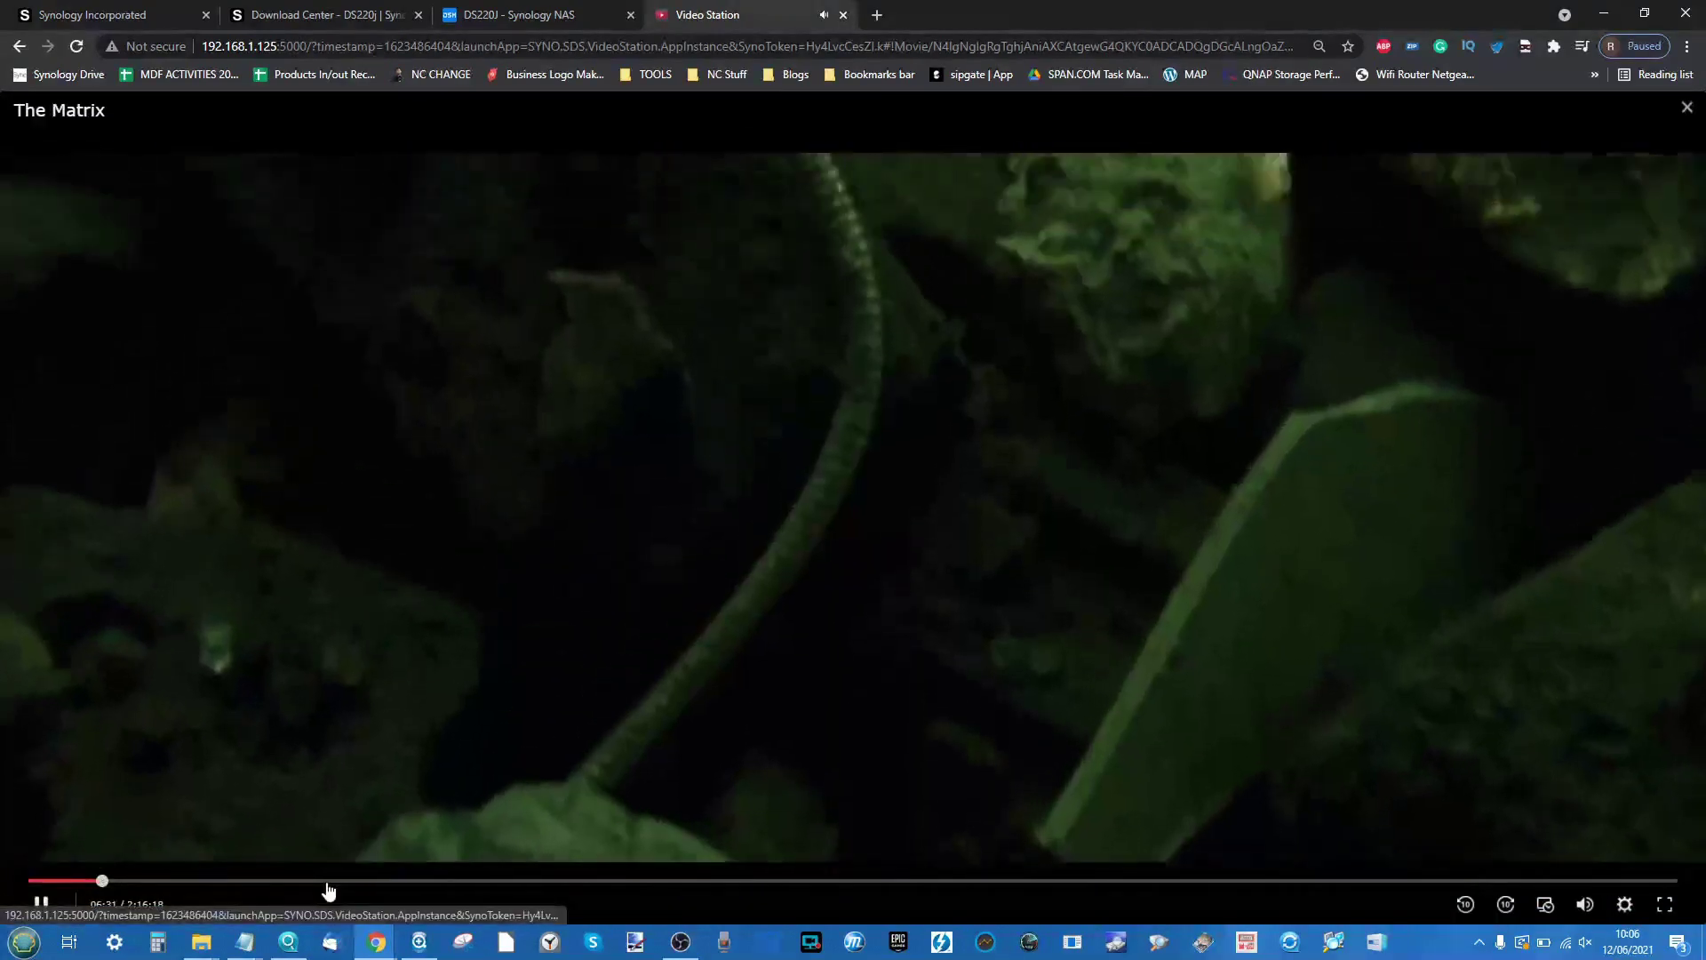
left_click(328, 881)
left_click(707, 881)
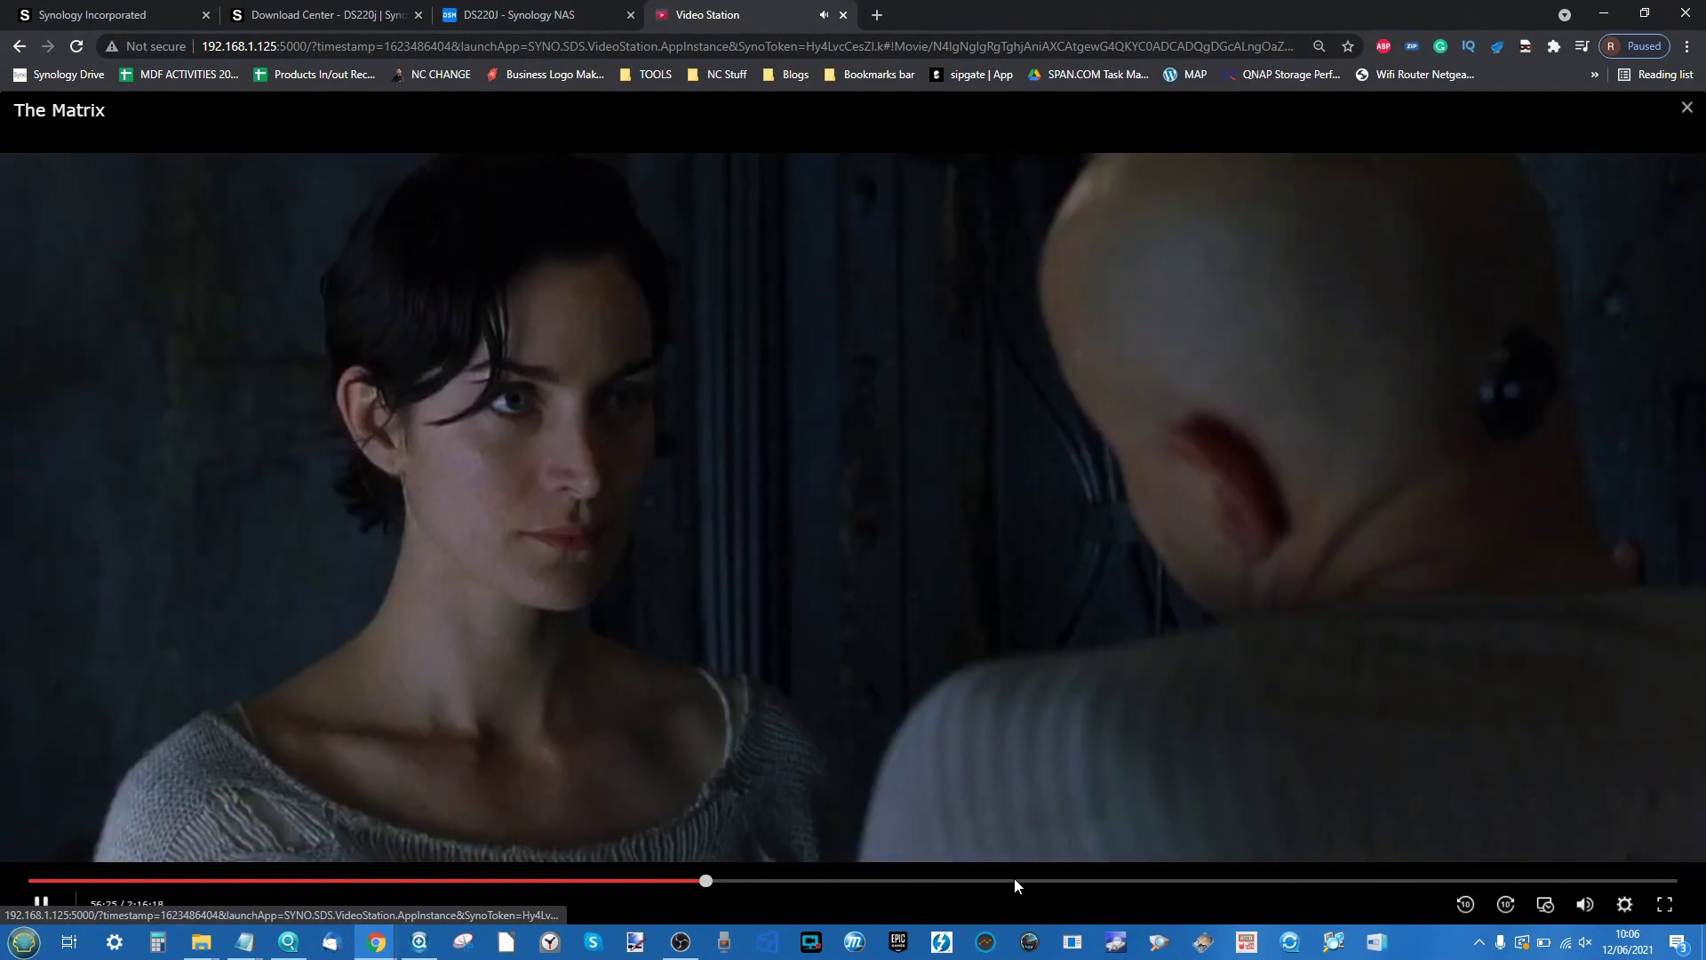
left_click(1012, 881)
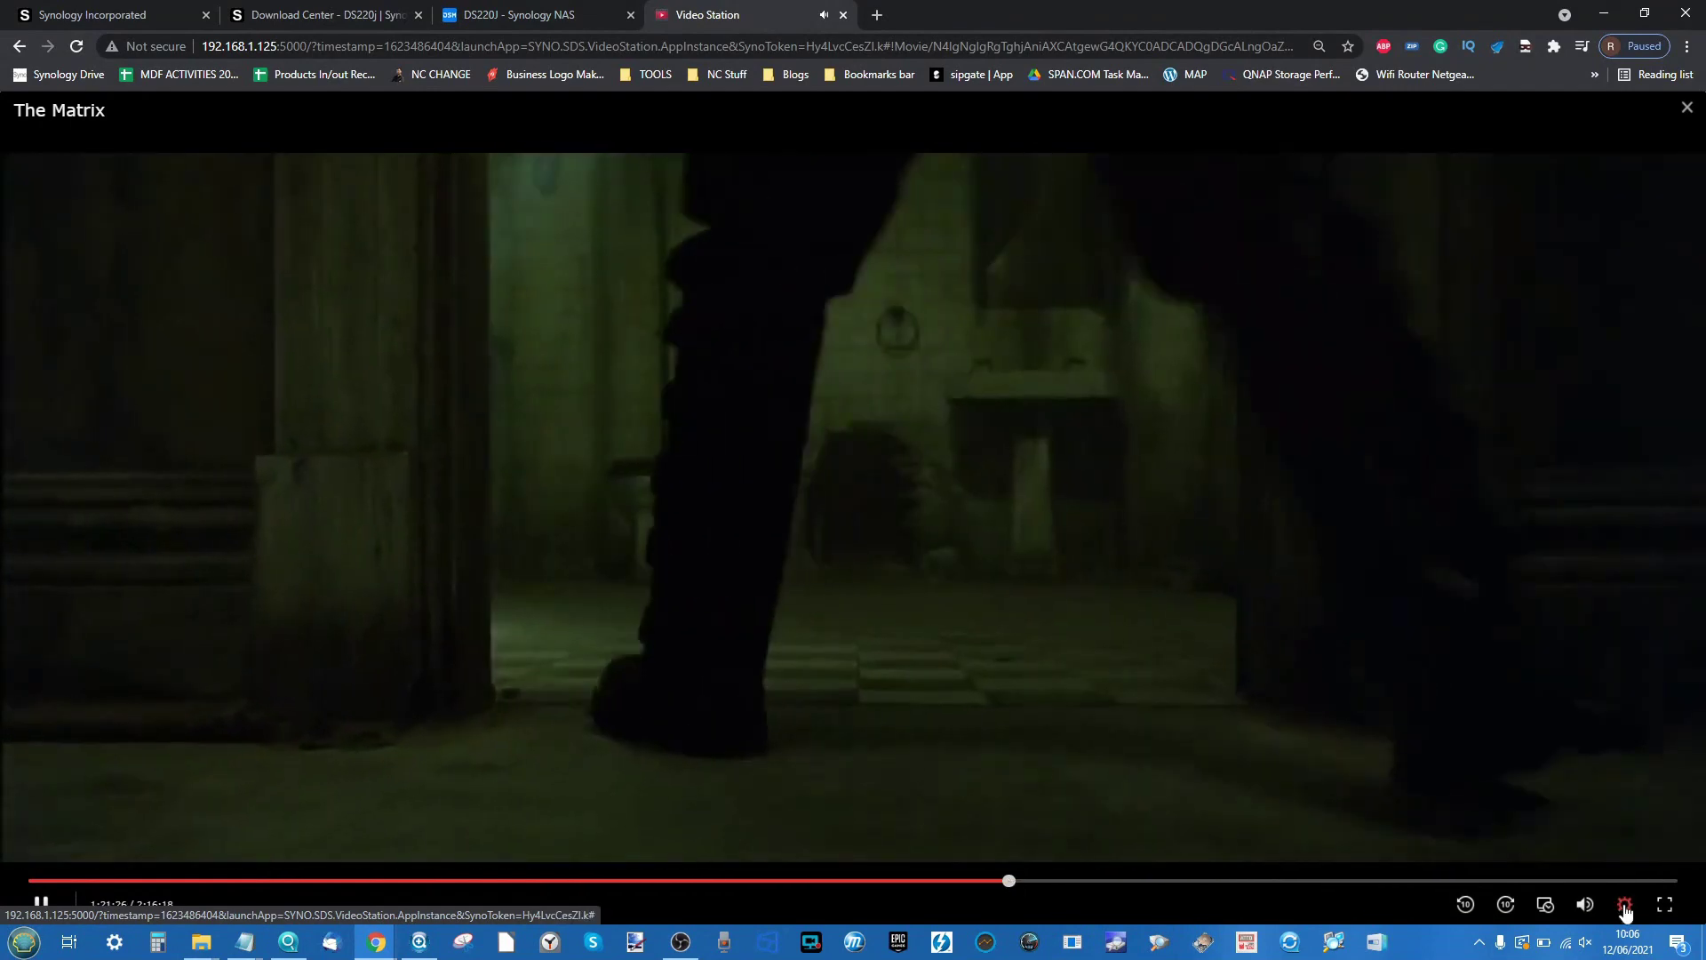
Check the subtitle, player and audio track options, then seek to 13:35 and 1:34:22
left_click(1625, 905)
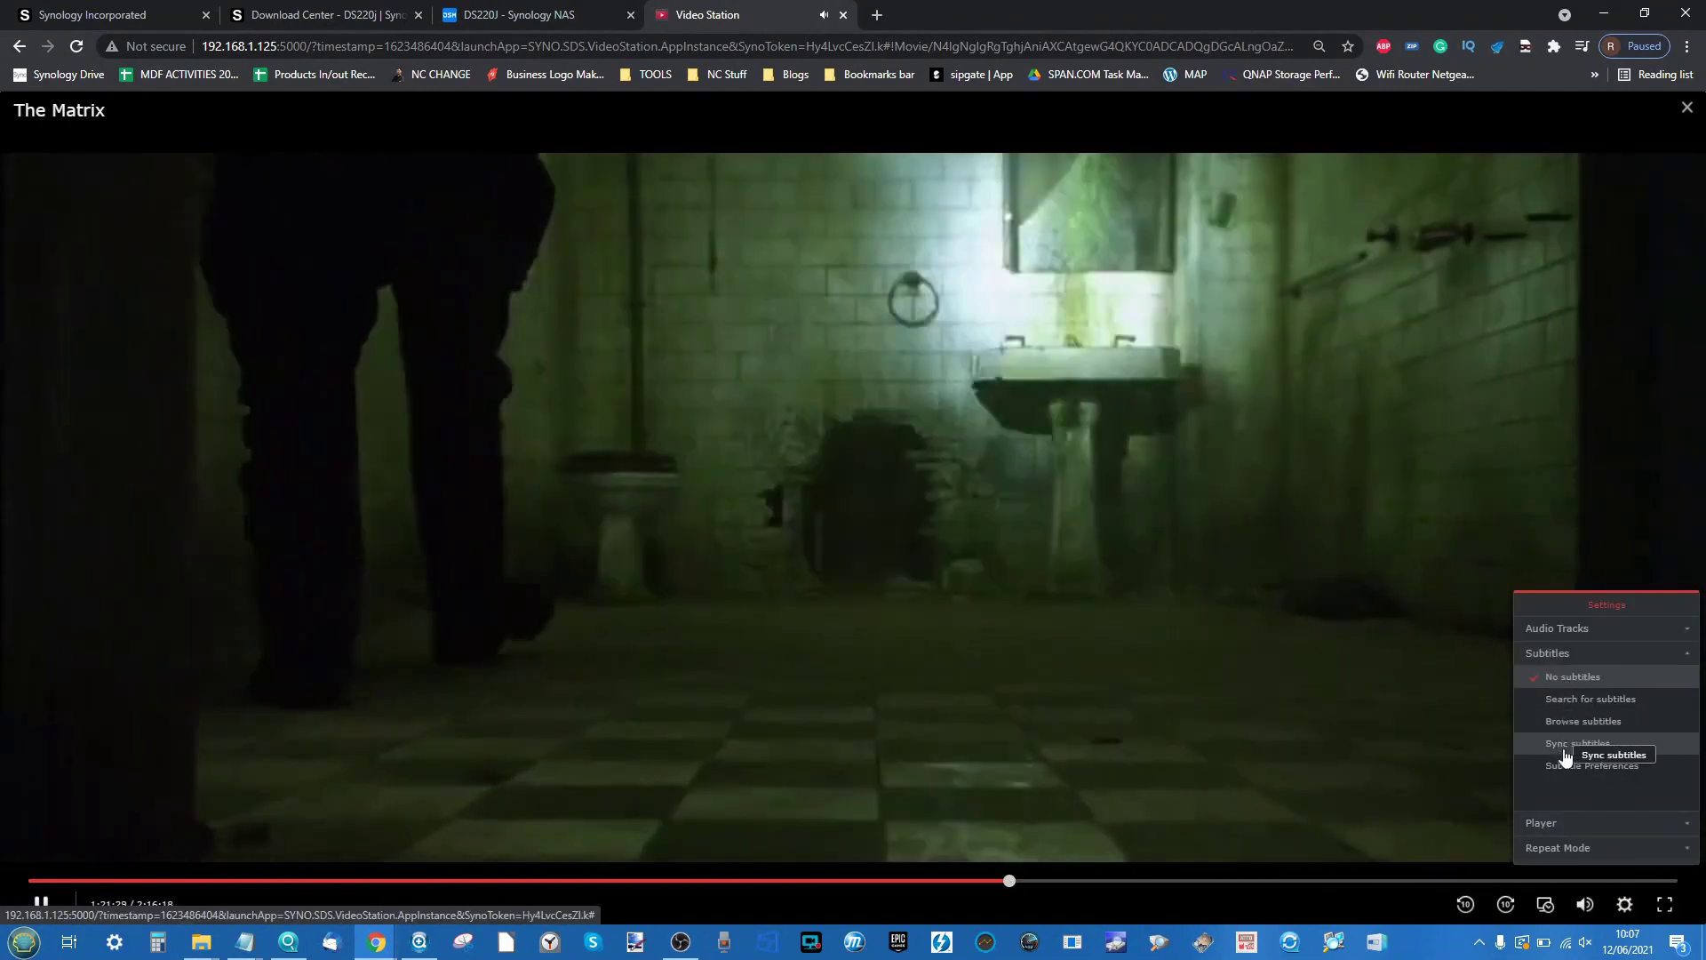
left_click(1554, 820)
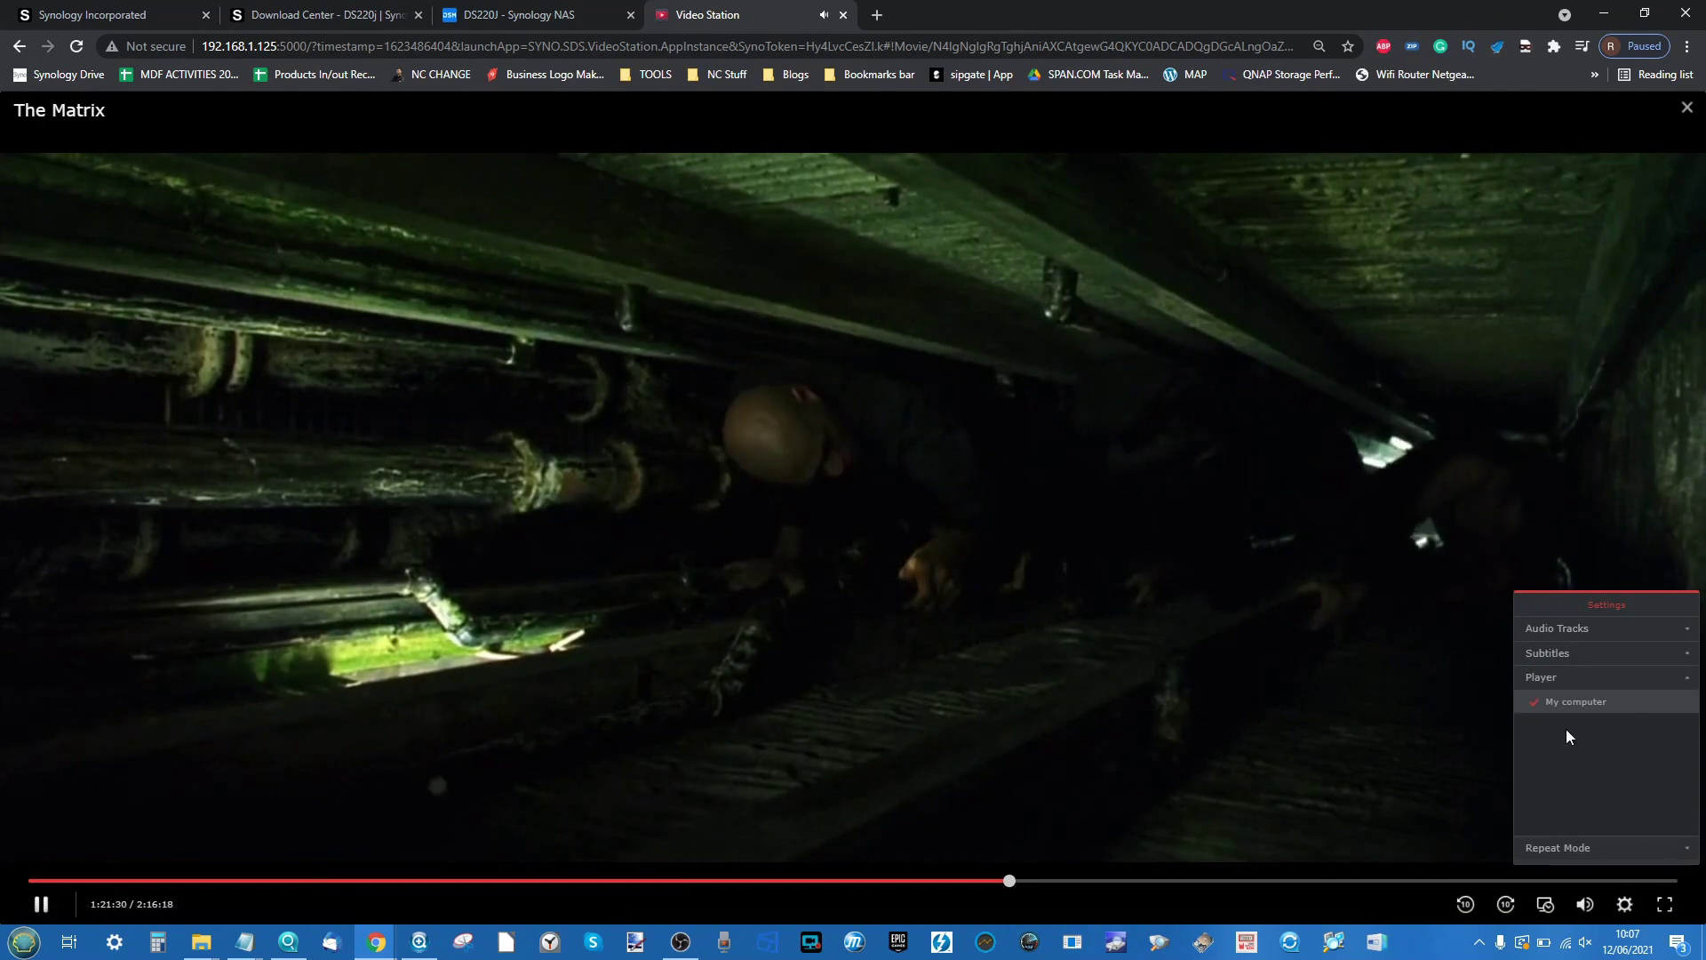
left_click(1571, 631)
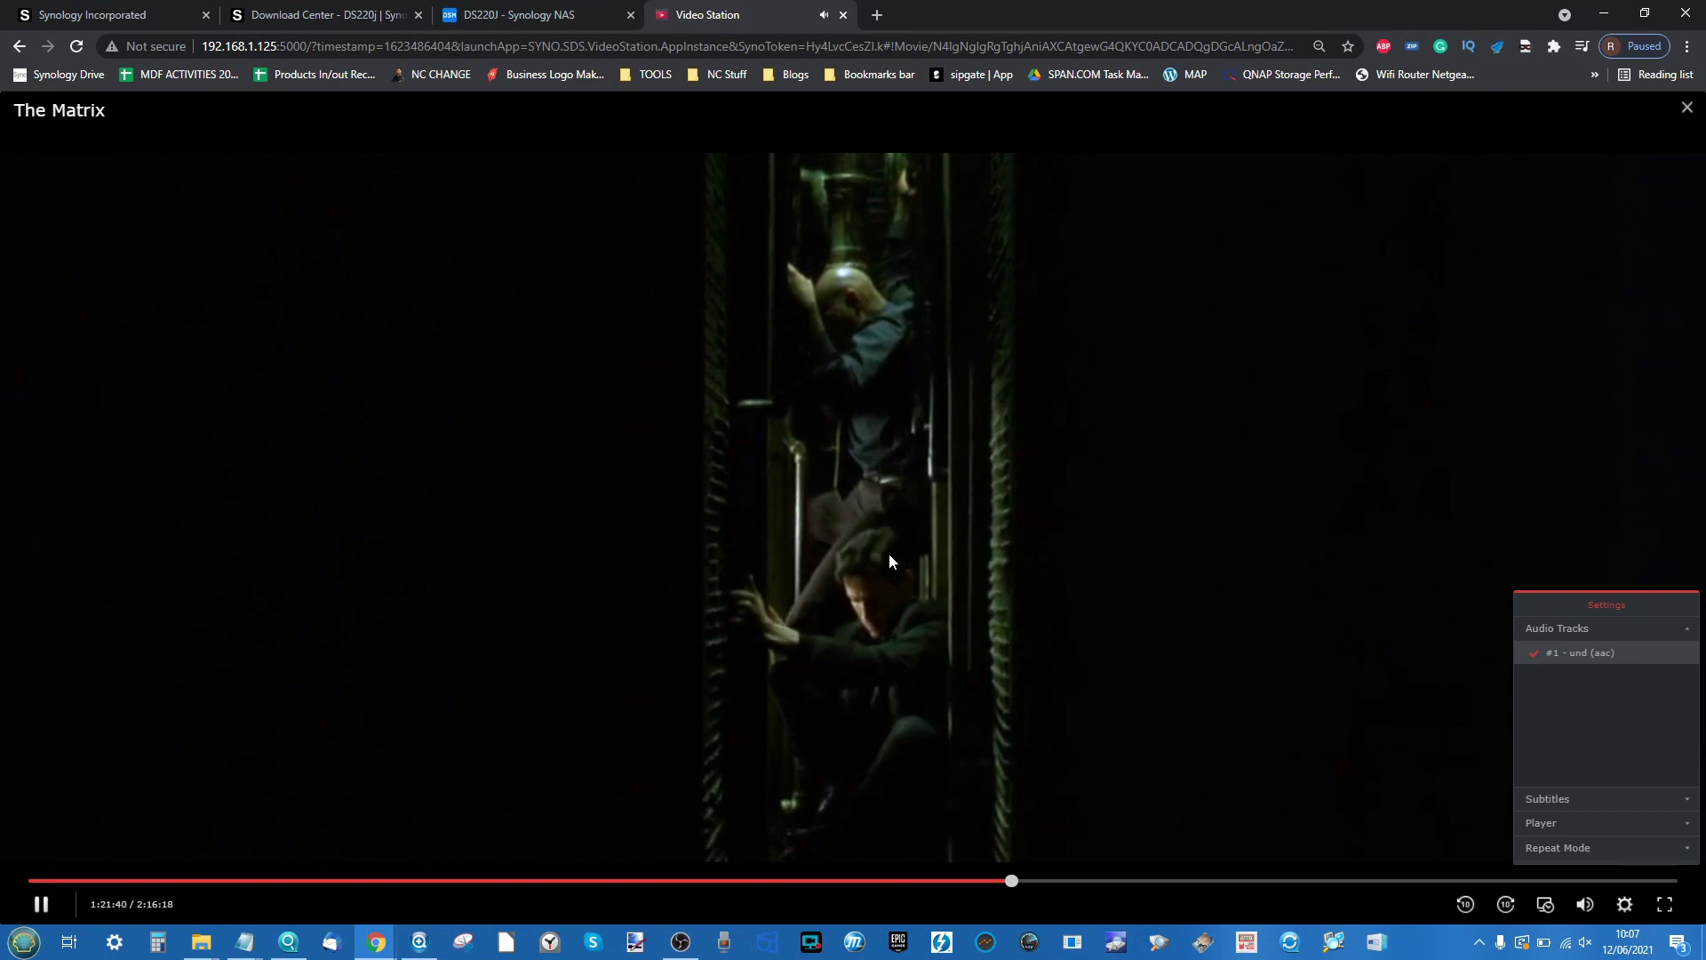
left_click(188, 880)
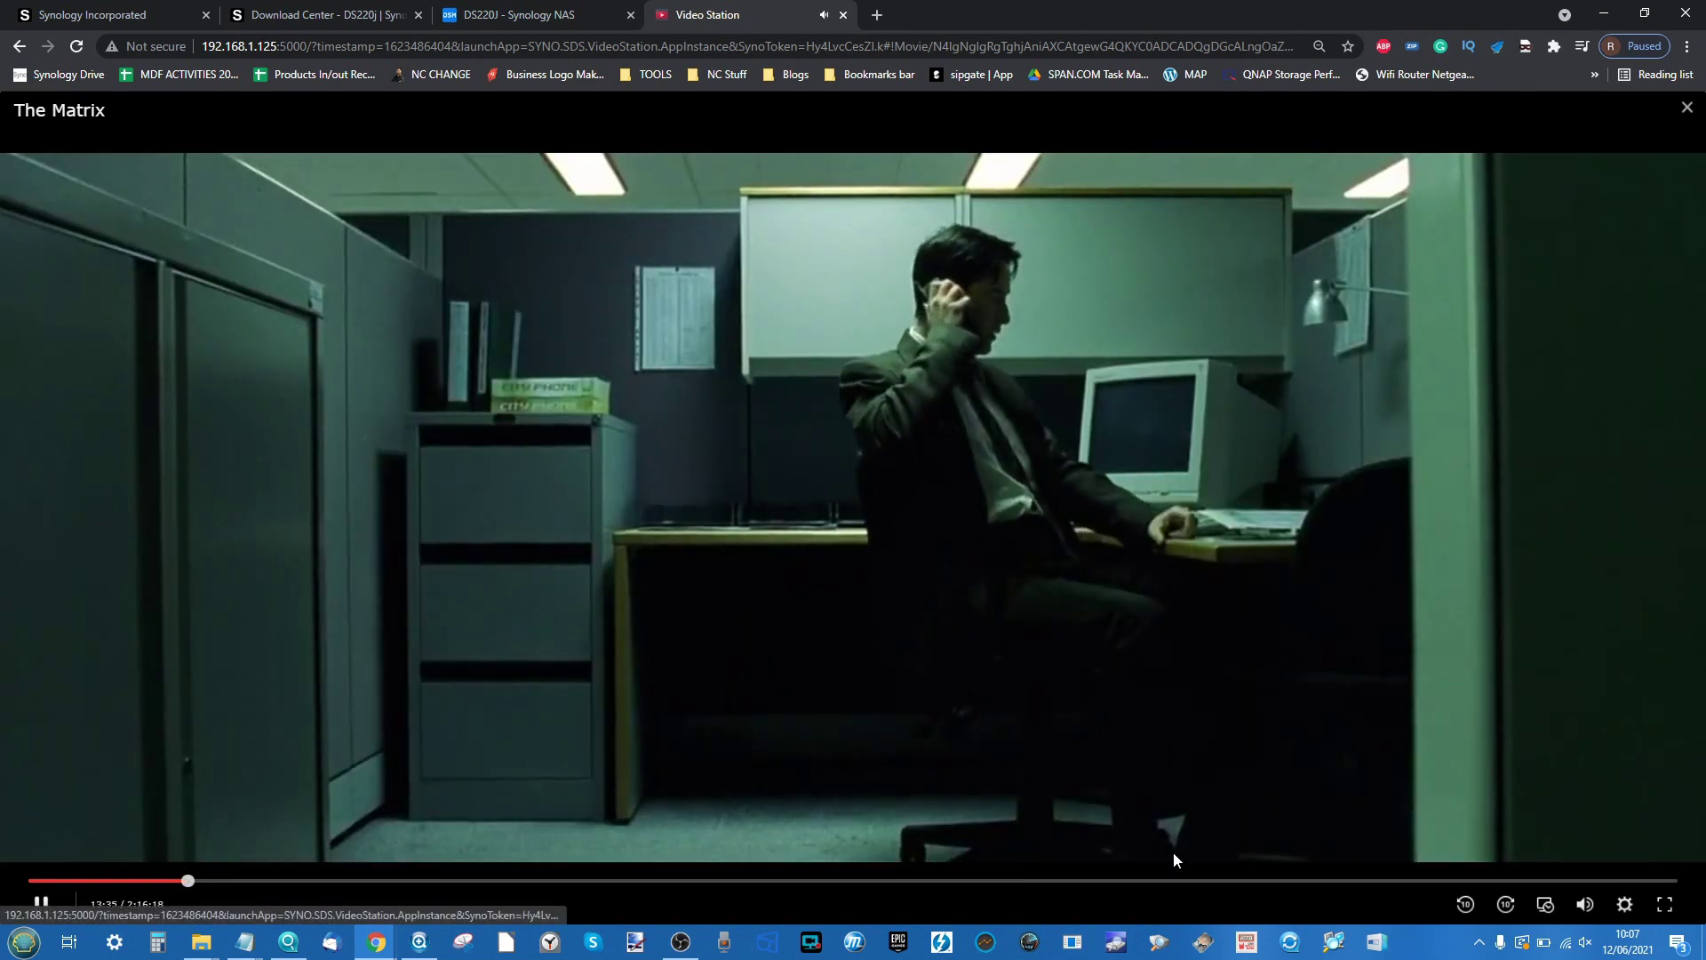
left_click(1167, 881)
Stop the player, view the TV Shows and Playlists, then close Video Station
mouse_move(1589, 905)
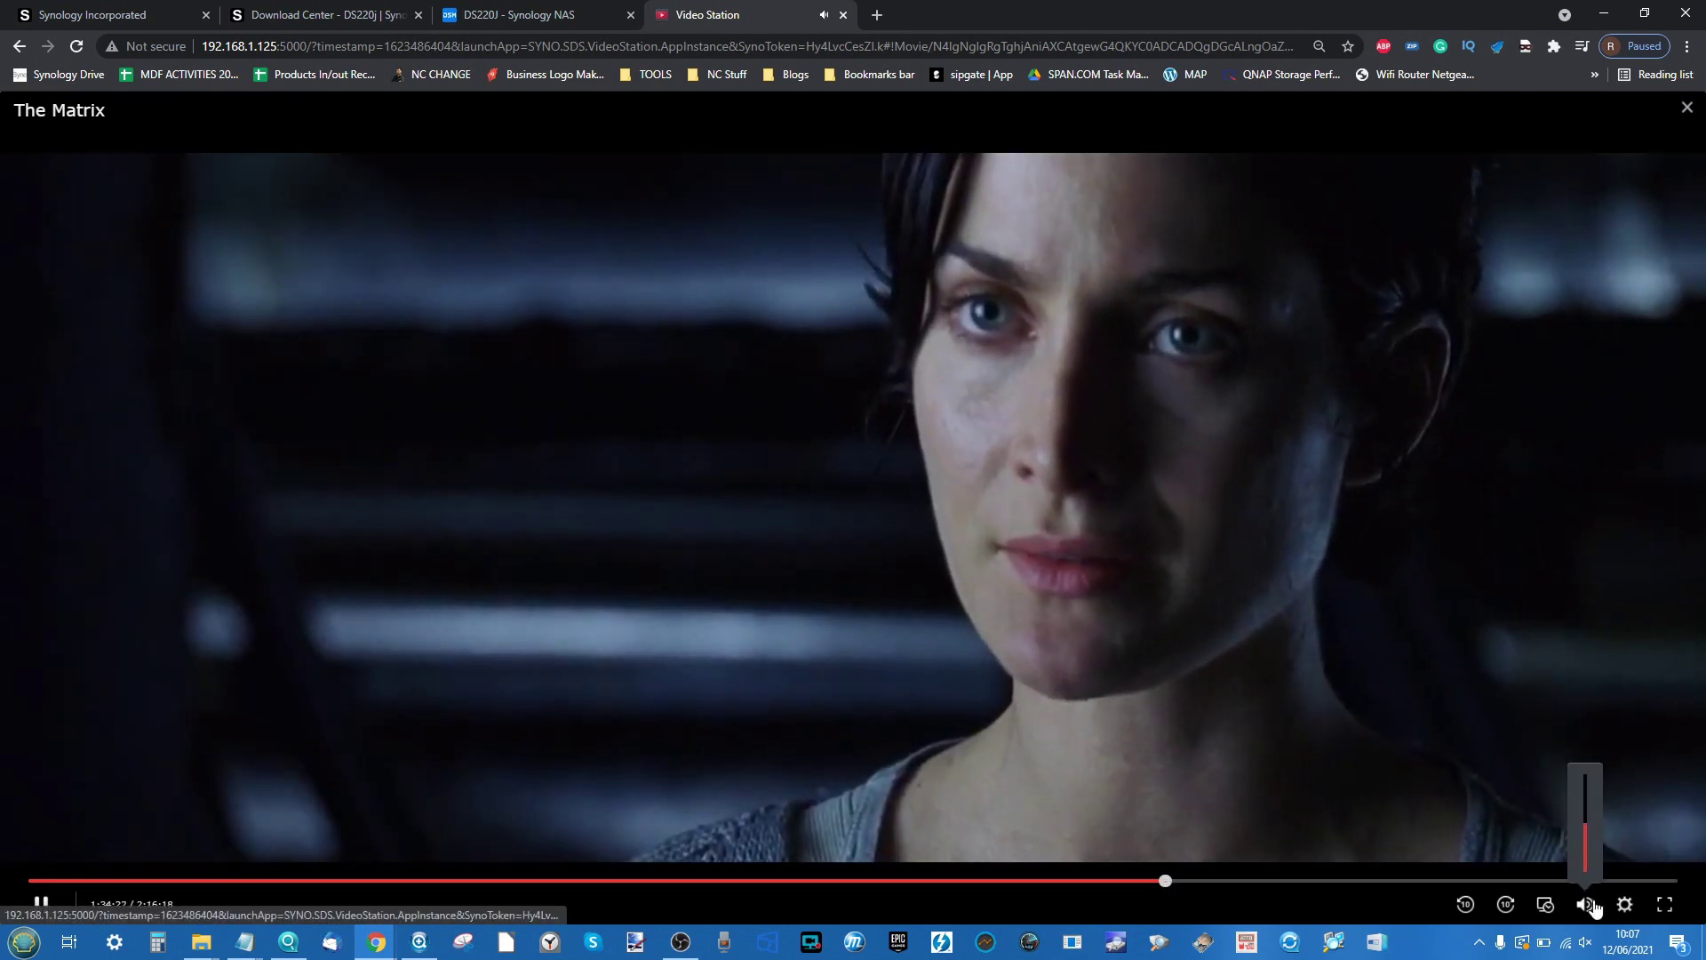
left_click(1687, 108)
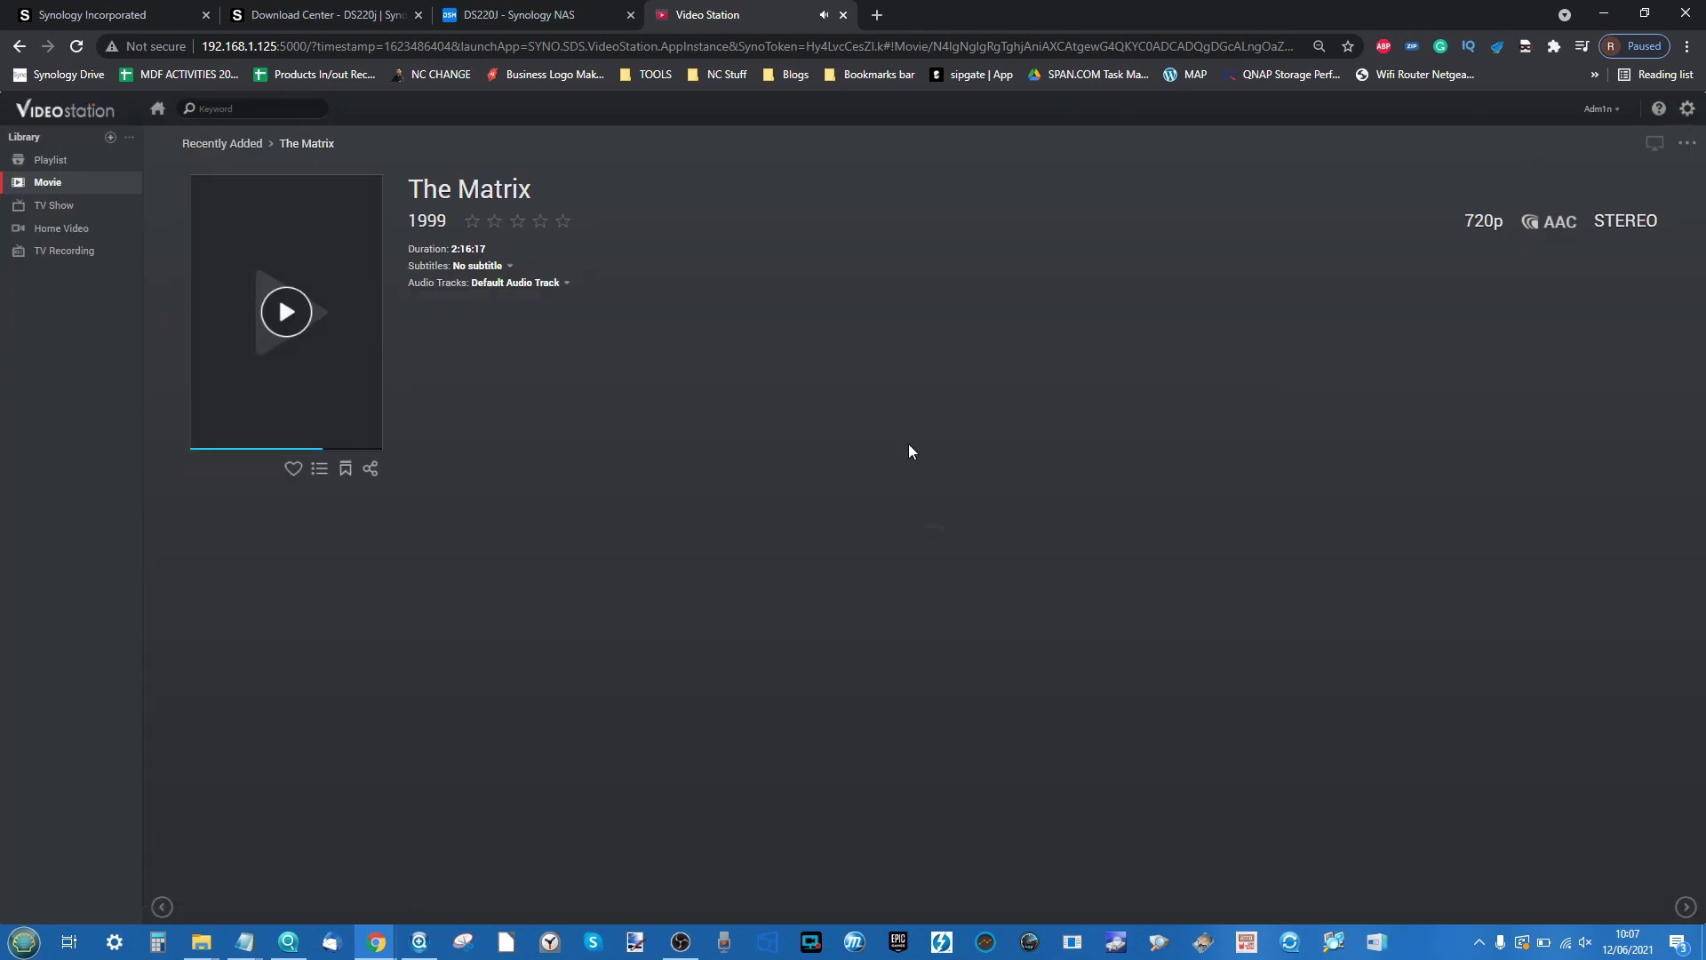
left_click(45, 206)
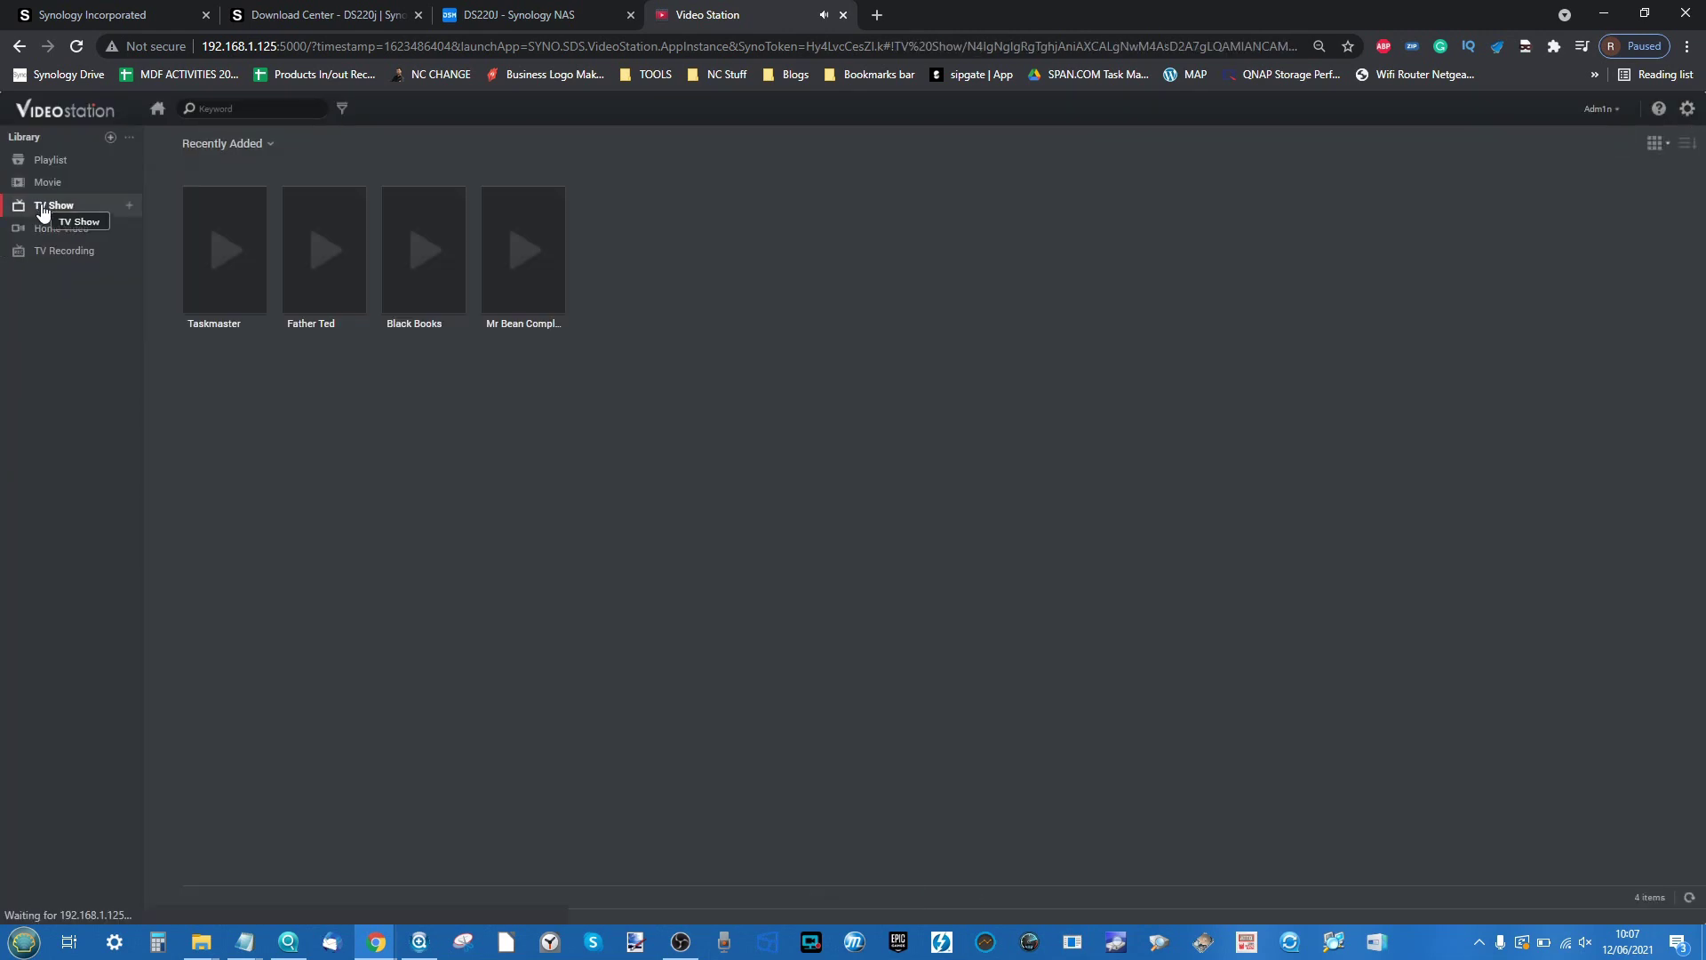
left_click(60, 167)
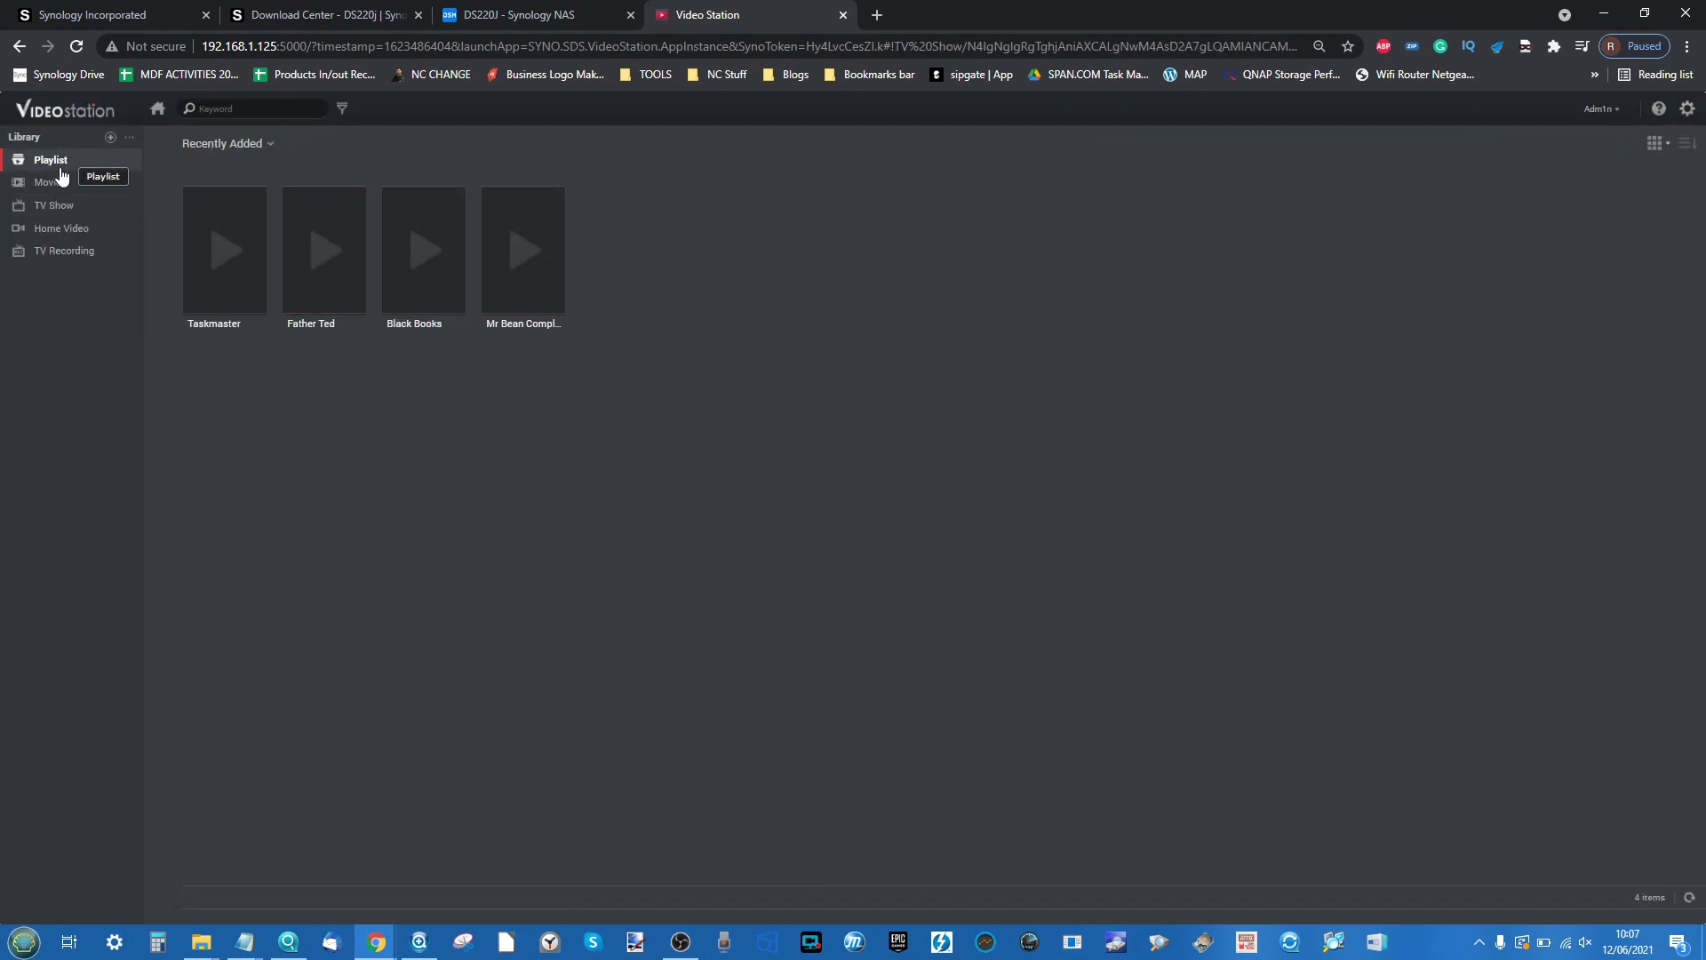
left_click(843, 16)
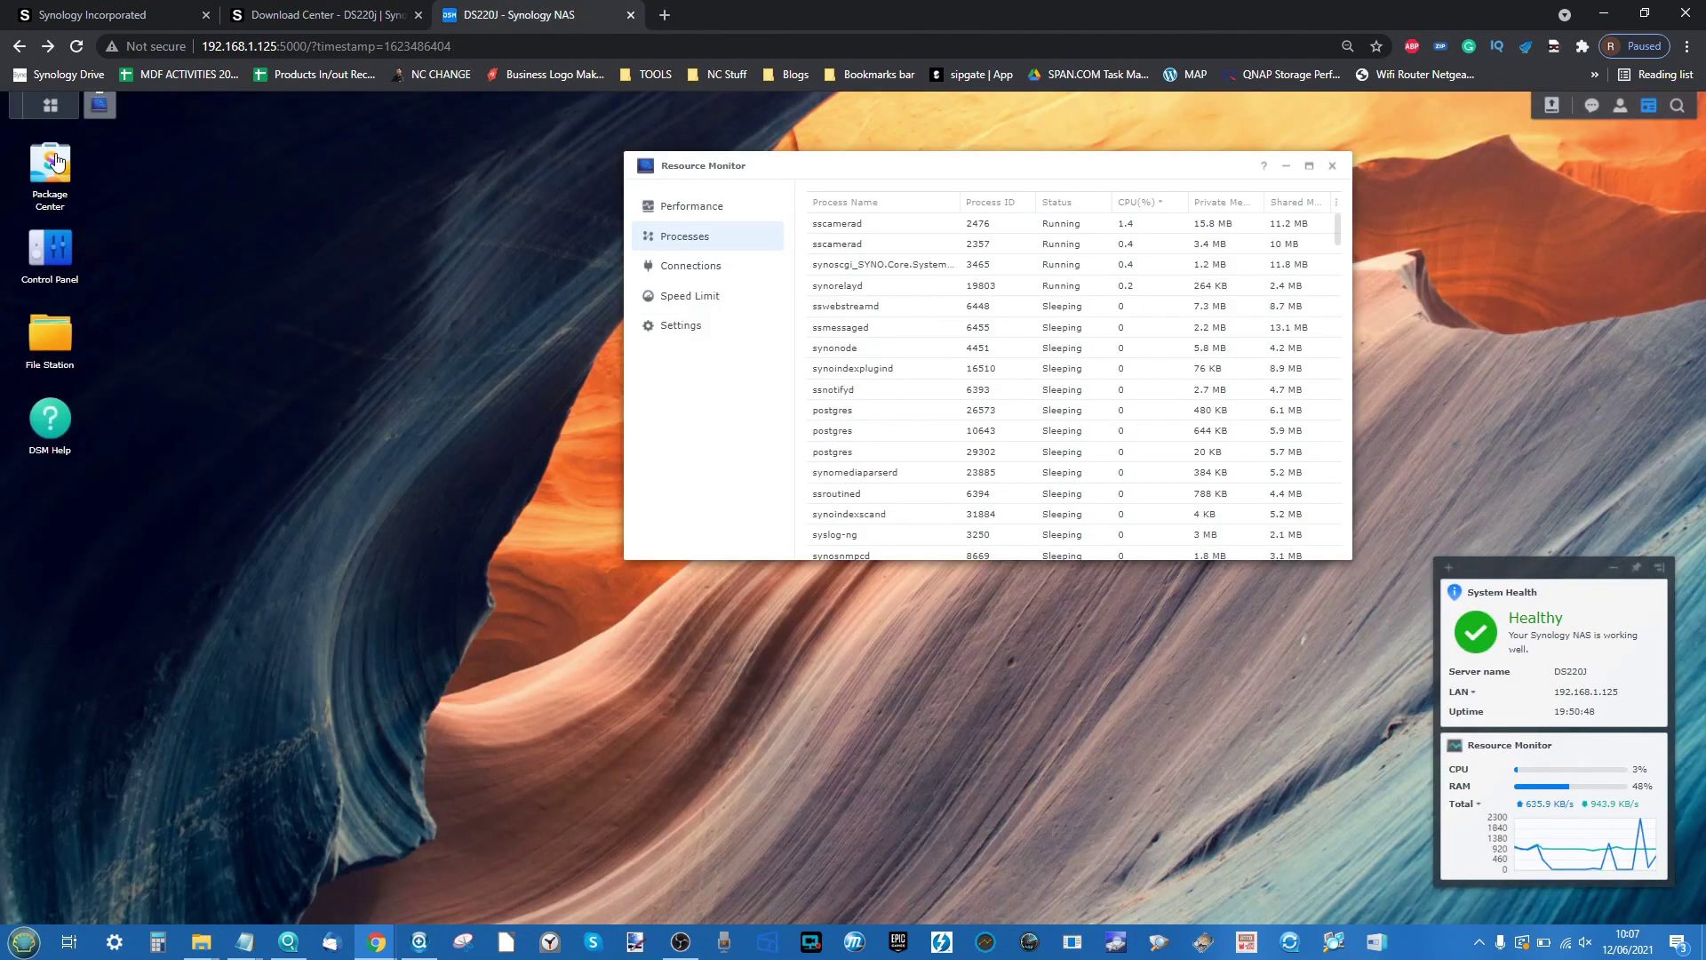
Launch Surveillance Station from the Main Menu and switch to its newly loaded tab
left_click(50, 108)
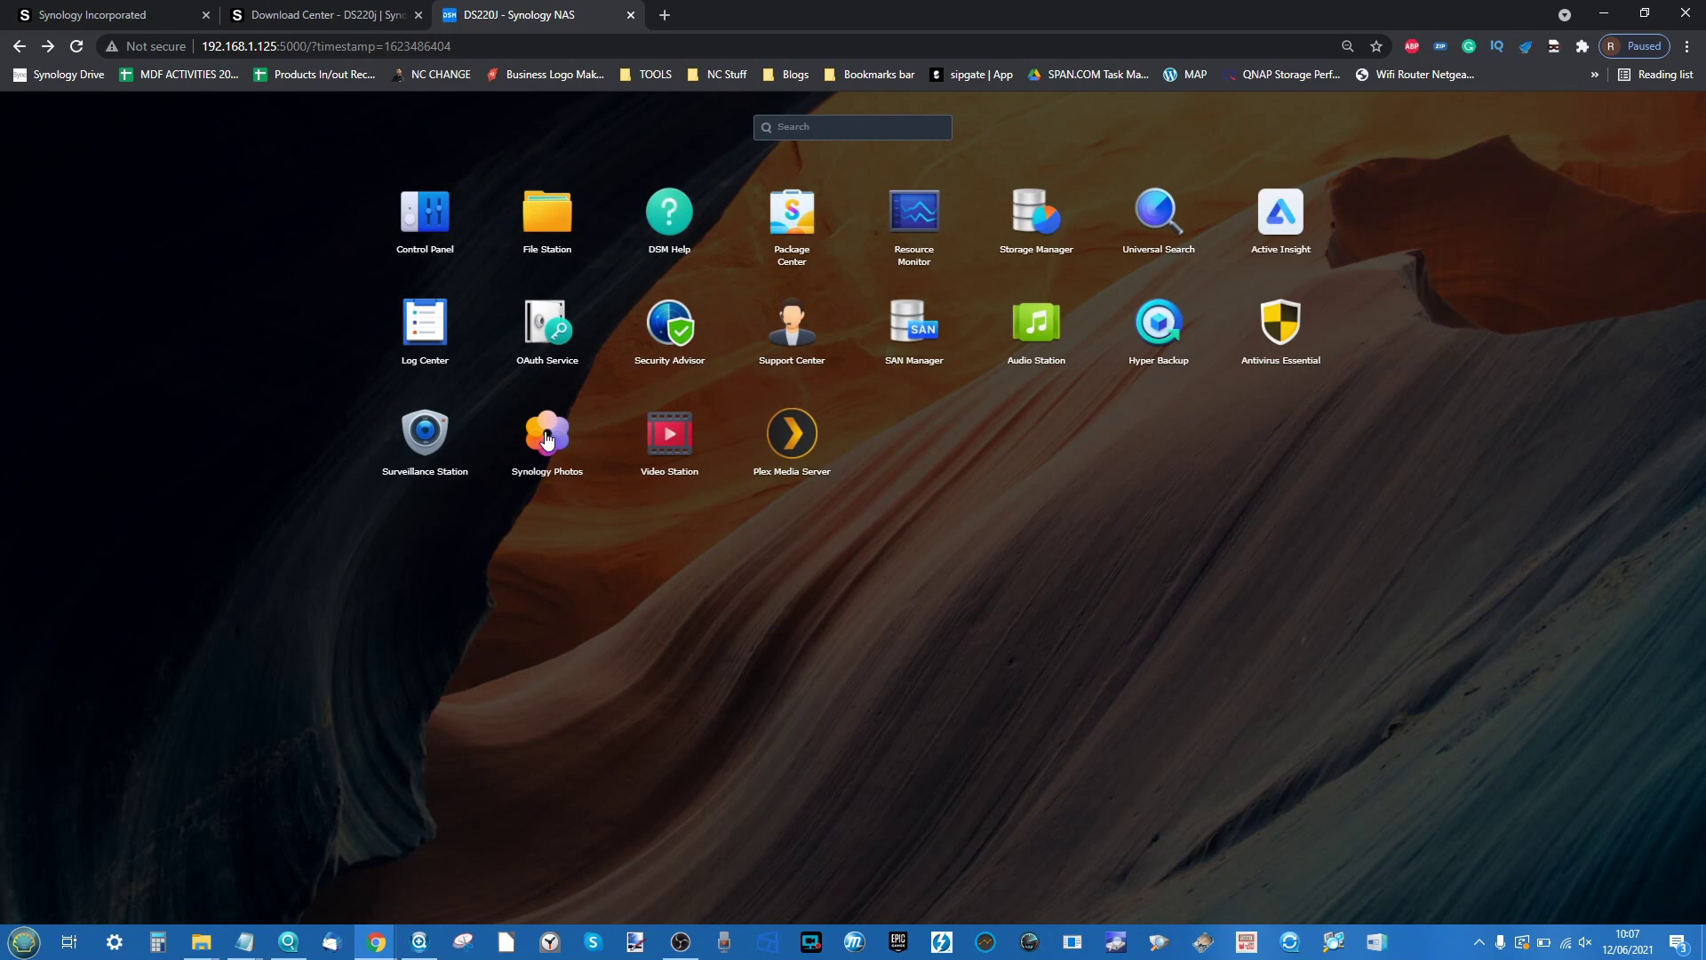
left_click(411, 435)
left_click(533, 15)
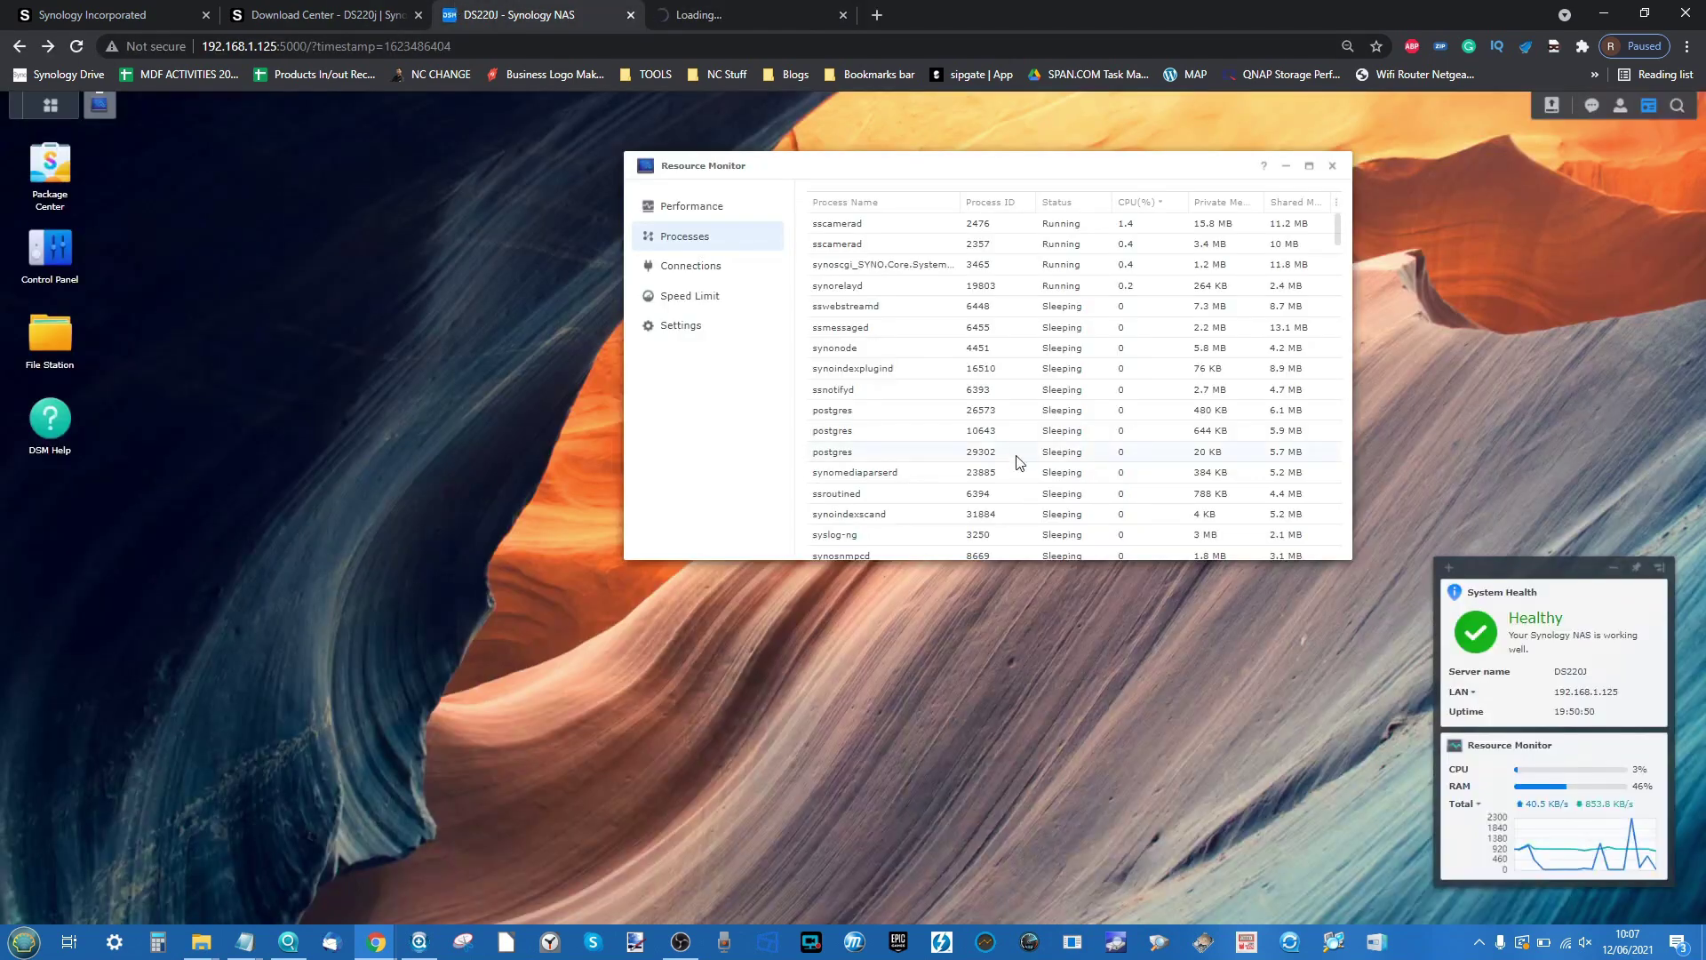
left_click(49, 107)
left_click(49, 107)
left_click(49, 106)
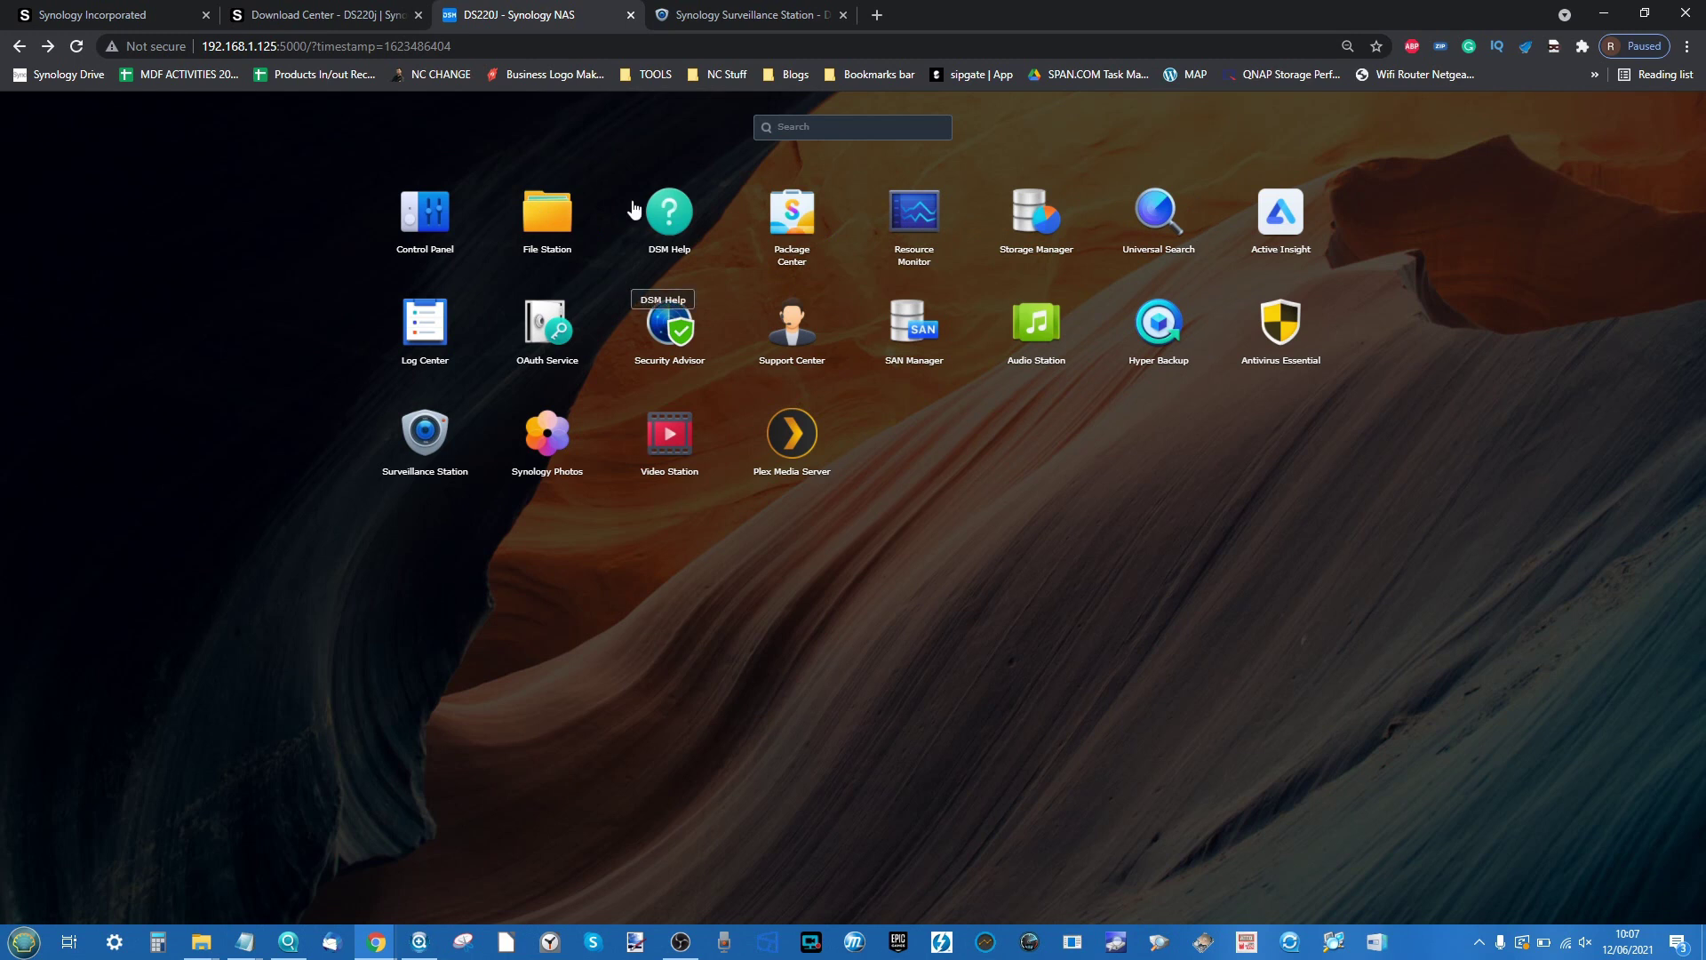
left_click(665, 9)
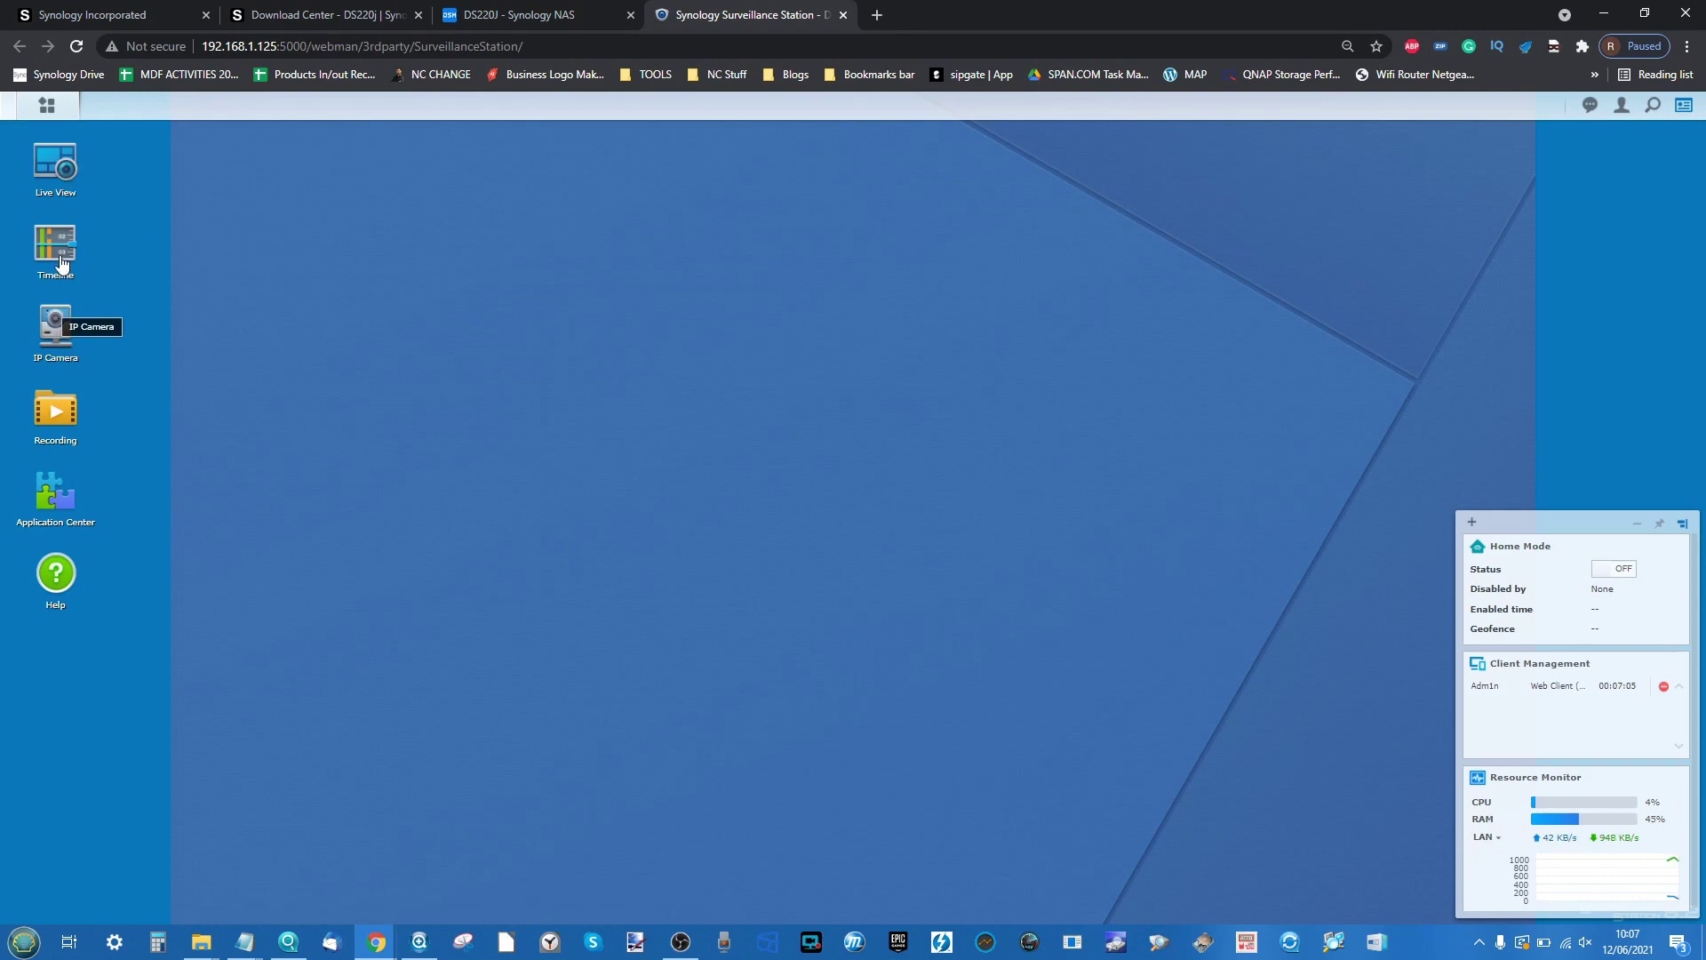
Open Live View, select the right-hand Camera1 feed, then return to the DS220J DSM tab
left_click(71, 173)
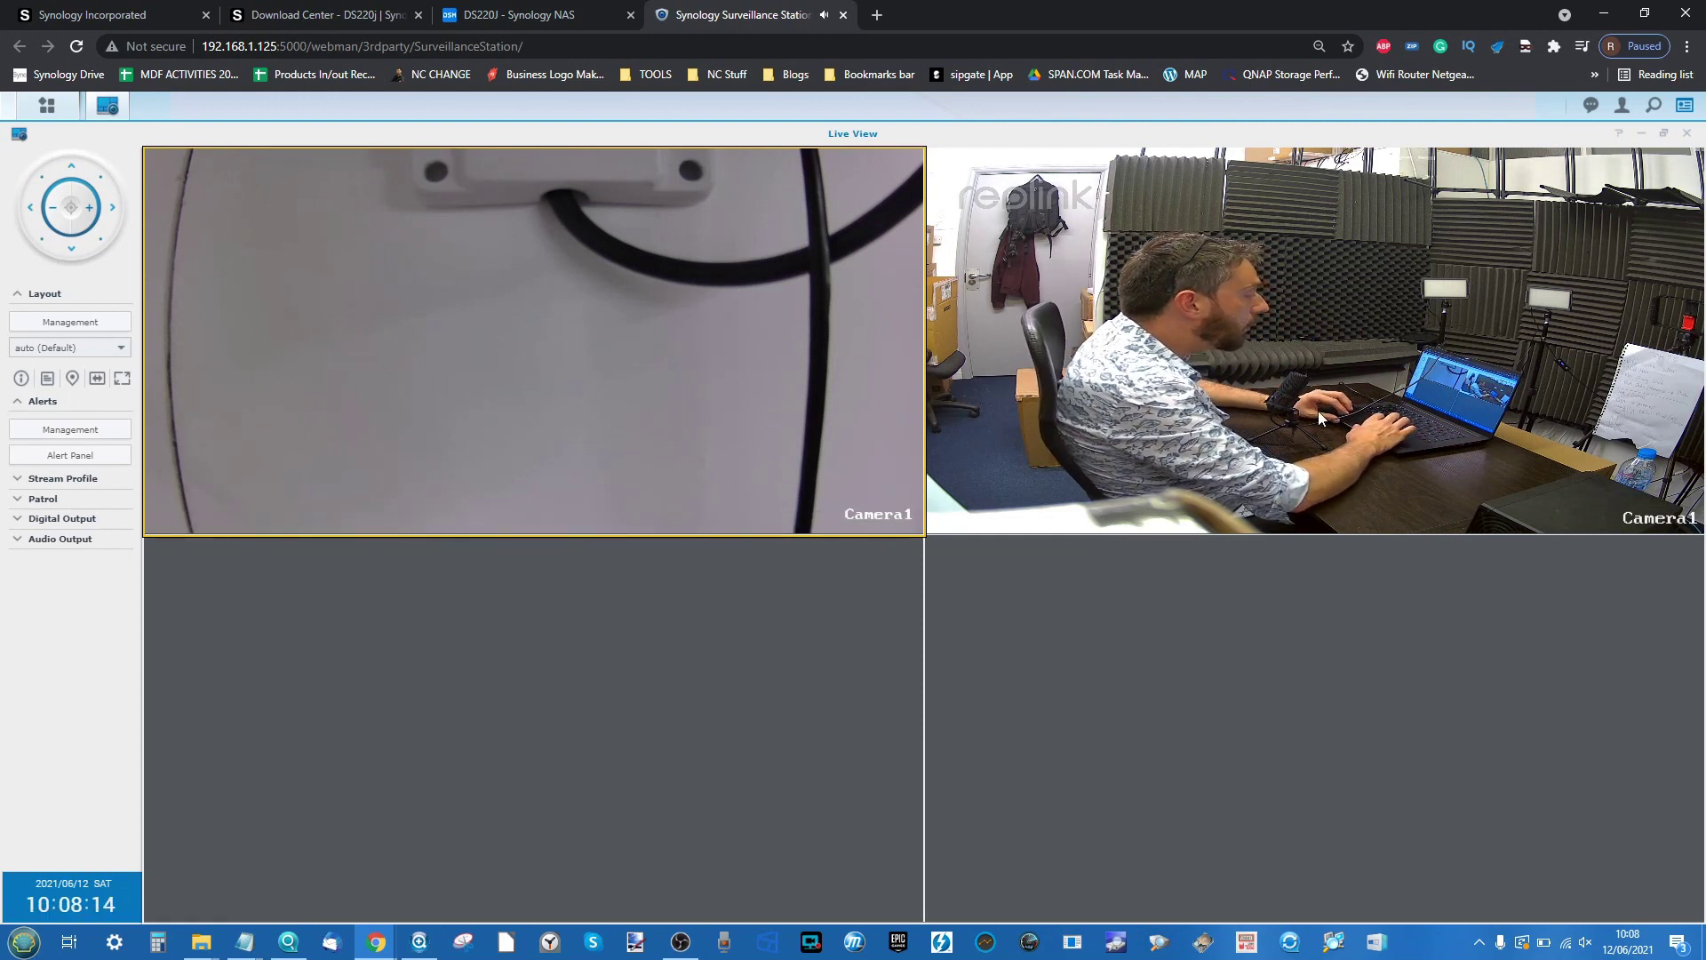
left_click(1303, 336)
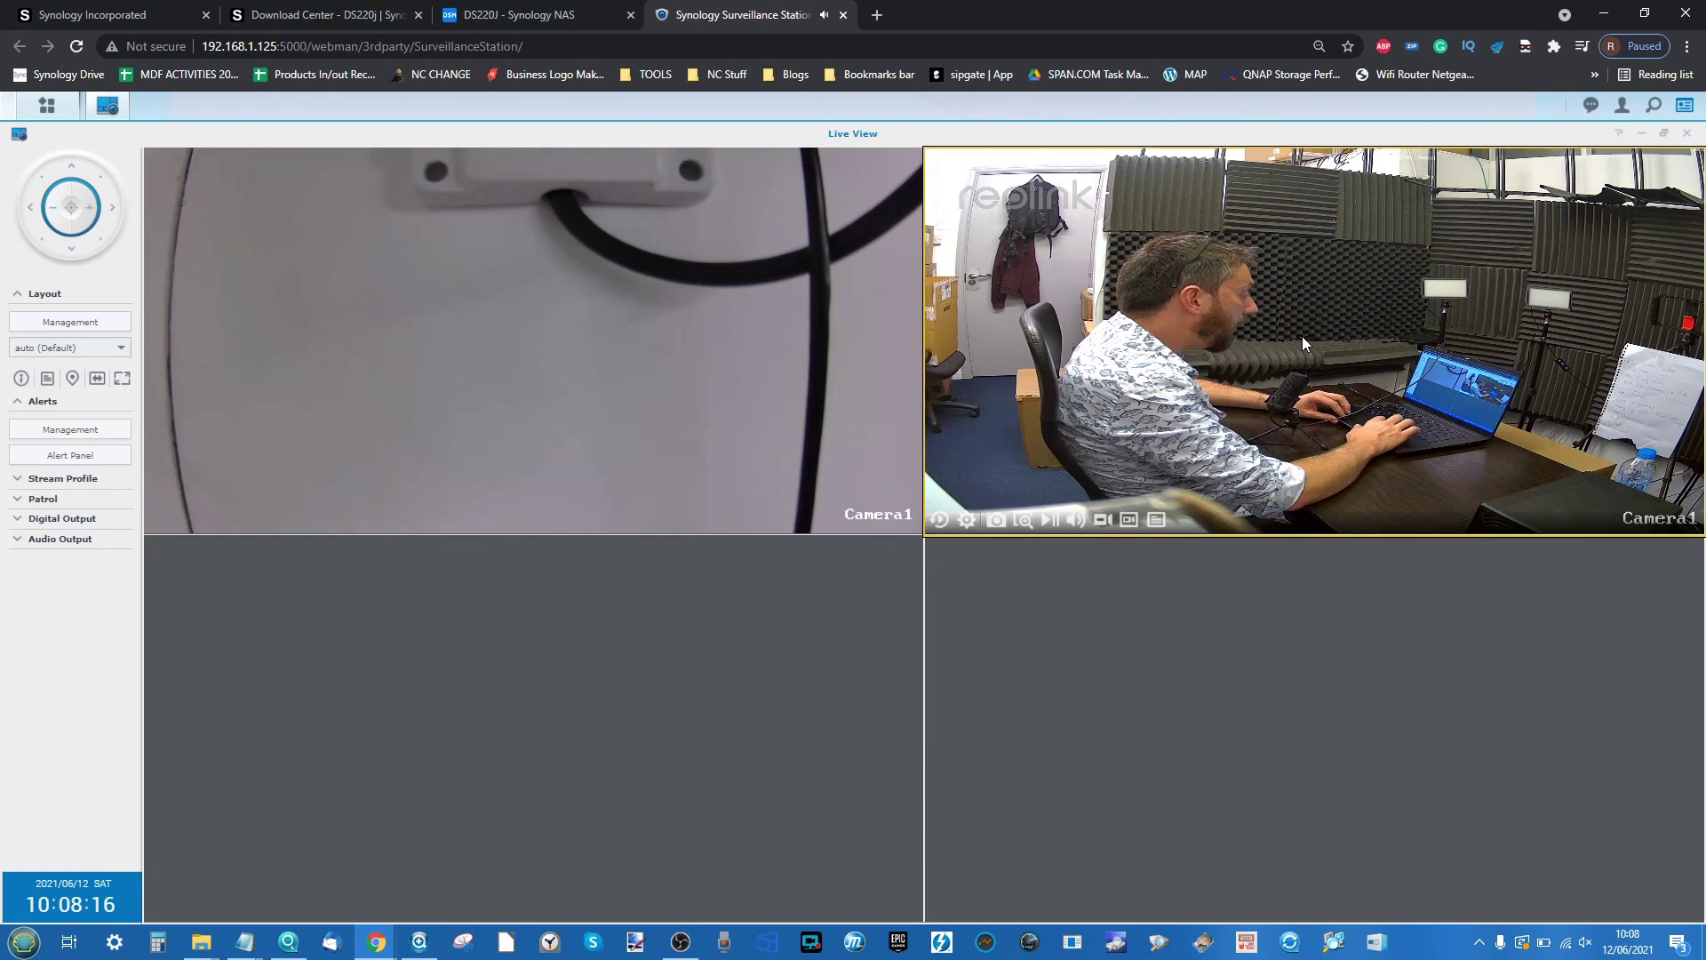
left_click(520, 15)
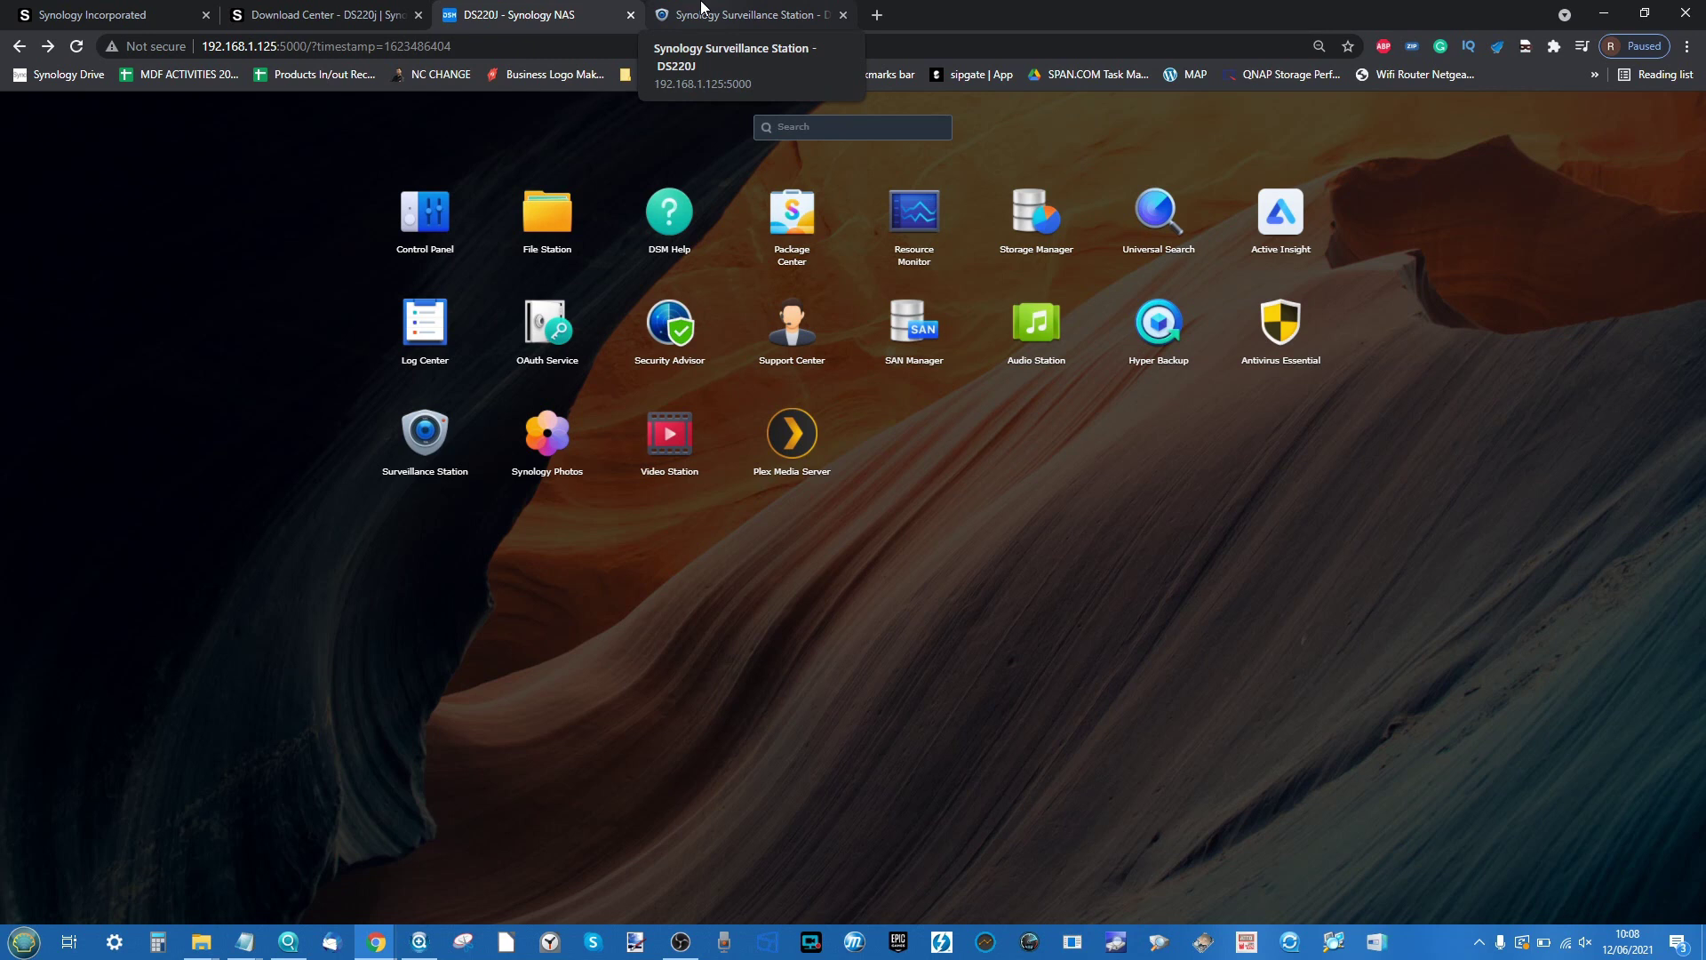
Dismiss the Main Menu and switch Resource Monitor to Performance, showing CPU 2% and memory 49%
left_click(1269, 550)
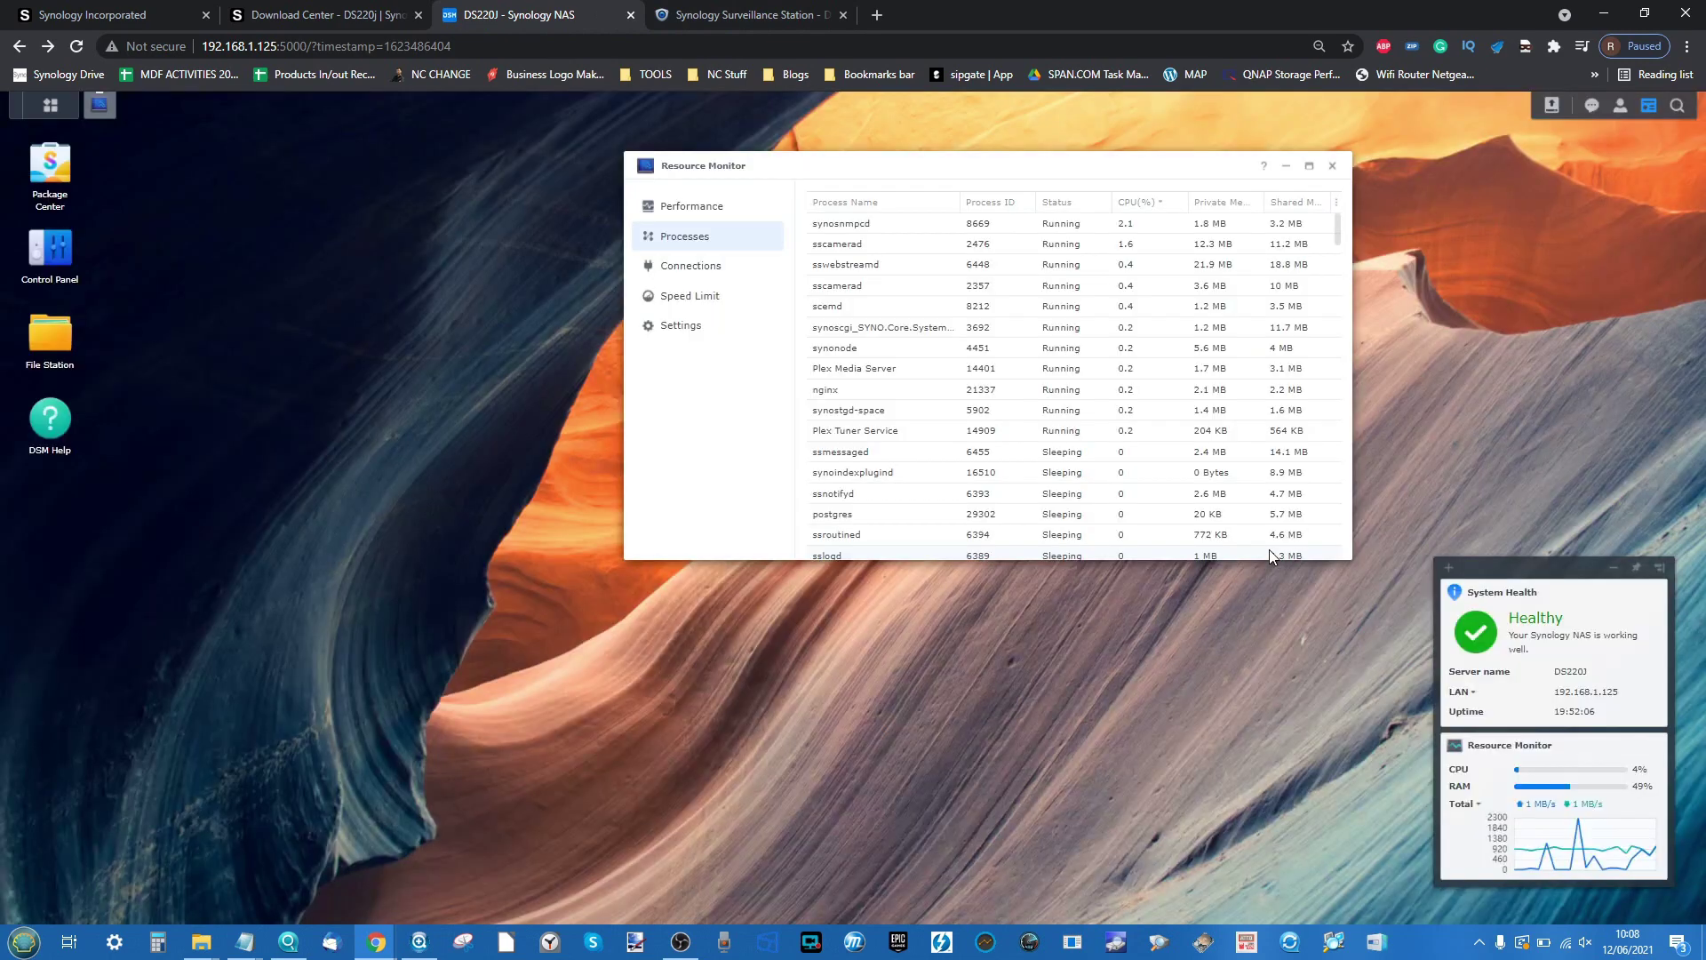
left_click(727, 208)
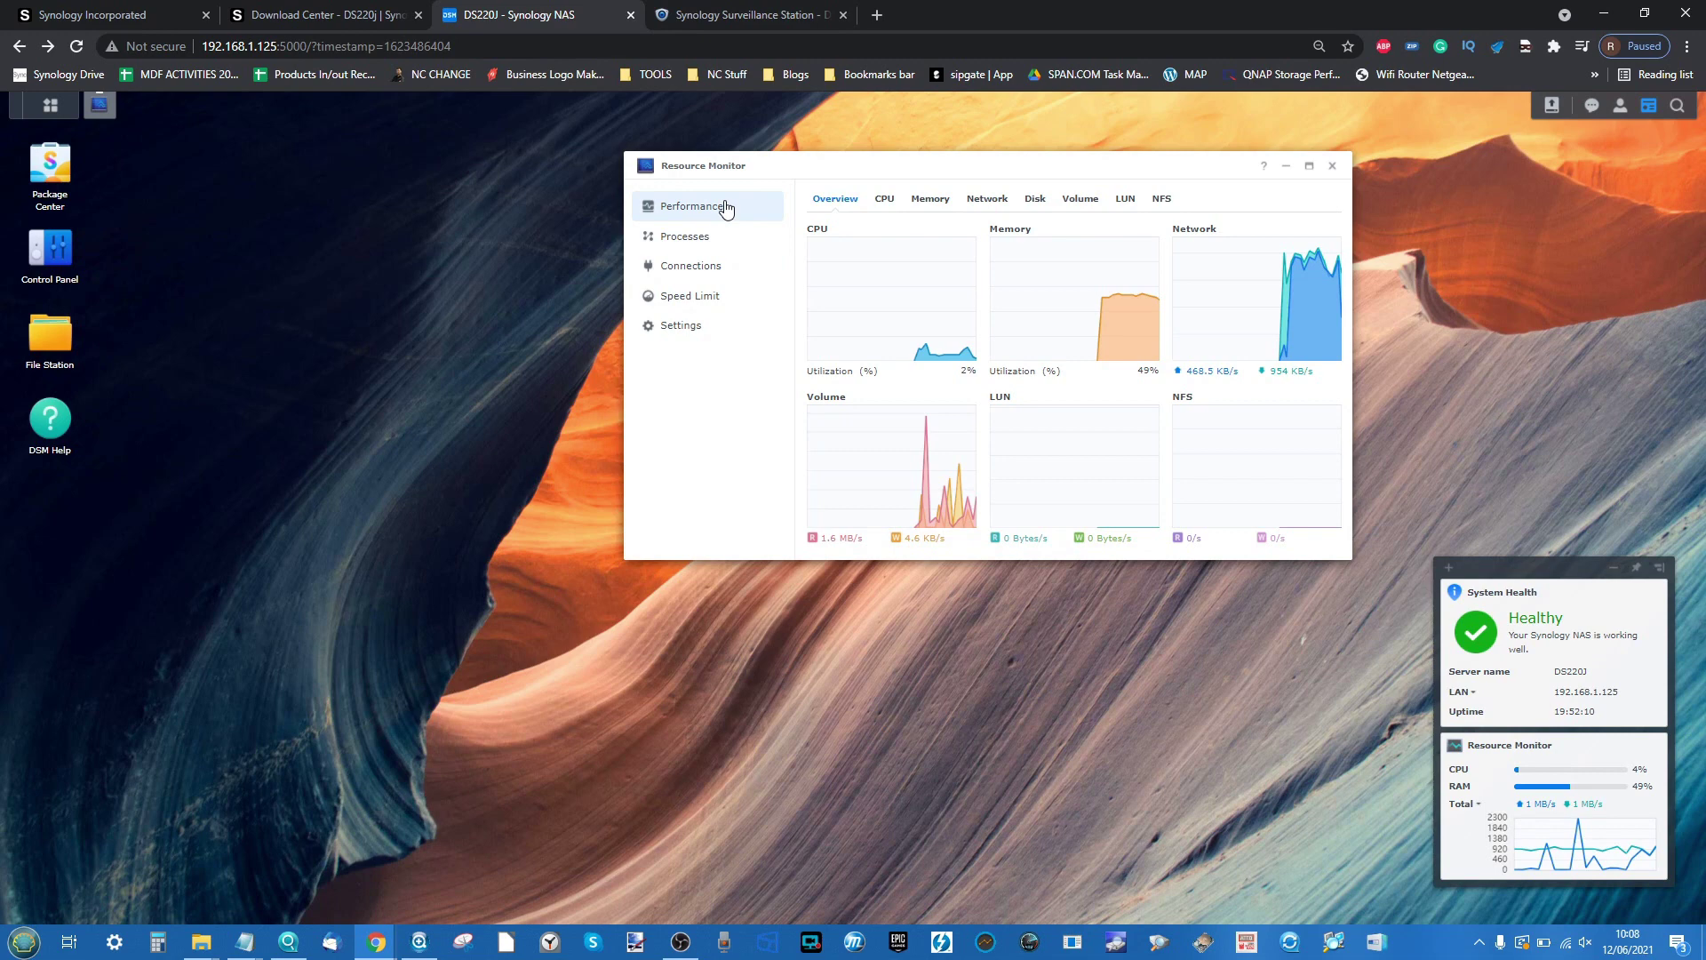